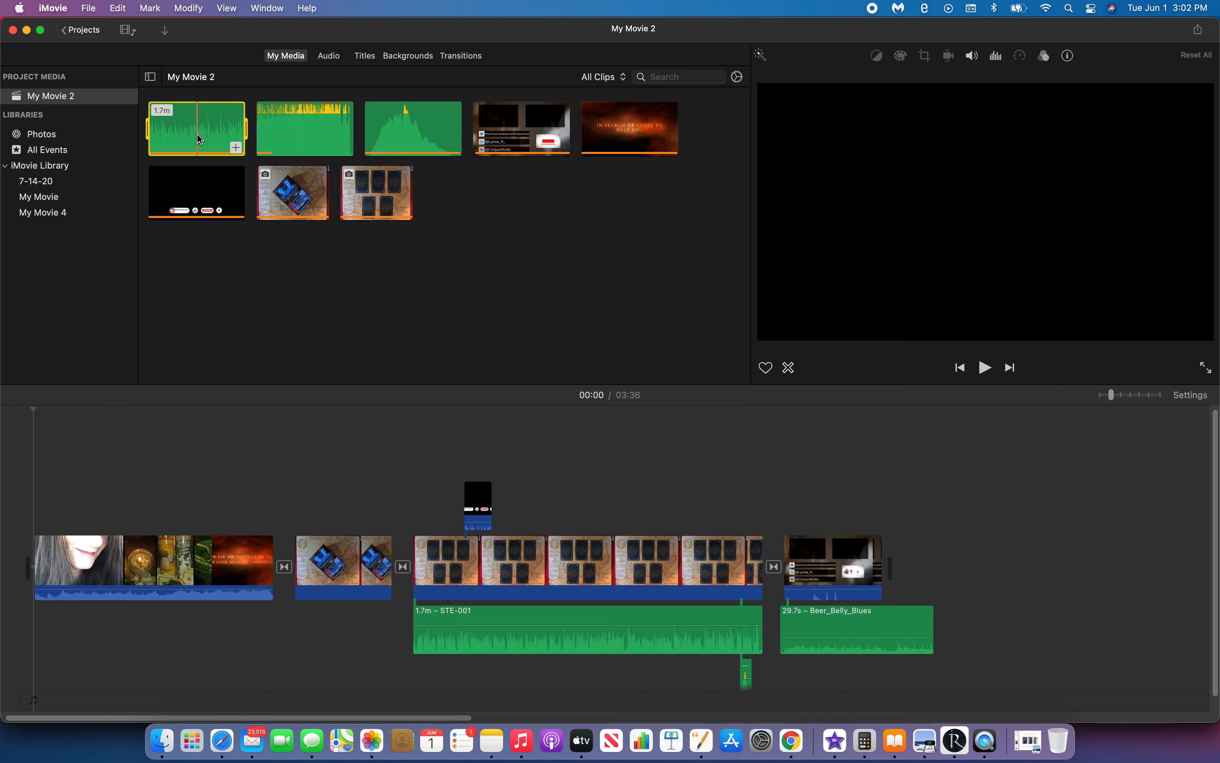
- Review the project's three audio clips in the media library and the Beer_Belly_Blues track in the timeline
{"action": "left_click", "coordinate": [312, 132]}
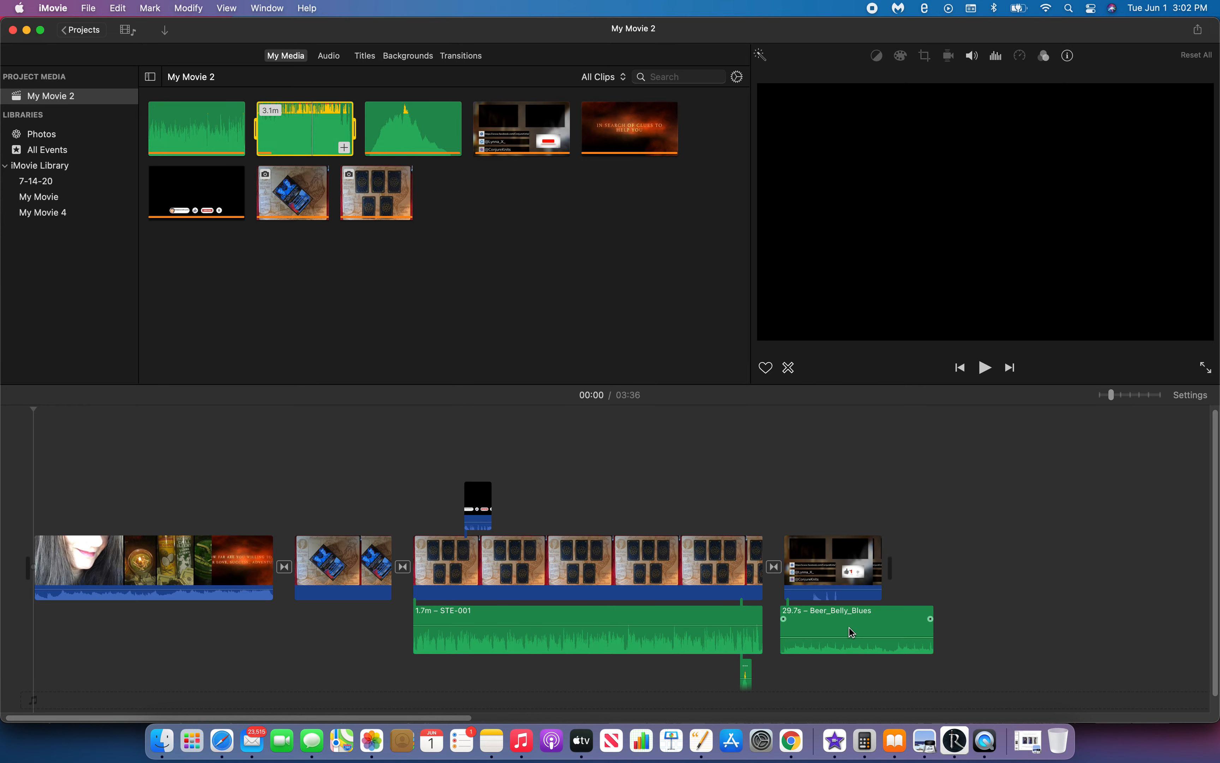
{"action": "left_click", "coordinate": [851, 631]}
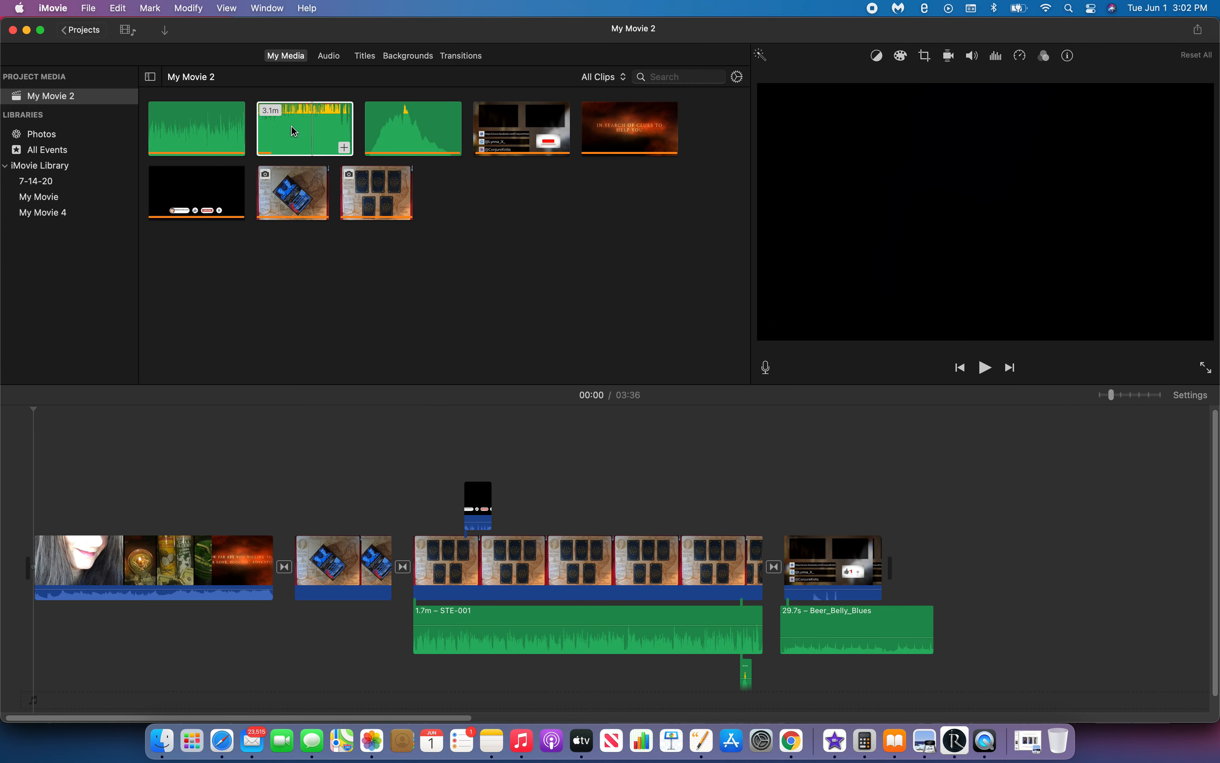
{"action": "left_click", "coordinate": [313, 141]}
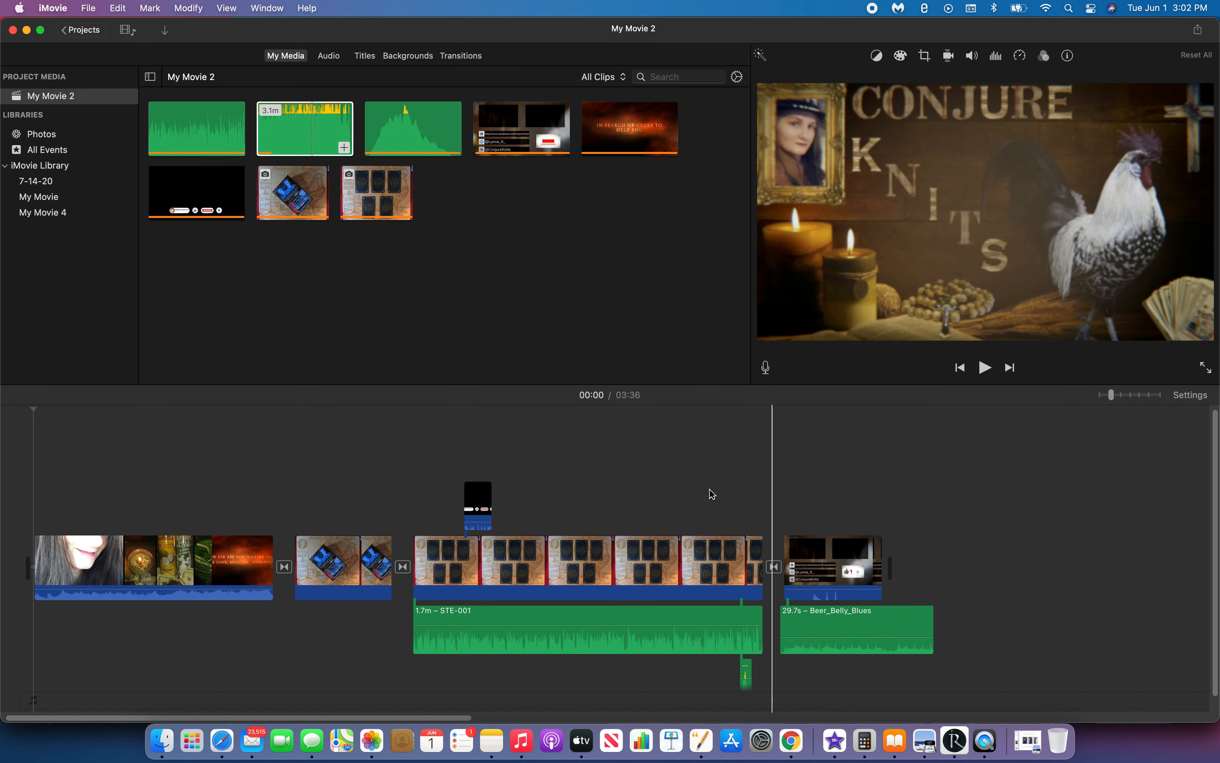
{"action": "left_click", "coordinate": [435, 135]}
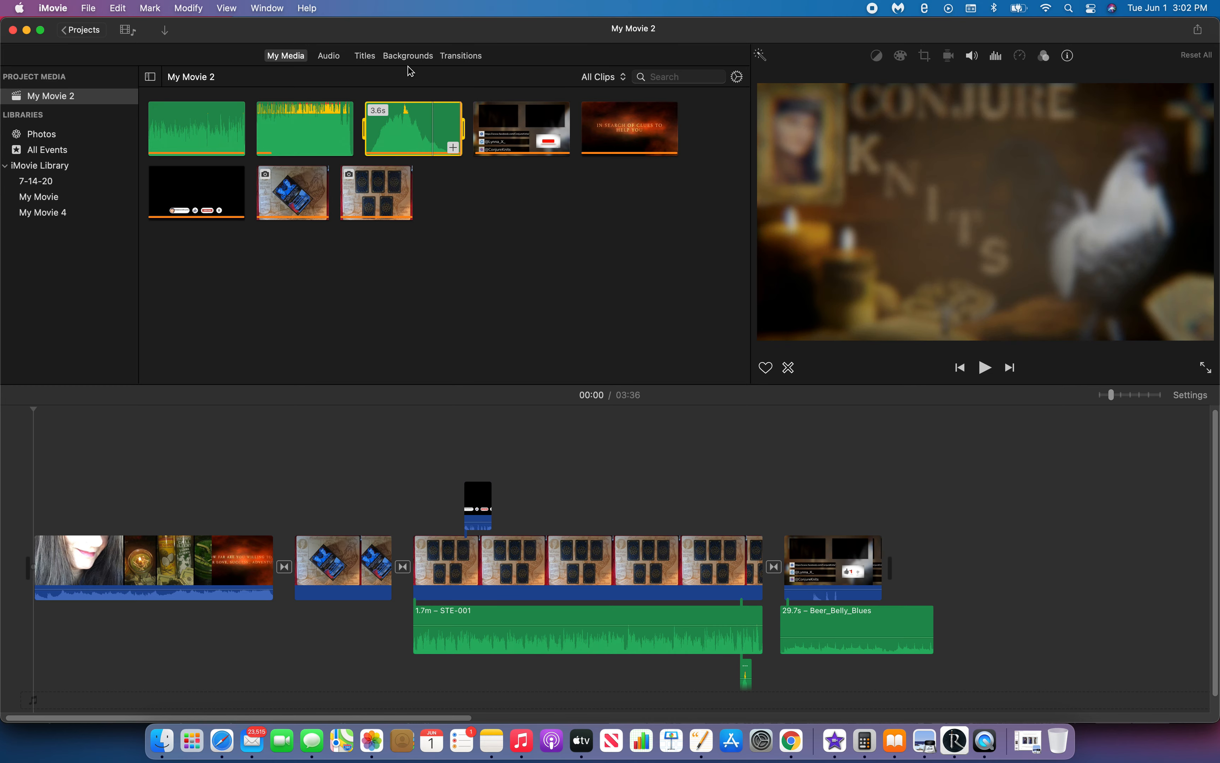
- Look over the available transitions and browse the sound effects sorted by time, from shortest to longest
{"action": "left_click", "coordinate": [459, 57]}
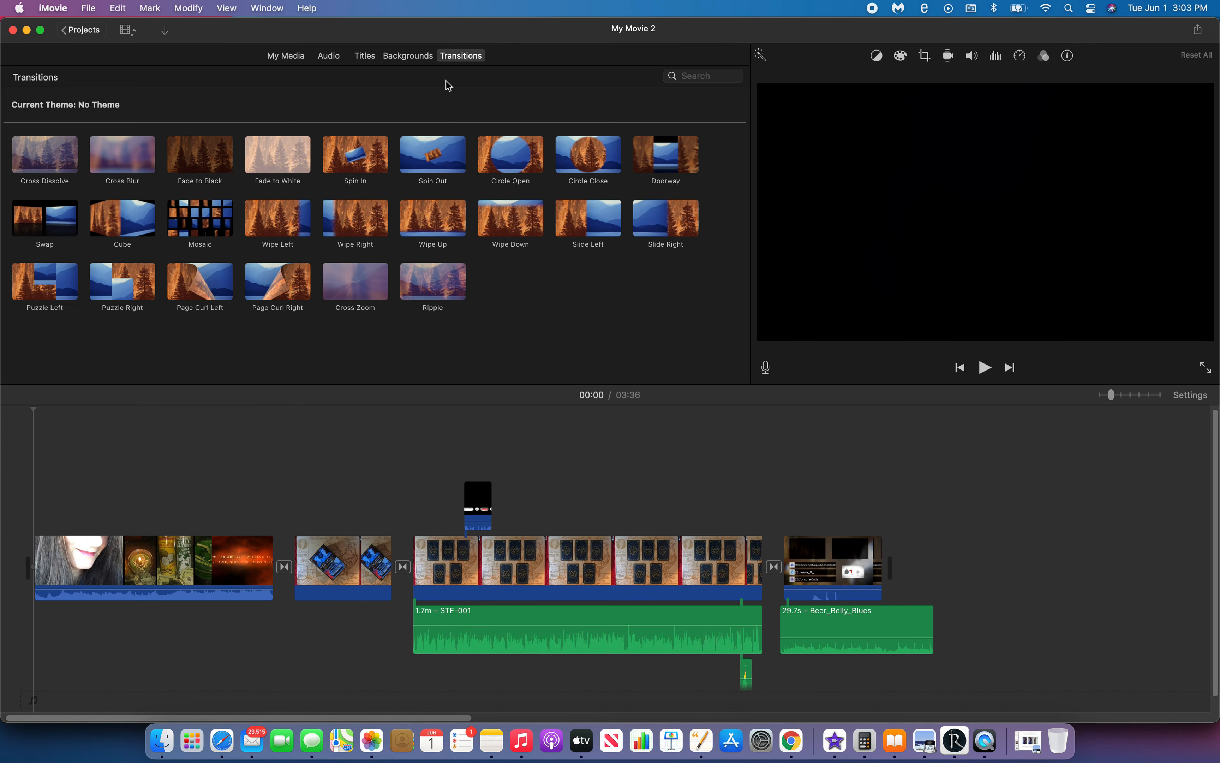
{"action": "left_click", "coordinate": [333, 58]}
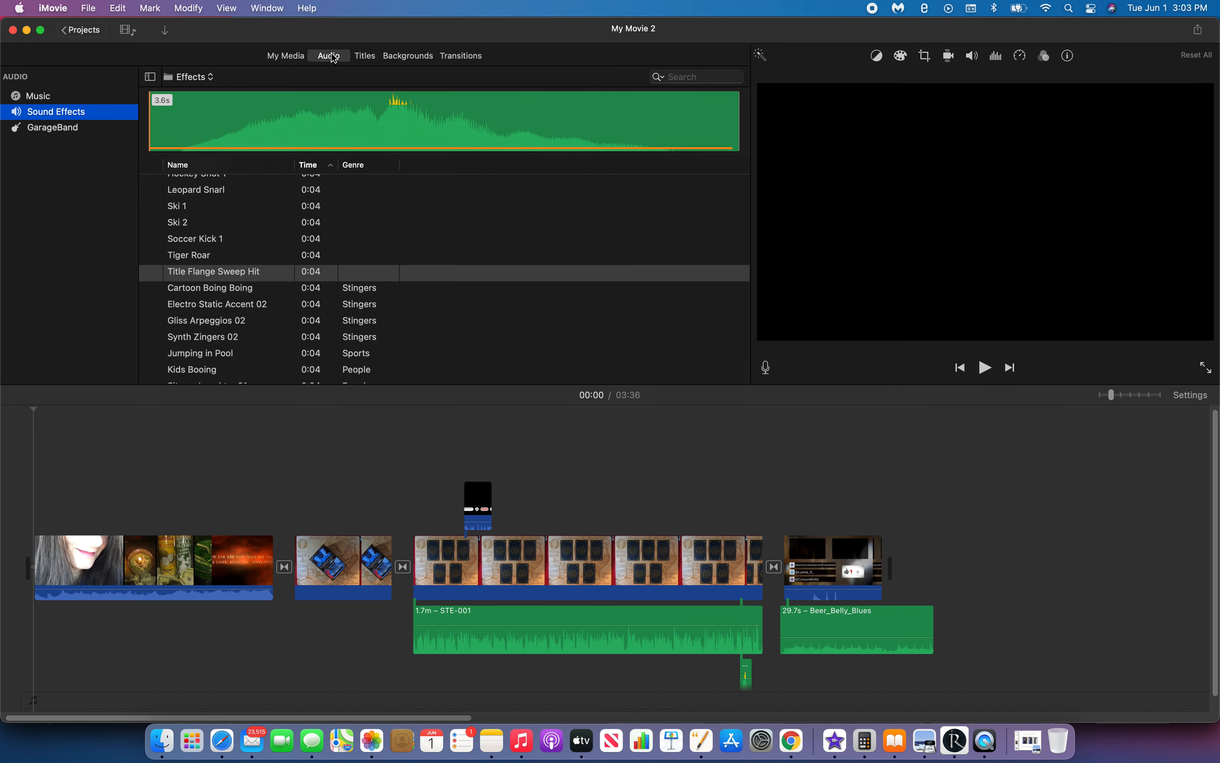
{"action": "left_click", "coordinate": [472, 322]}
{"action": "left_click", "coordinate": [485, 264]}
{"action": "left_click", "coordinate": [476, 220]}
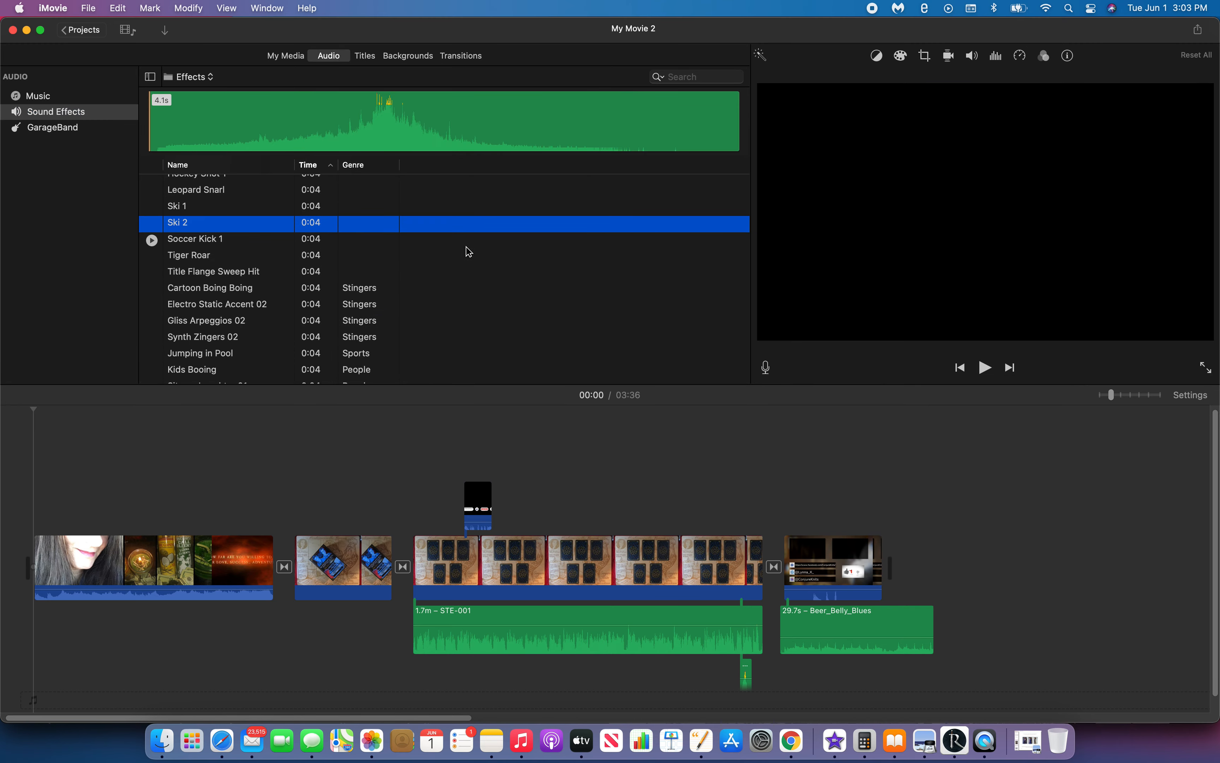
{"action": "scroll", "coordinate": [321, 268], "scroll_direction": "up", "scroll_amount": 2}
{"action": "scroll", "coordinate": [321, 269], "scroll_direction": "up", "scroll_amount": 2}
{"action": "left_click", "coordinate": [330, 165]}
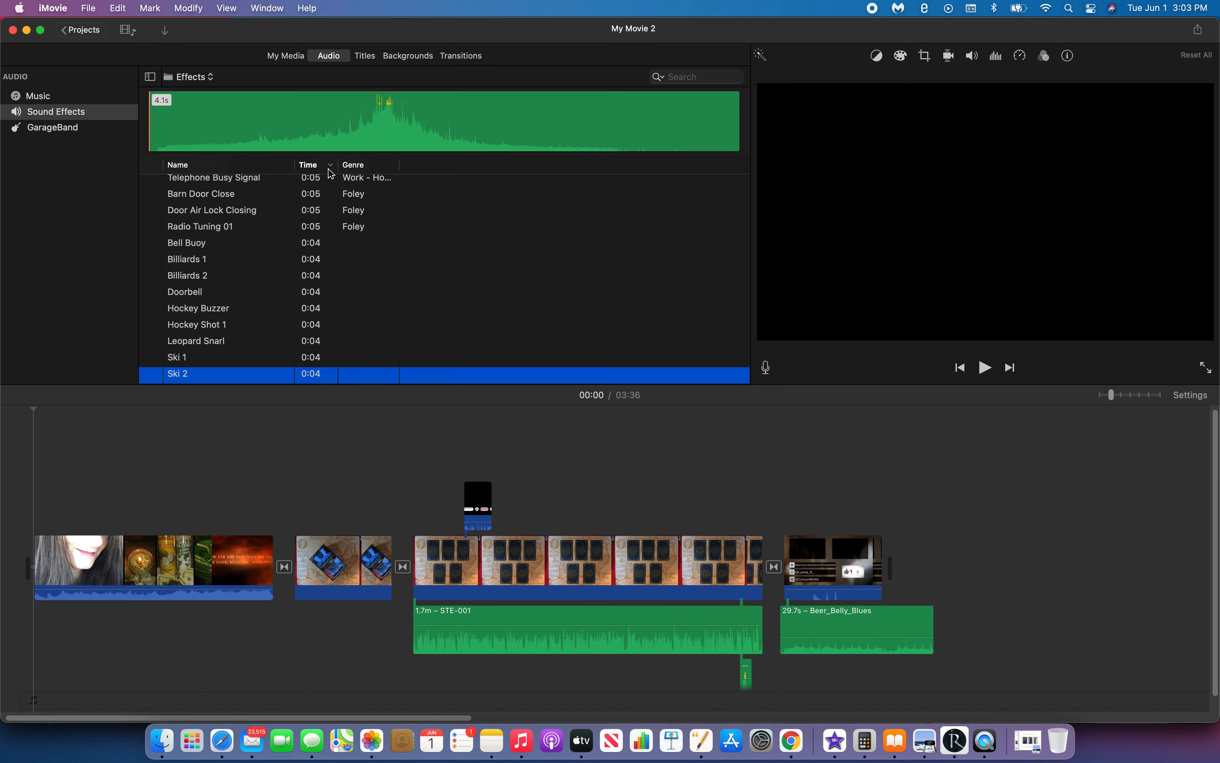
{"action": "left_click", "coordinate": [330, 167]}
{"action": "scroll", "coordinate": [307, 285], "scroll_direction": "up", "scroll_amount": 4}
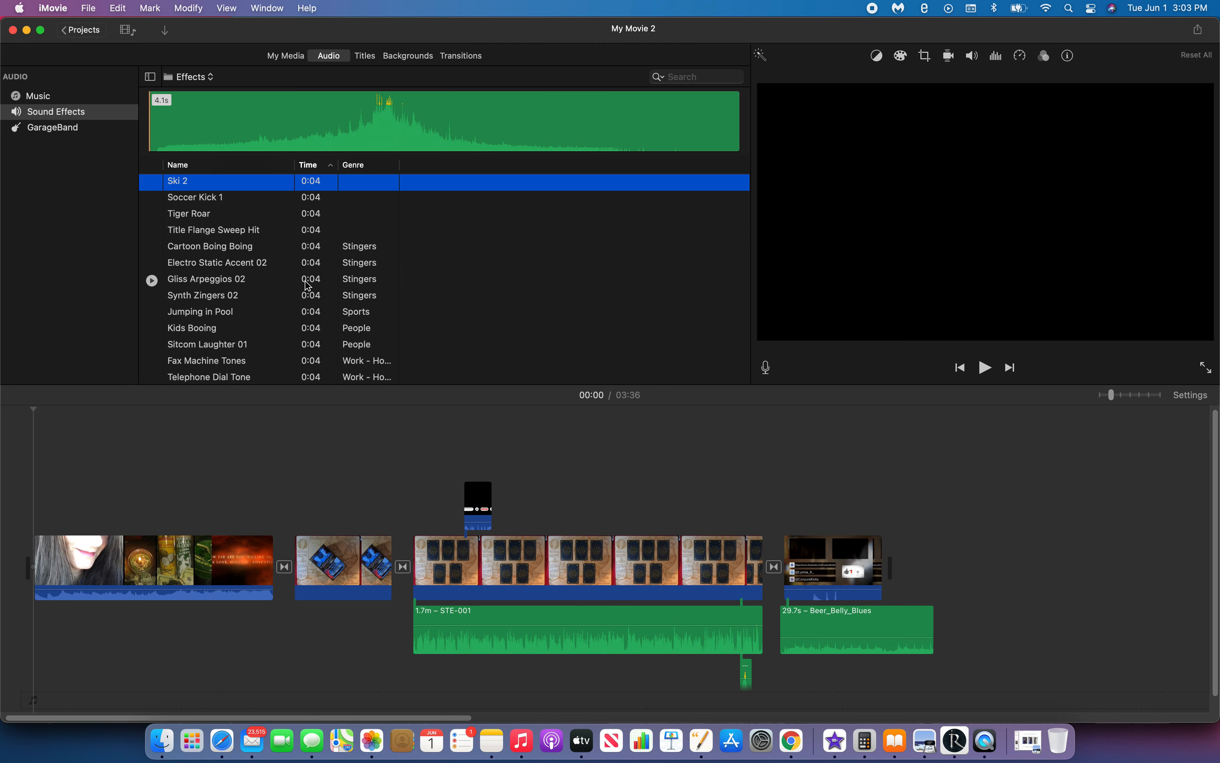
{"action": "scroll", "coordinate": [305, 280], "scroll_direction": "up", "scroll_amount": 10}
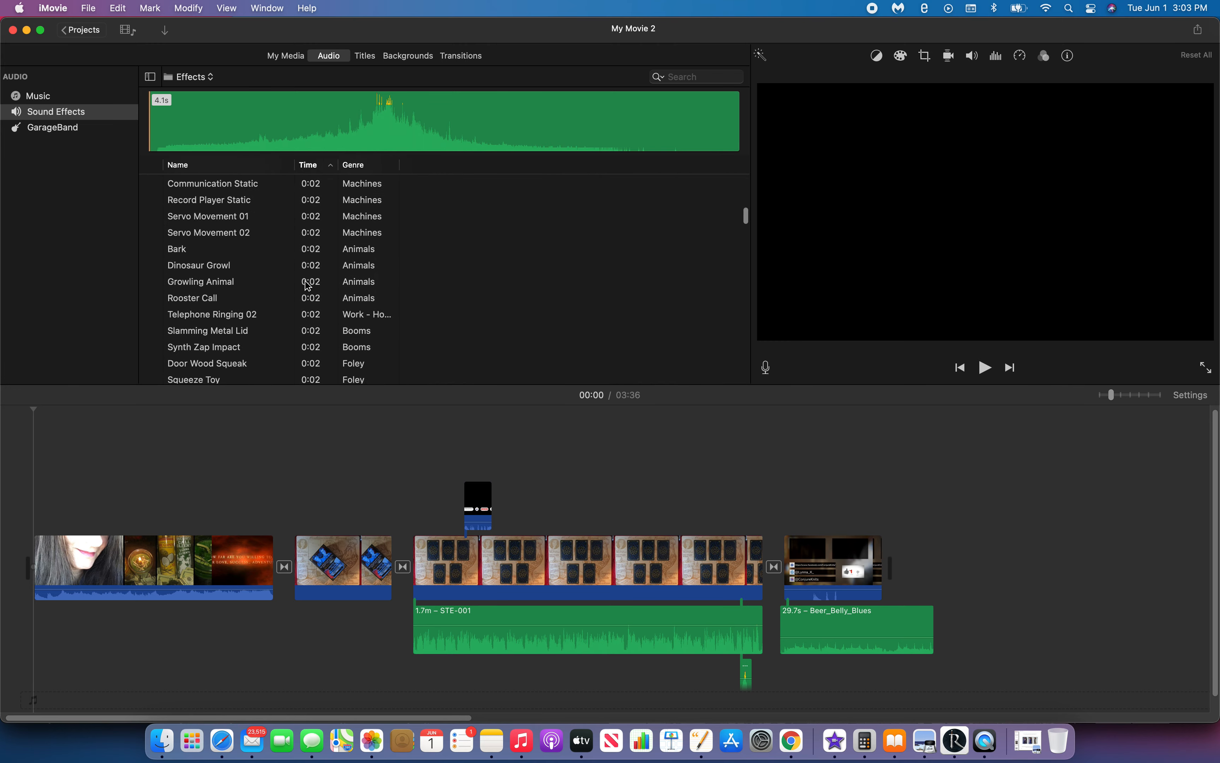
{"action": "scroll", "coordinate": [307, 285], "scroll_direction": "up", "scroll_amount": 4}
{"action": "scroll", "coordinate": [307, 285], "scroll_direction": "down", "scroll_amount": 6}
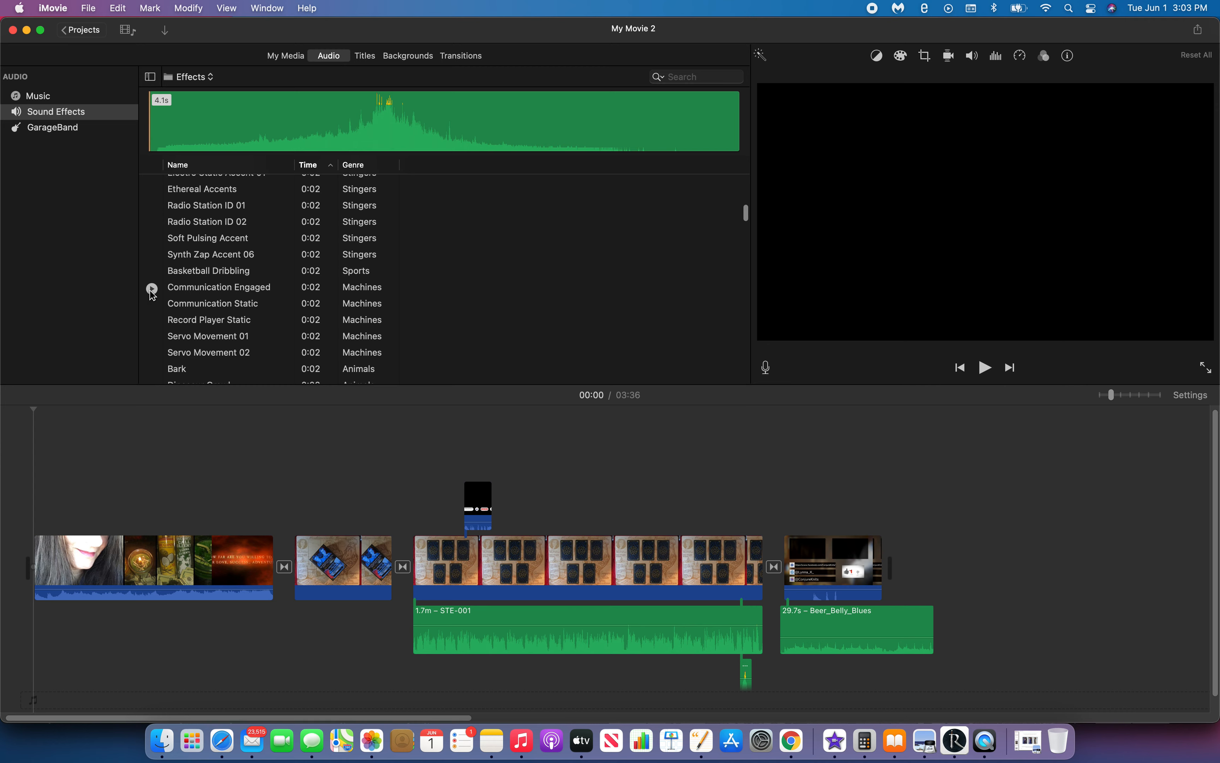
- Preview the Communication Engaged and Servo Movement 01 sound effects, and return to the 3.6-second audio clip in the project media
{"action": "left_click", "coordinate": [150, 289]}
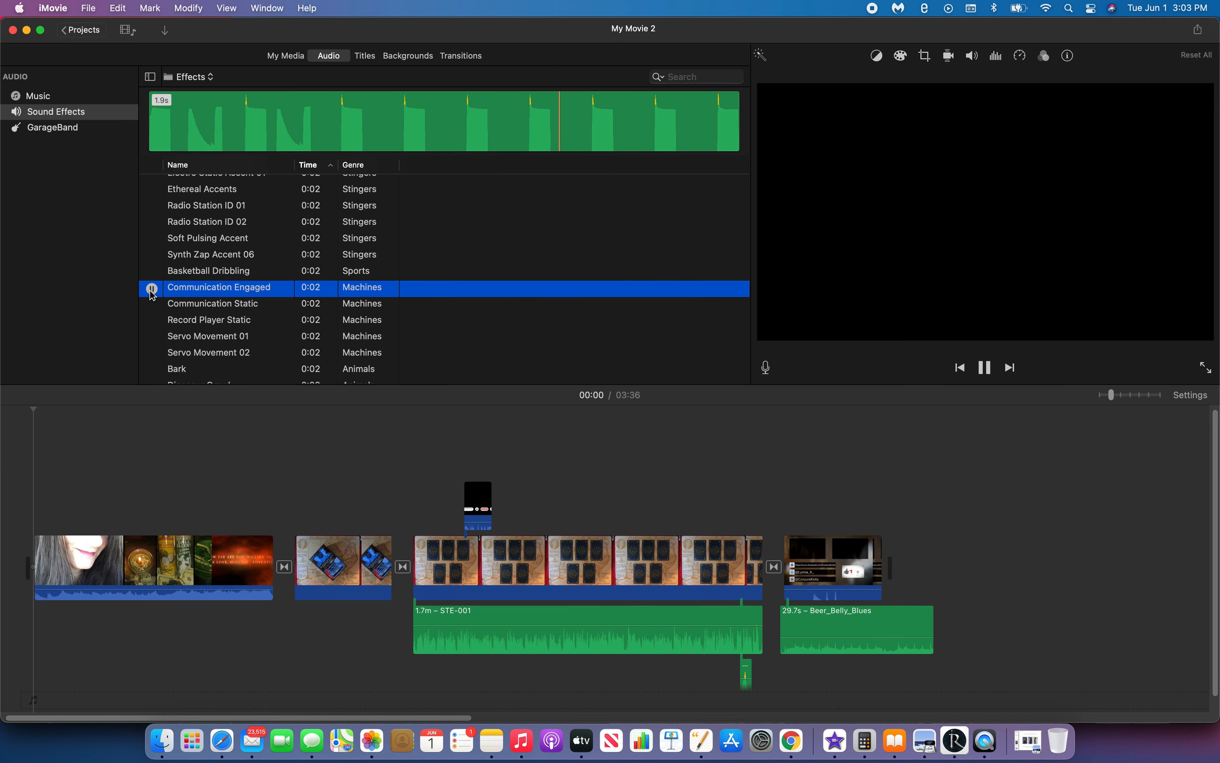
{"action": "left_click", "coordinate": [156, 345]}
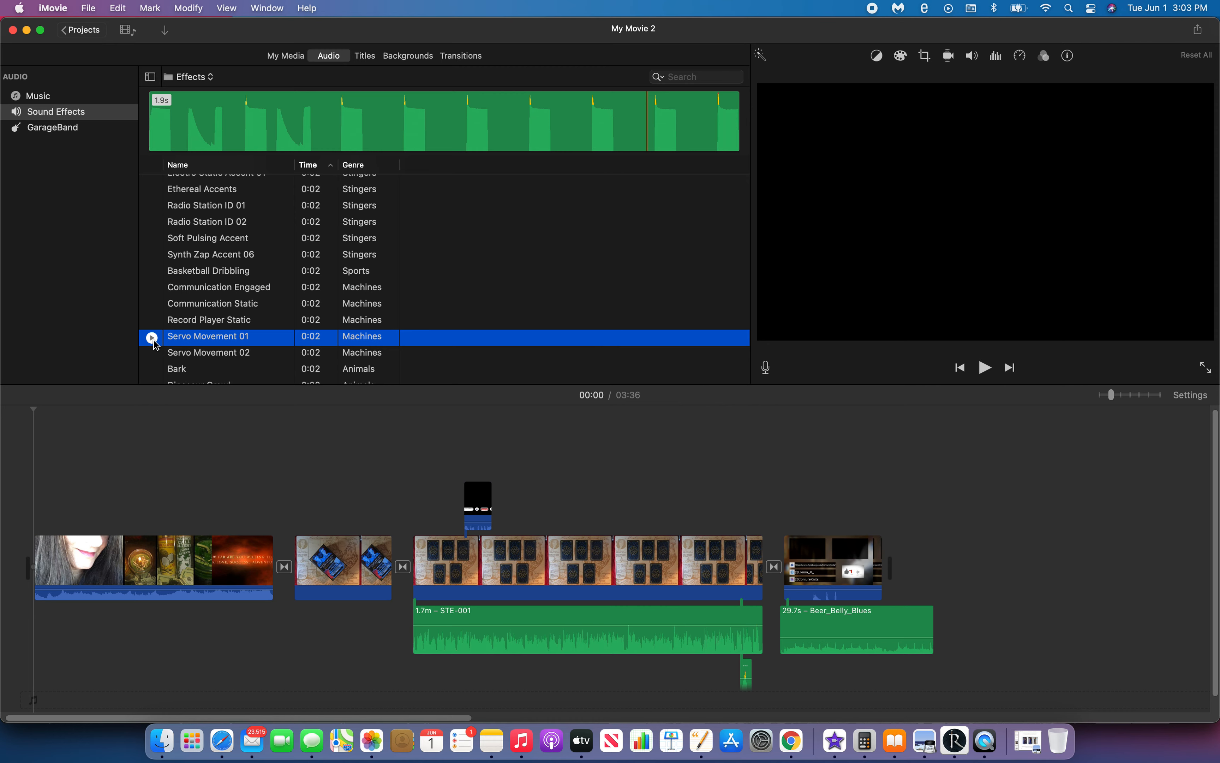
{"action": "left_click", "coordinate": [154, 342]}
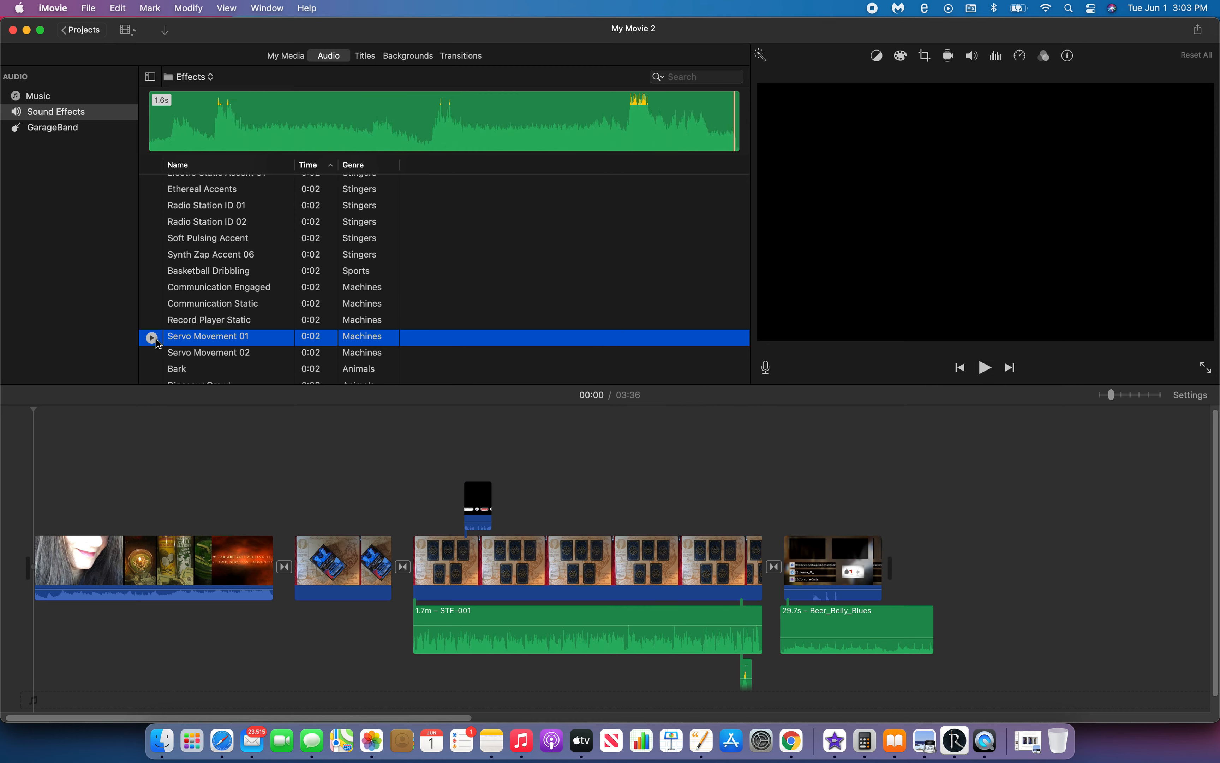
{"action": "scroll", "coordinate": [598, 317], "scroll_direction": "down", "scroll_amount": 3}
{"action": "scroll", "coordinate": [595, 313], "scroll_direction": "down", "scroll_amount": 2}
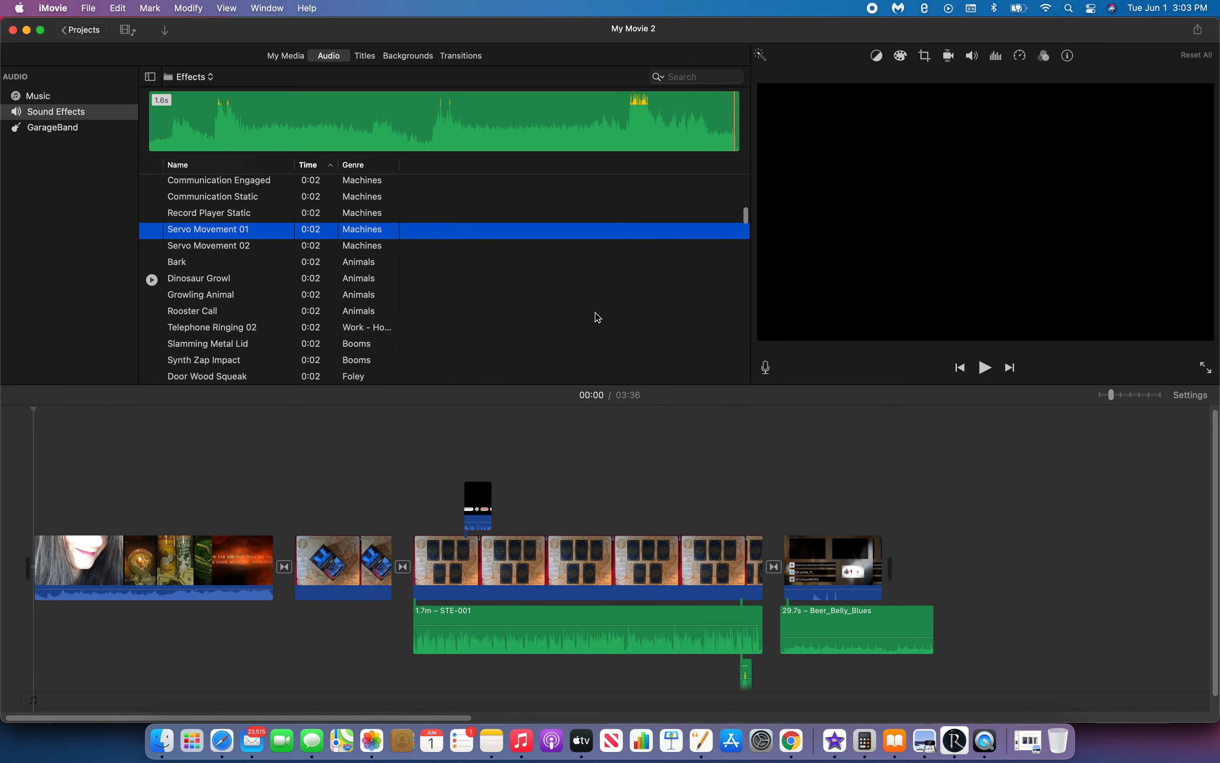
{"action": "left_click", "coordinate": [280, 61]}
{"action": "left_click", "coordinate": [398, 143]}
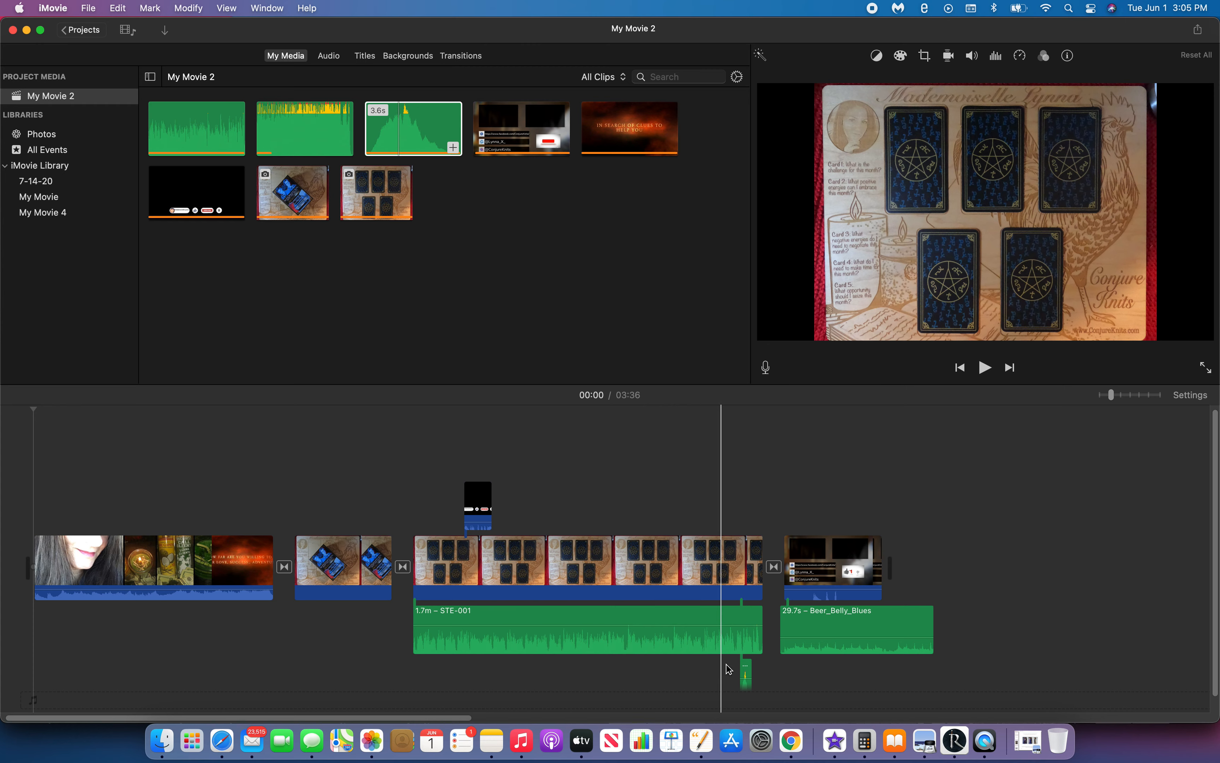
- Move the short sound effect below the STE-001 track to sit under the transition before the final clip
{"action": "left_click", "coordinate": [749, 687]}
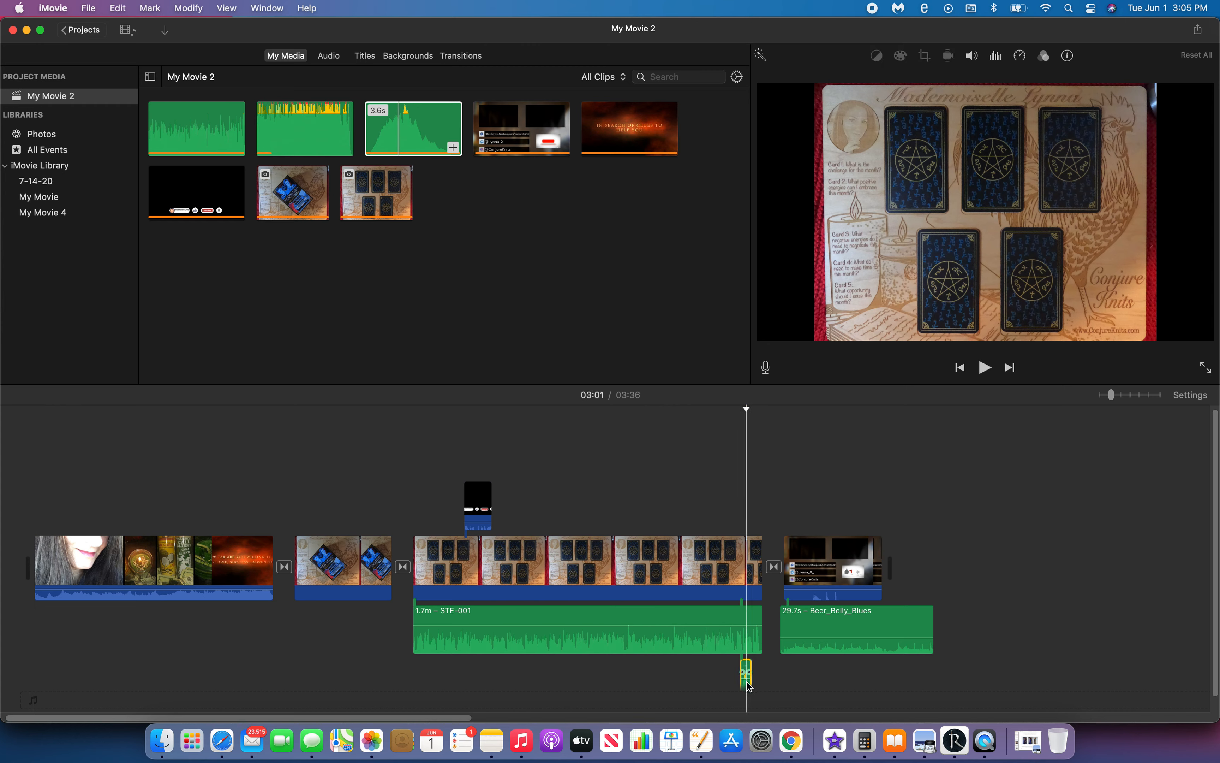
{"action": "left_click_drag", "start_coordinate": [749, 687], "coordinate": [768, 685]}
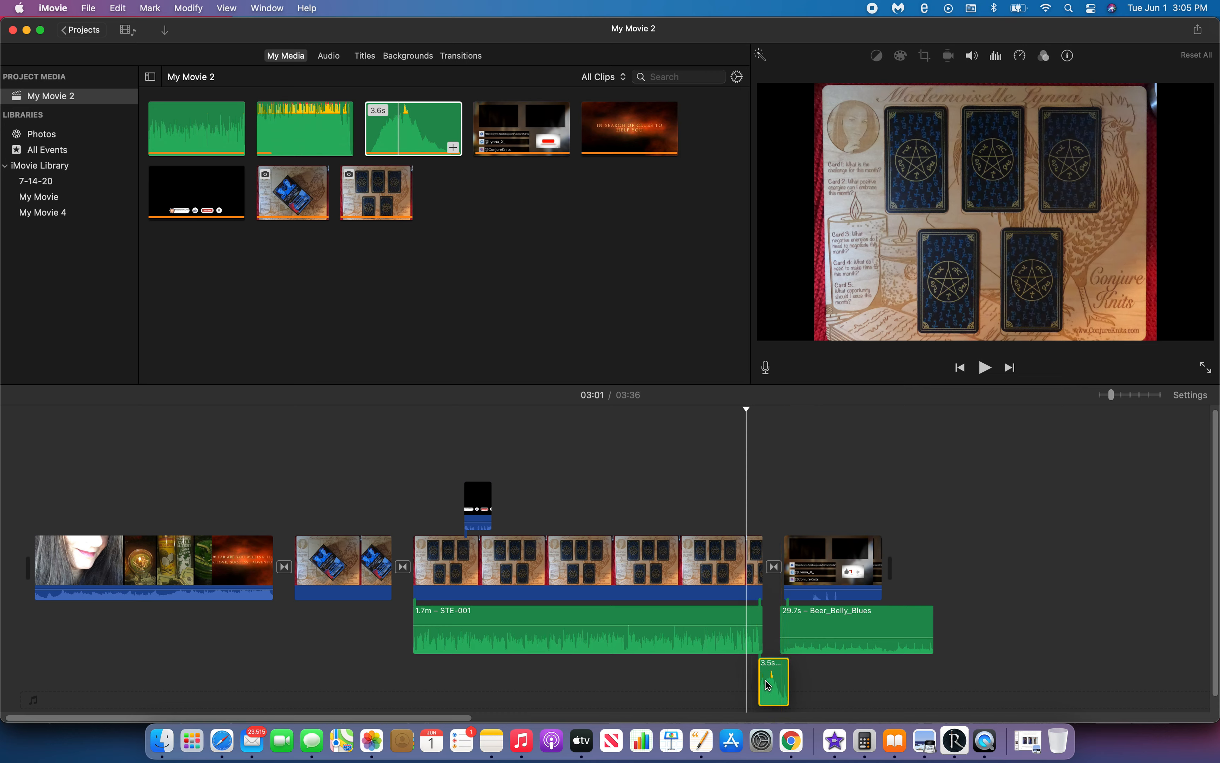
{"action": "left_click_drag", "start_coordinate": [767, 685], "coordinate": [768, 685]}
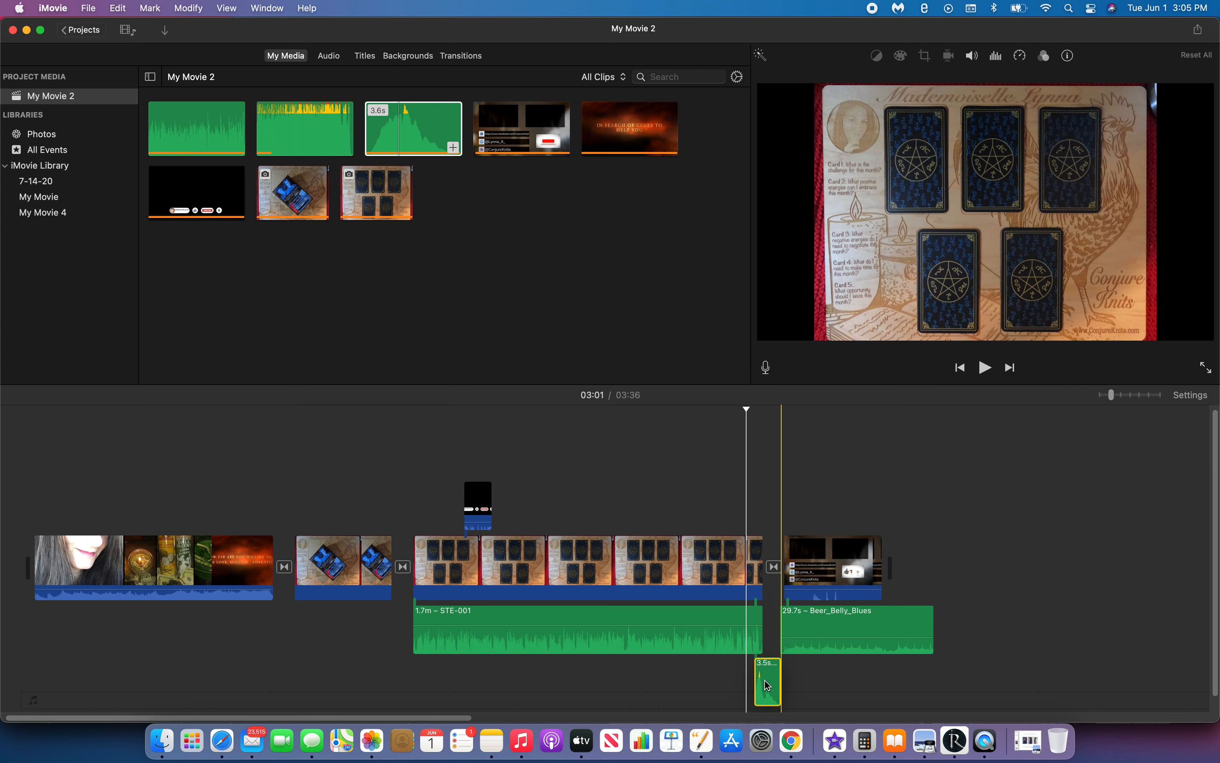
{"action": "left_click_drag", "start_coordinate": [766, 685], "coordinate": [768, 685]}
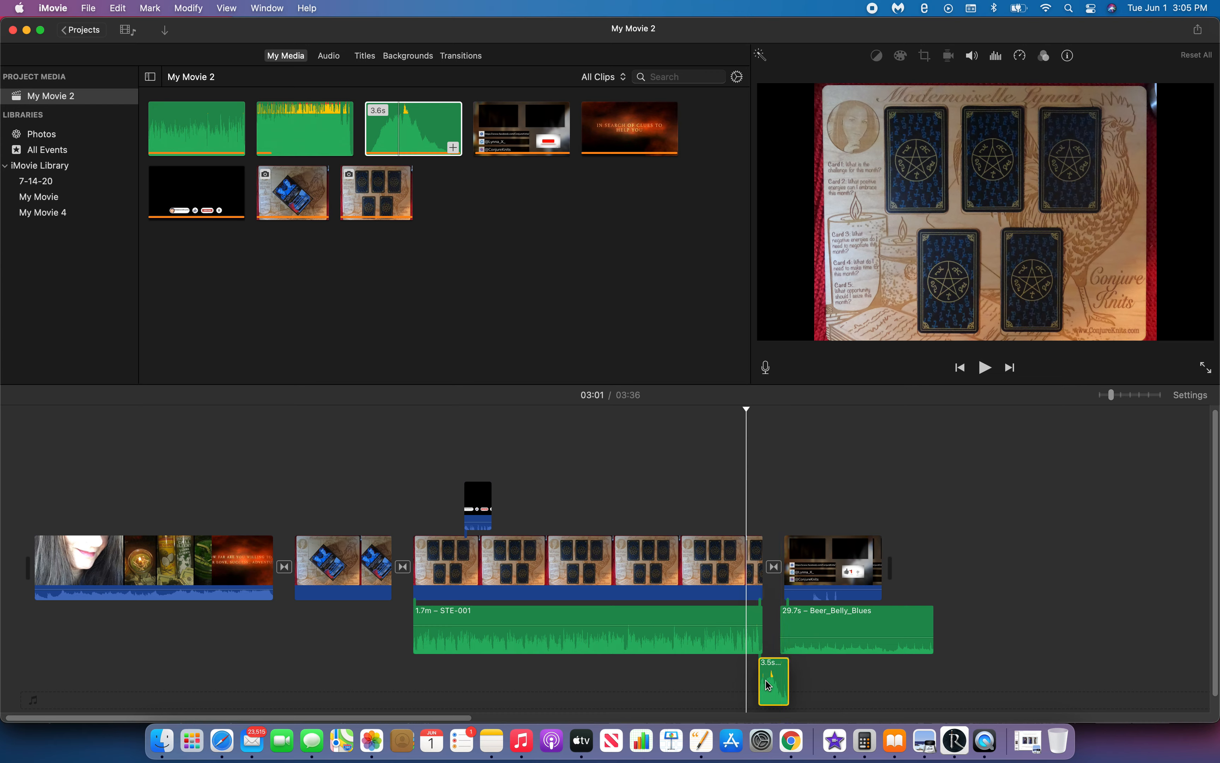
{"action": "left_click_drag", "start_coordinate": [766, 682], "coordinate": [766, 681]}
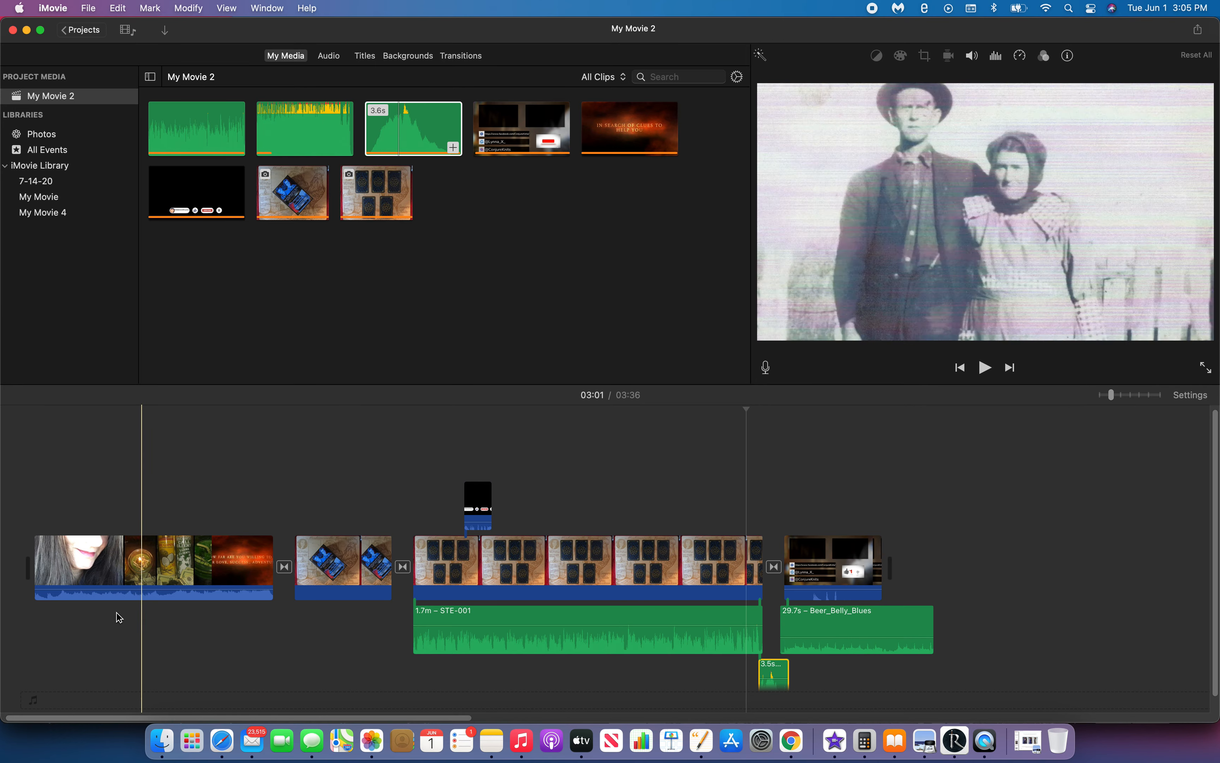
- Play the movie from its beginning in full screen and raise the volume
{"action": "left_click", "coordinate": [25, 647]}
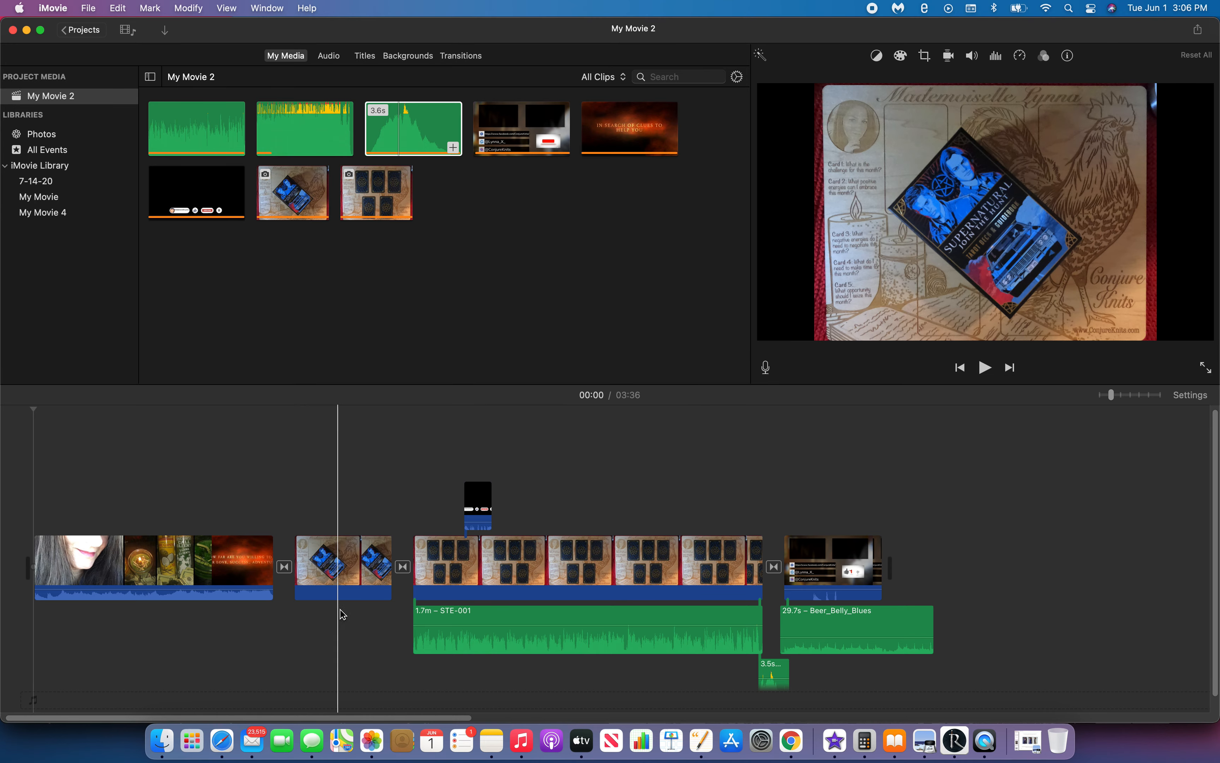
{"action": "left_click", "coordinate": [1208, 372]}
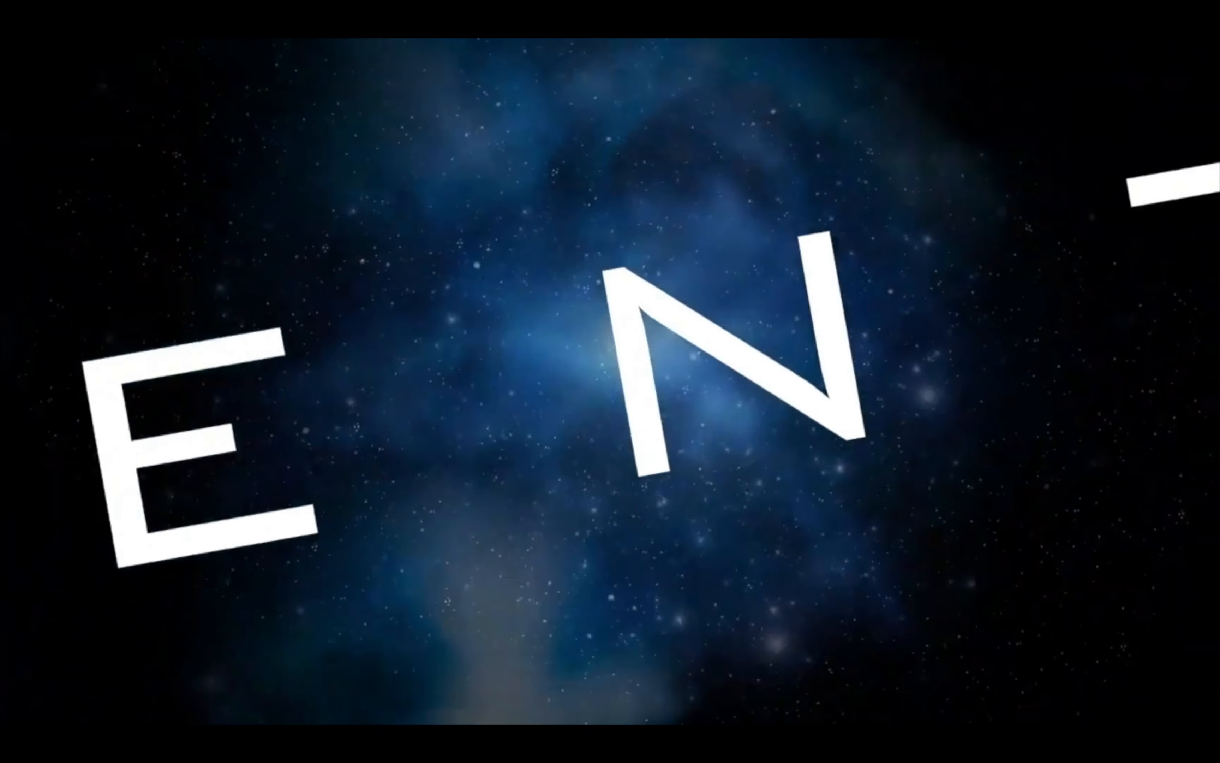
{"action": "key", "text": "XF86AudioRaiseVolume"}
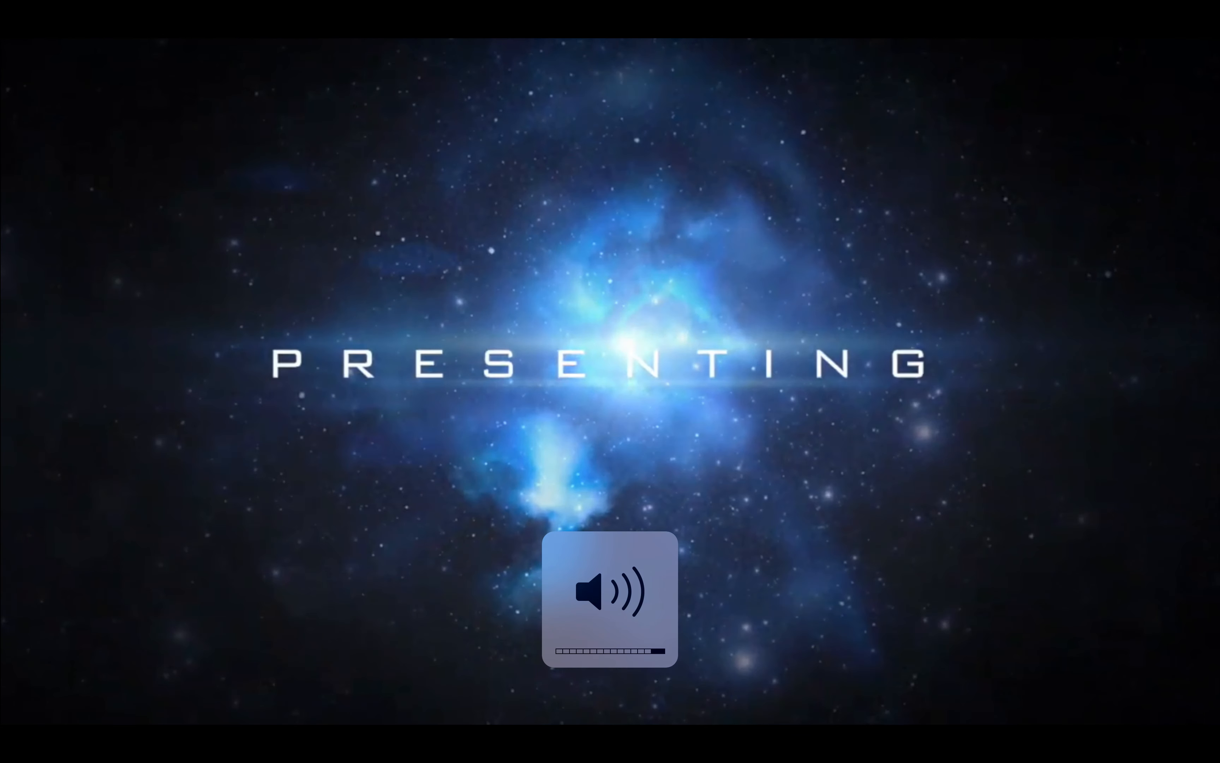
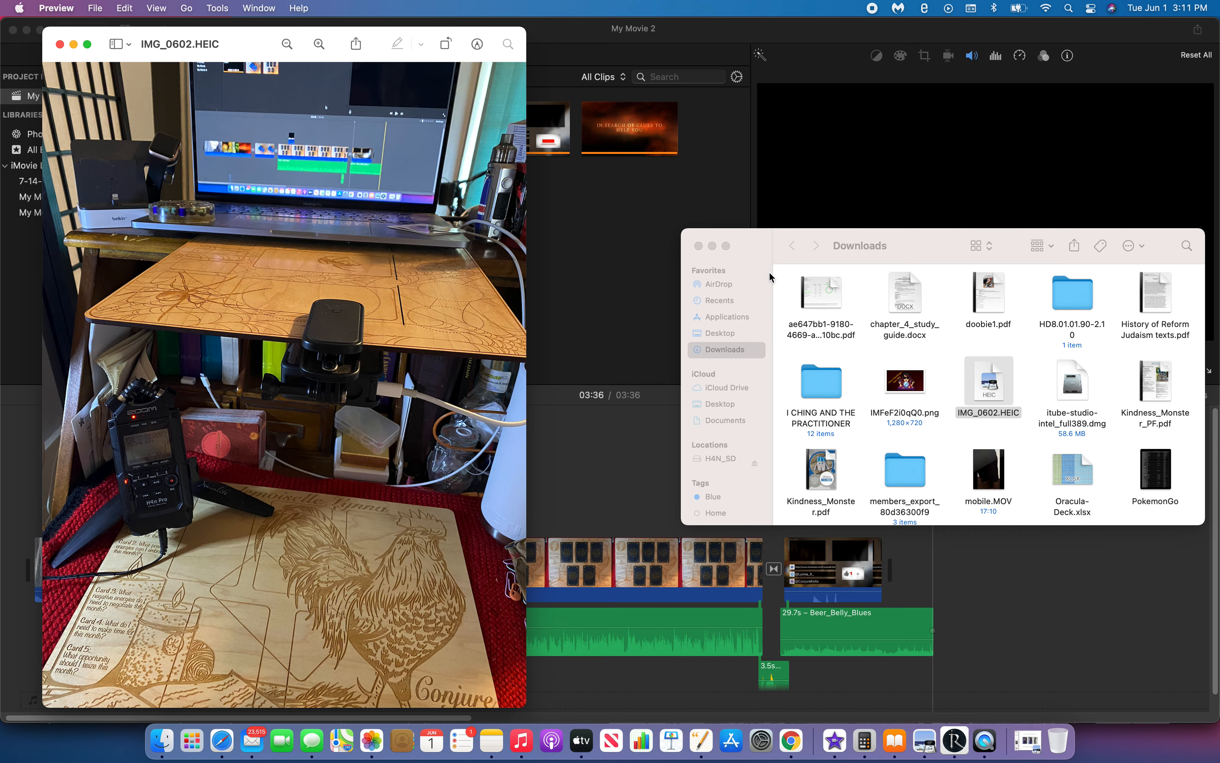
- Close the Downloads folder window and the IMG_0602.HEIC photo, and switch to Finder with the Aquarius folder
{"action": "left_click", "coordinate": [699, 246]}
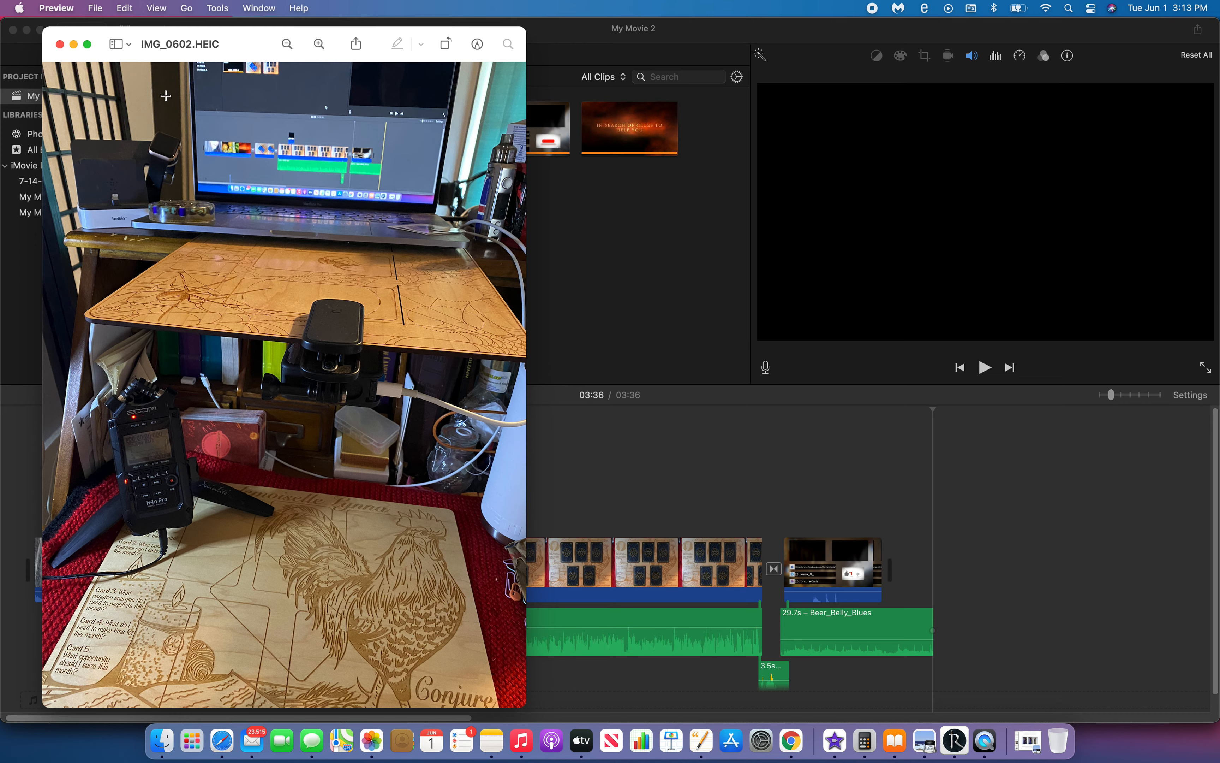
{"action": "left_click", "coordinate": [60, 45]}
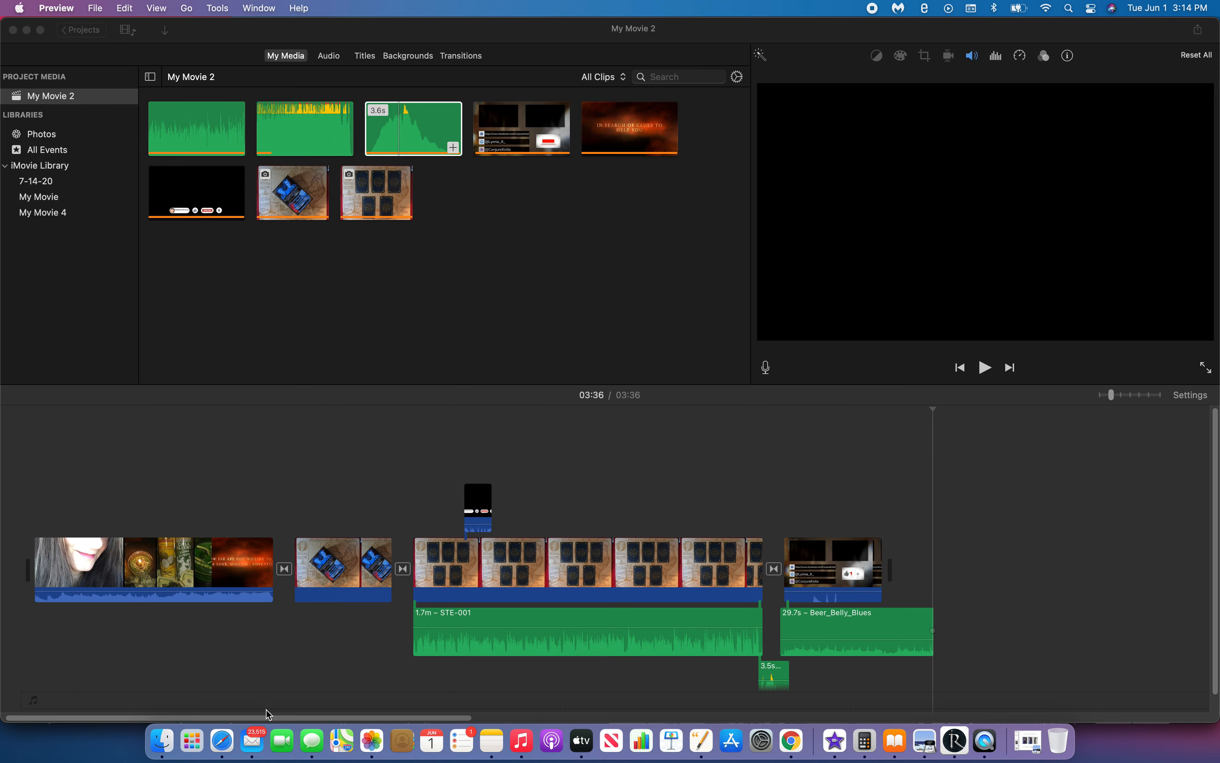
{"action": "left_click", "coordinate": [159, 747]}
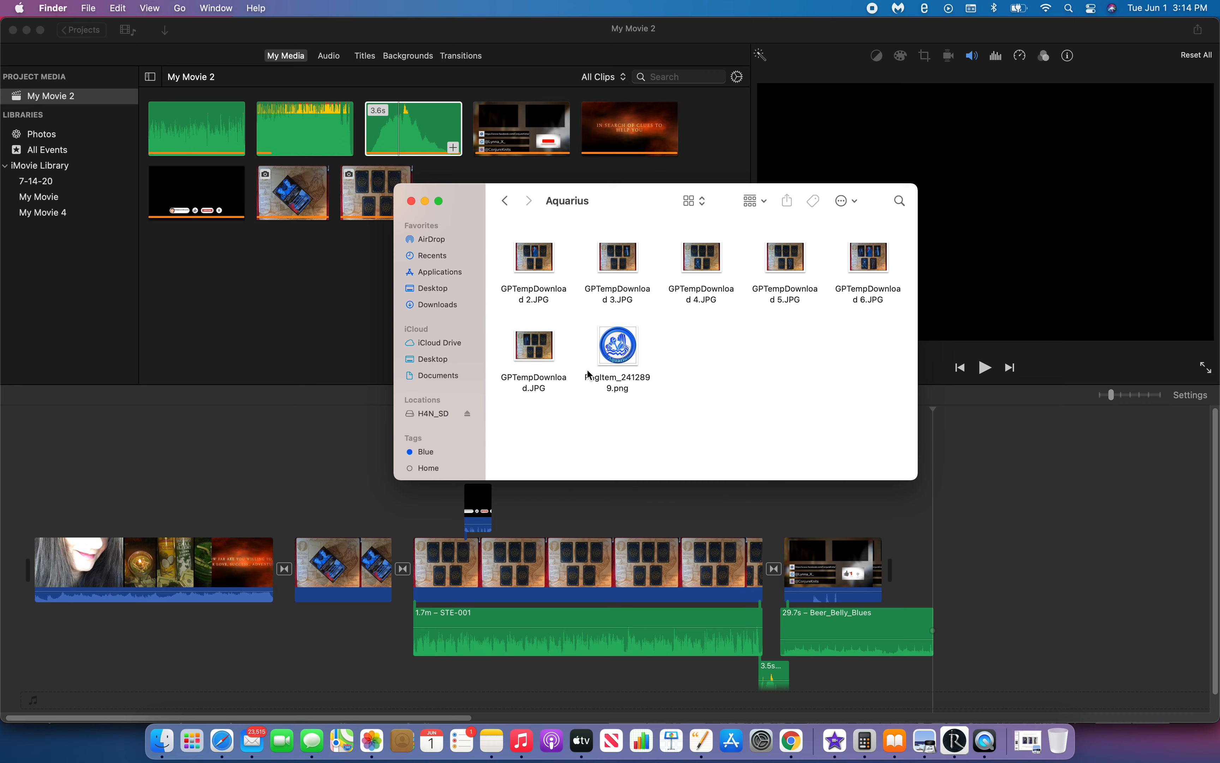
- Insert the six GPTempDownload card photos from the Aquarius folder into the timeline between the last transition and the closing clip
{"action": "left_click", "coordinate": [552, 262]}
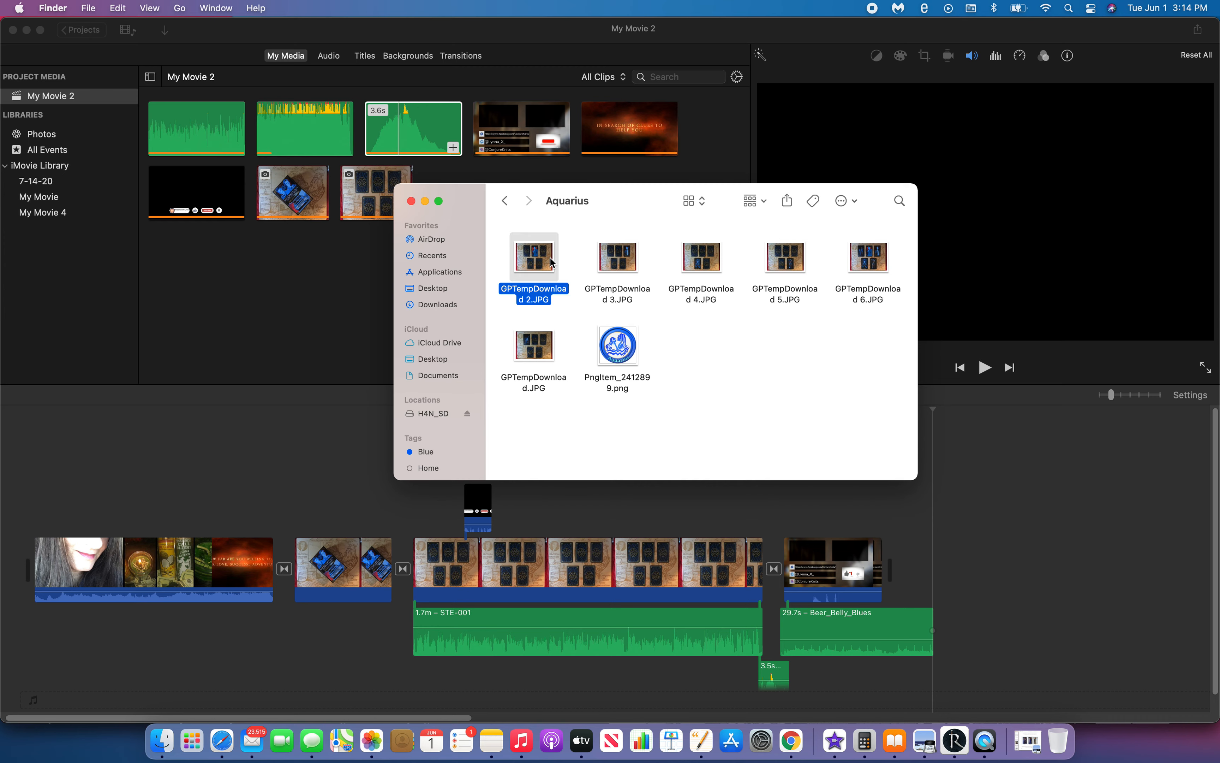
{"action": "left_click", "coordinate": [535, 343], "text": "super"}
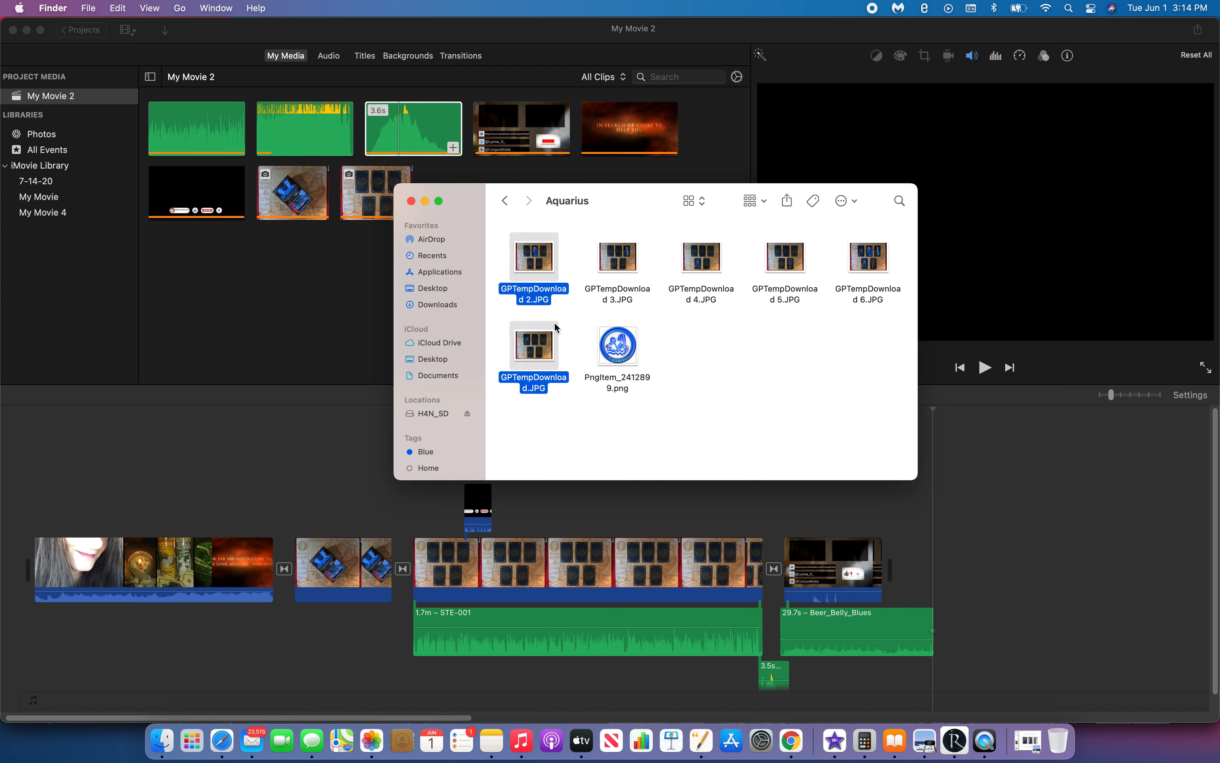
{"action": "left_click", "coordinate": [539, 342], "text": "super"}
{"action": "left_click", "coordinate": [603, 272], "text": "super"}
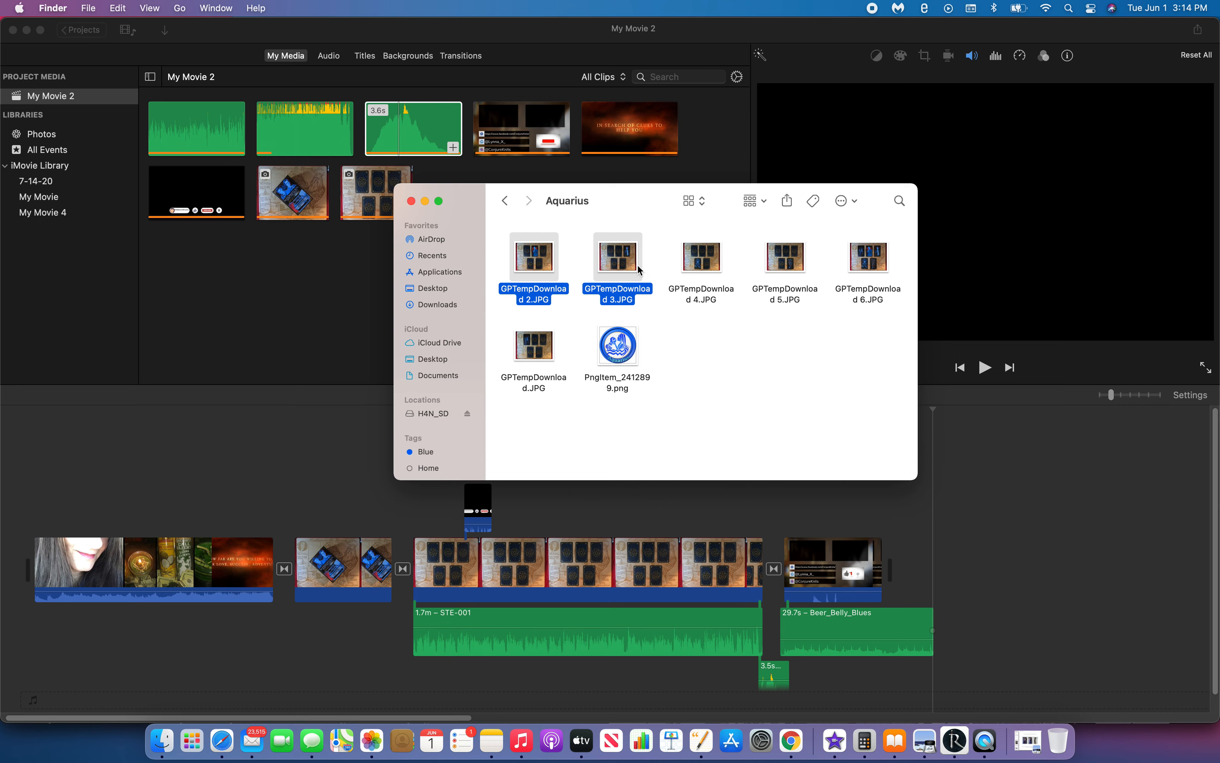
{"action": "left_click", "coordinate": [708, 267], "text": "super"}
{"action": "left_click", "coordinate": [777, 270], "text": "super"}
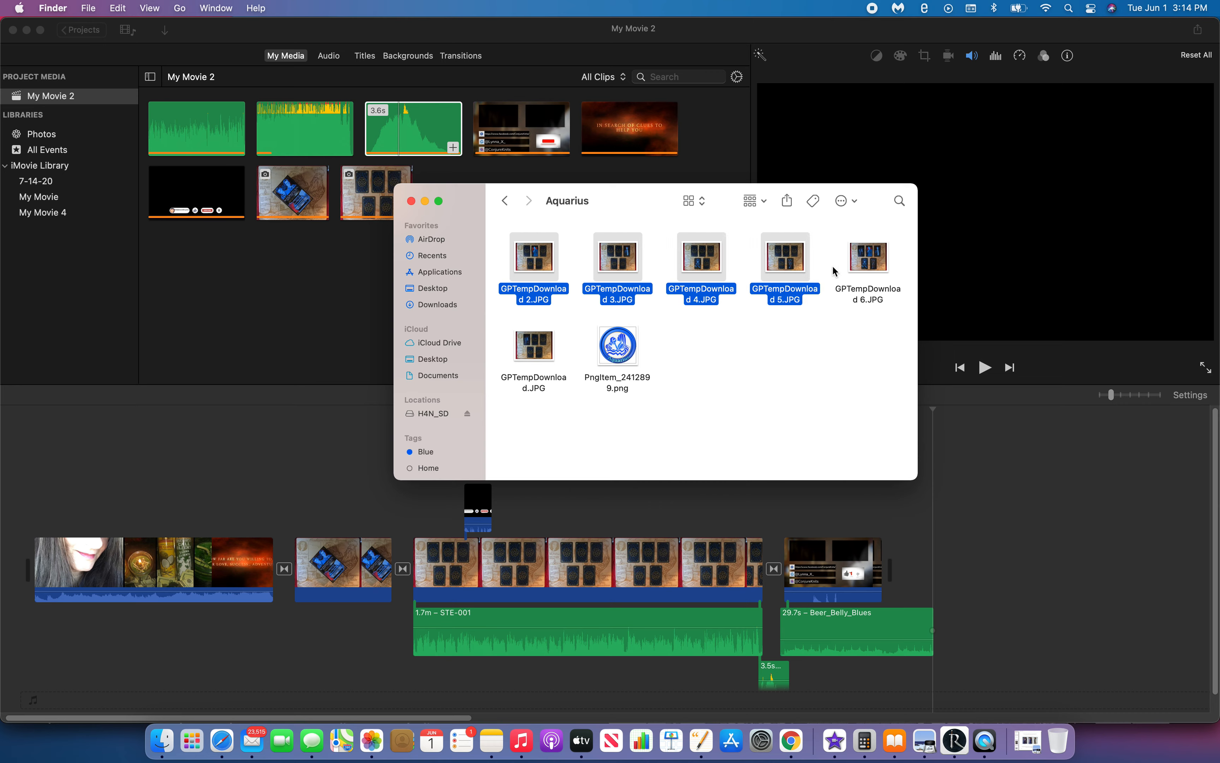
{"action": "left_click", "coordinate": [868, 271], "text": "super"}
{"action": "left_click", "coordinate": [543, 356], "text": "super"}
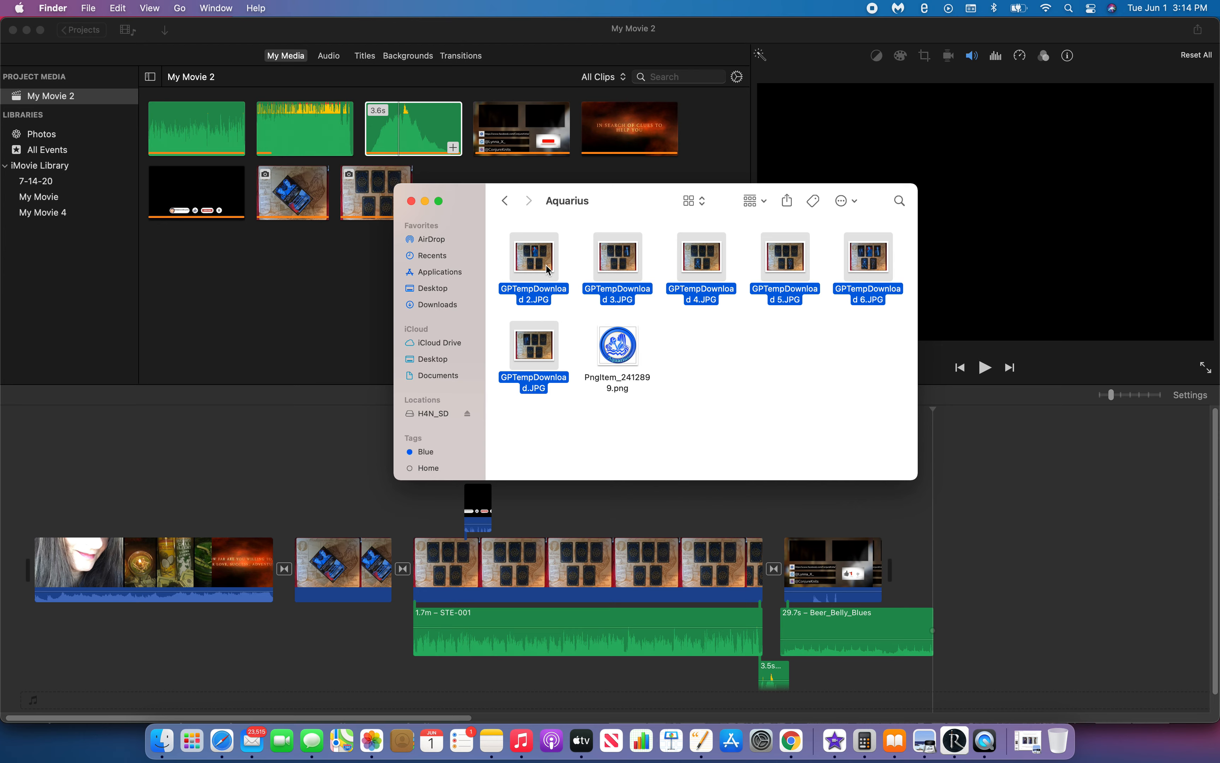
{"action": "left_click_drag", "start_coordinate": [547, 265], "coordinate": [785, 580]}
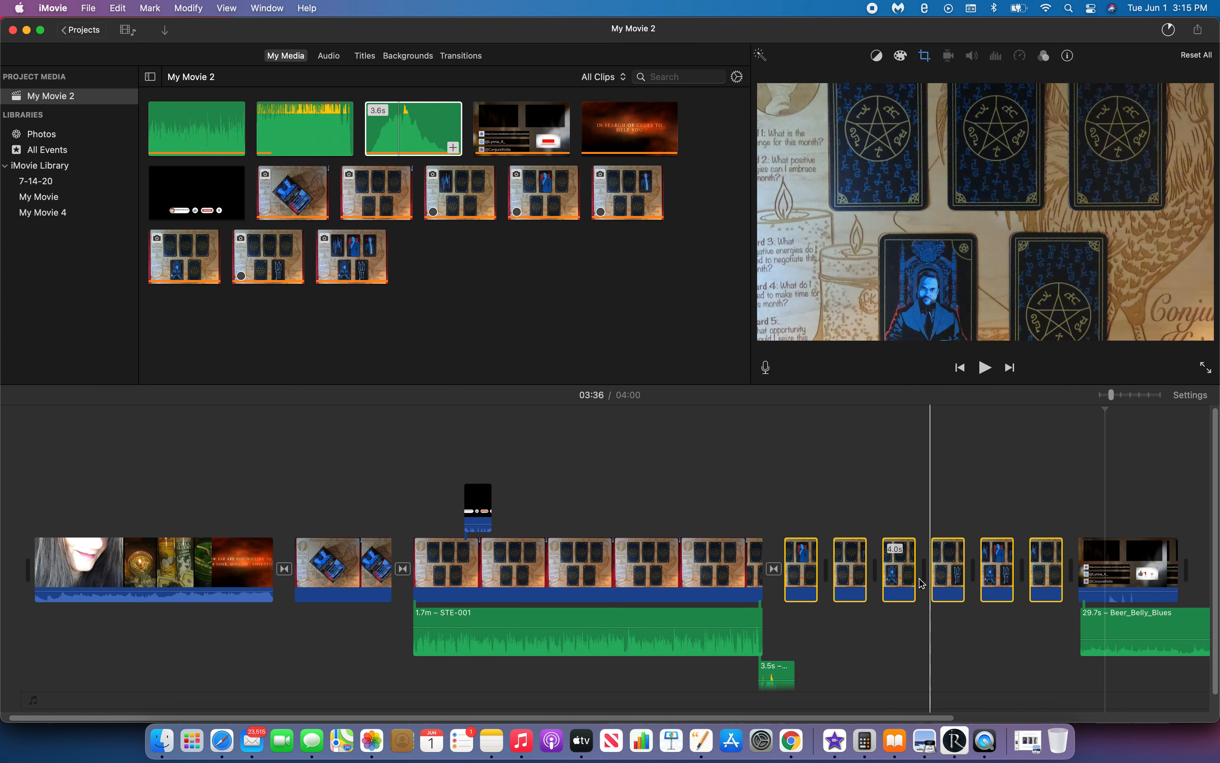
{"action": "left_click", "coordinate": [805, 585]}
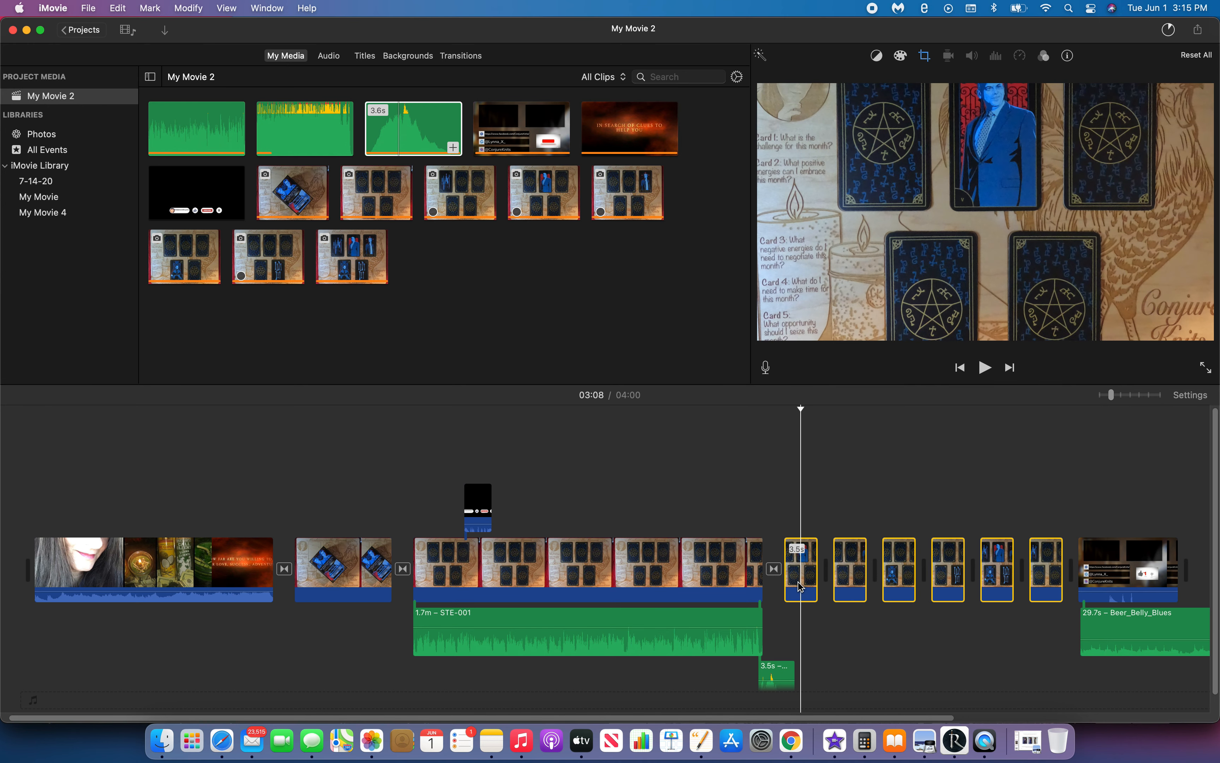
- Set the crop style of the six selected card photos to Fit and check the framing on several of them
{"action": "left_click", "coordinate": [927, 57]}
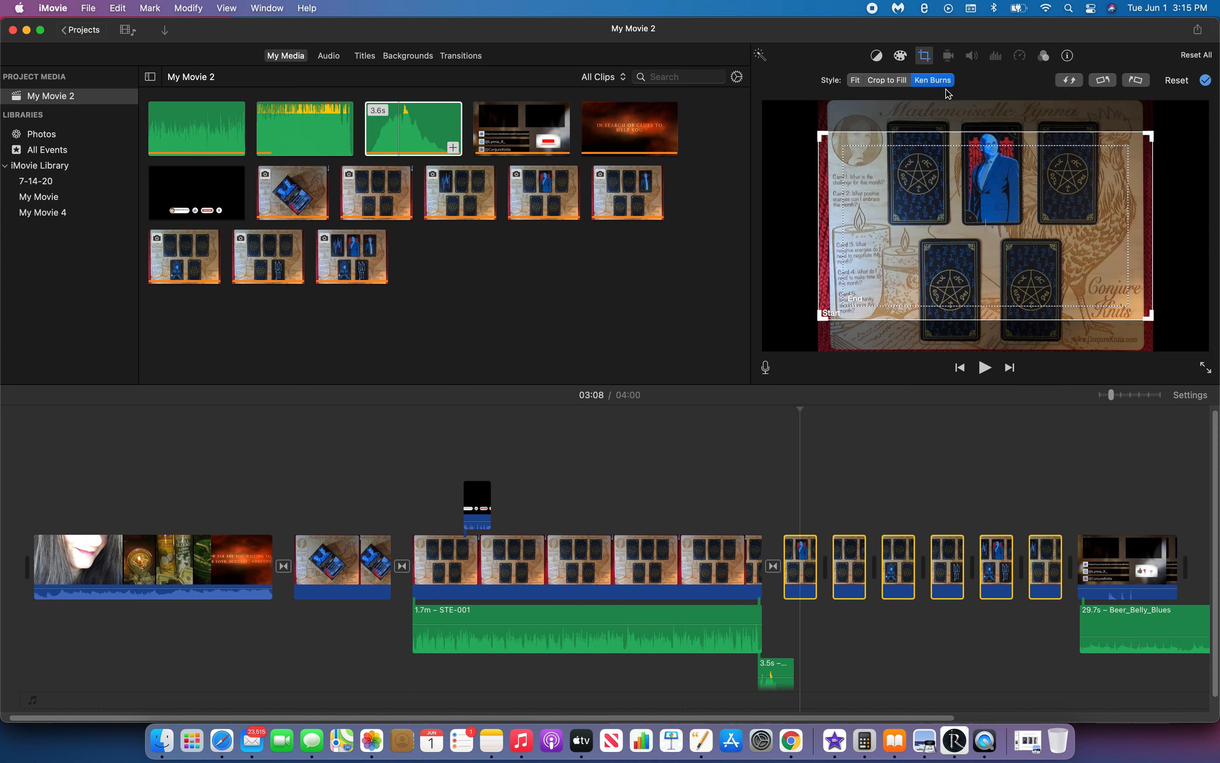
{"action": "left_click", "coordinate": [856, 83]}
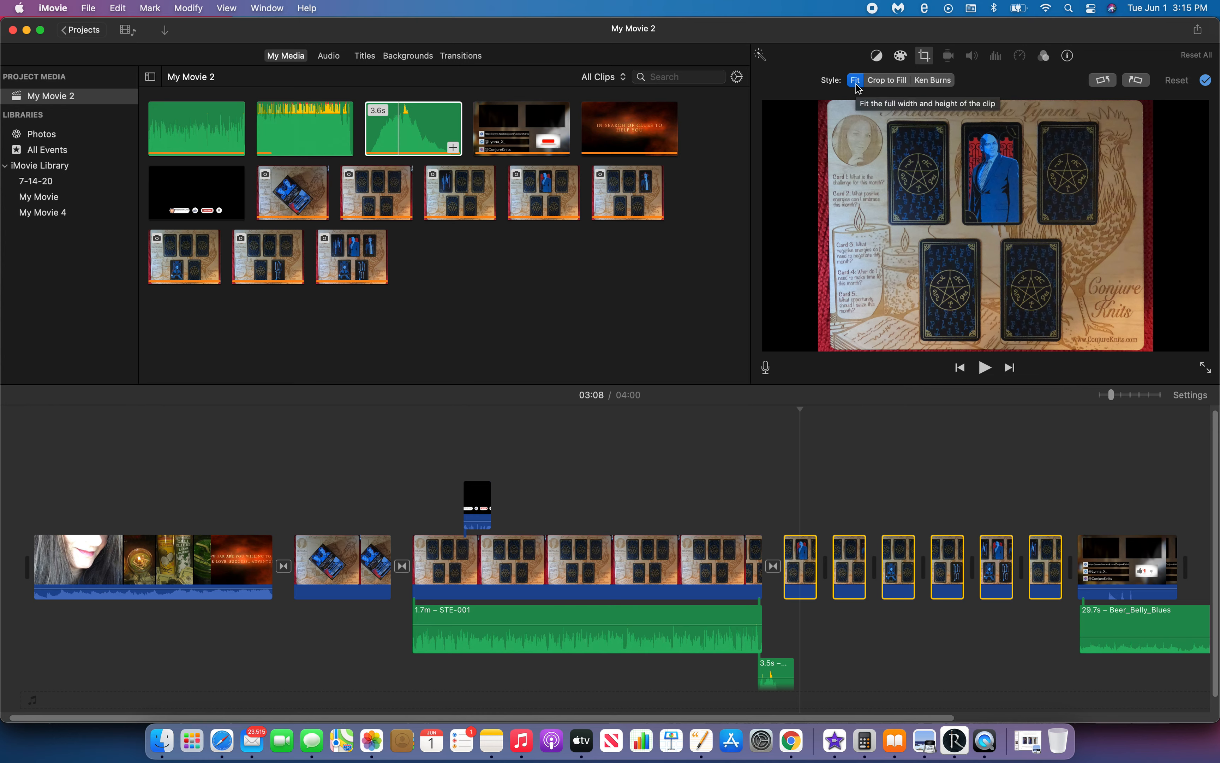
{"action": "left_click", "coordinate": [852, 567]}
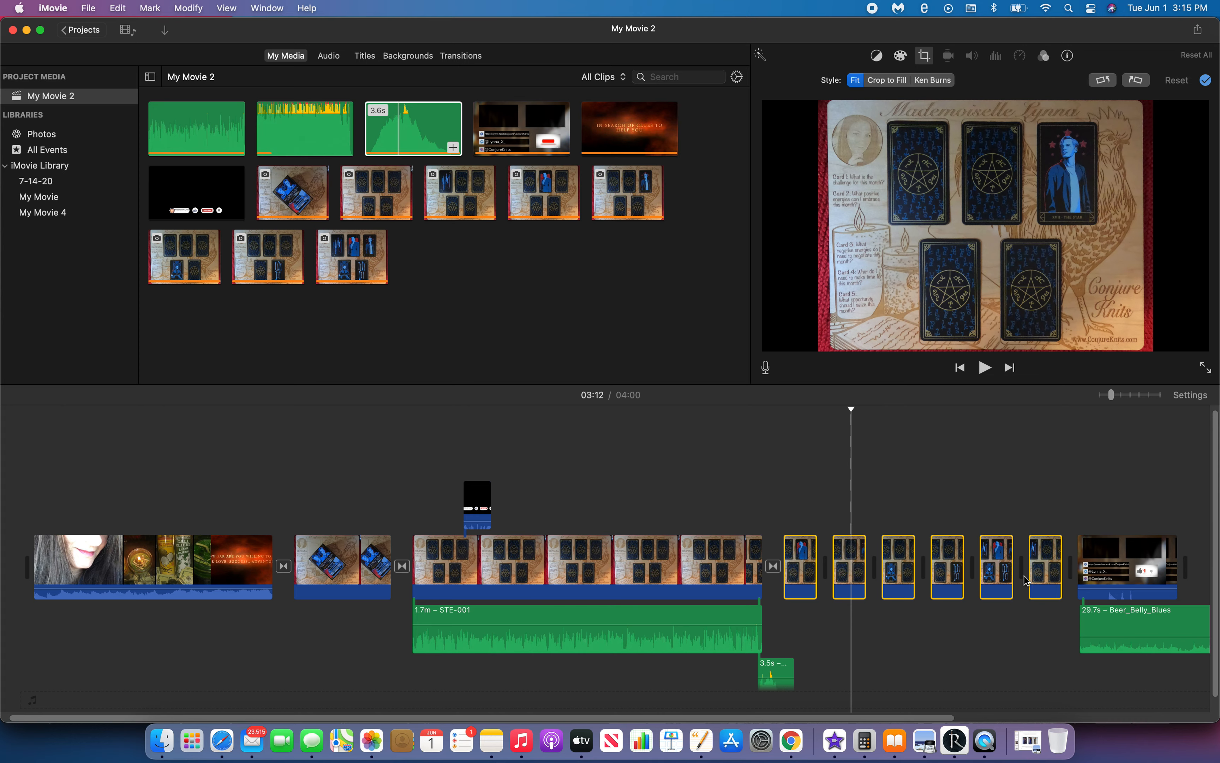
{"action": "left_click", "coordinate": [1044, 579]}
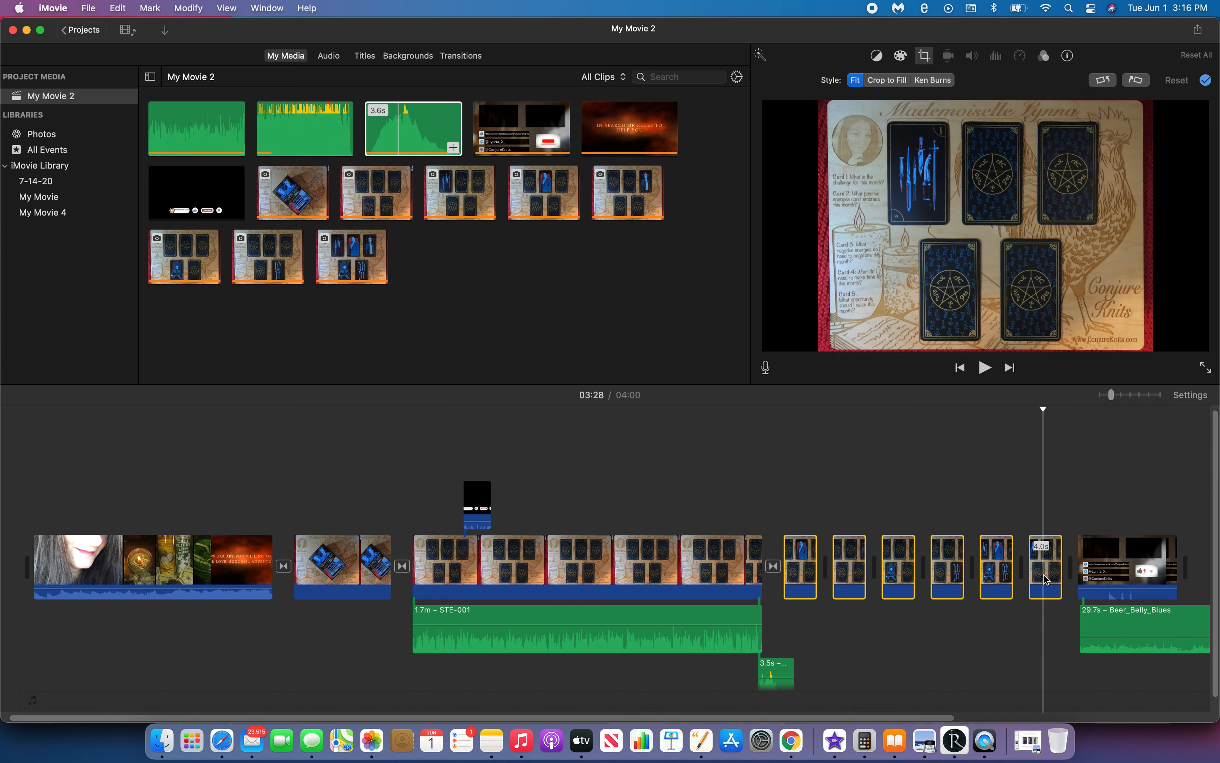
- Move the last card photo, with only the first card revealed, to the front of the six card photos
{"action": "left_click_drag", "start_coordinate": [1044, 552], "coordinate": [788, 568]}
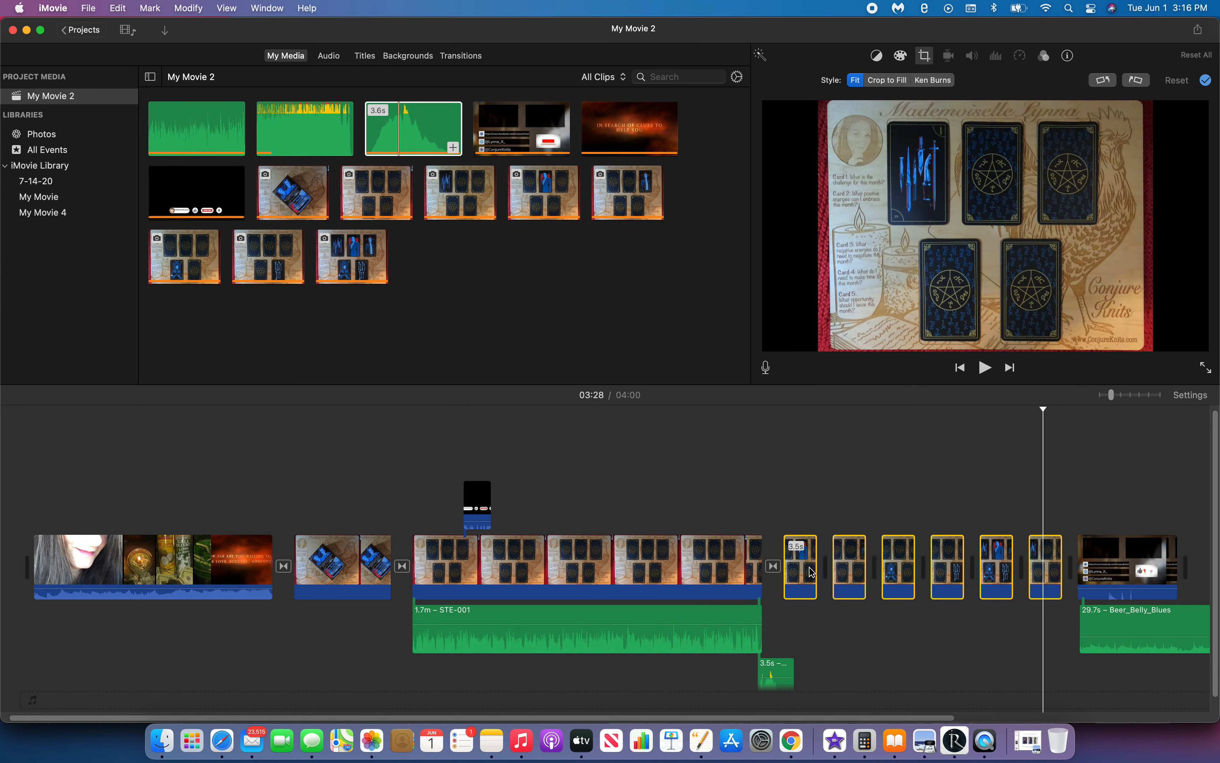
{"action": "left_click", "coordinate": [898, 616]}
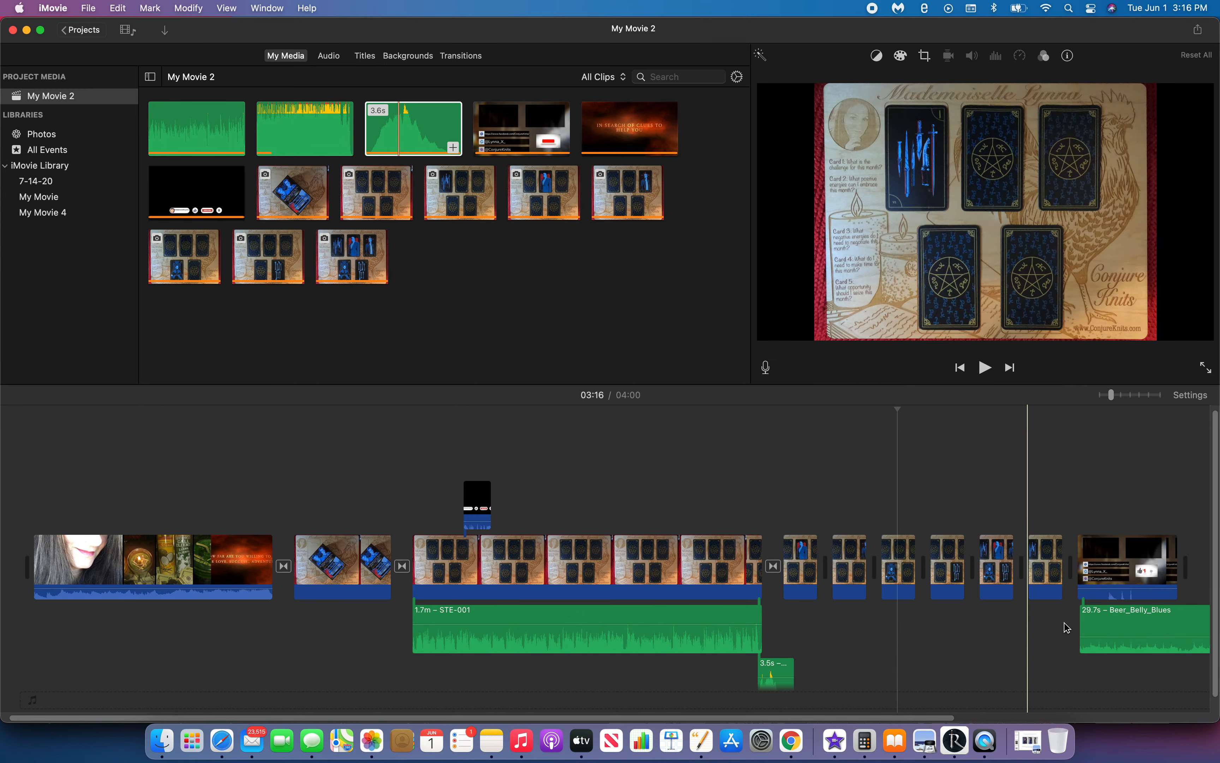
{"action": "left_click", "coordinate": [1050, 574]}
{"action": "left_click_drag", "start_coordinate": [1050, 575], "coordinate": [800, 568]}
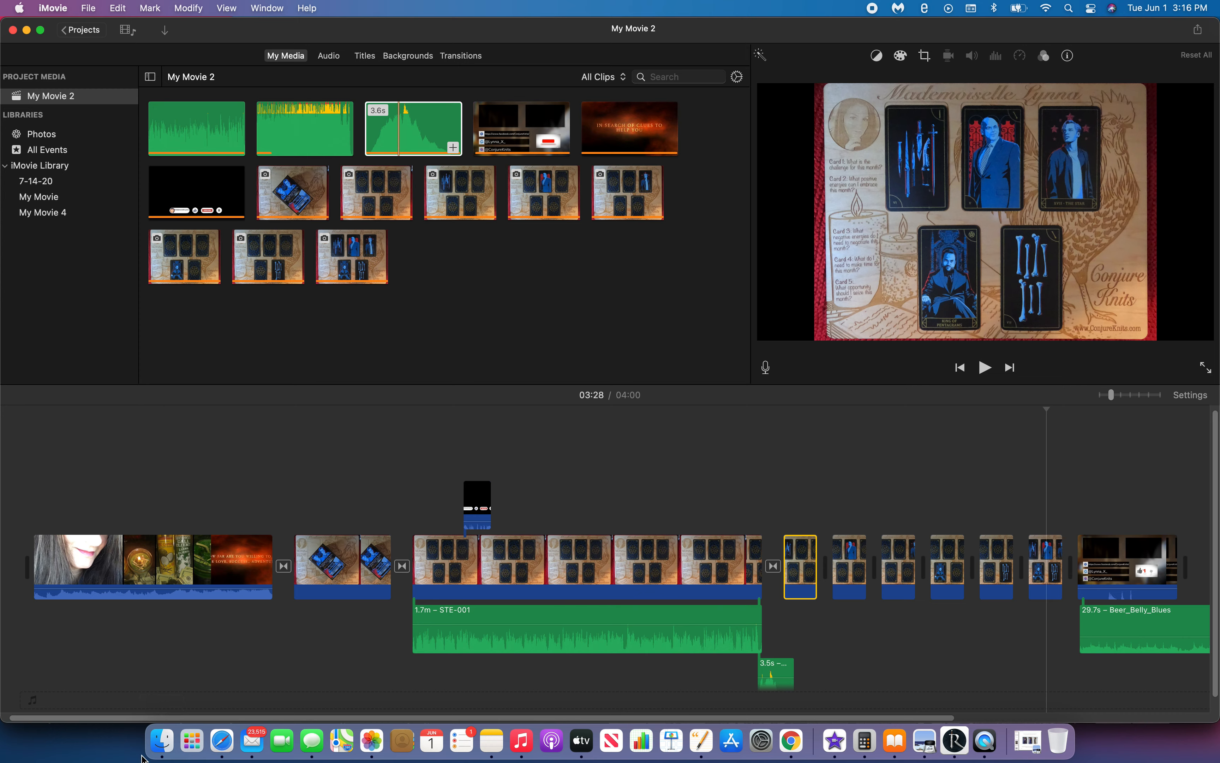
- Switch to Finder, open STEREO/FOLDER01 on the H4N_SD drive, and move the window clear of the timeline
{"action": "left_click", "coordinate": [160, 750]}
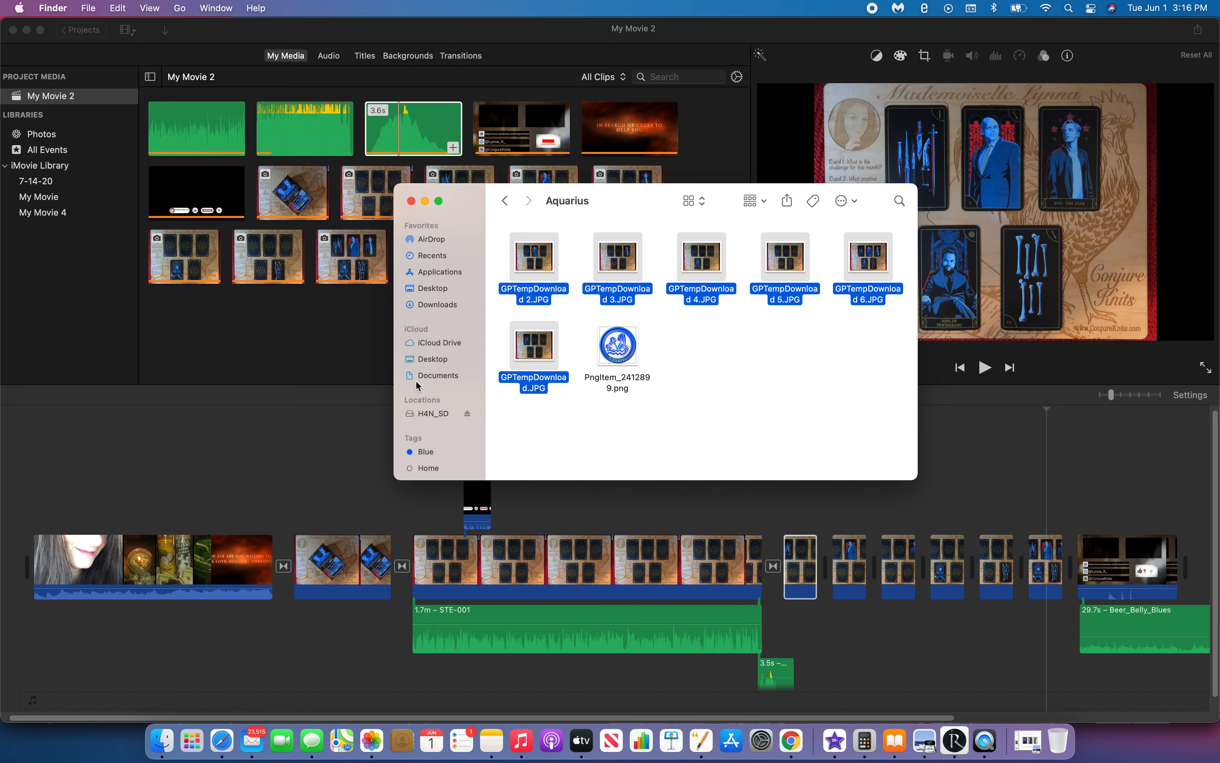
{"action": "left_click", "coordinate": [434, 418]}
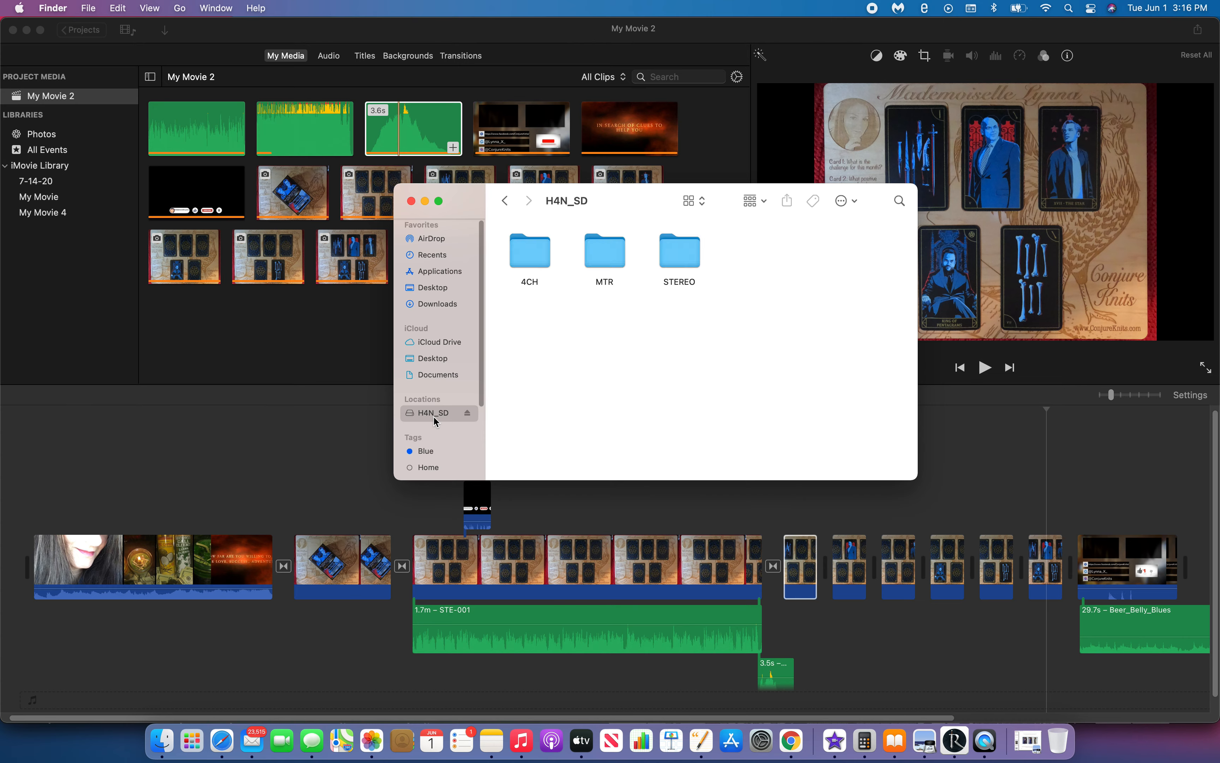
{"action": "double_click", "coordinate": [686, 260]}
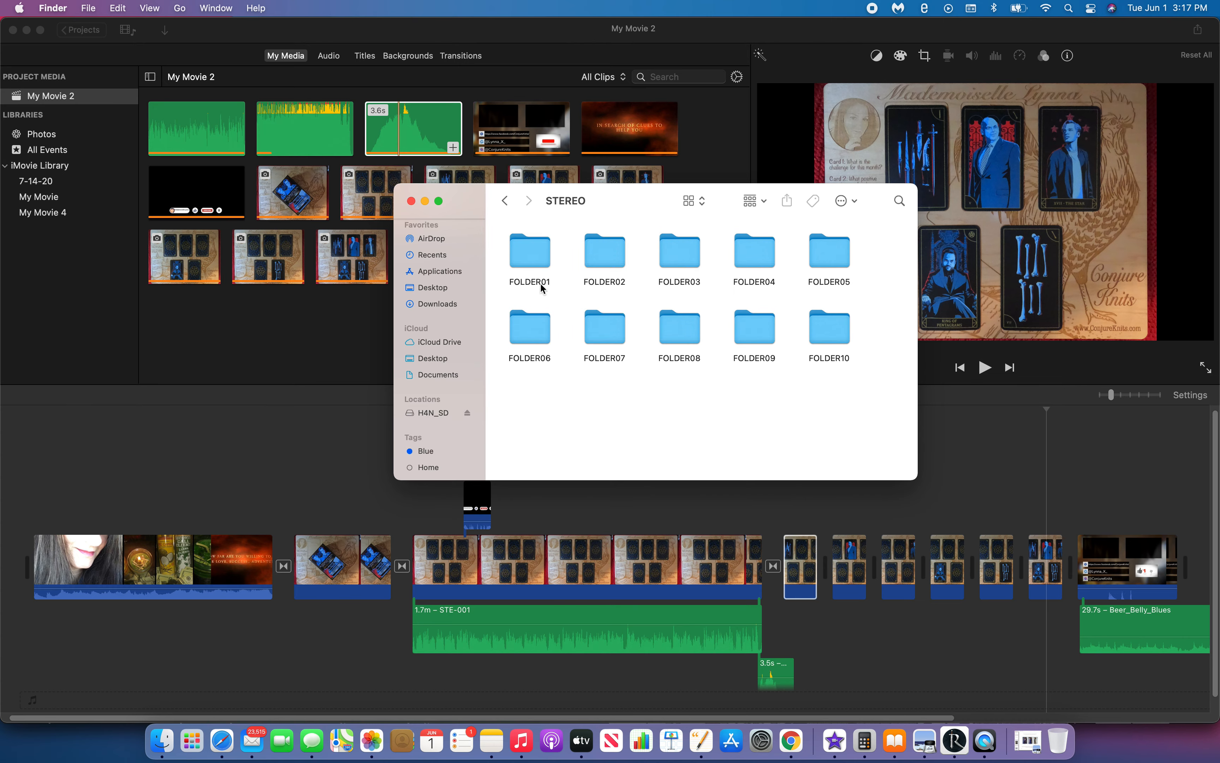
{"action": "double_click", "coordinate": [537, 255]}
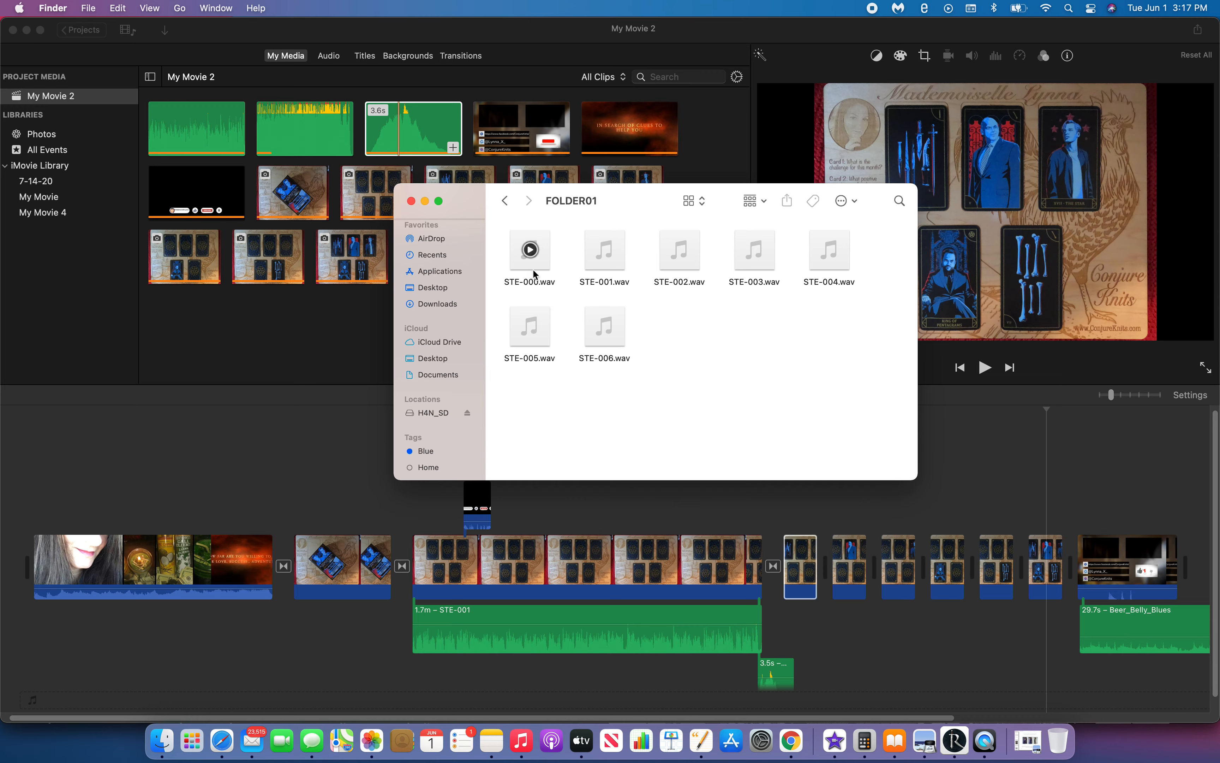
{"action": "left_click_drag", "start_coordinate": [635, 203], "coordinate": [745, 118]}
{"action": "mouse_move", "coordinate": [651, 187]}
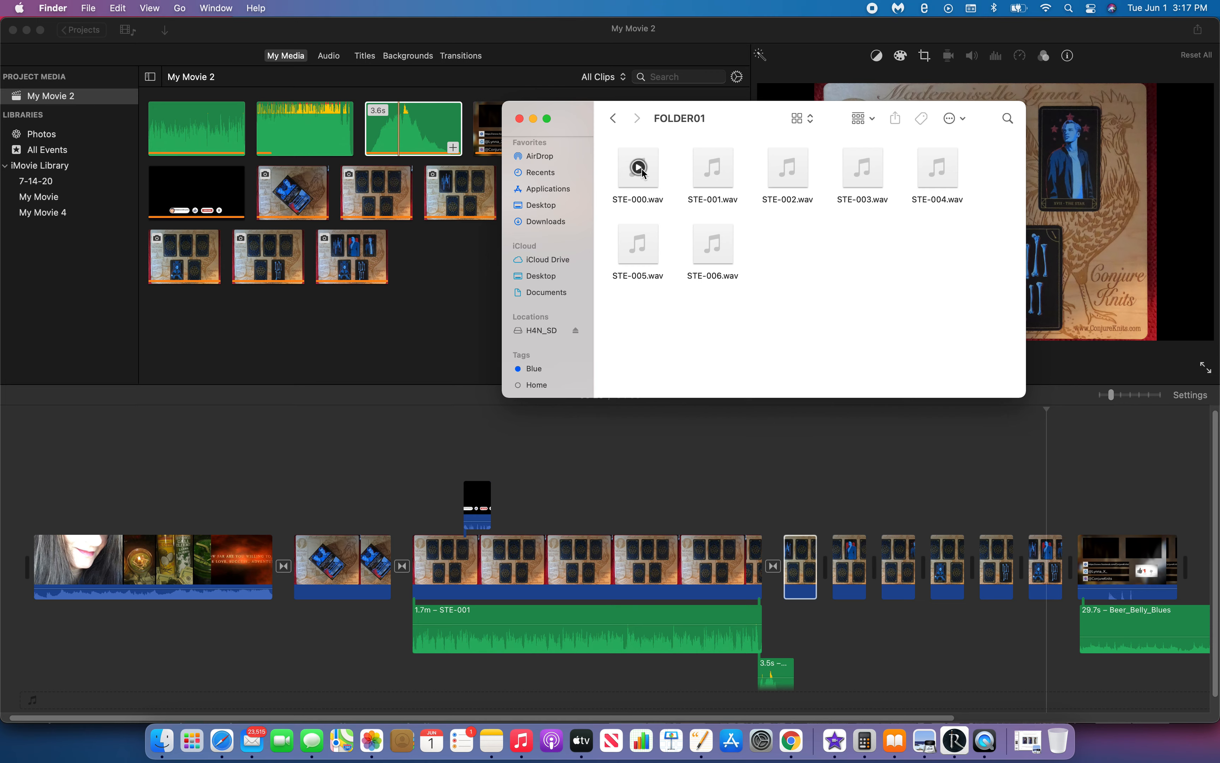
- Preview STE-000.wav, place it under the start of the card deck photo clip, and extend that clip to the end of the audio
{"action": "left_click", "coordinate": [640, 167]}
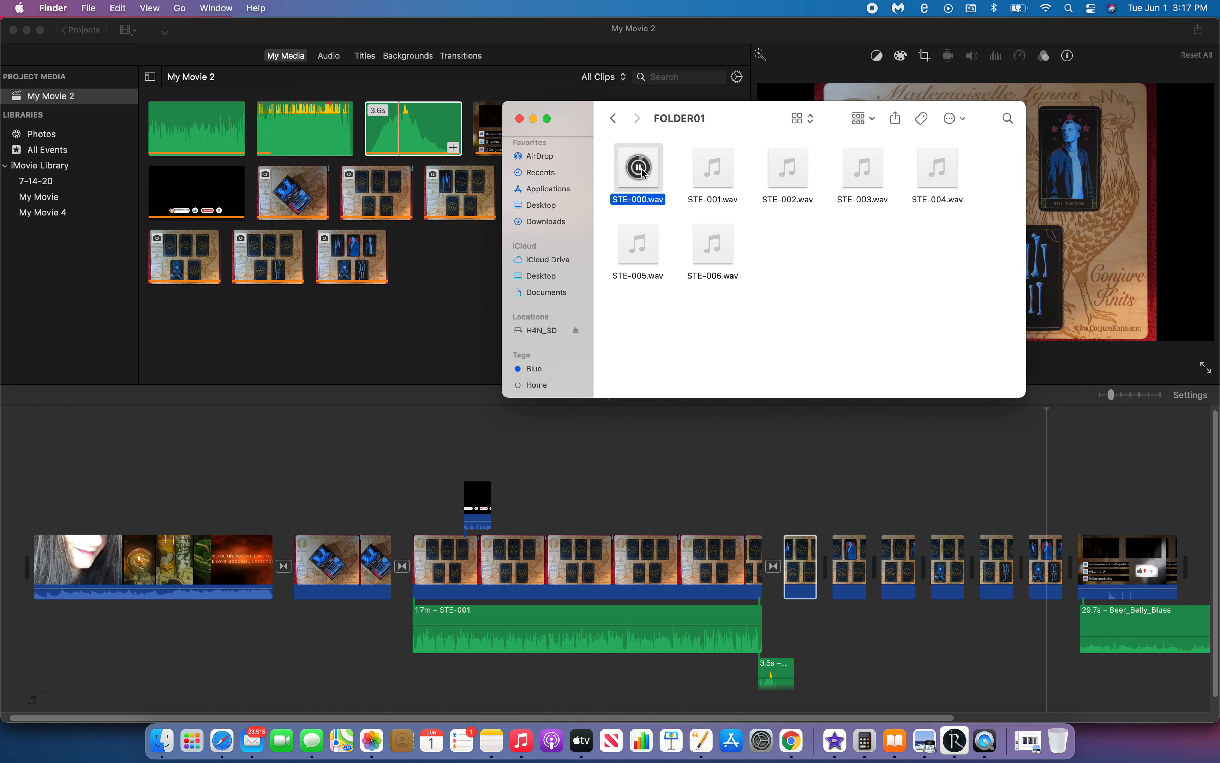
{"action": "left_click", "coordinate": [644, 172]}
{"action": "left_click_drag", "start_coordinate": [631, 186], "coordinate": [296, 627]}
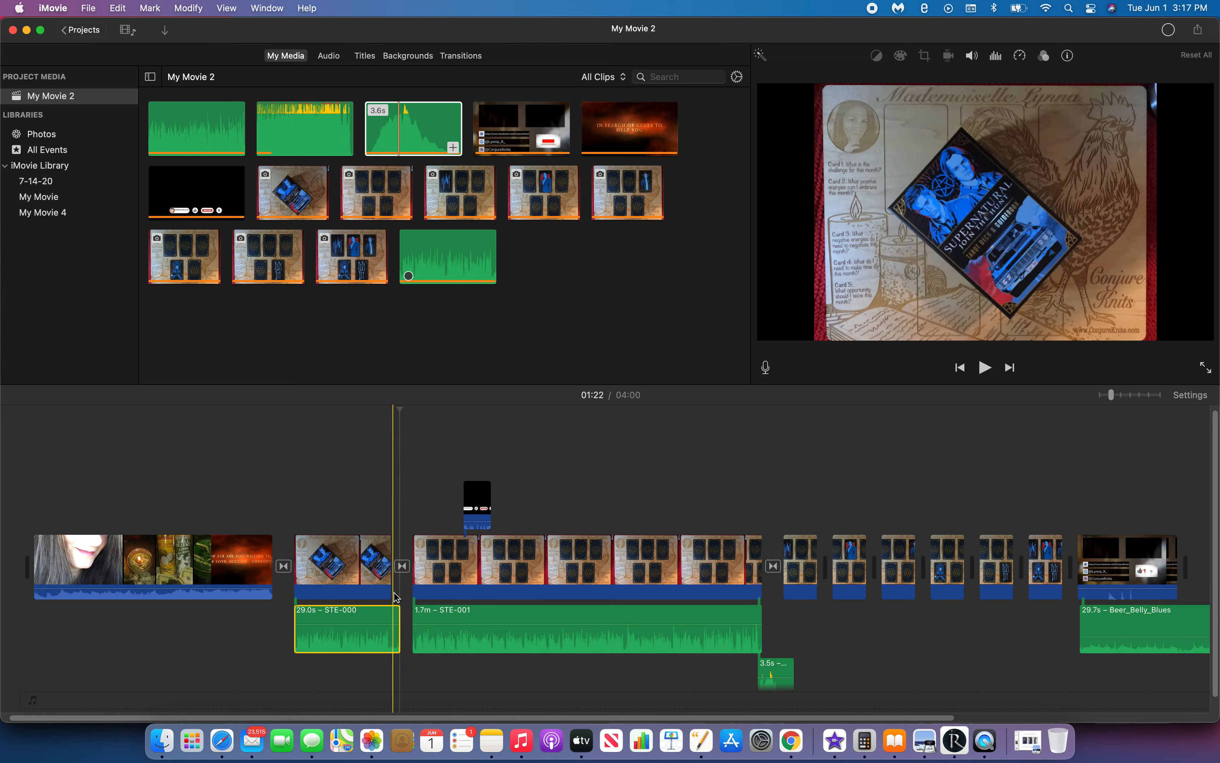
{"action": "left_click_drag", "start_coordinate": [390, 588], "coordinate": [391, 586]}
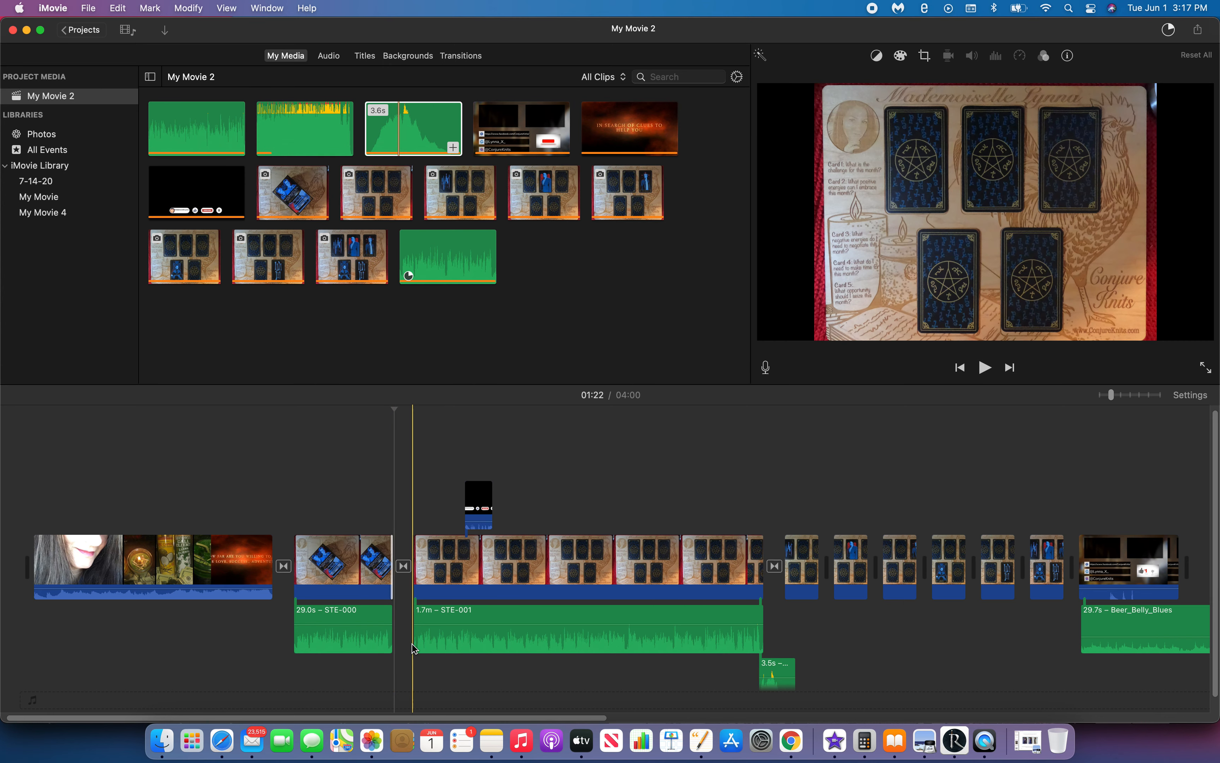
- Add STE-001.wav from FOLDER01 to the timeline under the start of the first revealed-card photo
{"action": "scroll", "coordinate": [411, 645], "scroll_direction": "right", "scroll_amount": 10}
{"action": "scroll", "coordinate": [413, 648], "scroll_direction": "right", "scroll_amount": 5}
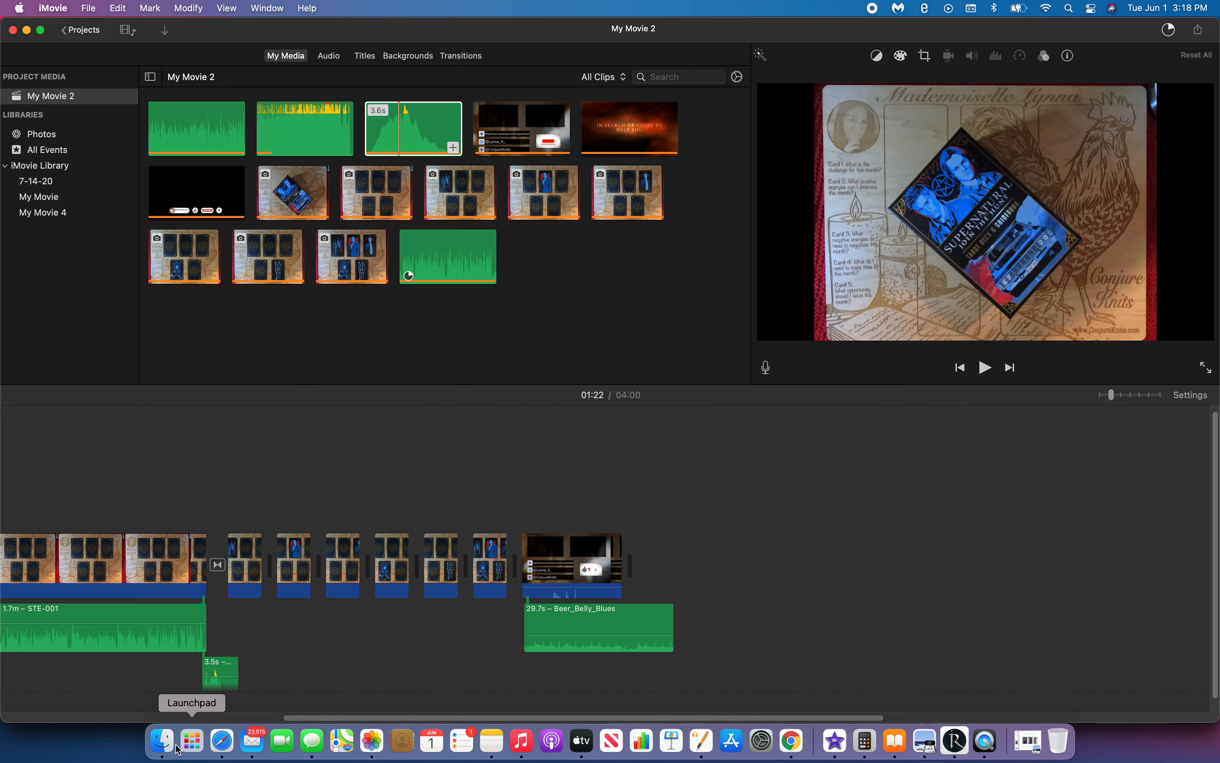
{"action": "left_click", "coordinate": [162, 740]}
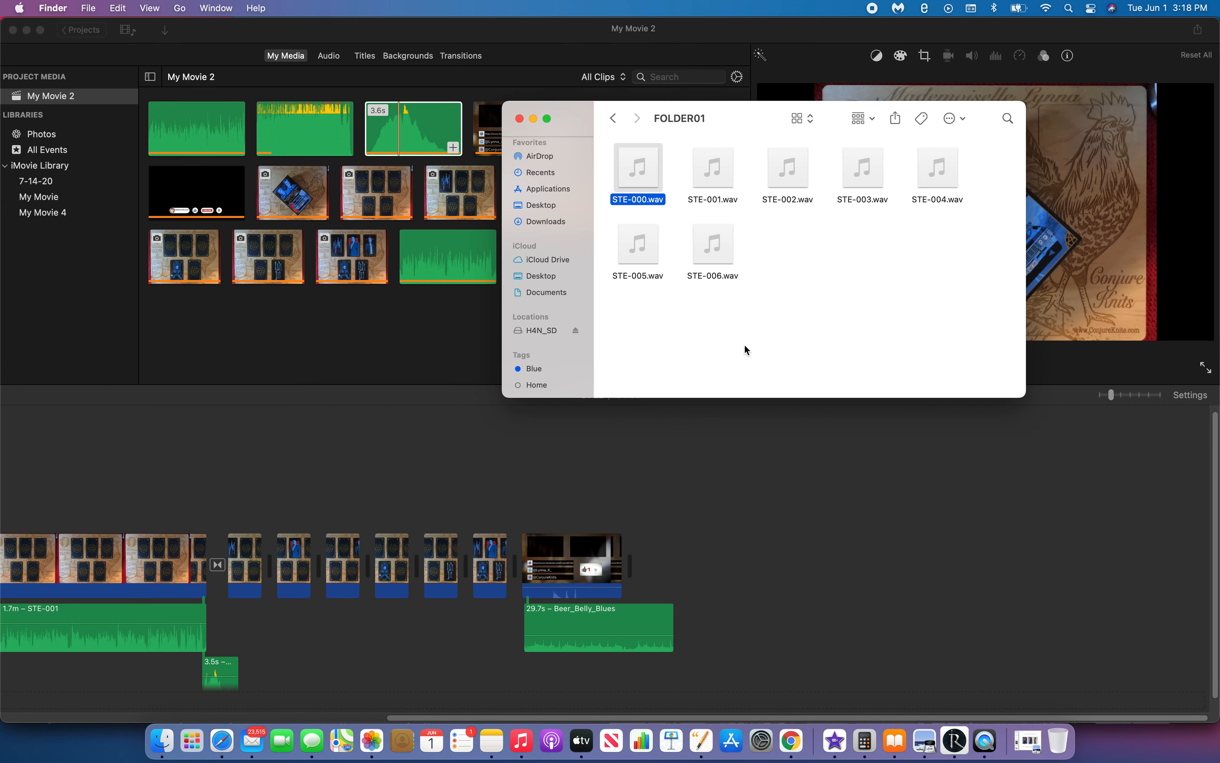
{"action": "left_click", "coordinate": [721, 185]}
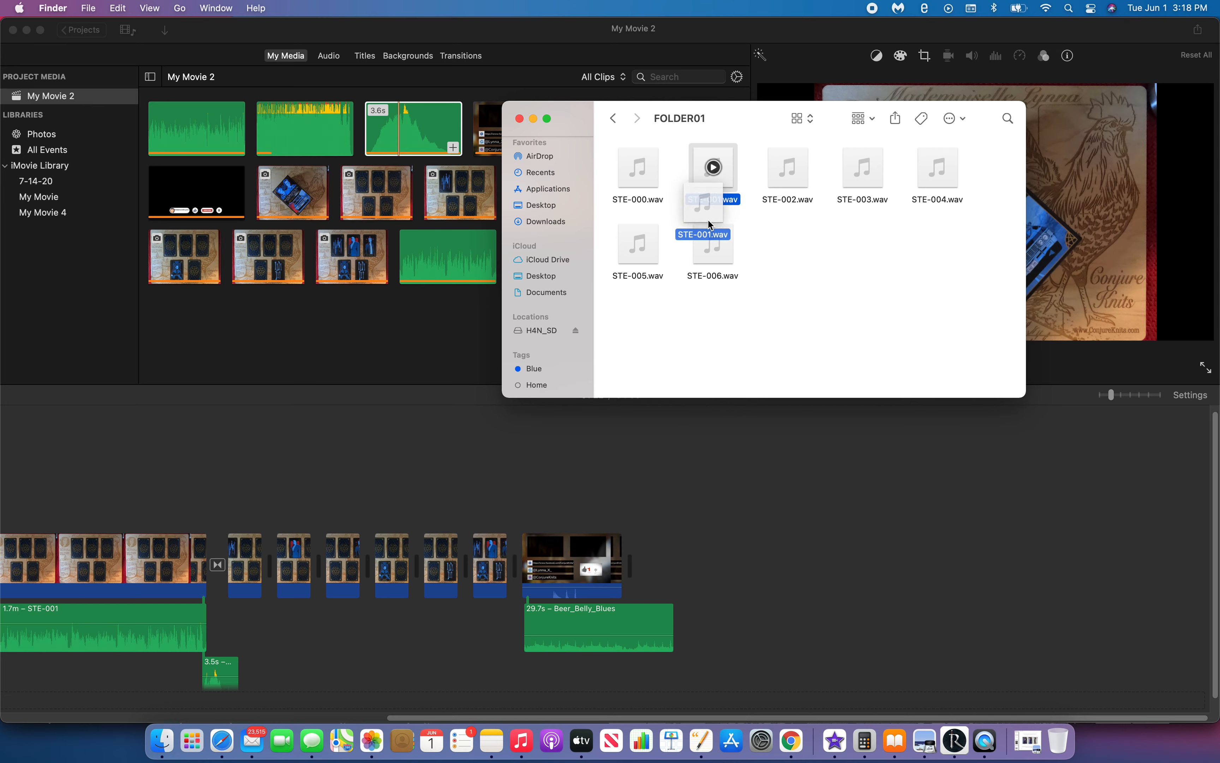
{"action": "left_click_drag", "start_coordinate": [654, 390], "coordinate": [227, 627]}
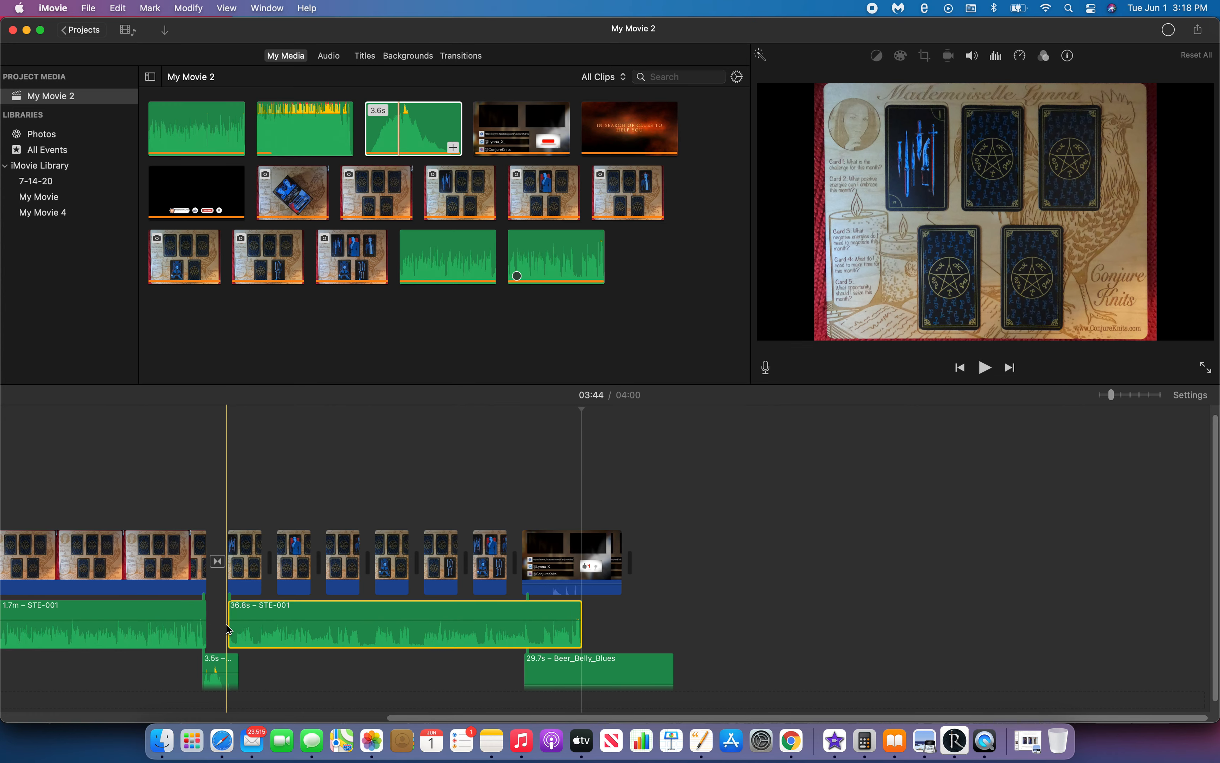
- Play the section with the short sound effect and extend the first revealed-card photo to 36.8 s, matching the STE-001 audio below it
{"action": "left_click", "coordinate": [221, 686]}
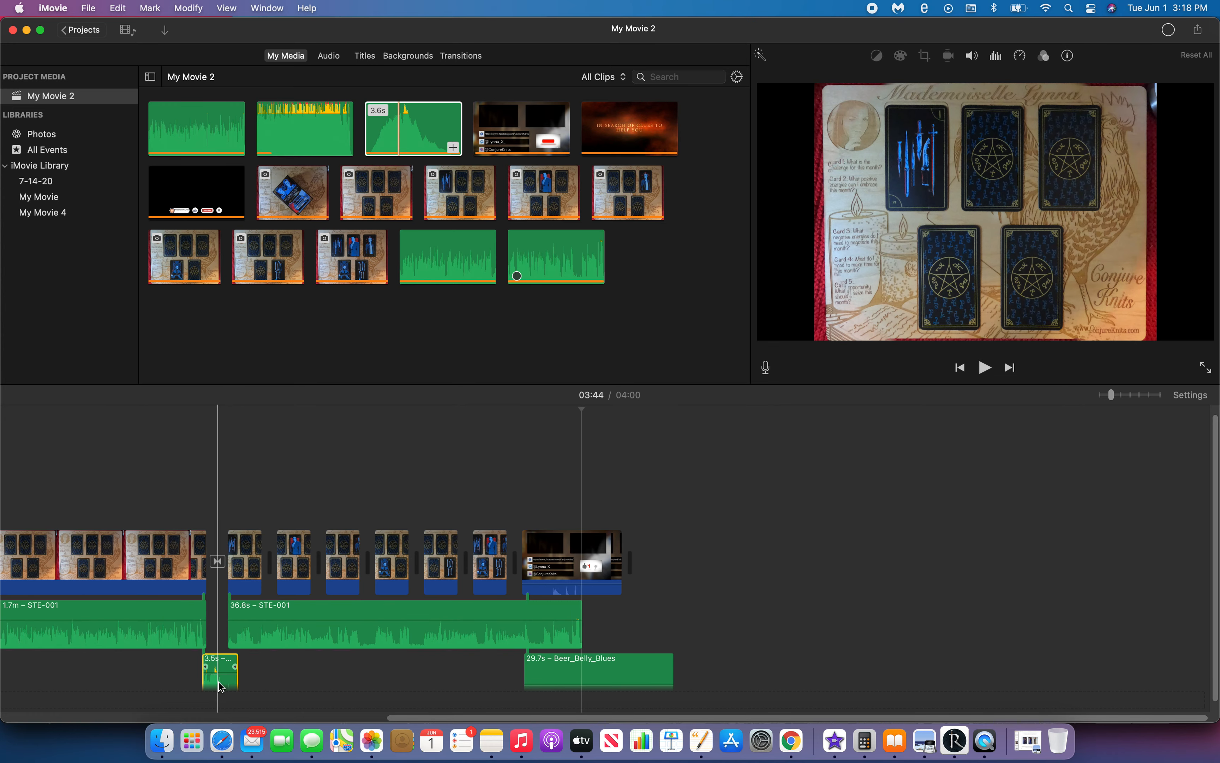
{"action": "key", "text": "r"}
{"action": "left_click", "coordinate": [211, 684]}
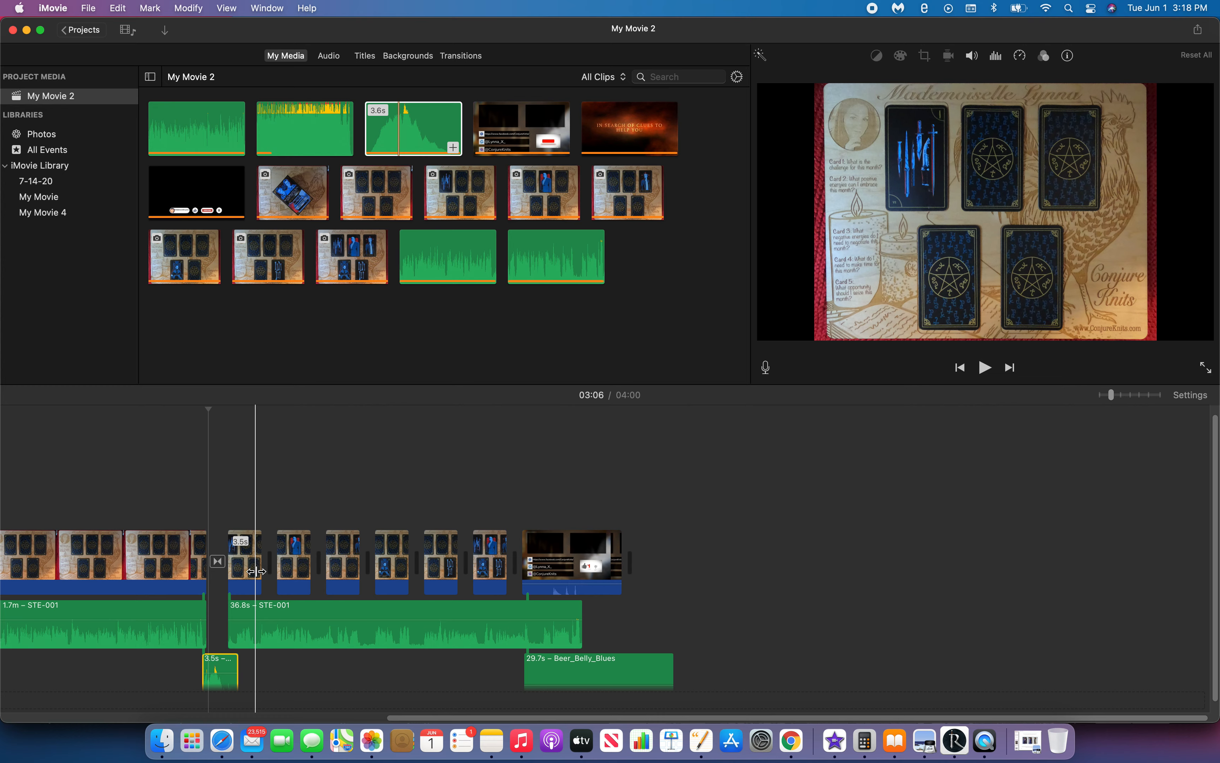
{"action": "key", "text": "space"}
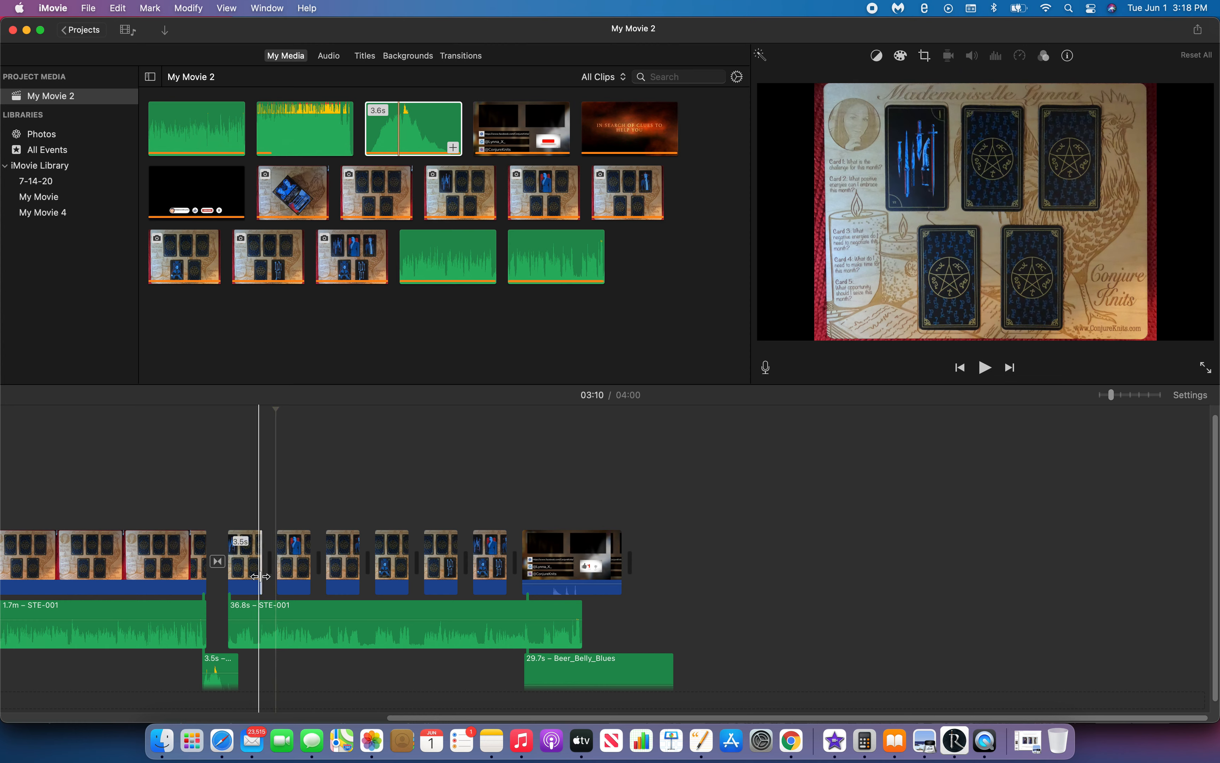
{"action": "left_click_drag", "start_coordinate": [260, 576], "coordinate": [373, 575]}
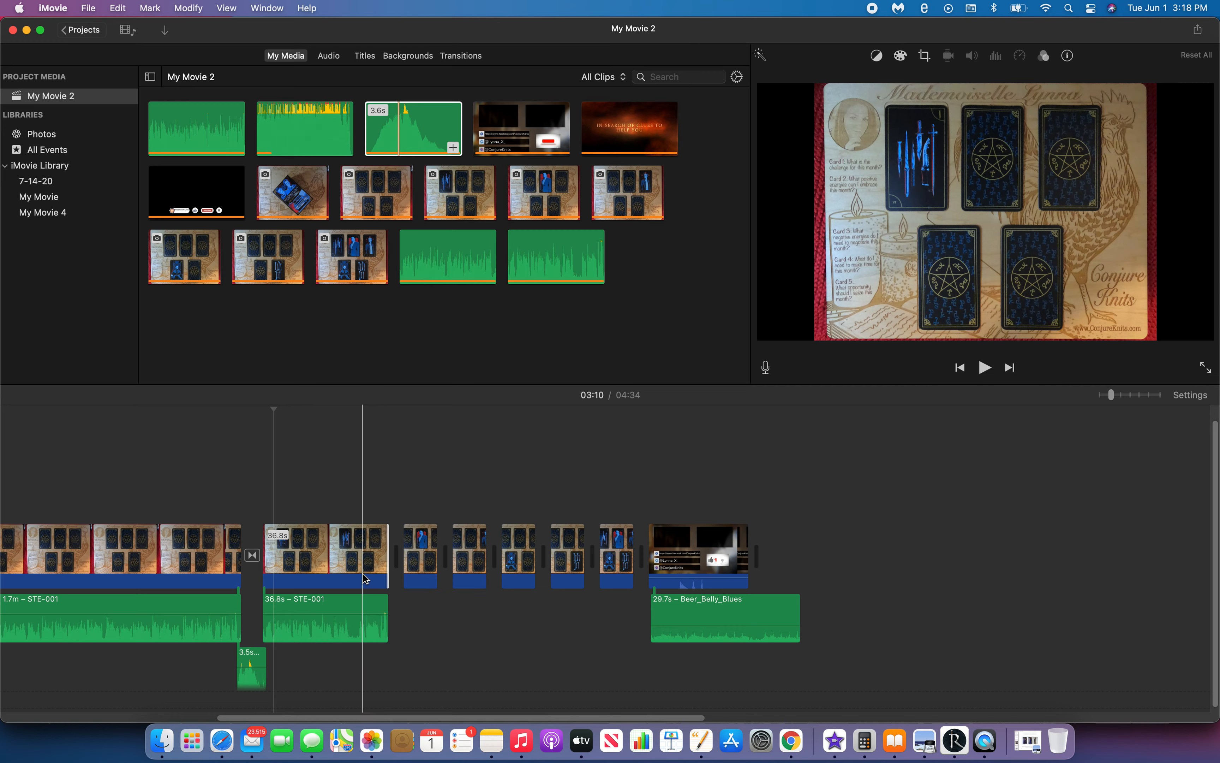
- Add Circle Open transitions between all six card photos and before the closing clip, and re-extend the first card photo to the end of its STE-001 audio
{"action": "left_click", "coordinate": [465, 57]}
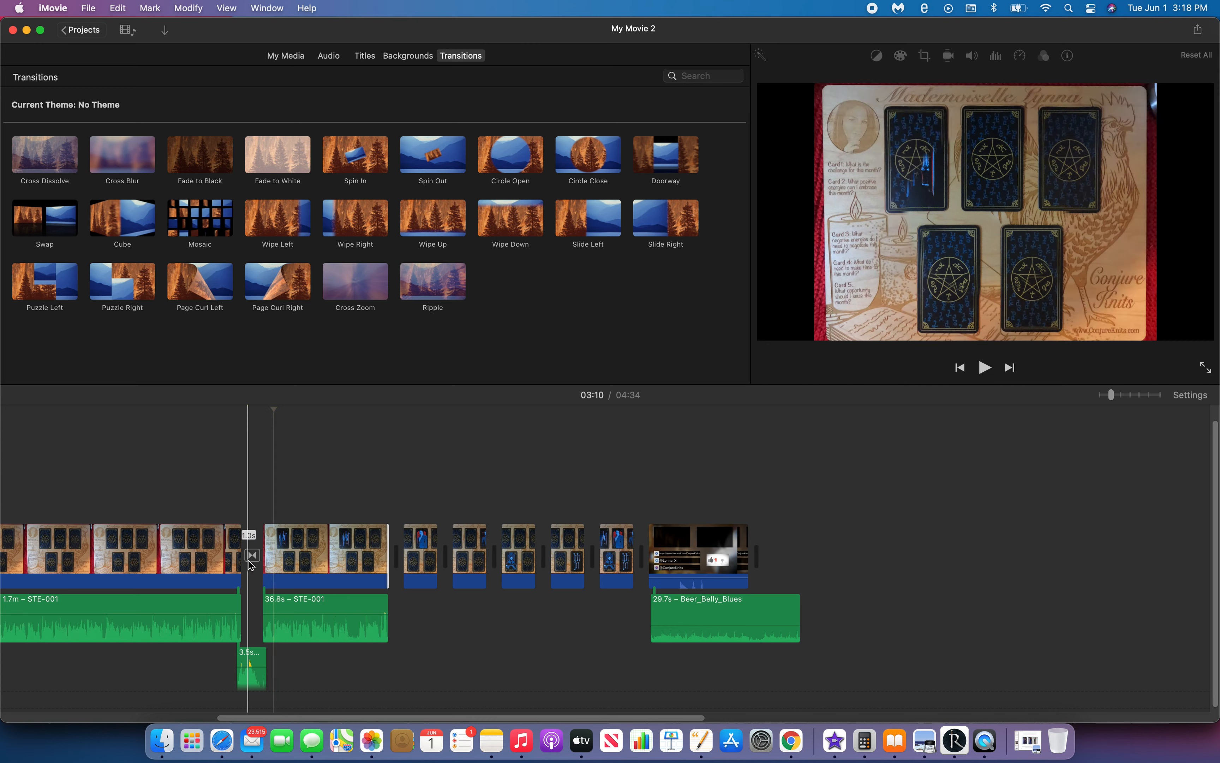
{"action": "left_click", "coordinate": [530, 170]}
{"action": "left_click_drag", "start_coordinate": [530, 171], "coordinate": [638, 554]}
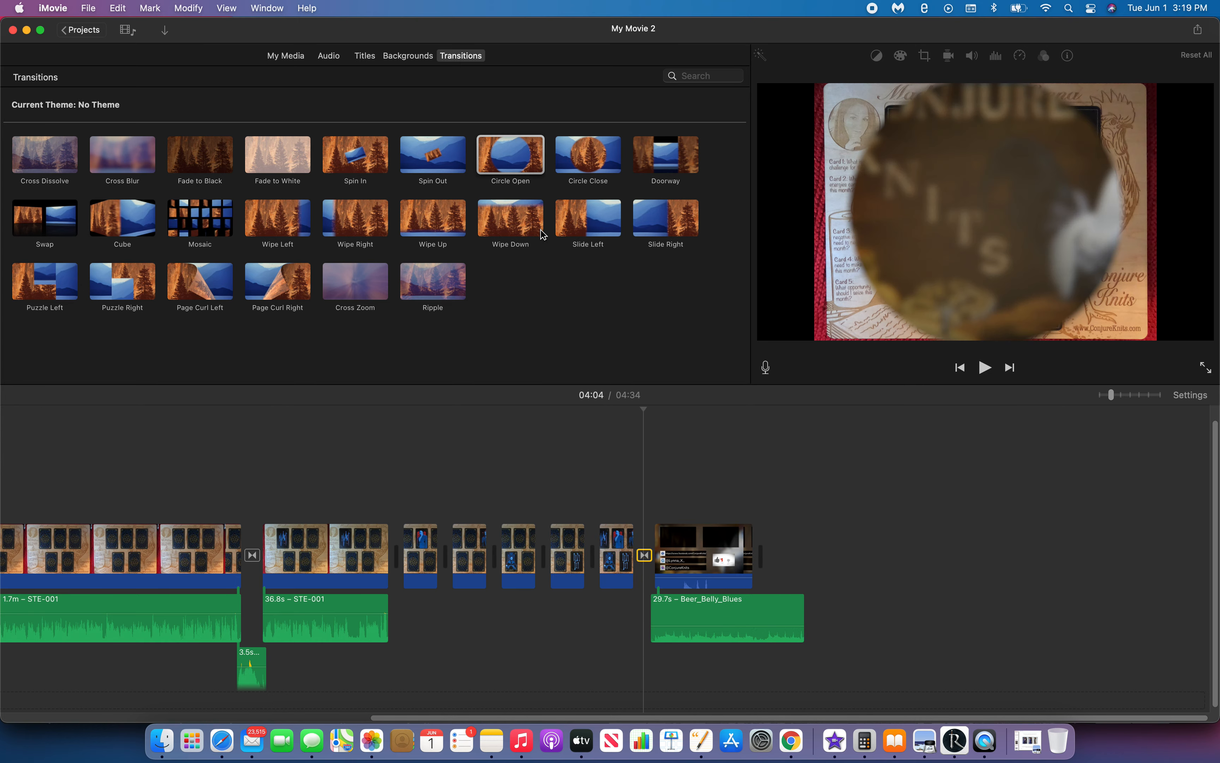
{"action": "left_click_drag", "start_coordinate": [520, 164], "coordinate": [586, 556]}
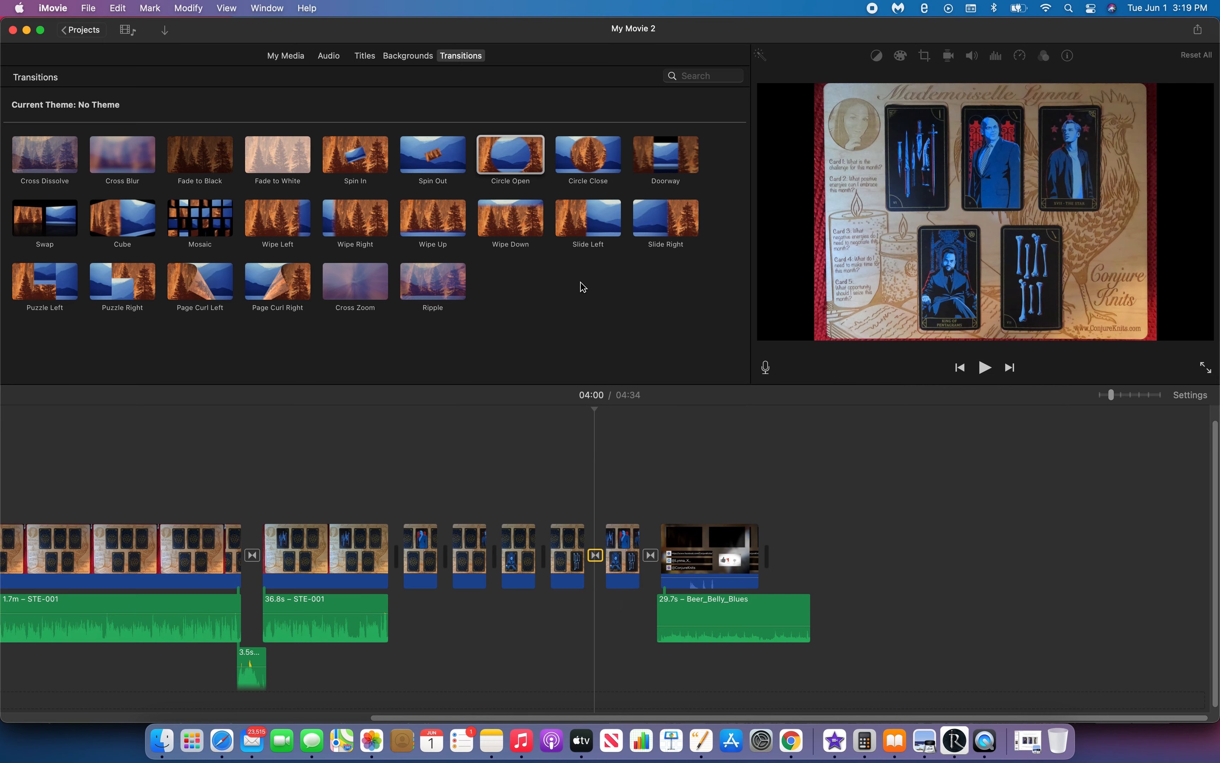
{"action": "left_click_drag", "start_coordinate": [529, 166], "coordinate": [545, 556]}
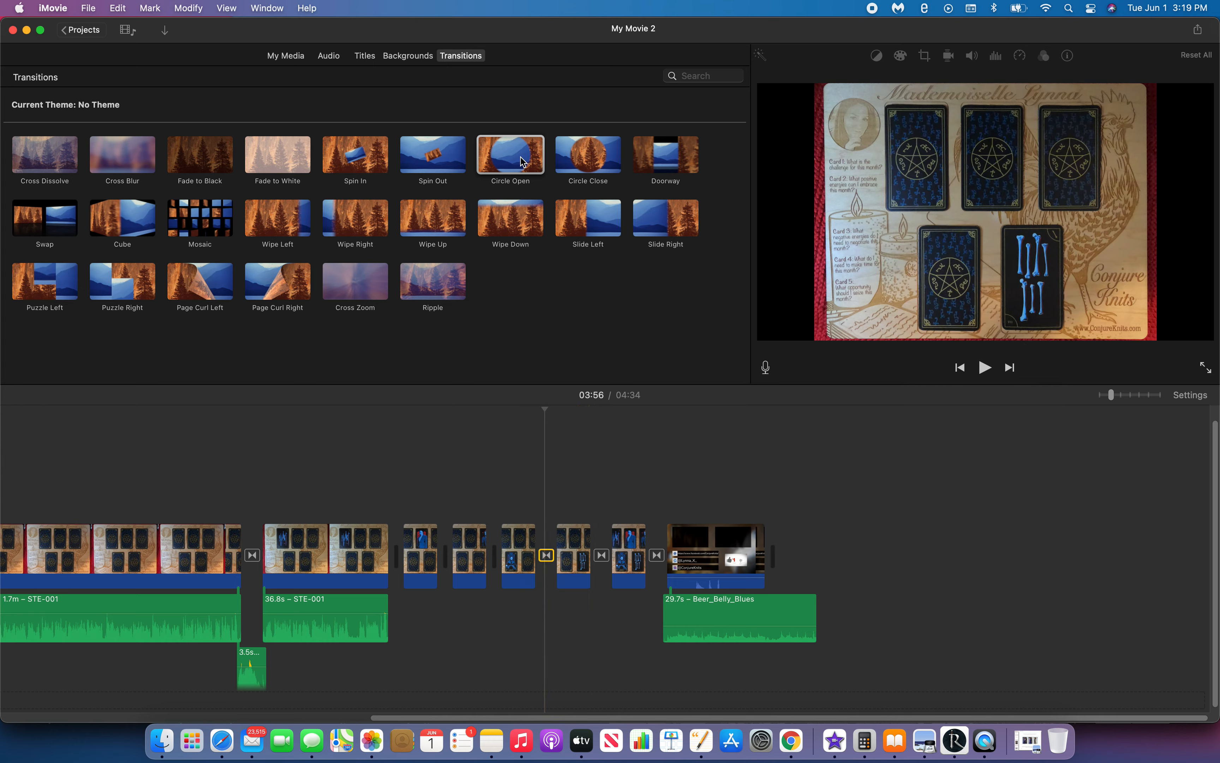
{"action": "left_click_drag", "start_coordinate": [522, 161], "coordinate": [493, 559]}
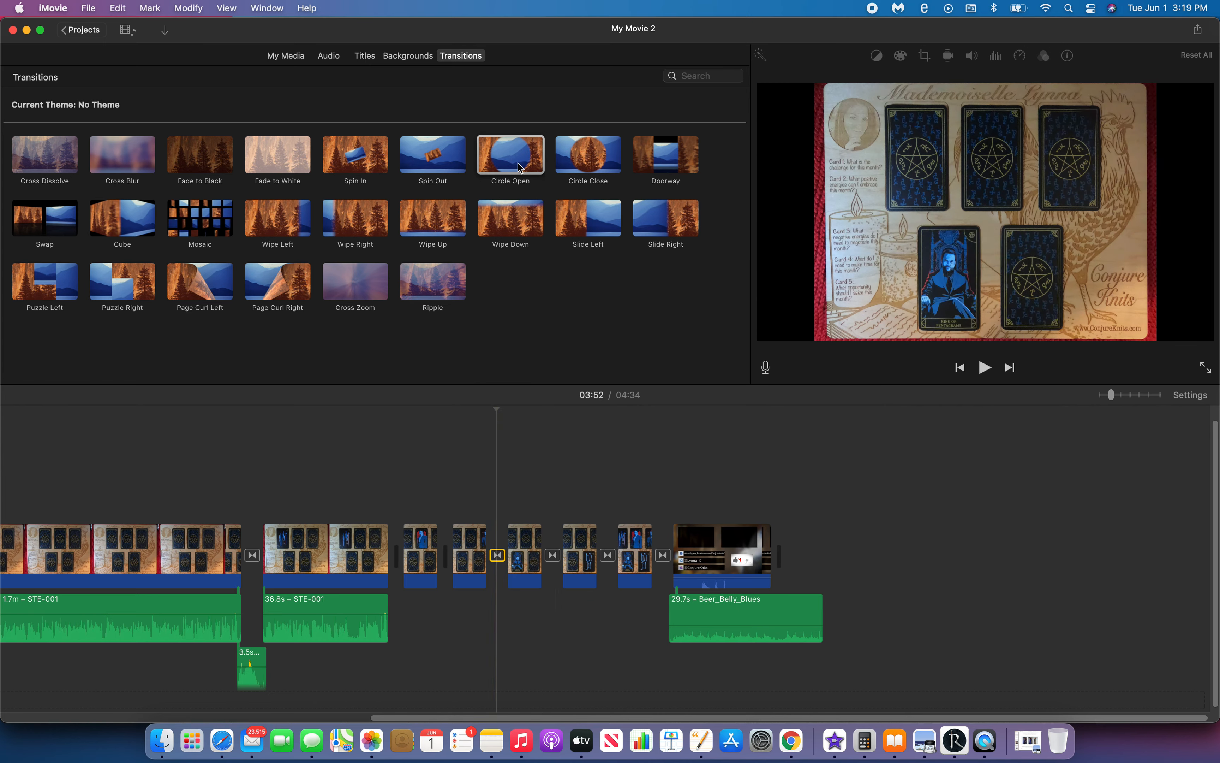
{"action": "left_click_drag", "start_coordinate": [519, 167], "coordinate": [444, 556]}
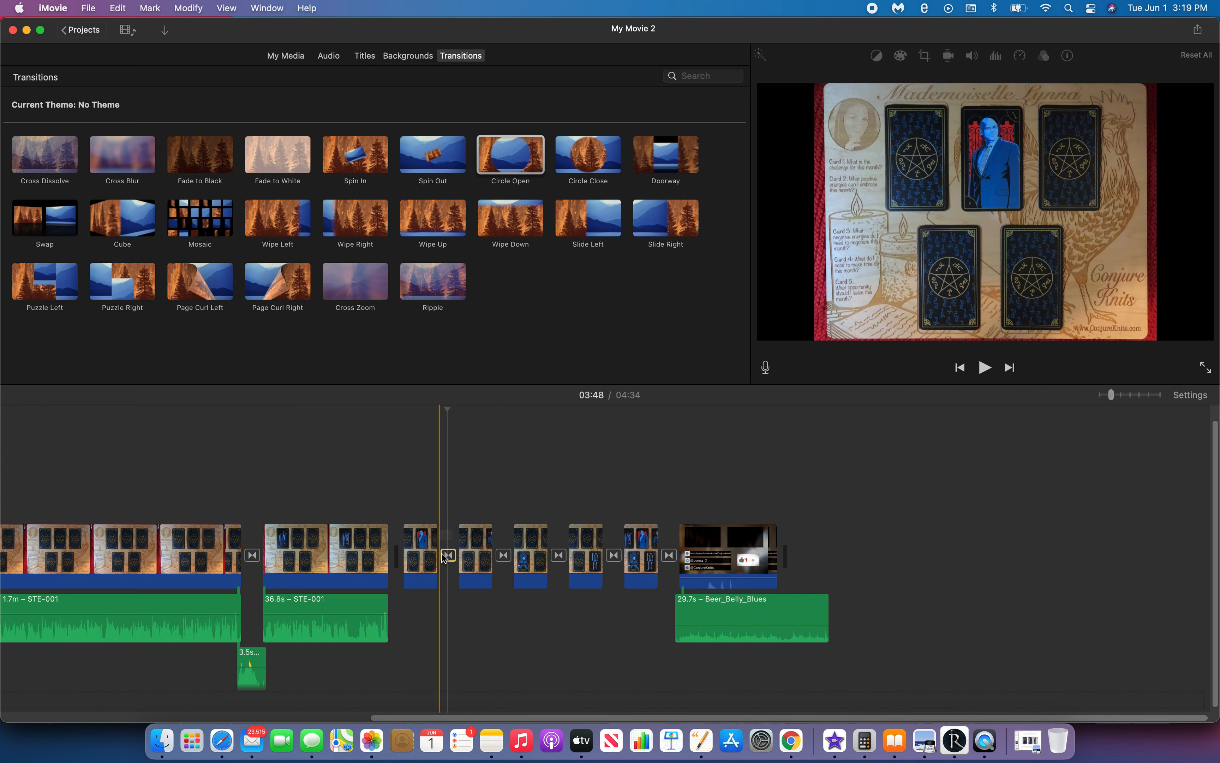
{"action": "left_click_drag", "start_coordinate": [503, 163], "coordinate": [390, 559]}
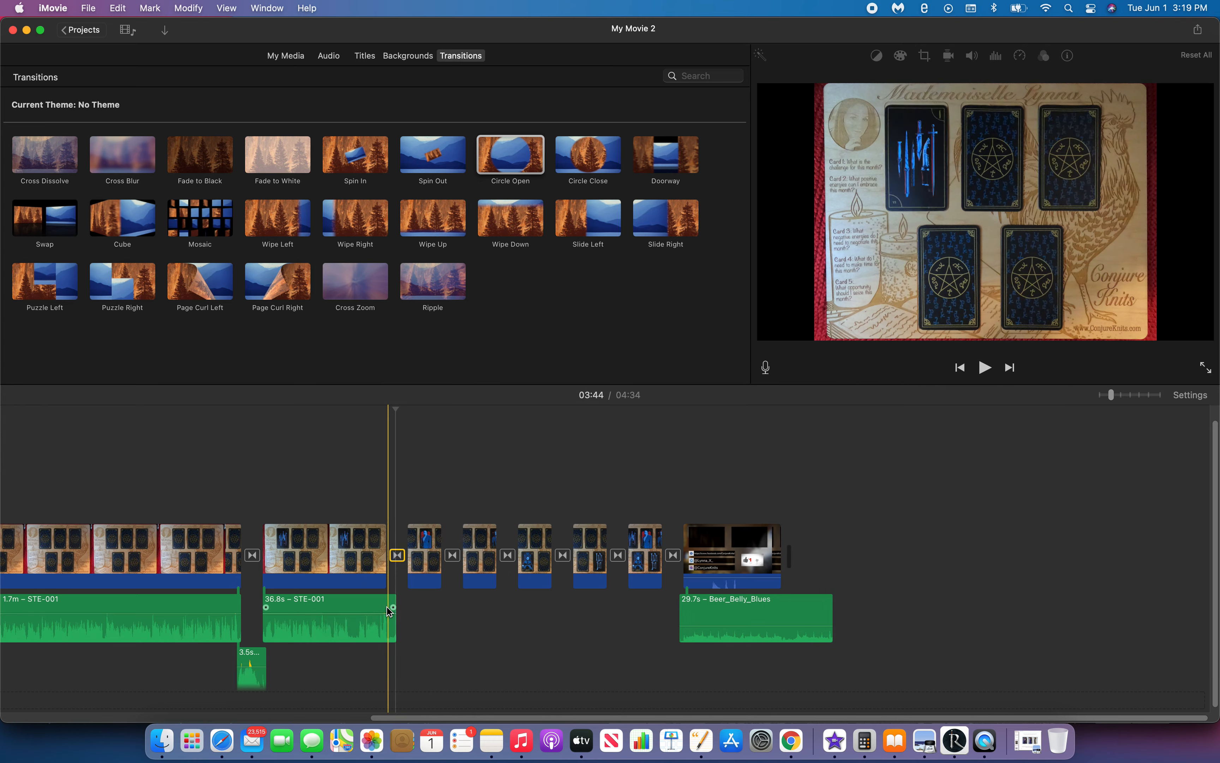
{"action": "left_click", "coordinate": [385, 576]}
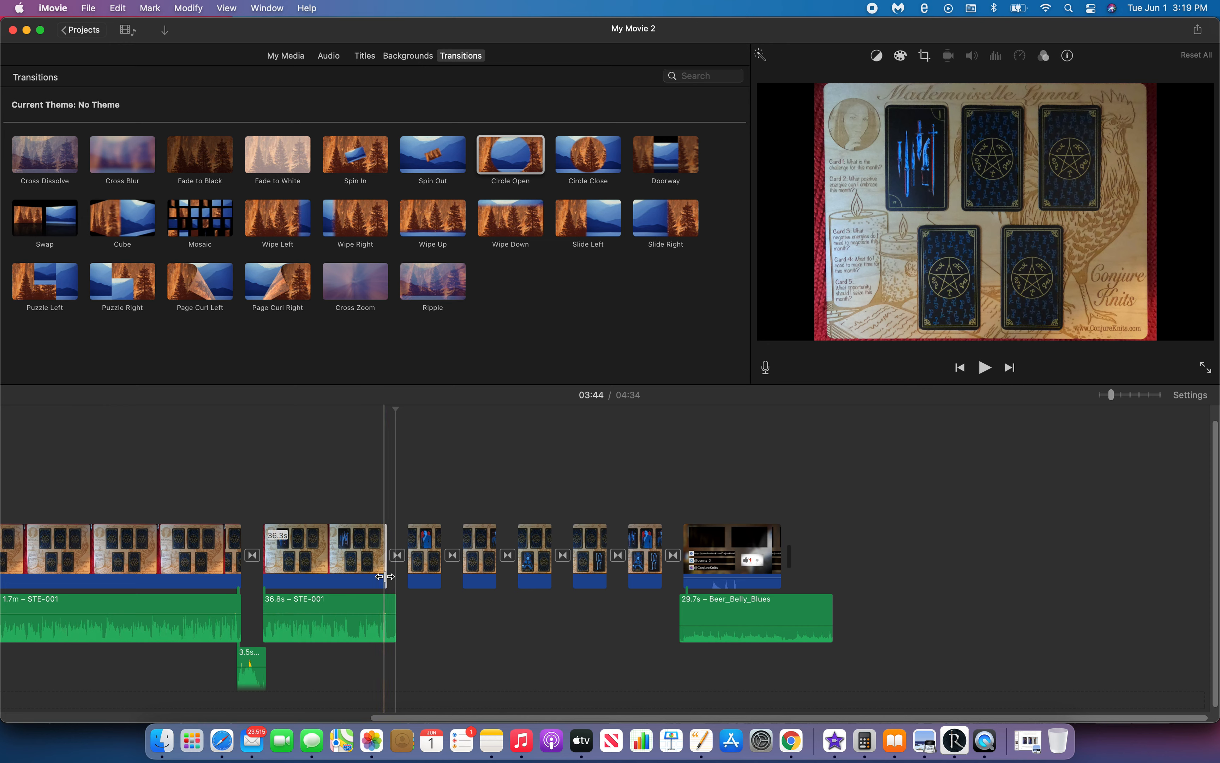
{"action": "left_click_drag", "start_coordinate": [385, 576], "coordinate": [387, 576]}
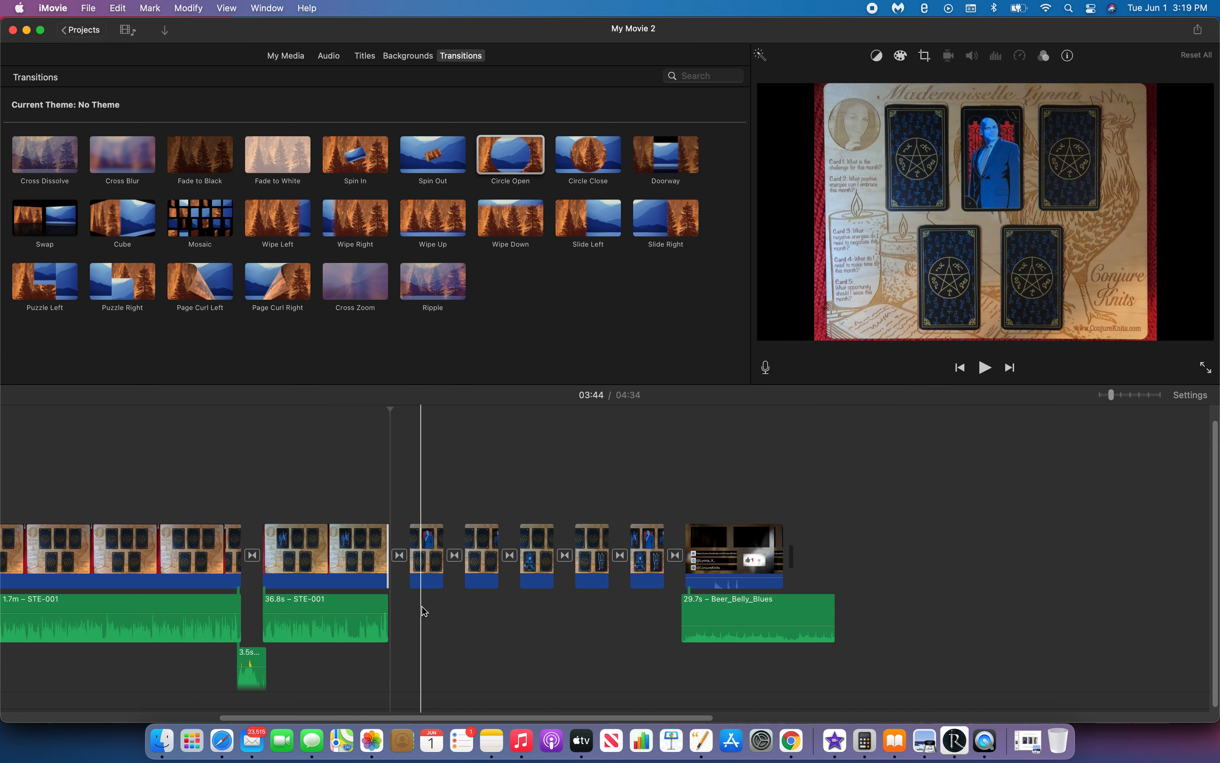
- Place STE-002.wav from FOLDER01 under the second card photo and extend that photo to the end of the 50.2 s audio
{"action": "left_click", "coordinate": [162, 740]}
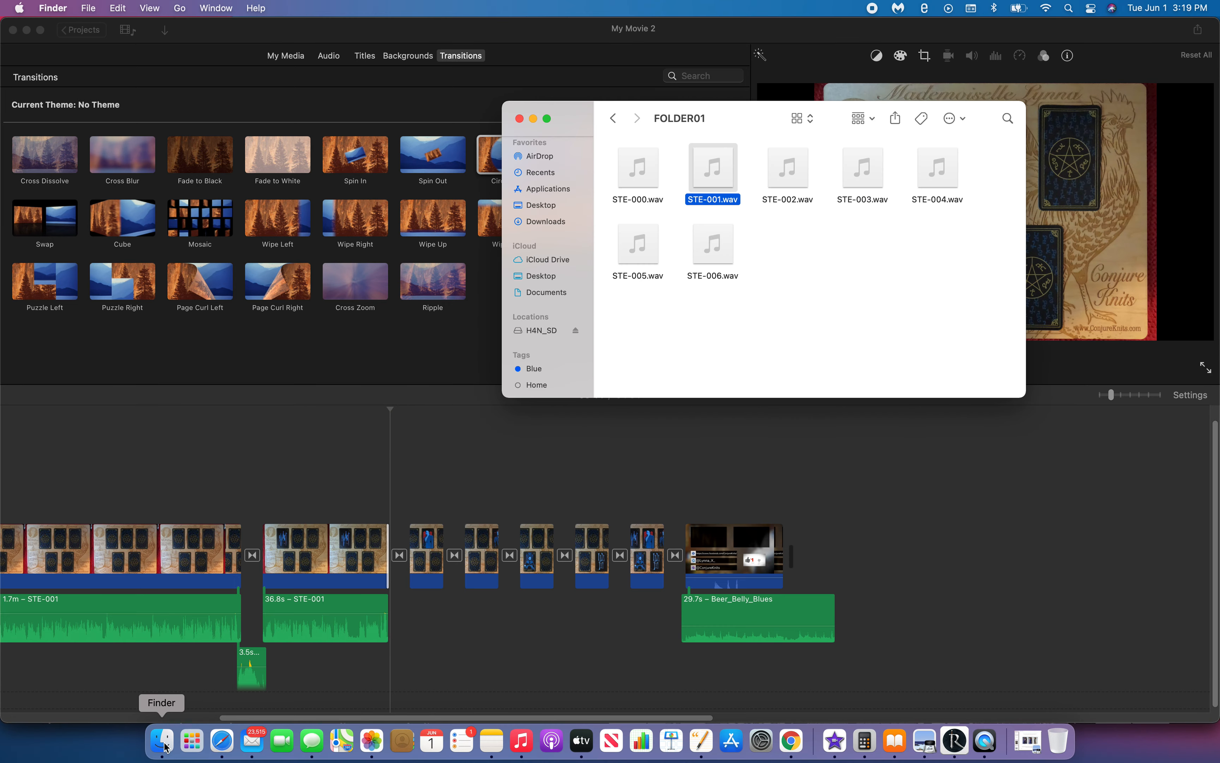
{"action": "left_click_drag", "start_coordinate": [798, 183], "coordinate": [411, 621]}
{"action": "left_click", "coordinate": [435, 595]}
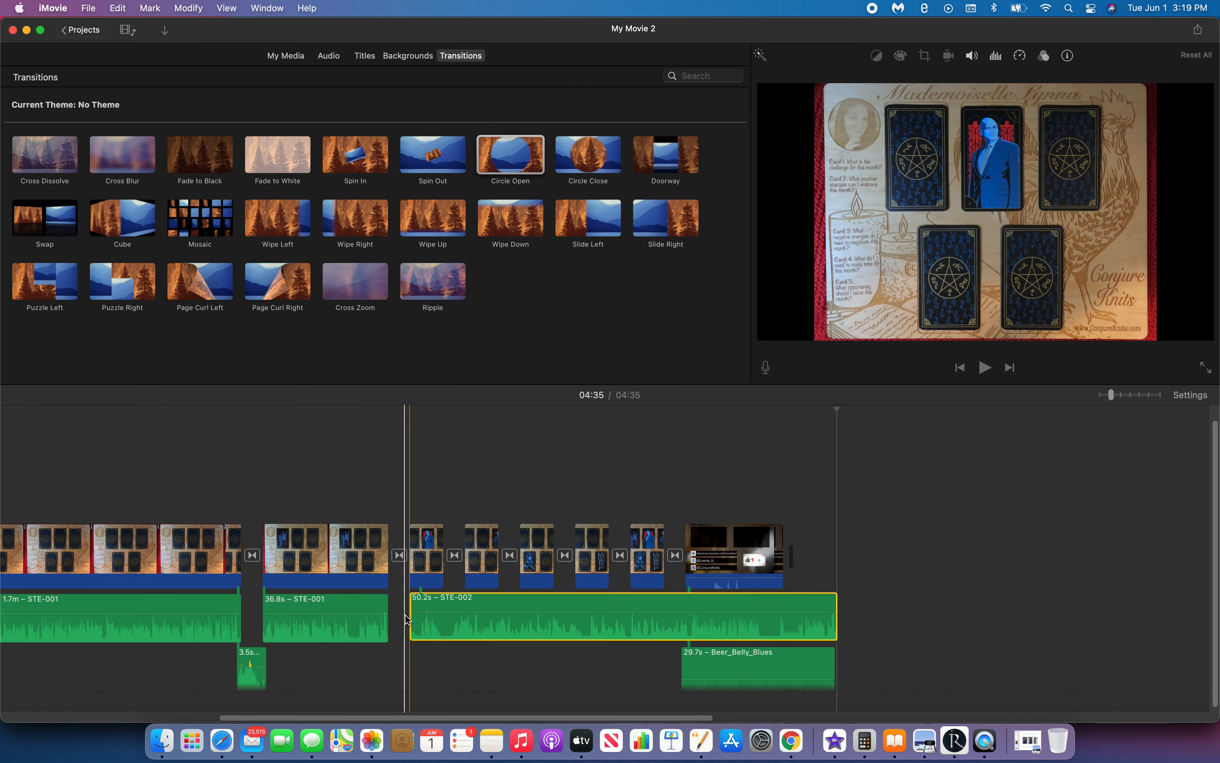
{"action": "left_click_drag", "start_coordinate": [443, 581], "coordinate": [603, 583]}
{"action": "scroll", "coordinate": [602, 583], "scroll_direction": "right", "scroll_amount": 5}
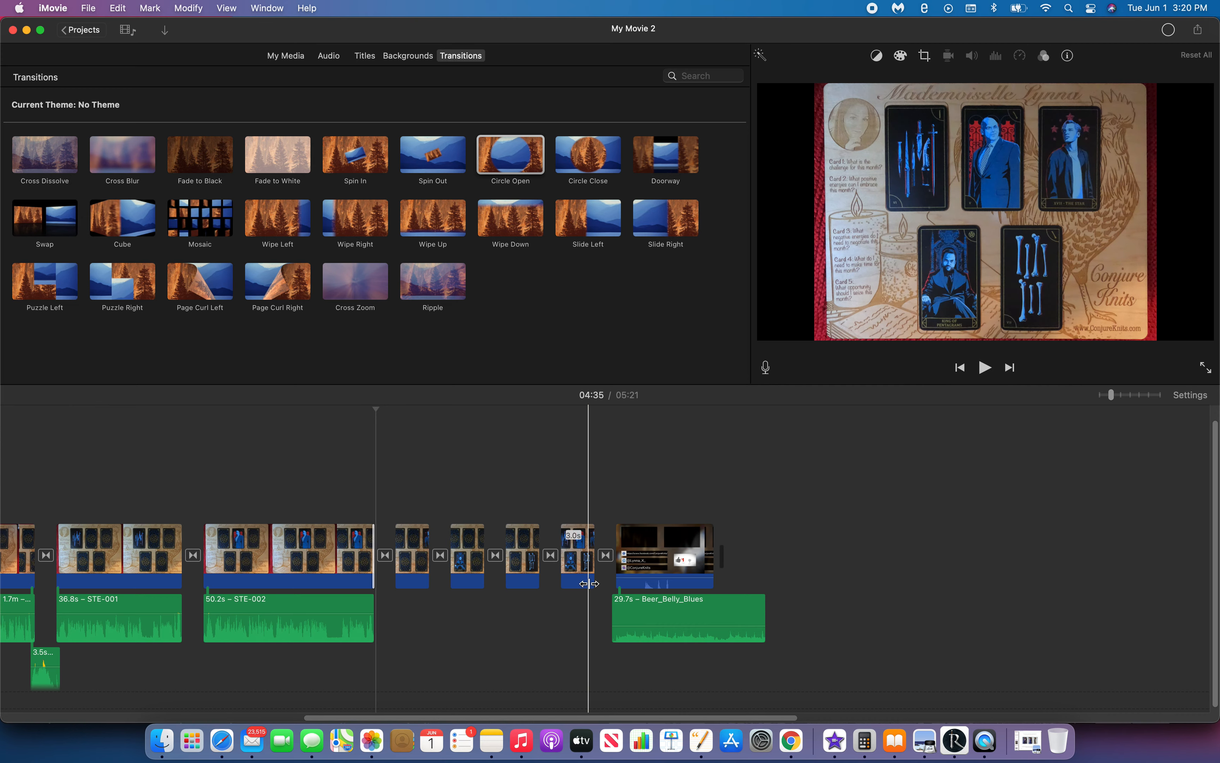
- Place STE-003.wav from FOLDER01 under the third card photo and extend that photo to the end of the 55.5 s audio
{"action": "left_click", "coordinate": [162, 740]}
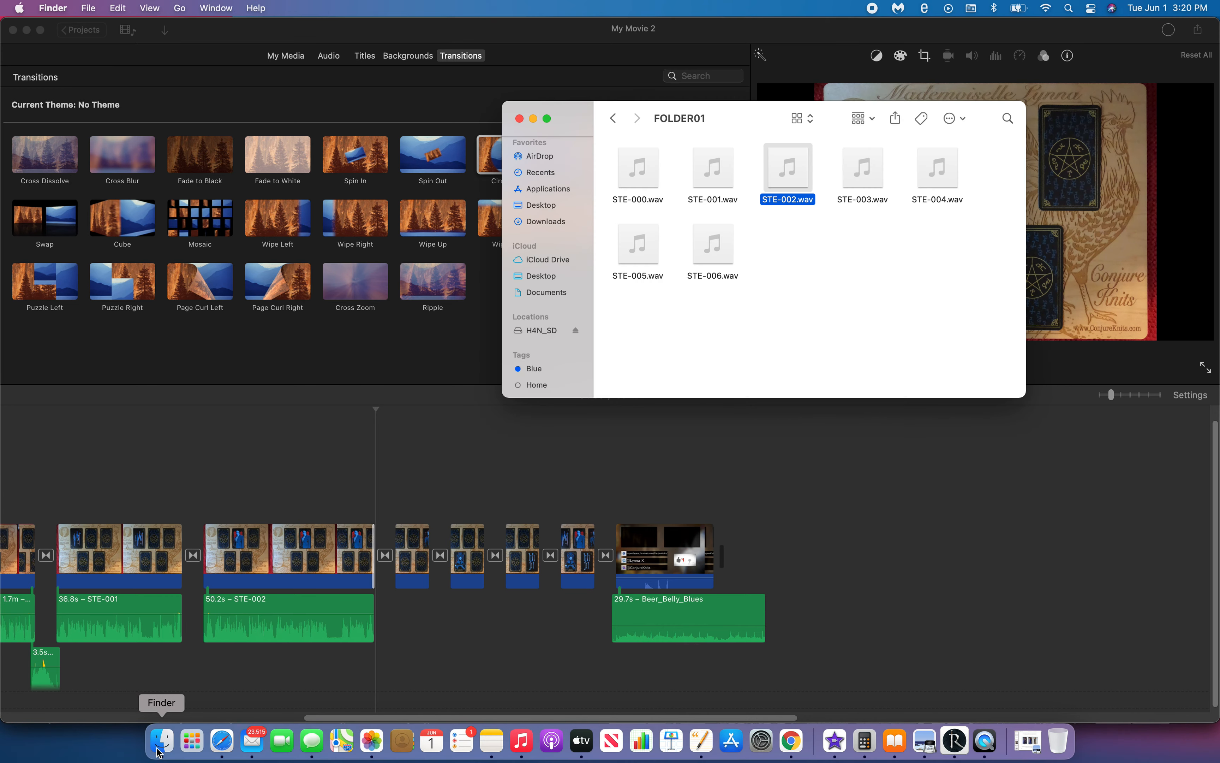
{"action": "left_click", "coordinate": [870, 175]}
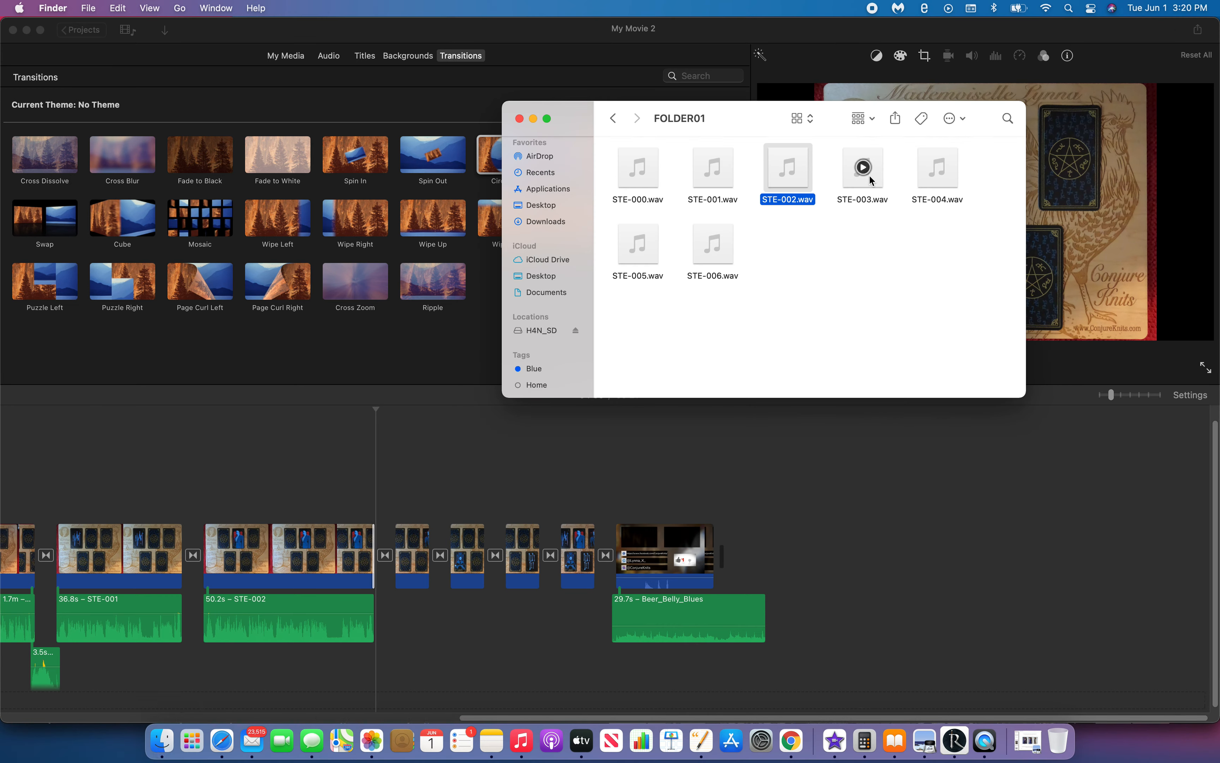
{"action": "left_click_drag", "start_coordinate": [878, 174], "coordinate": [397, 616]}
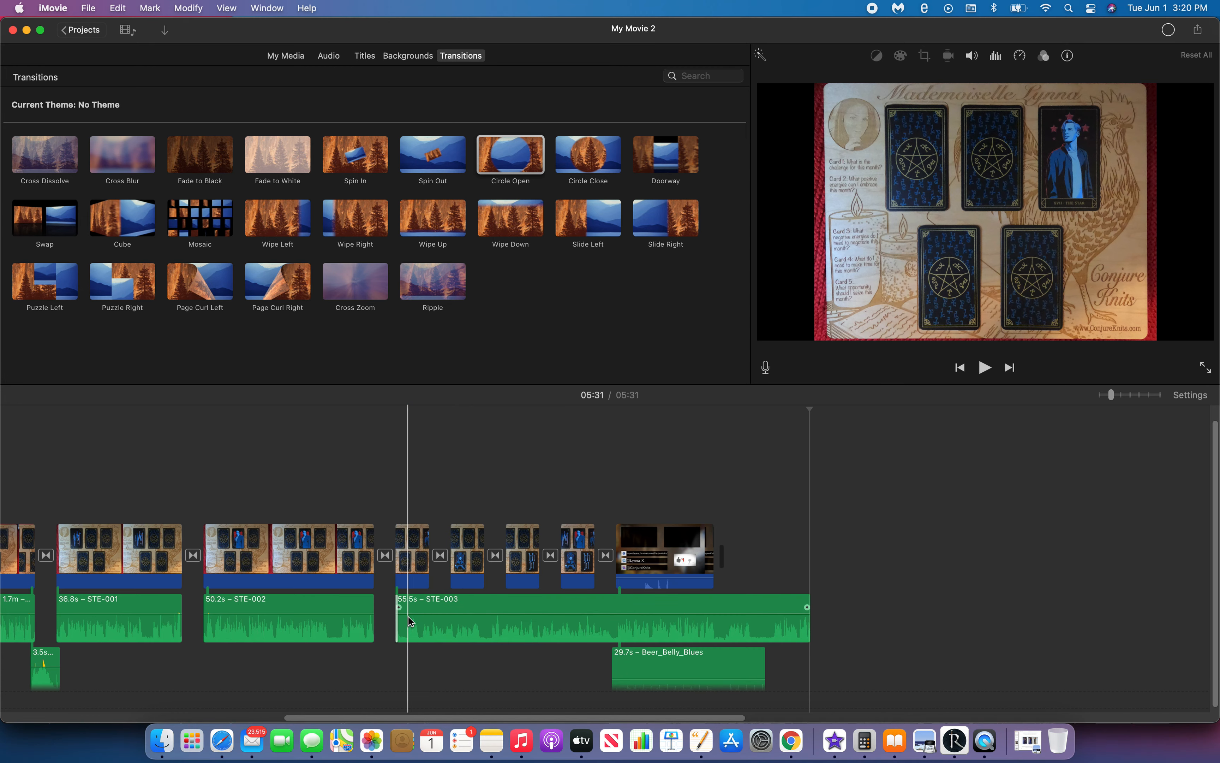
{"action": "left_click", "coordinate": [424, 624]}
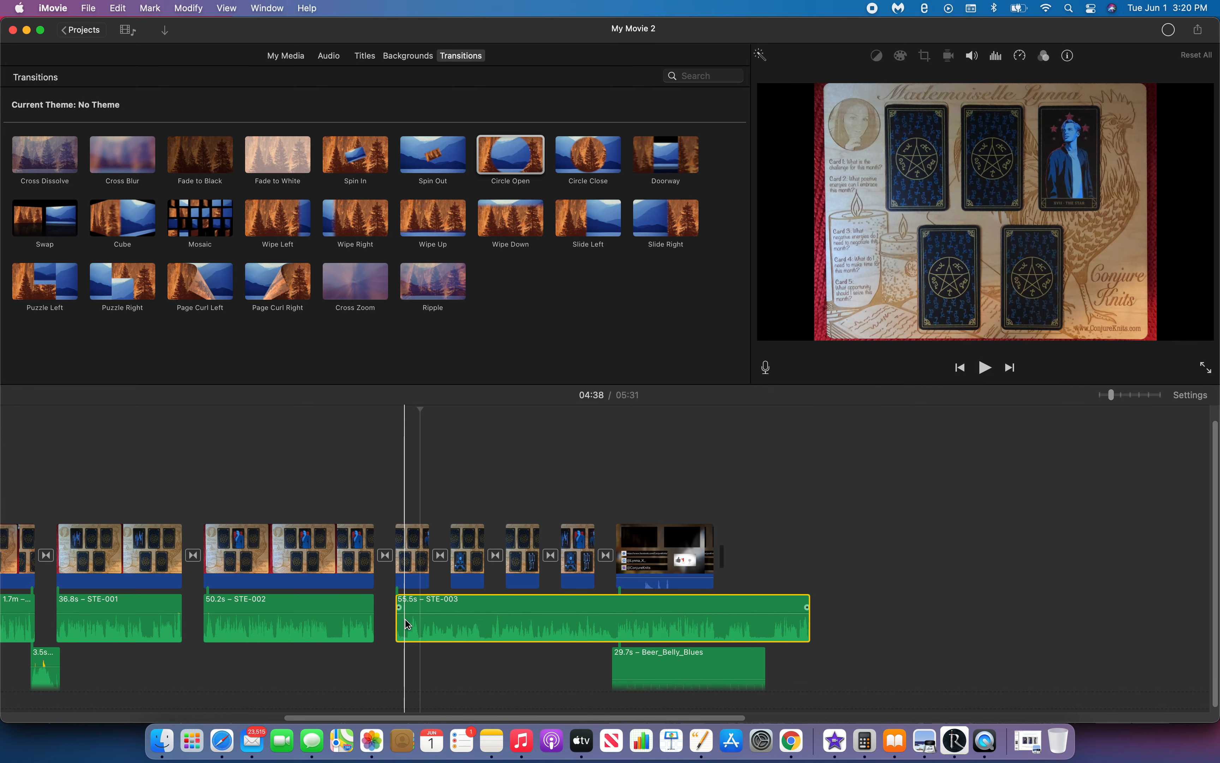
{"action": "left_click", "coordinate": [431, 575]}
{"action": "left_click", "coordinate": [455, 476]}
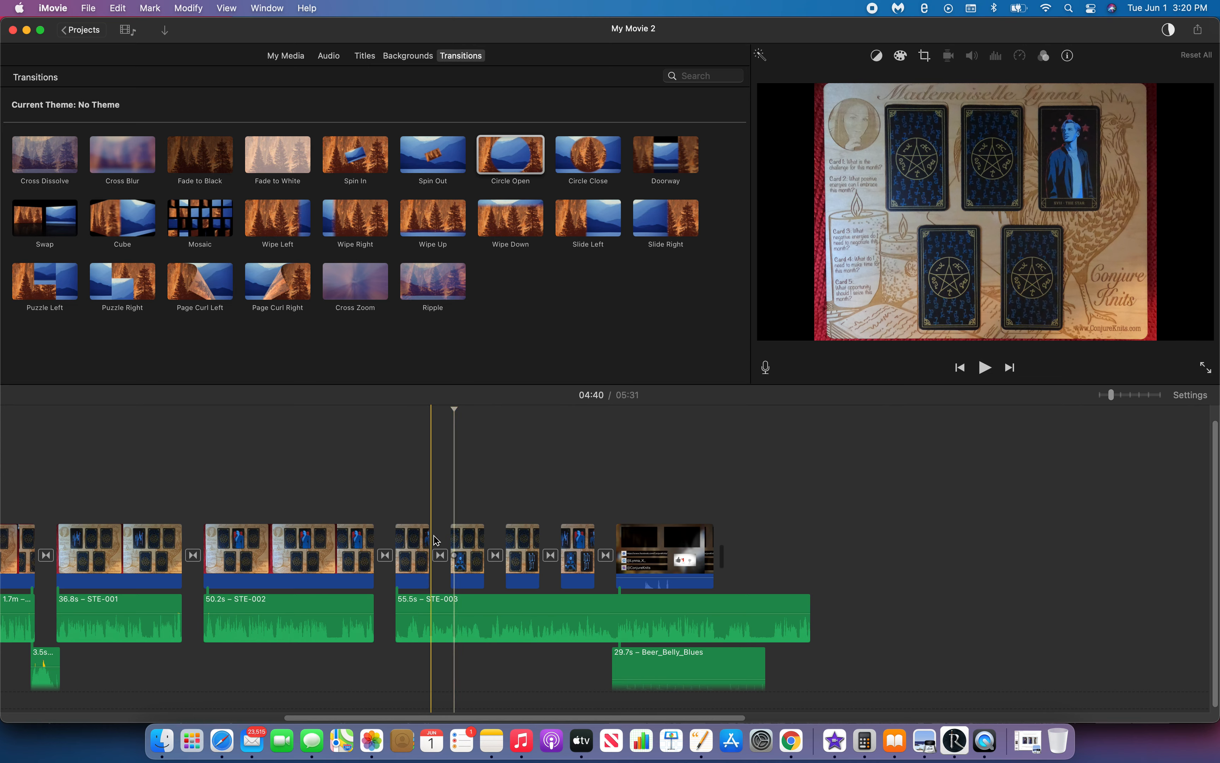
{"action": "left_click_drag", "start_coordinate": [431, 576], "coordinate": [605, 584]}
- Place STE-004.wav from FOLDER01 under the fourth card photo and extend that photo to the end of the 43.9 s audio
{"action": "scroll", "coordinate": [605, 584], "scroll_direction": "right", "scroll_amount": 10}
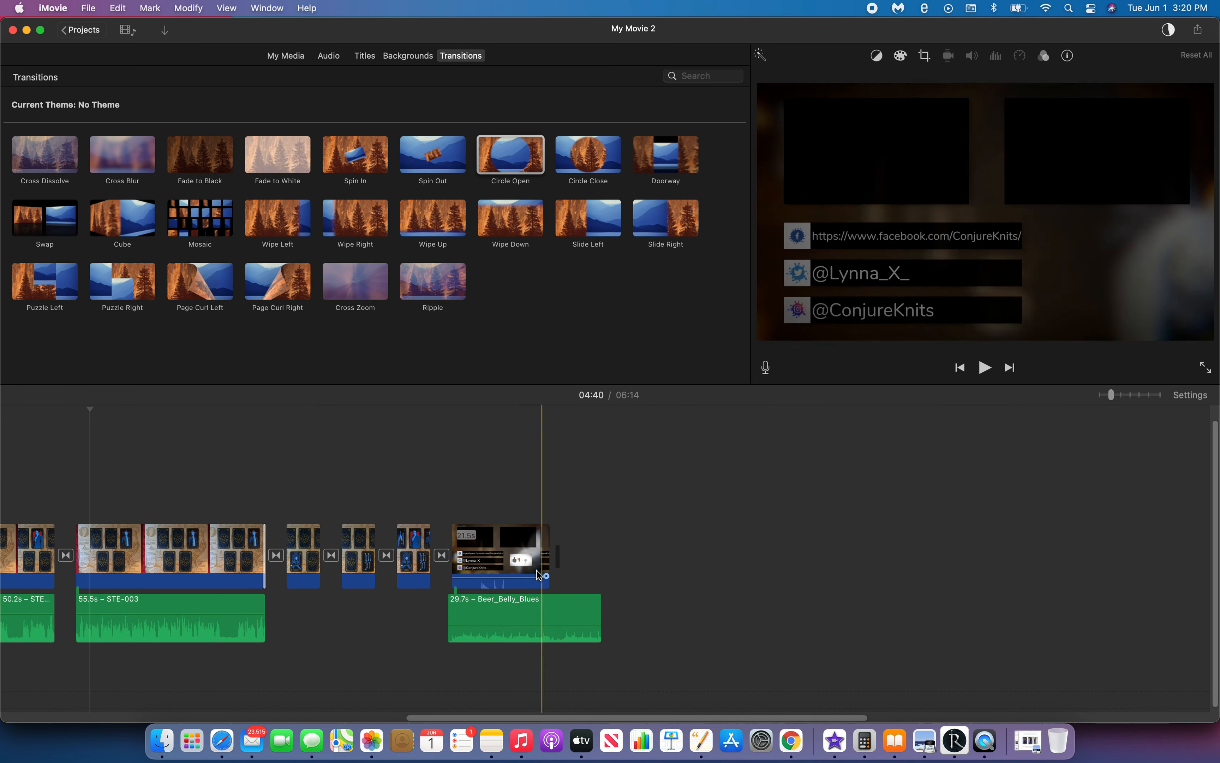
{"action": "left_click", "coordinate": [163, 740]}
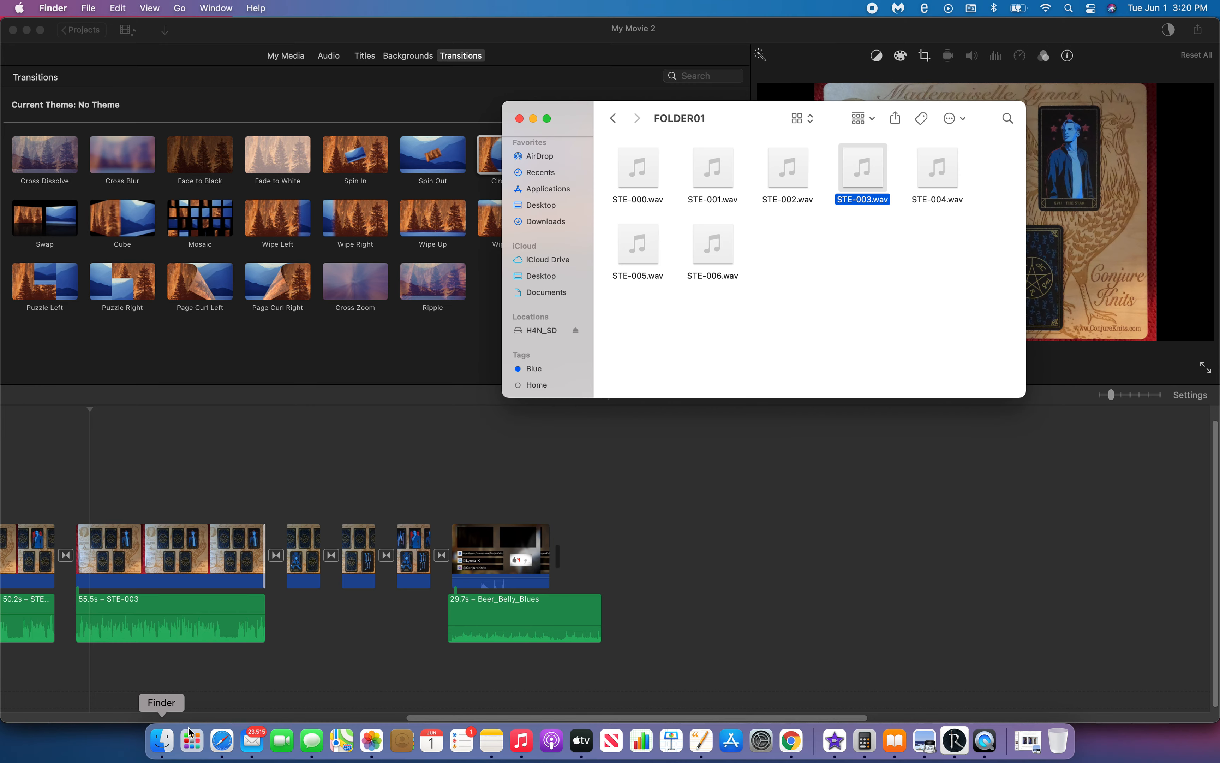
{"action": "left_click", "coordinate": [946, 183]}
{"action": "left_click_drag", "start_coordinate": [951, 187], "coordinate": [458, 581]}
{"action": "scroll", "coordinate": [454, 580], "scroll_direction": "right", "scroll_amount": 5}
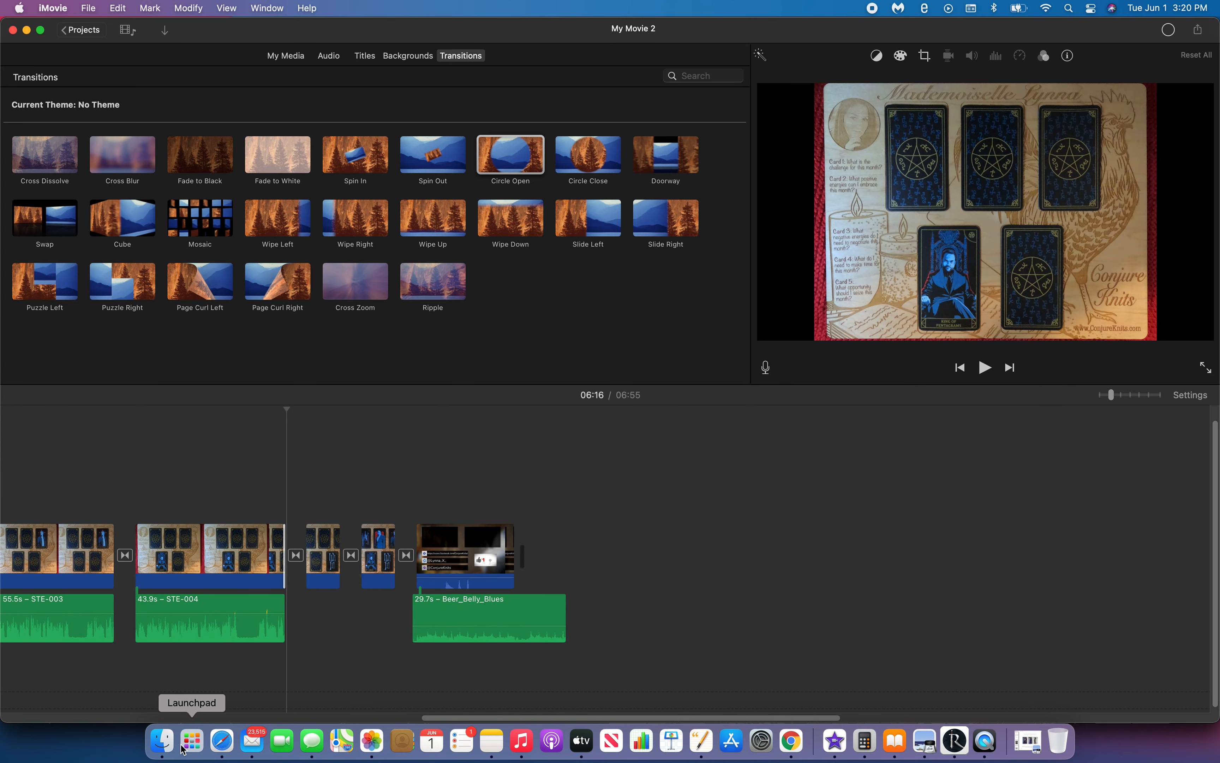
- Place STE-005.wav from FOLDER01 under the fifth card photo and extend that photo to 31.4 s, matching its audio
{"action": "left_click", "coordinate": [163, 746]}
{"action": "mouse_move", "coordinate": [940, 180]}
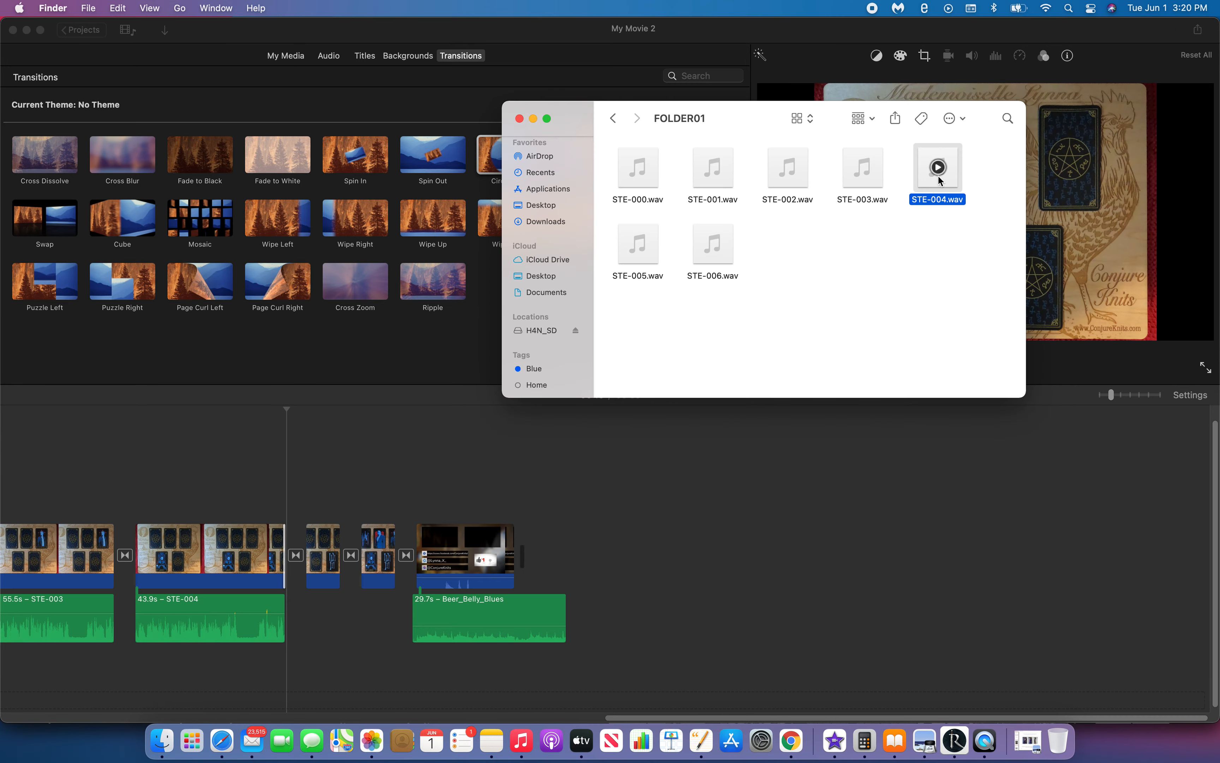
{"action": "left_click_drag", "start_coordinate": [658, 262], "coordinate": [310, 626]}
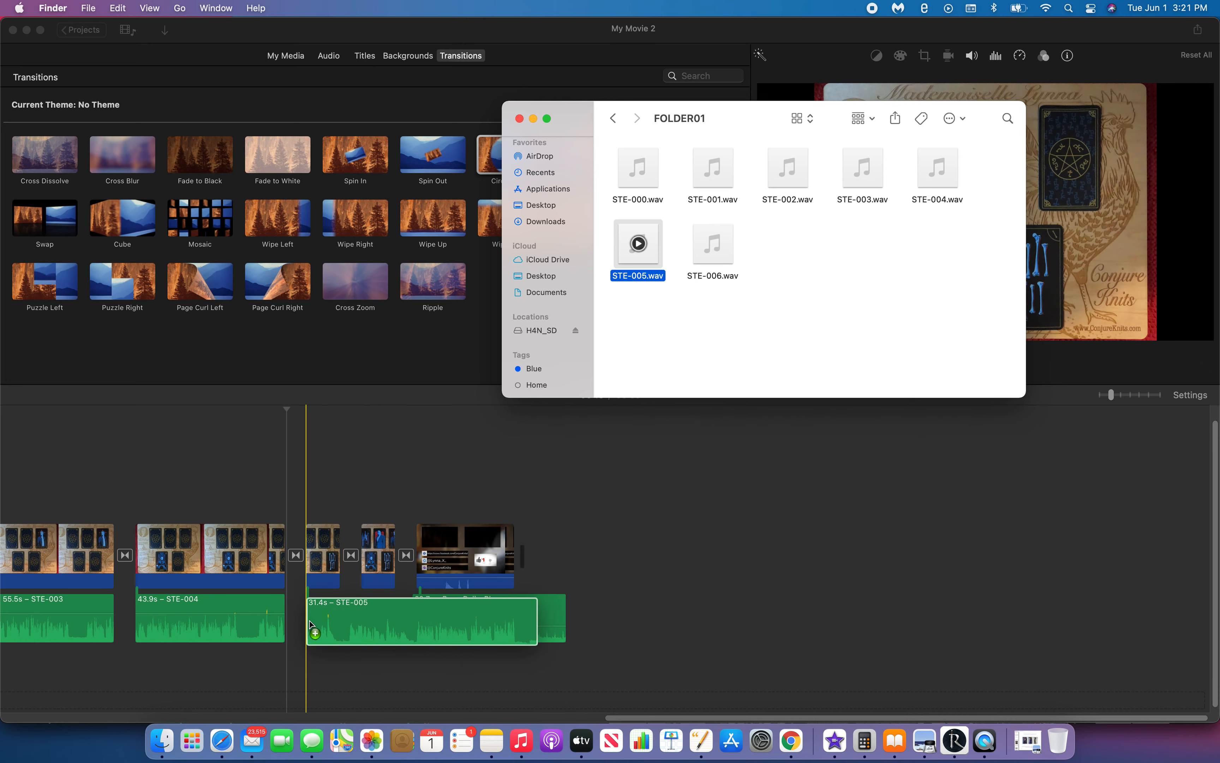
{"action": "left_click", "coordinate": [311, 625]}
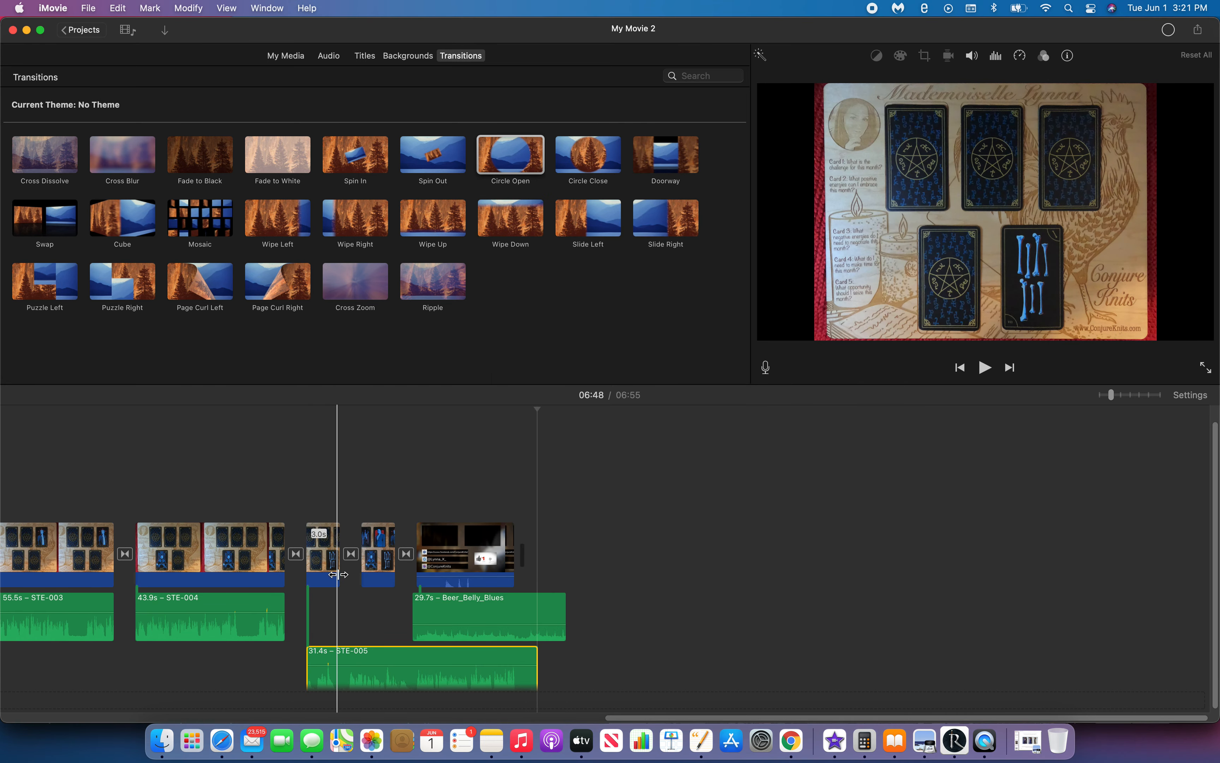
{"action": "left_click_drag", "start_coordinate": [337, 575], "coordinate": [436, 581]}
{"action": "left_click_drag", "start_coordinate": [436, 581], "coordinate": [436, 581]}
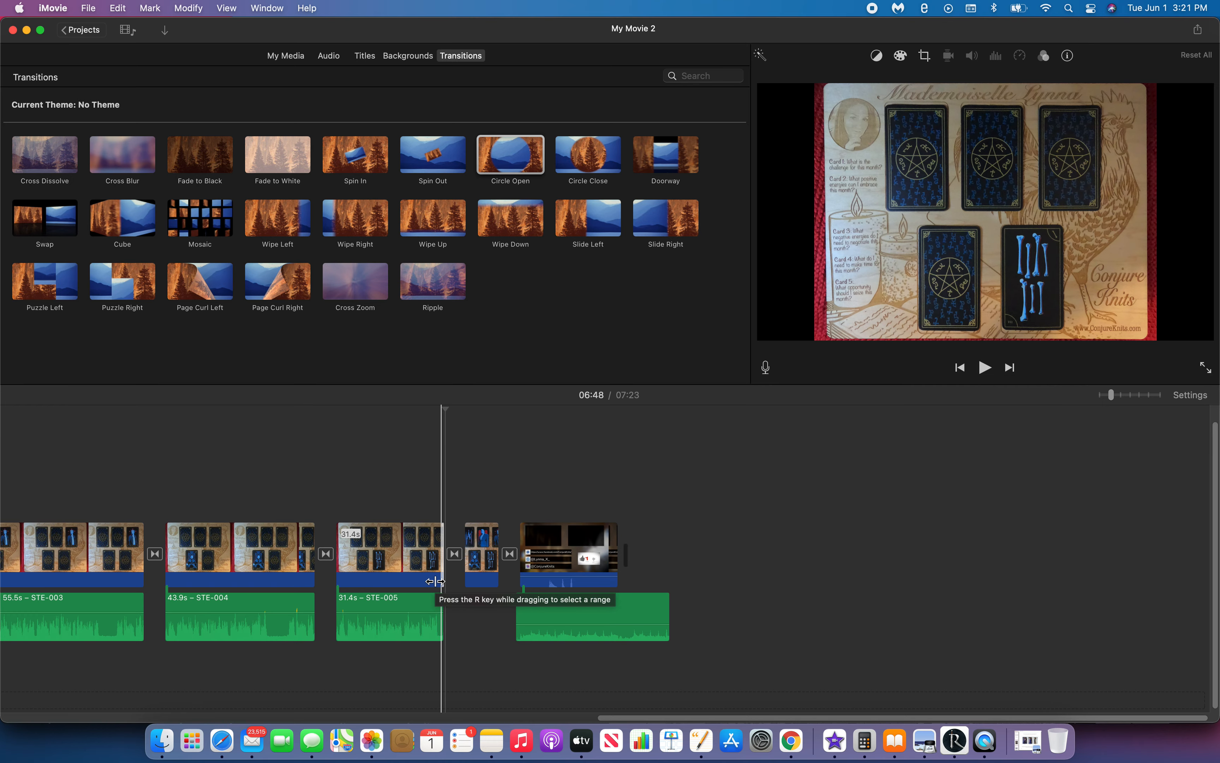
- Place STE-006.wav from FOLDER01 under the photo with all five cards revealed and extend that photo to the end of the 5.7-minute audio
{"action": "scroll", "coordinate": [435, 601], "scroll_direction": "left", "scroll_amount": 1}
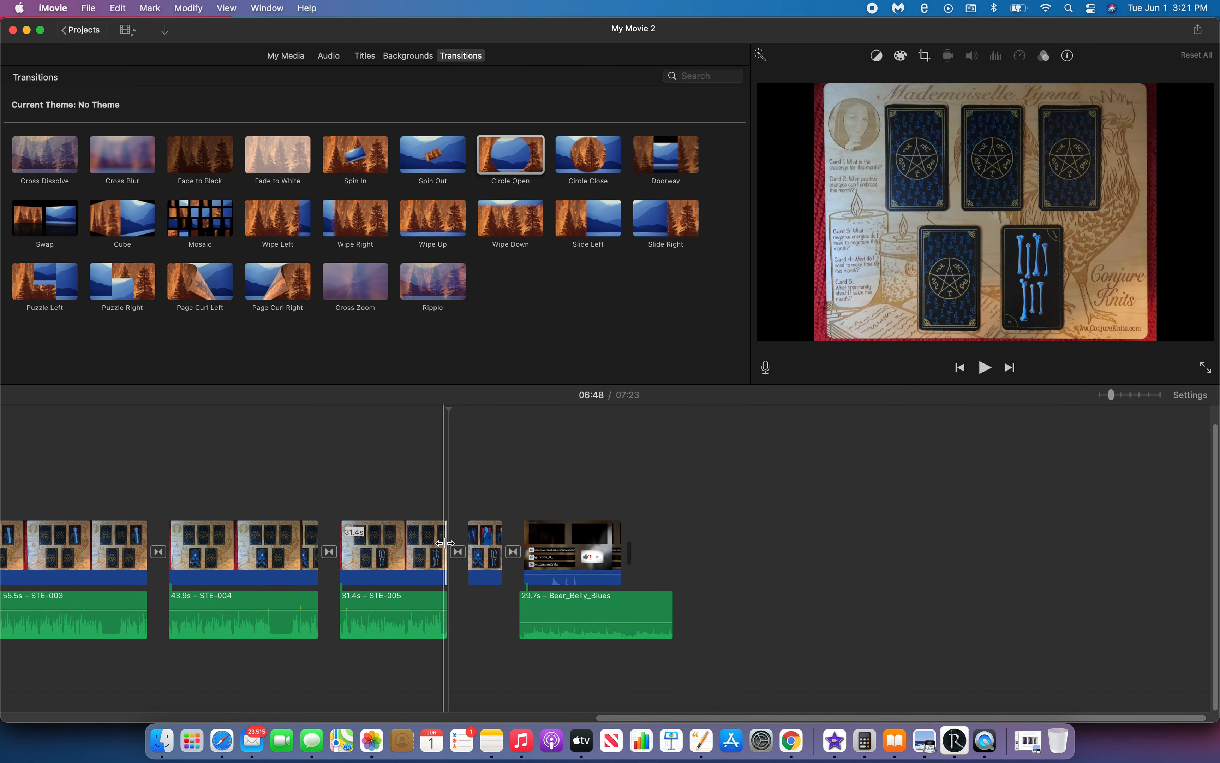
{"action": "left_click", "coordinate": [162, 740]}
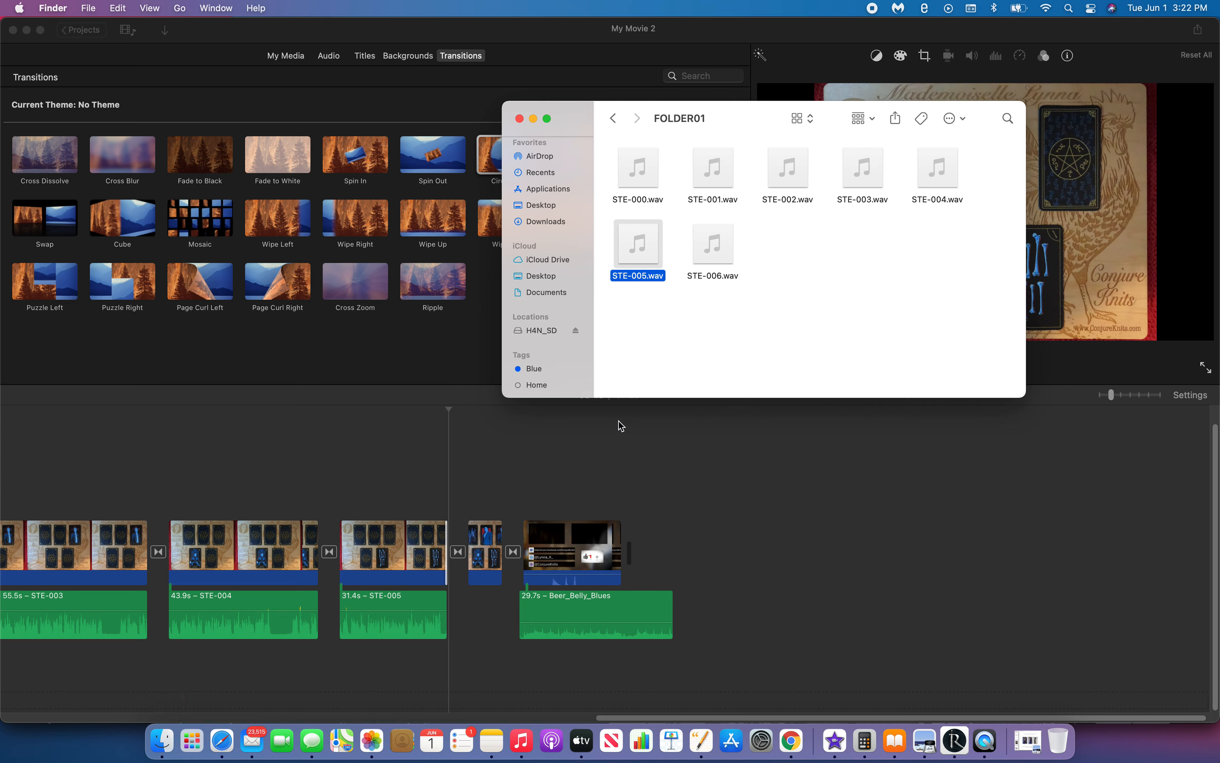
{"action": "left_click", "coordinate": [703, 260]}
{"action": "left_click_drag", "start_coordinate": [701, 261], "coordinate": [1057, 569]}
{"action": "scroll", "coordinate": [779, 578], "scroll_direction": "right", "scroll_amount": 10}
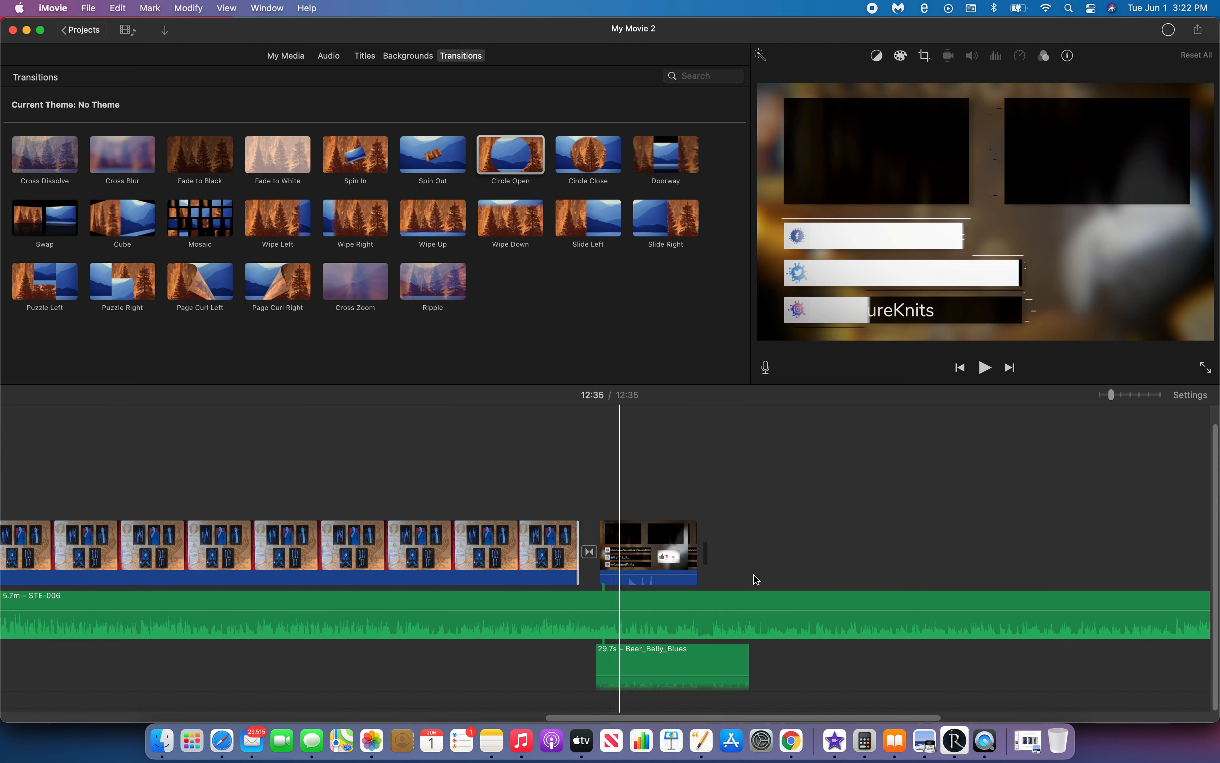
{"action": "scroll", "coordinate": [756, 579], "scroll_direction": "right", "scroll_amount": 8}
{"action": "scroll", "coordinate": [753, 578], "scroll_direction": "right", "scroll_amount": 1}
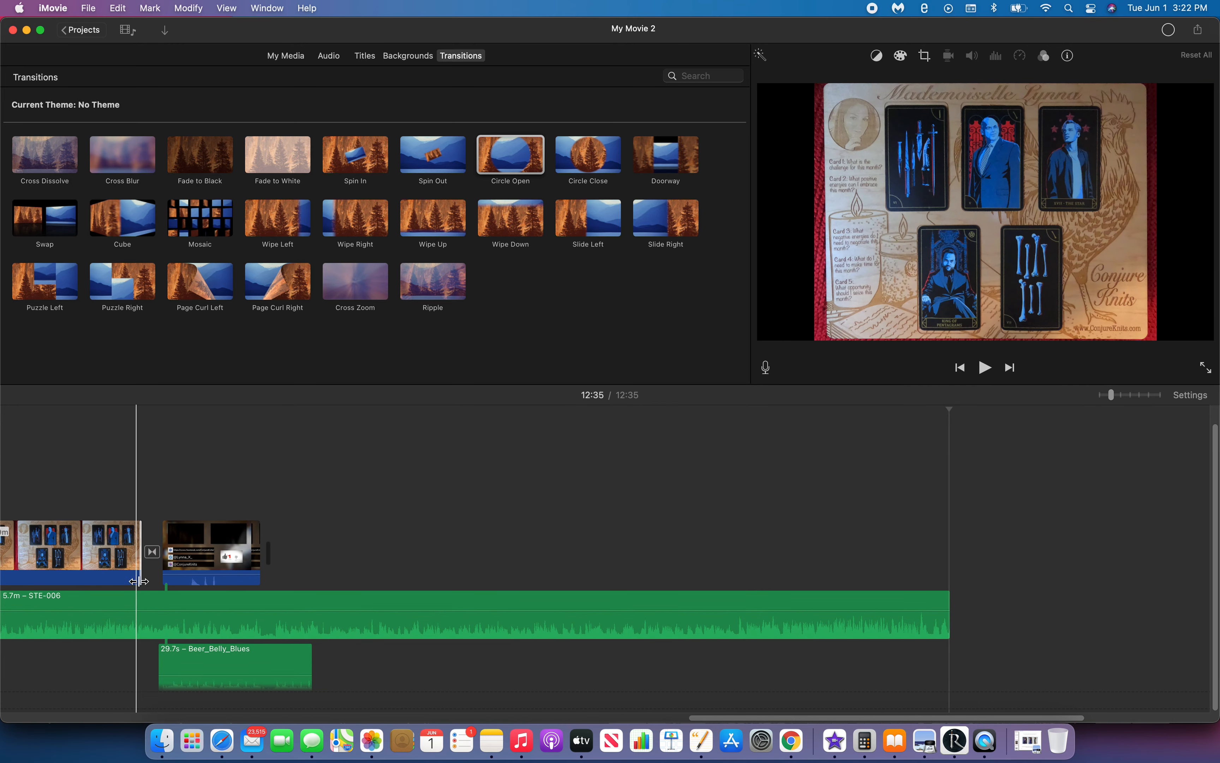
{"action": "left_click_drag", "start_coordinate": [139, 581], "coordinate": [726, 581]}
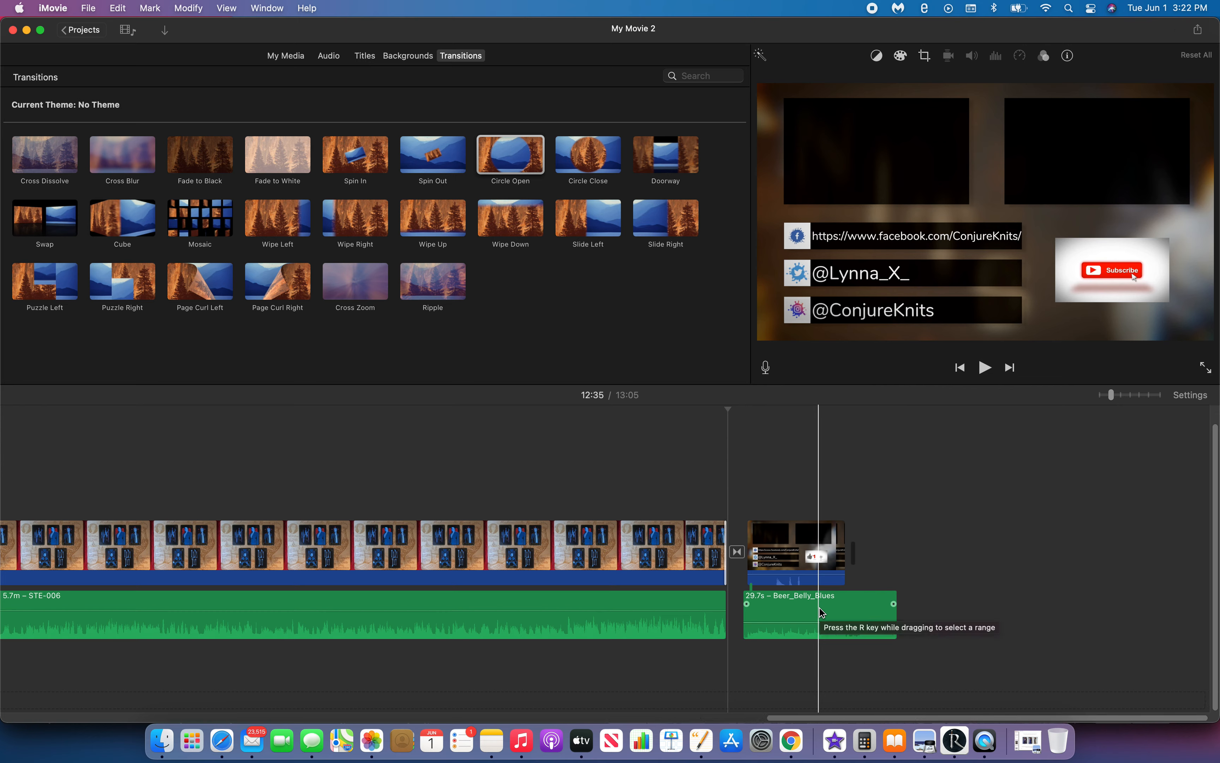
- Move the Beer_Belly_Blues music earlier so it starts beneath the last seconds of the STE-006 audio
{"action": "left_click", "coordinate": [820, 607]}
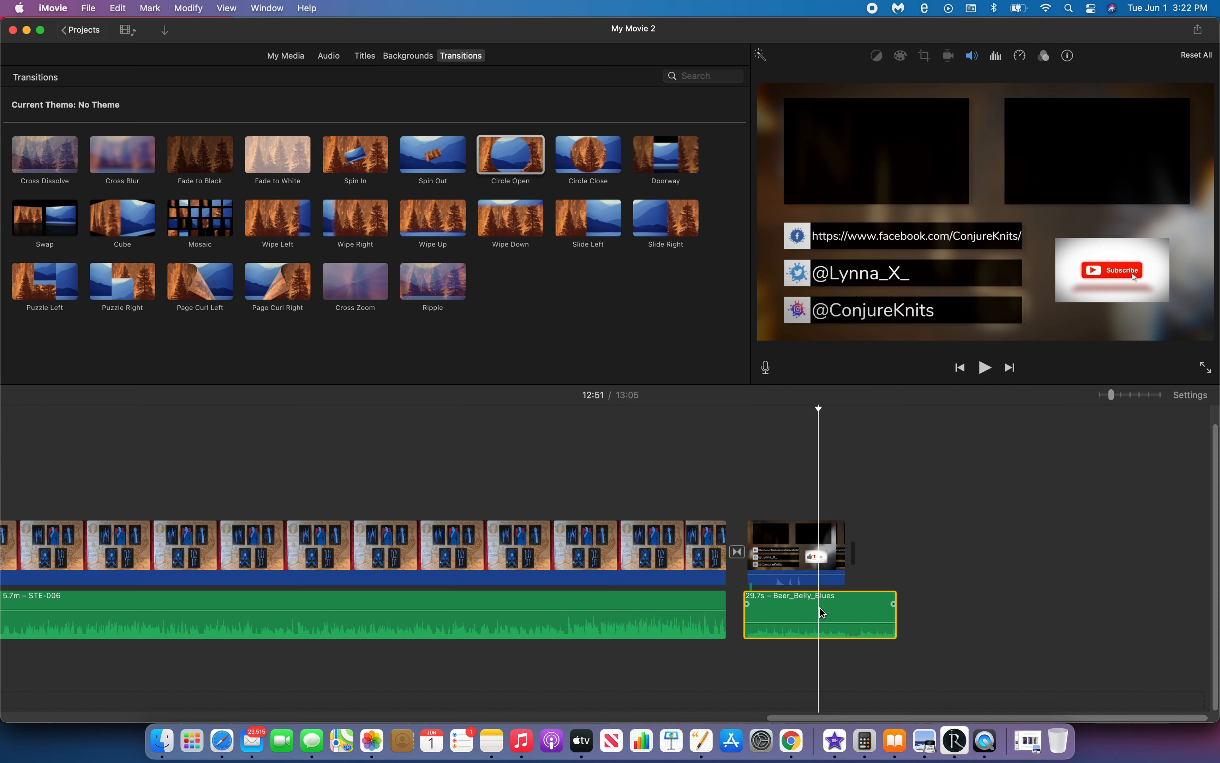
{"action": "left_click", "coordinate": [782, 614]}
{"action": "left_click_drag", "start_coordinate": [782, 616], "coordinate": [738, 682]}
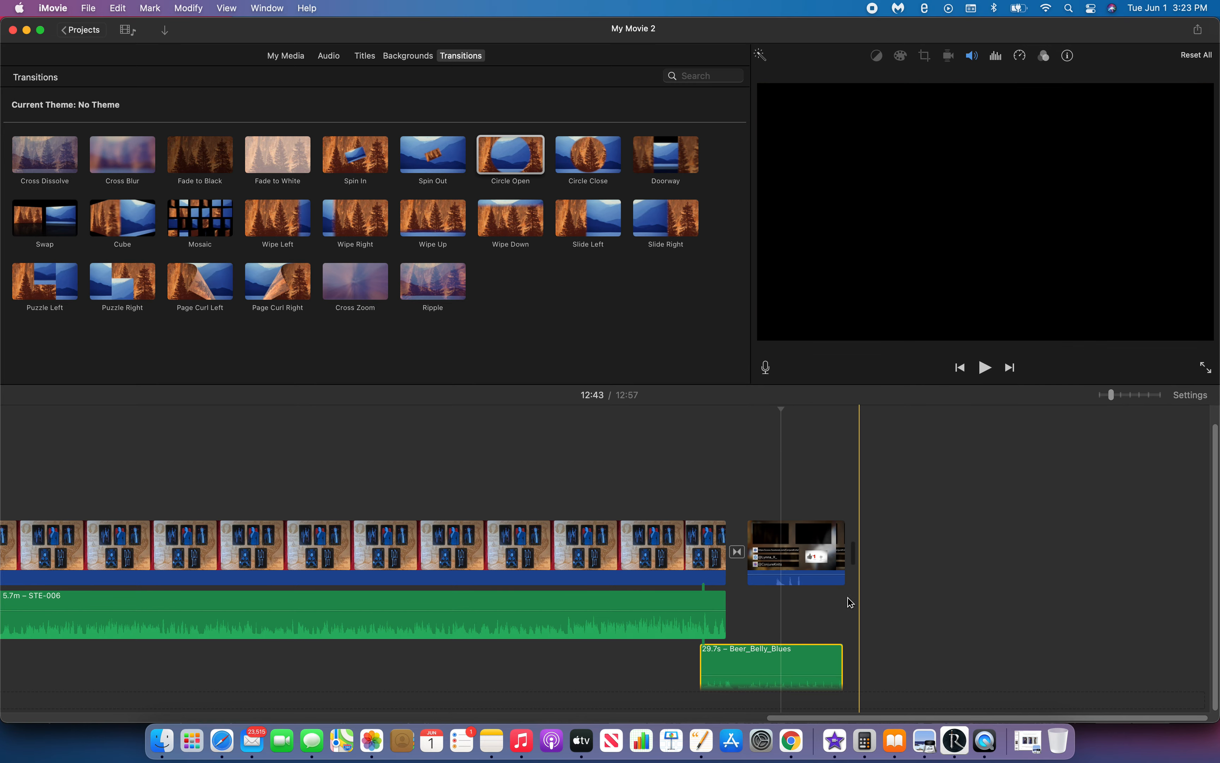
- Place the 3.6 s sound effect from the project media under the transition between the fifth card photo and the all-cards photo
{"action": "scroll", "coordinate": [862, 602], "scroll_direction": "left", "scroll_amount": 3}
{"action": "scroll", "coordinate": [864, 601], "scroll_direction": "left", "scroll_amount": 10}
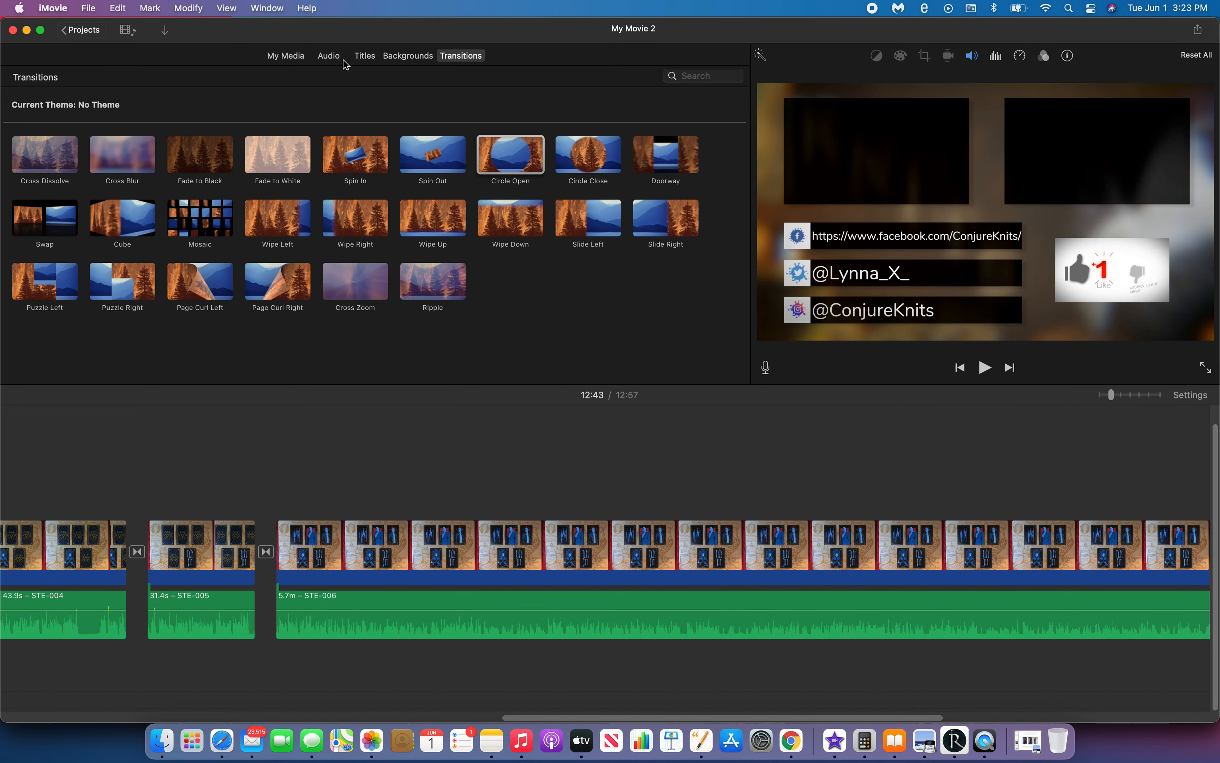
{"action": "left_click", "coordinate": [327, 57]}
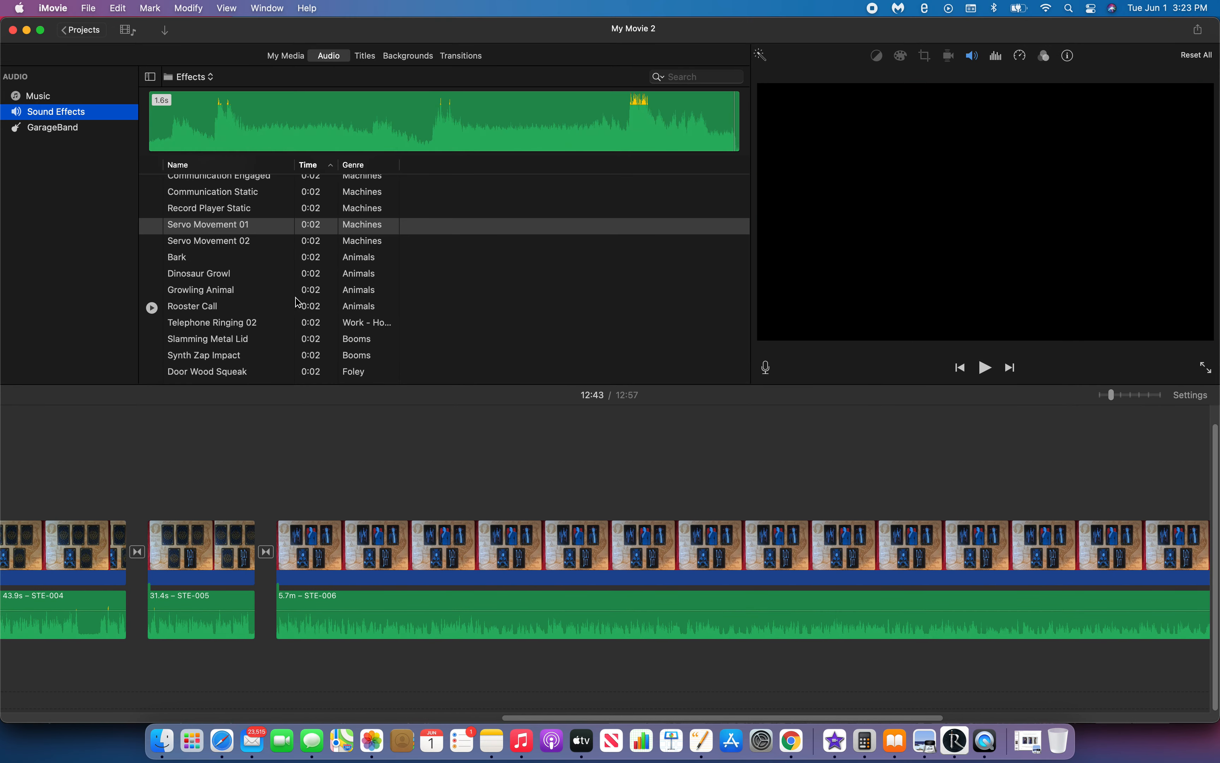
{"action": "left_click", "coordinate": [288, 59]}
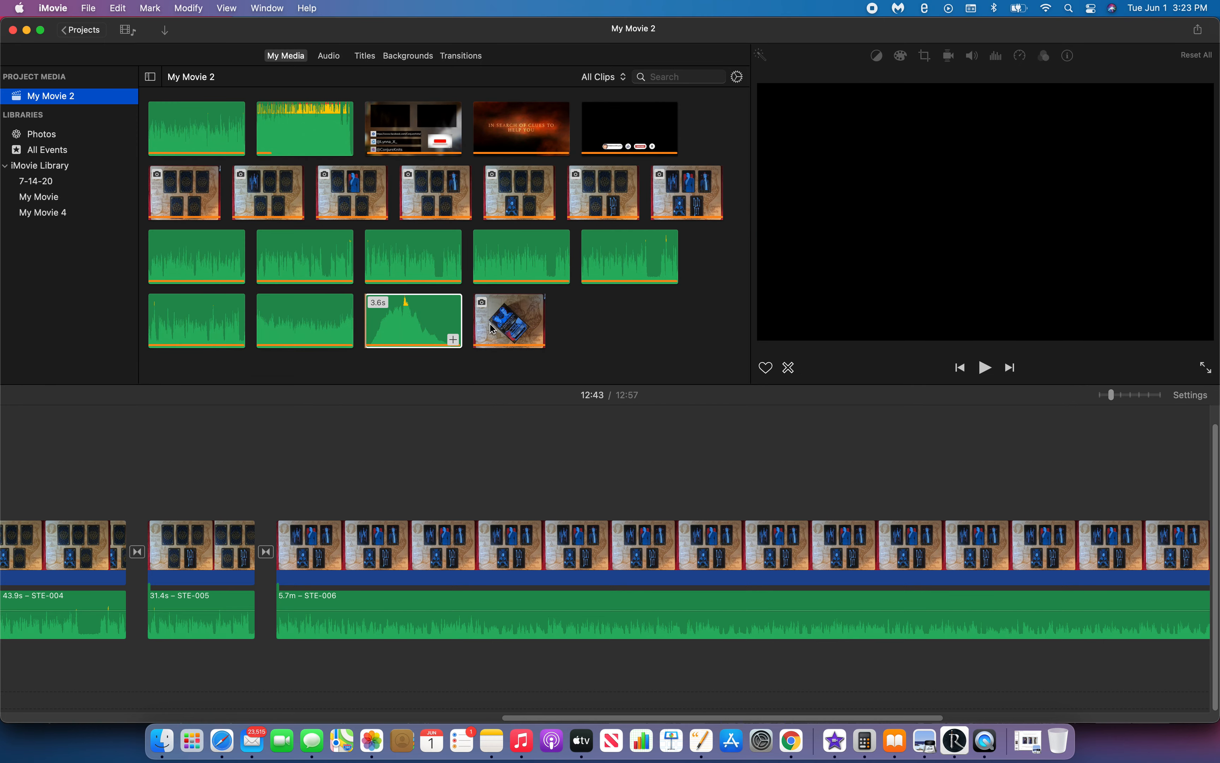
{"action": "left_click", "coordinate": [404, 304]}
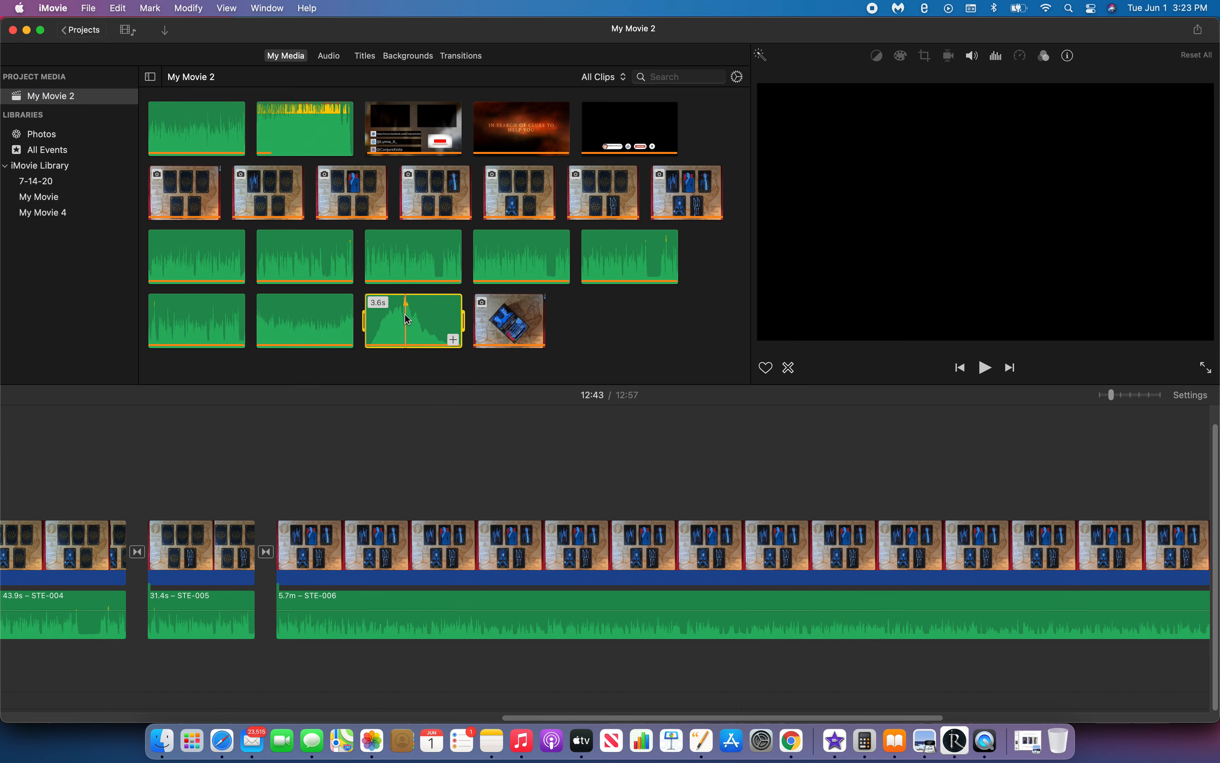
{"action": "left_click", "coordinate": [395, 444]}
{"action": "scroll", "coordinate": [381, 478], "scroll_direction": "left", "scroll_amount": 2}
{"action": "scroll", "coordinate": [395, 479], "scroll_direction": "left", "scroll_amount": 5}
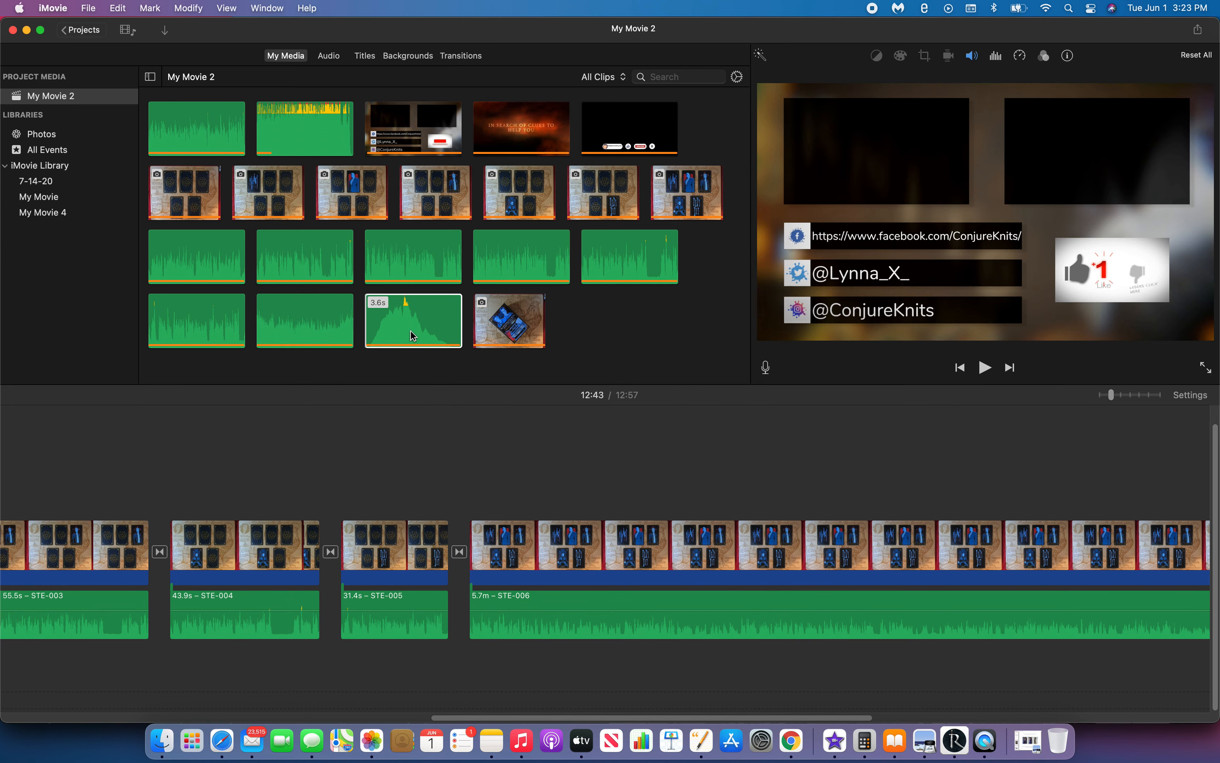
{"action": "left_click", "coordinate": [412, 330]}
{"action": "left_click_drag", "start_coordinate": [412, 334], "coordinate": [445, 671]}
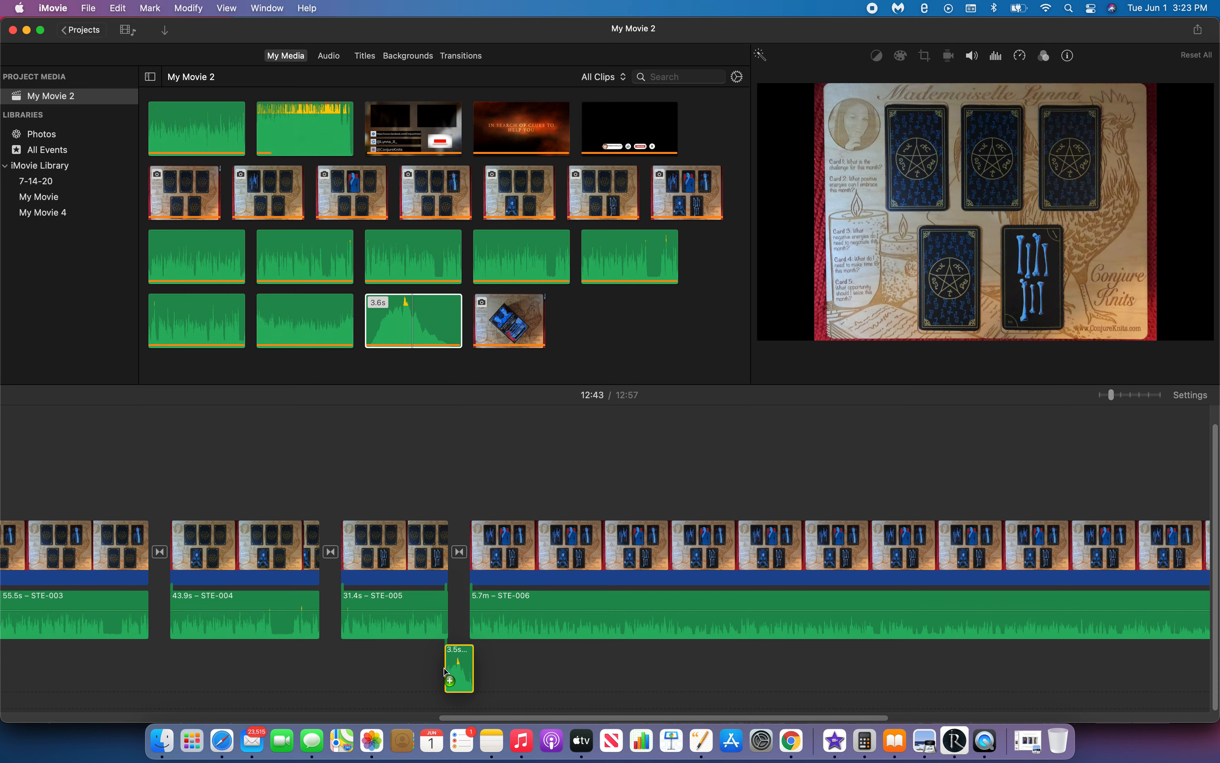
{"action": "left_click_drag", "start_coordinate": [445, 668], "coordinate": [447, 671]}
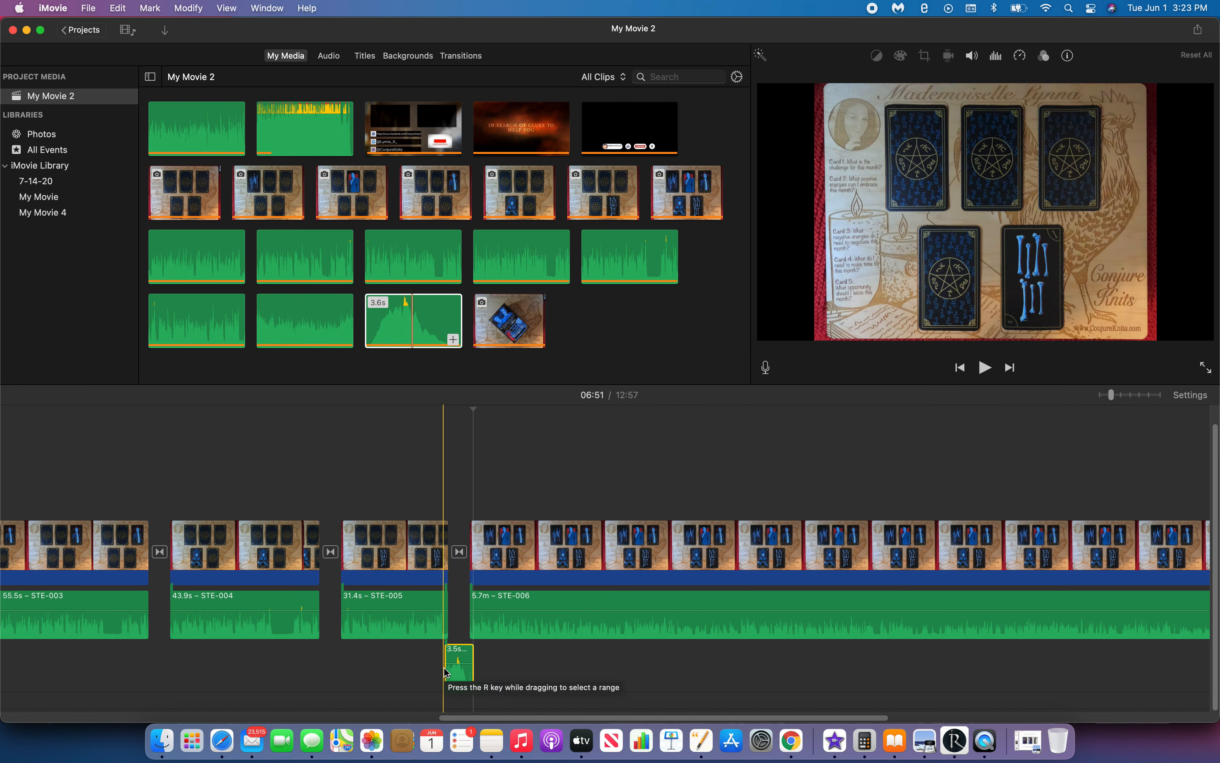
{"action": "left_click_drag", "start_coordinate": [446, 672], "coordinate": [447, 672]}
- Move the newly placed sound effect under the transition between the fourth and fifth card photos
{"action": "scroll", "coordinate": [446, 666], "scroll_direction": "left", "scroll_amount": 5}
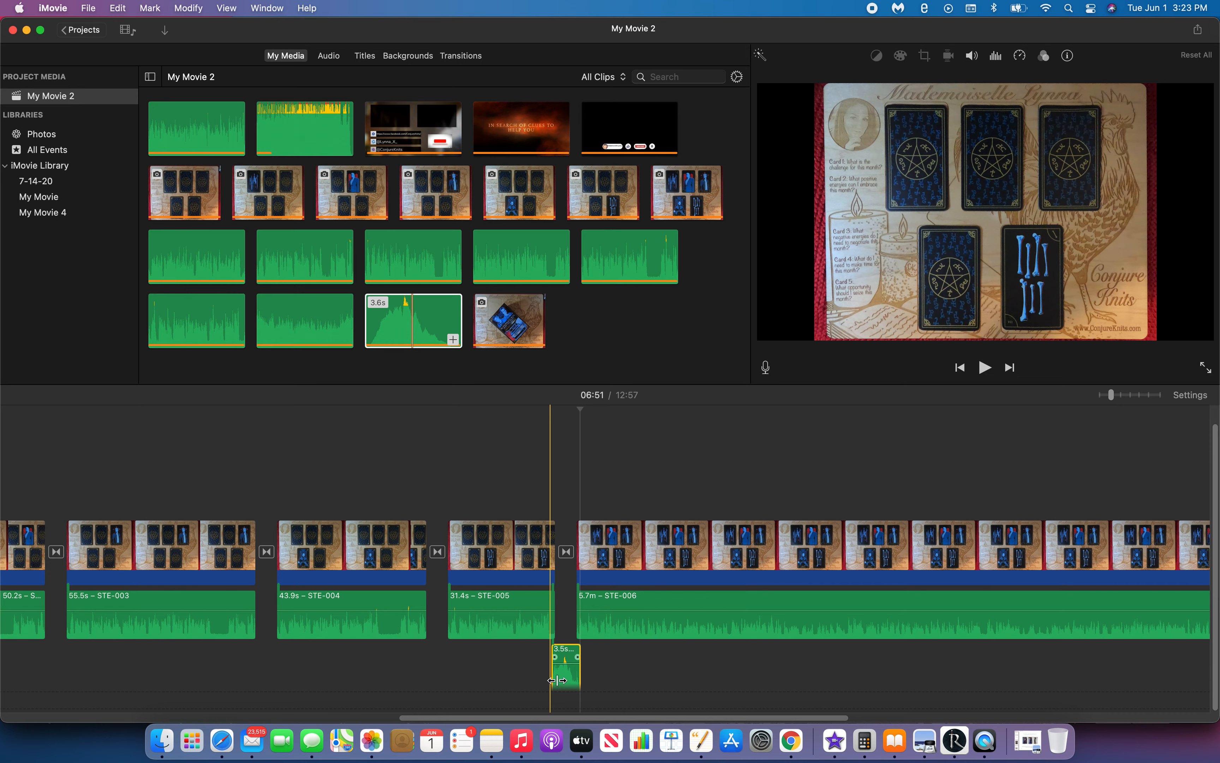
{"action": "left_click_drag", "start_coordinate": [573, 679], "coordinate": [447, 681]}
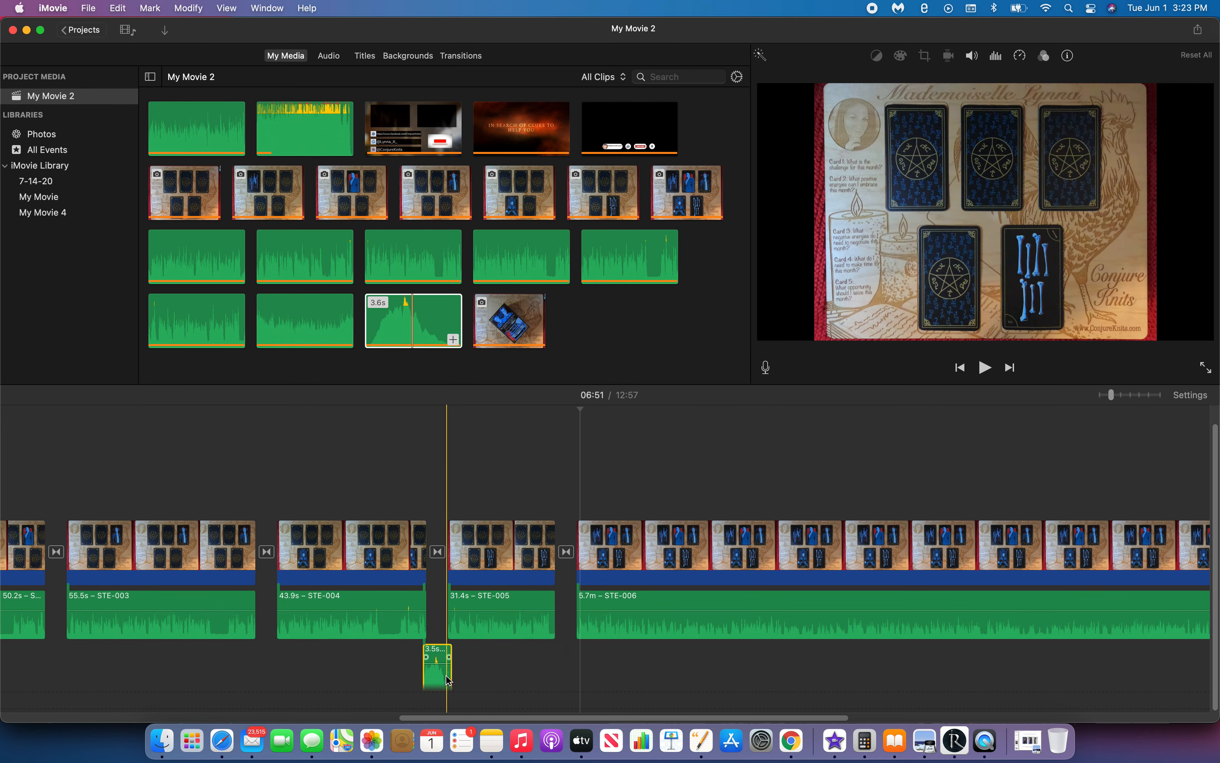
- Place another copy of the 3.6 s sound effect under the transition between the third and fourth card photos
{"action": "scroll", "coordinate": [447, 679], "scroll_direction": "left", "scroll_amount": 5}
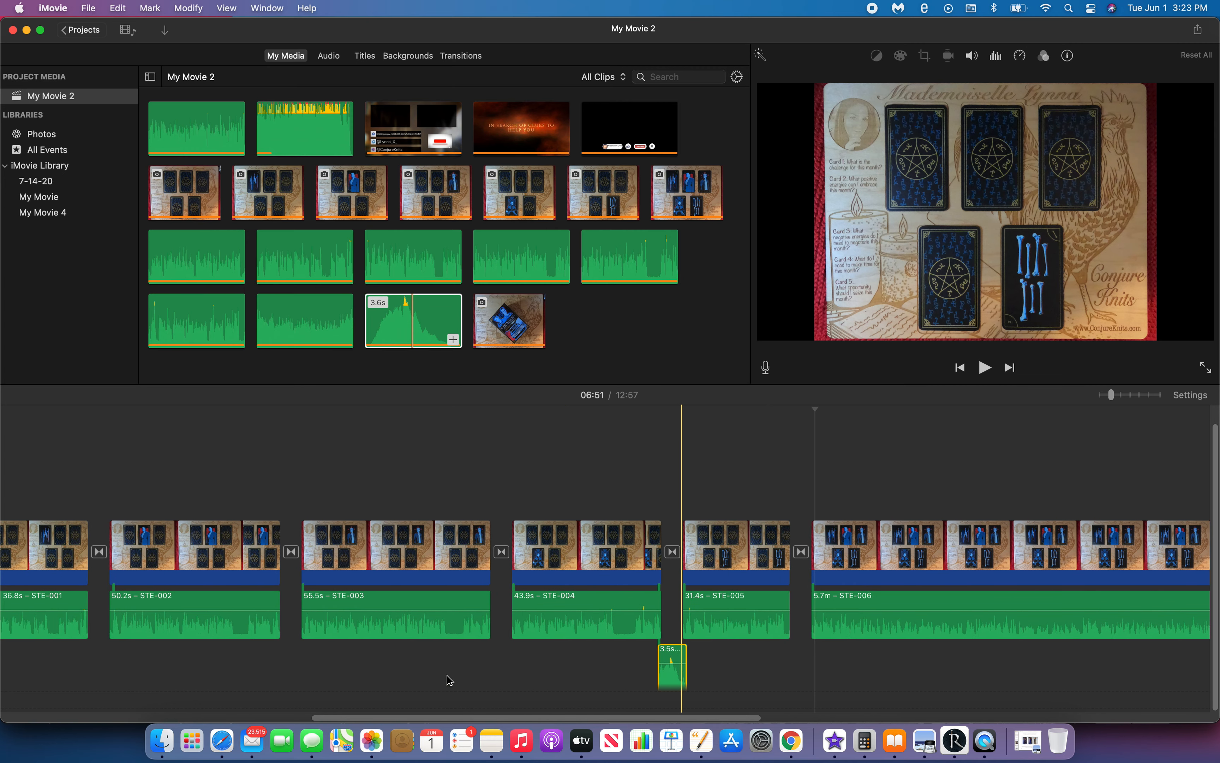
{"action": "left_click", "coordinate": [417, 333]}
{"action": "left_click_drag", "start_coordinate": [418, 333], "coordinate": [487, 665]}
- Place the 3.6 s sound effect under the transition between the second and third card photos, starting at the end of the STE-002 audio
{"action": "scroll", "coordinate": [485, 665], "scroll_direction": "left", "scroll_amount": 3}
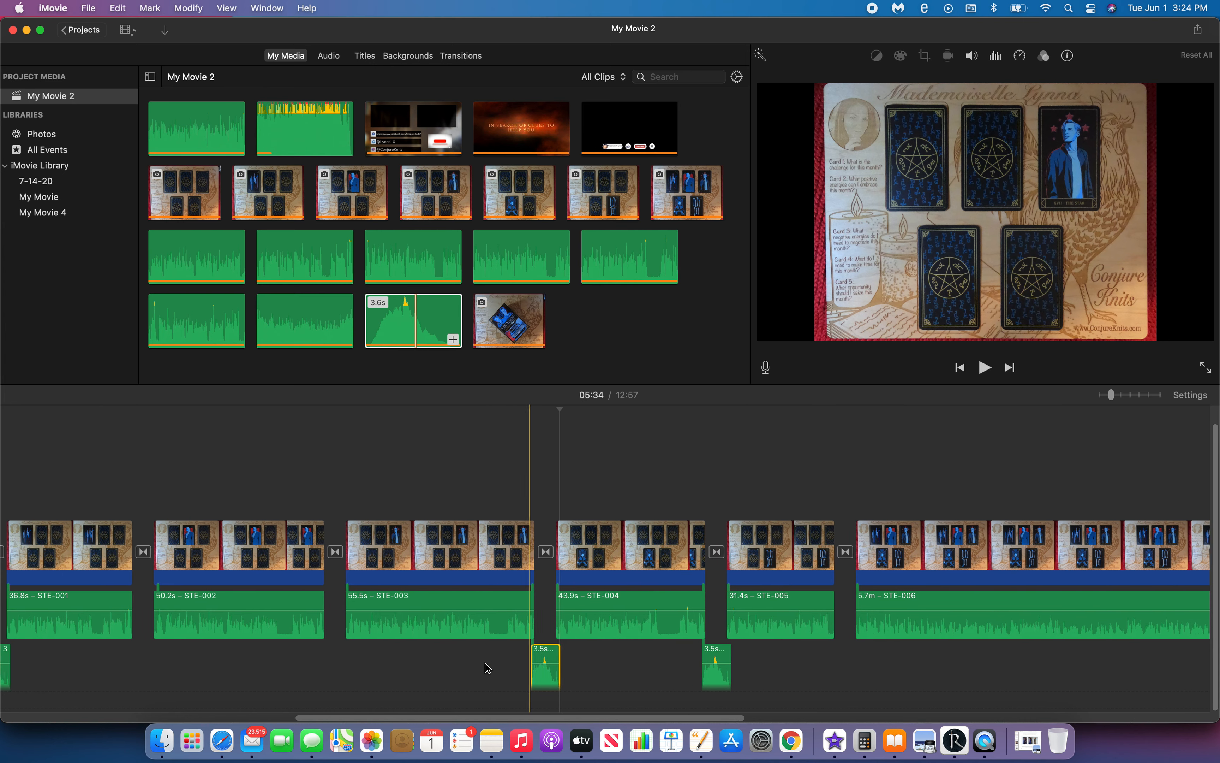
{"action": "scroll", "coordinate": [484, 663], "scroll_direction": "left", "scroll_amount": 2}
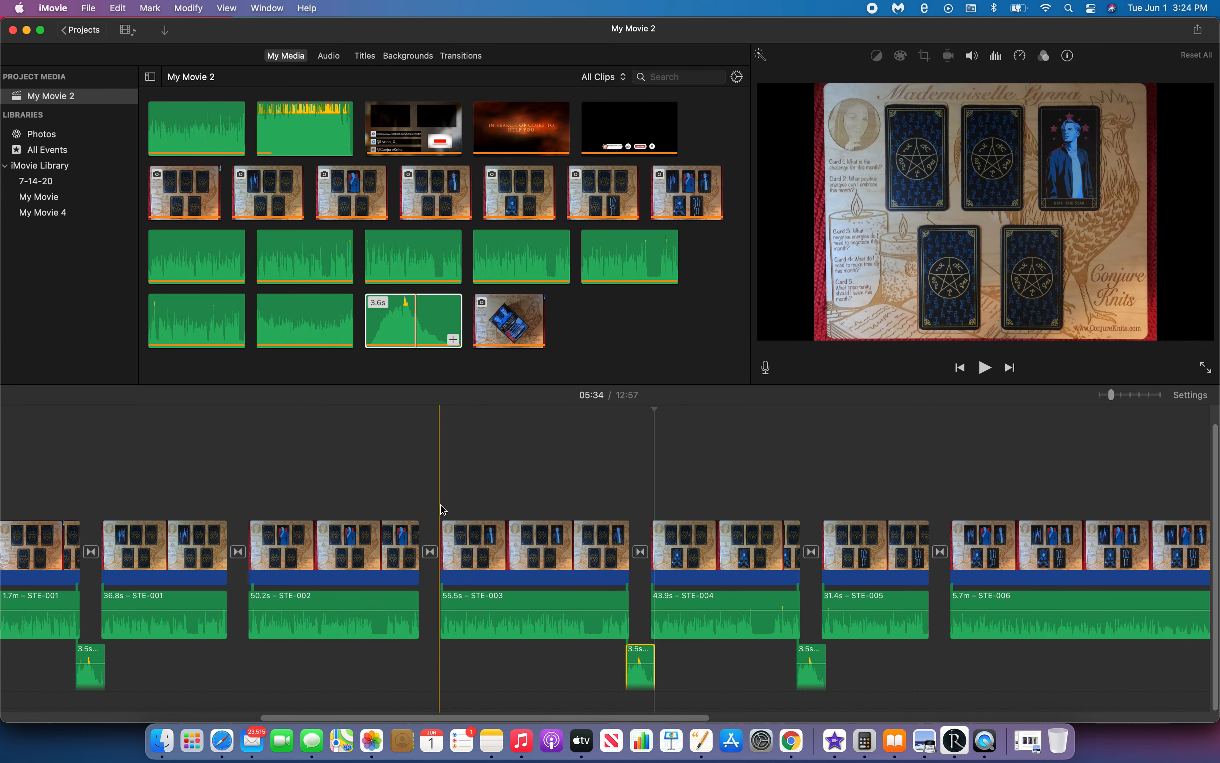
{"action": "left_click_drag", "start_coordinate": [417, 326], "coordinate": [409, 664]}
{"action": "left_click_drag", "start_coordinate": [410, 668], "coordinate": [407, 669]}
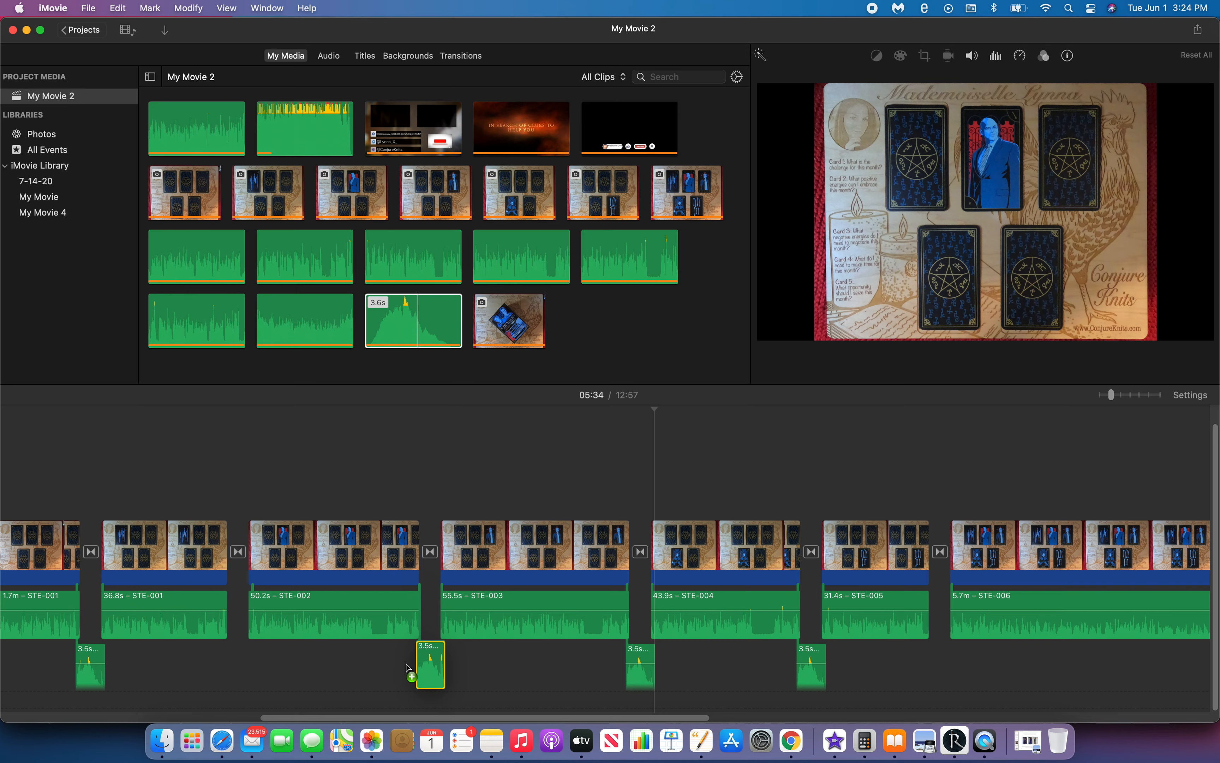
{"action": "left_click_drag", "start_coordinate": [406, 669], "coordinate": [406, 668]}
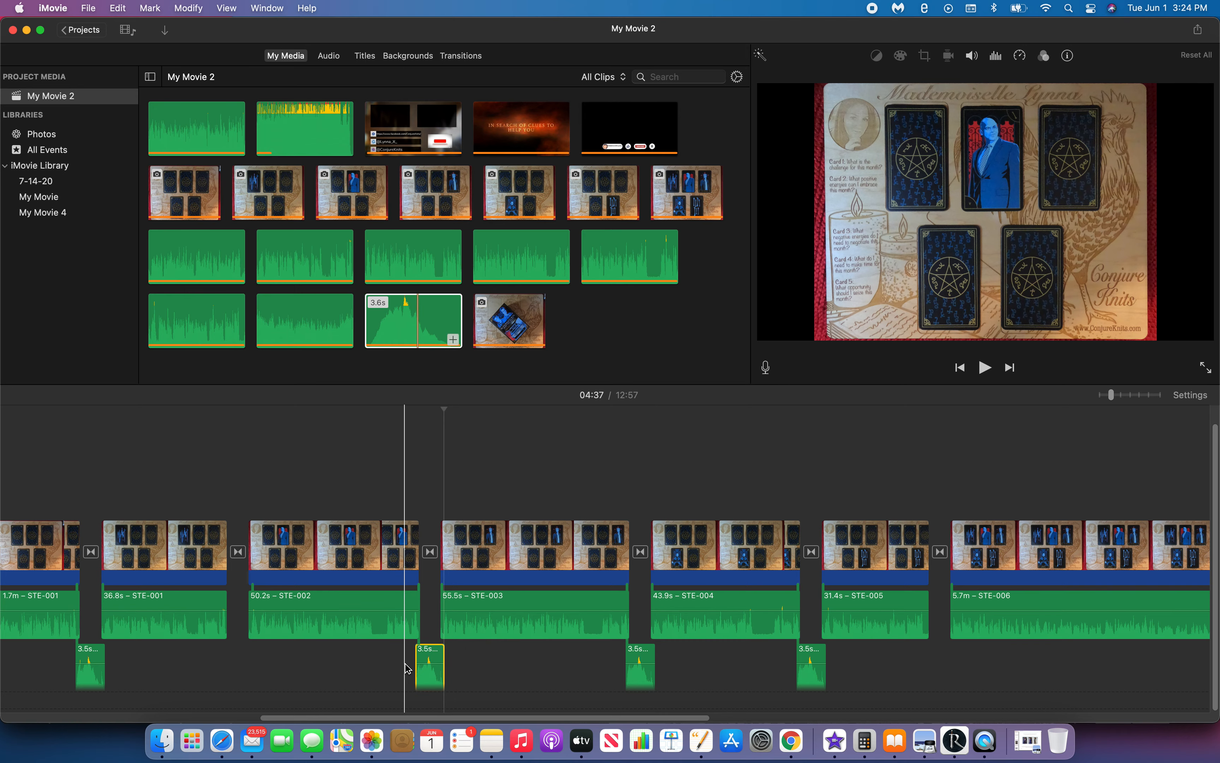
- Place the 3.6 s sound effect under the transition between the first and second card photos, starting at the end of the 36.8 s STE-001 audio
{"action": "scroll", "coordinate": [409, 668], "scroll_direction": "left", "scroll_amount": 10}
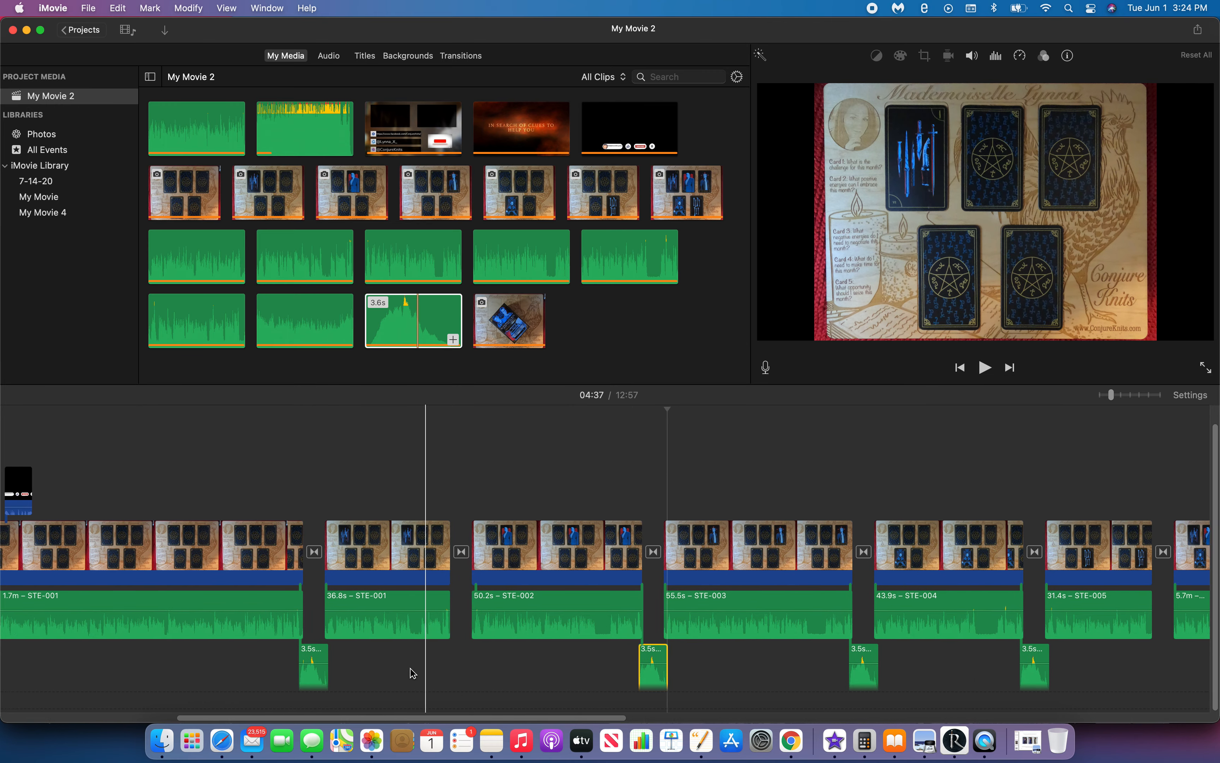
{"action": "left_click", "coordinate": [414, 325]}
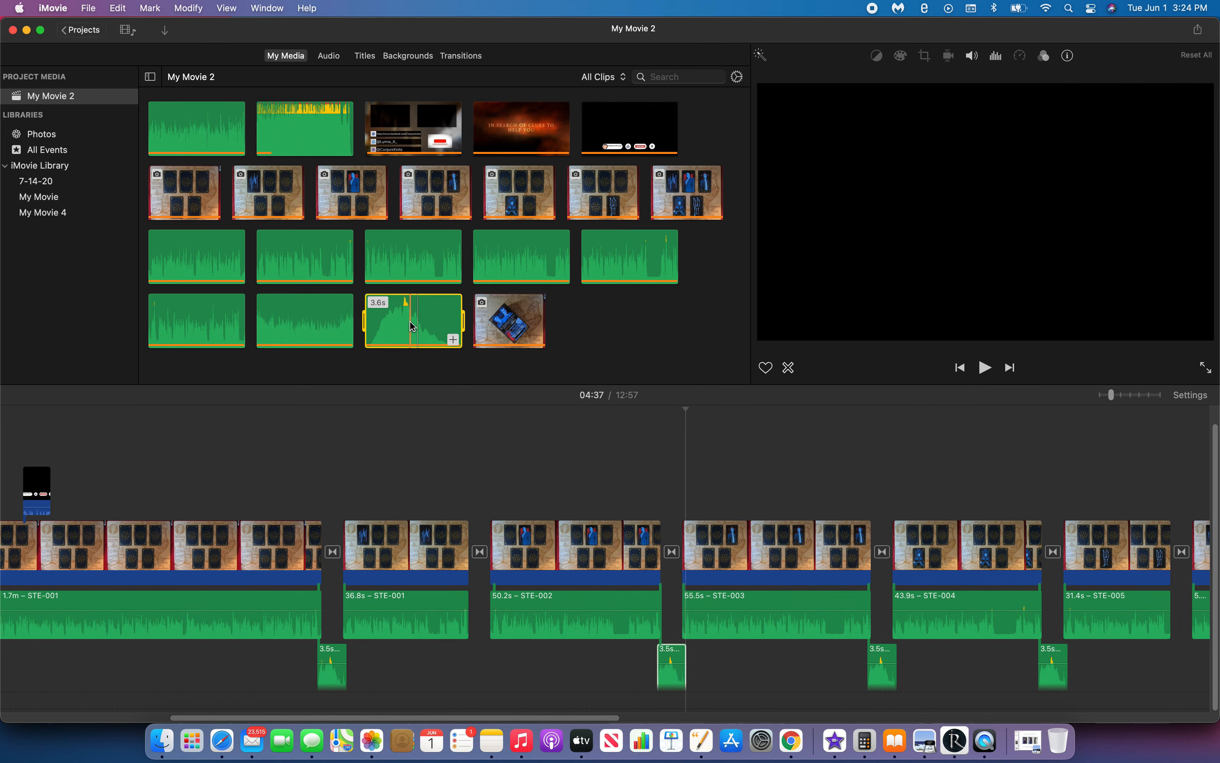
{"action": "left_click_drag", "start_coordinate": [417, 327], "coordinate": [466, 678]}
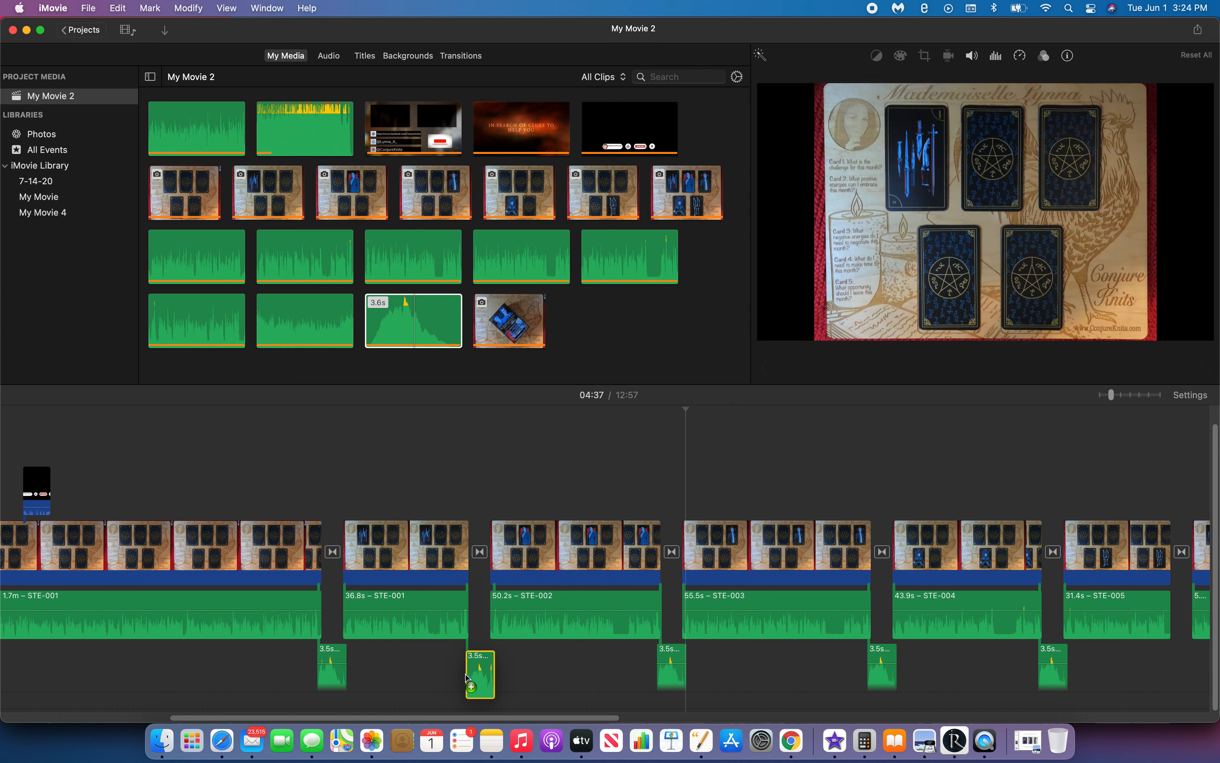
{"action": "left_click", "coordinate": [467, 679]}
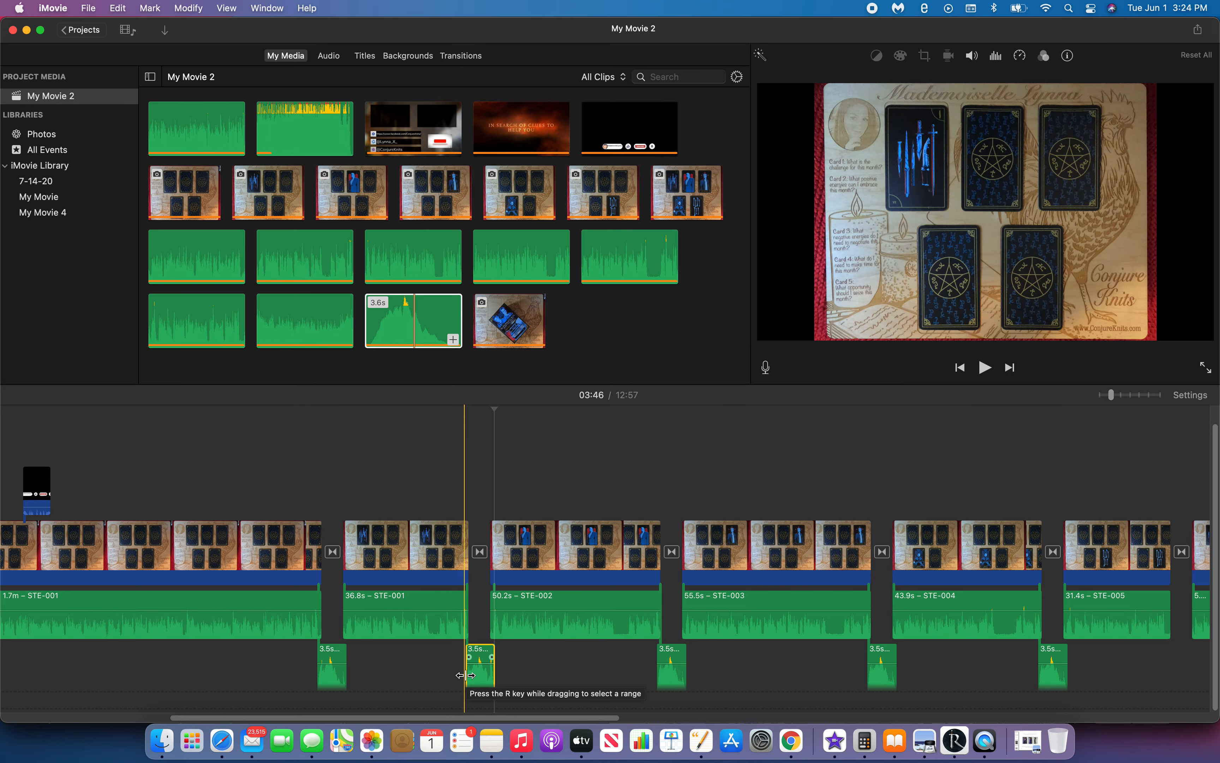
- Overlay the 8.1 s subscribe animation above the fifth card photo, starting at 06:25
{"action": "scroll", "coordinate": [465, 675], "scroll_direction": "left", "scroll_amount": 10}
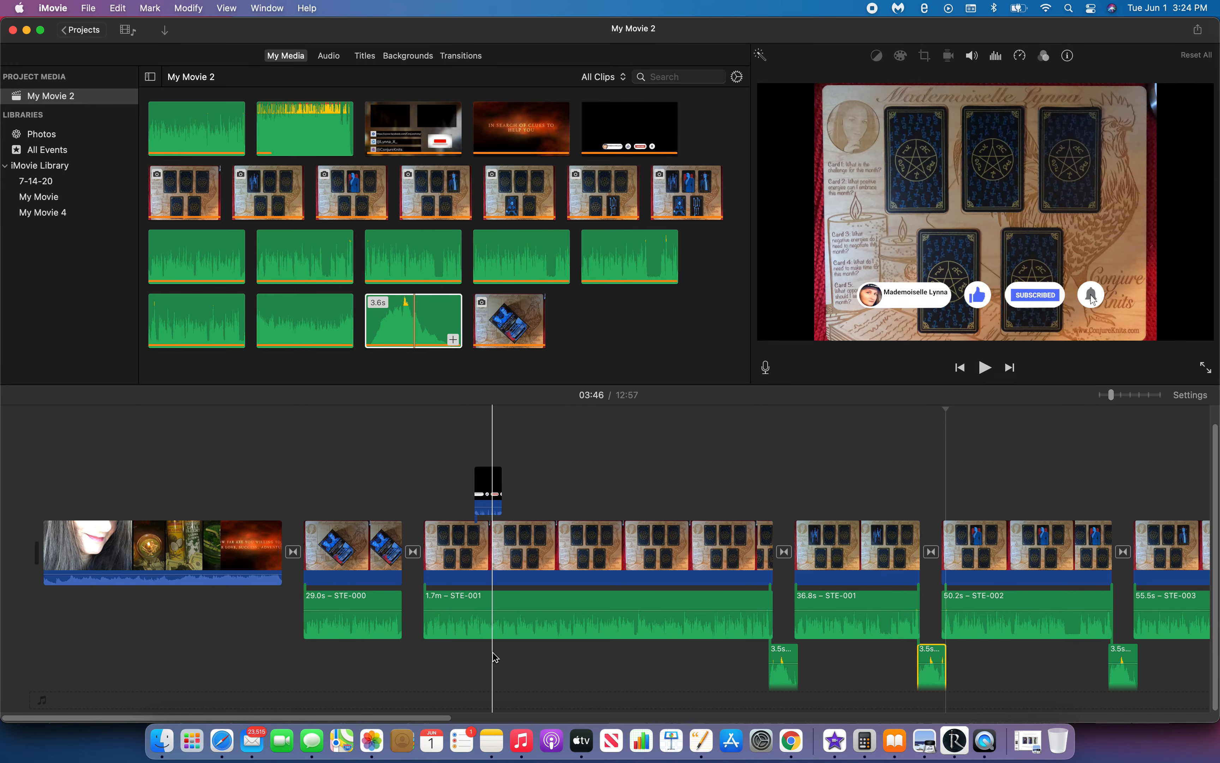
{"action": "scroll", "coordinate": [504, 671], "scroll_direction": "right", "scroll_amount": 15}
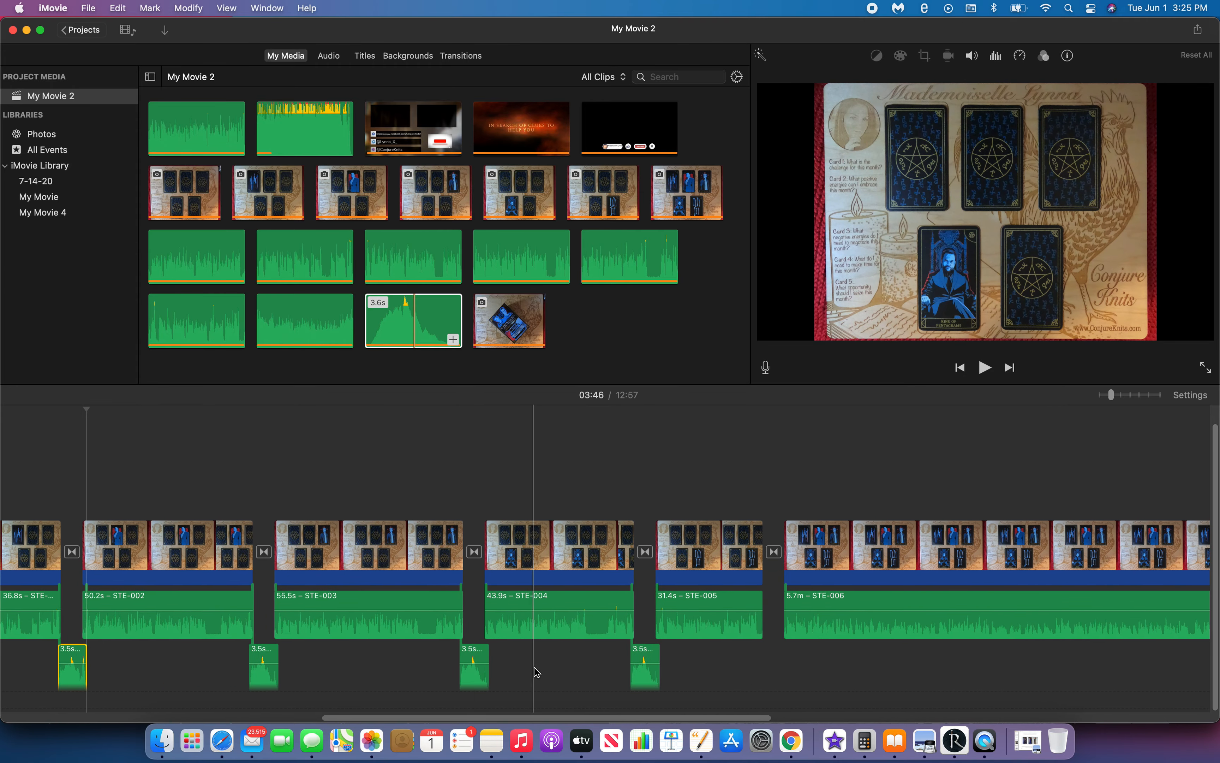
{"action": "scroll", "coordinate": [542, 673], "scroll_direction": "left", "scroll_amount": 6}
{"action": "scroll", "coordinate": [544, 674], "scroll_direction": "left", "scroll_amount": 6}
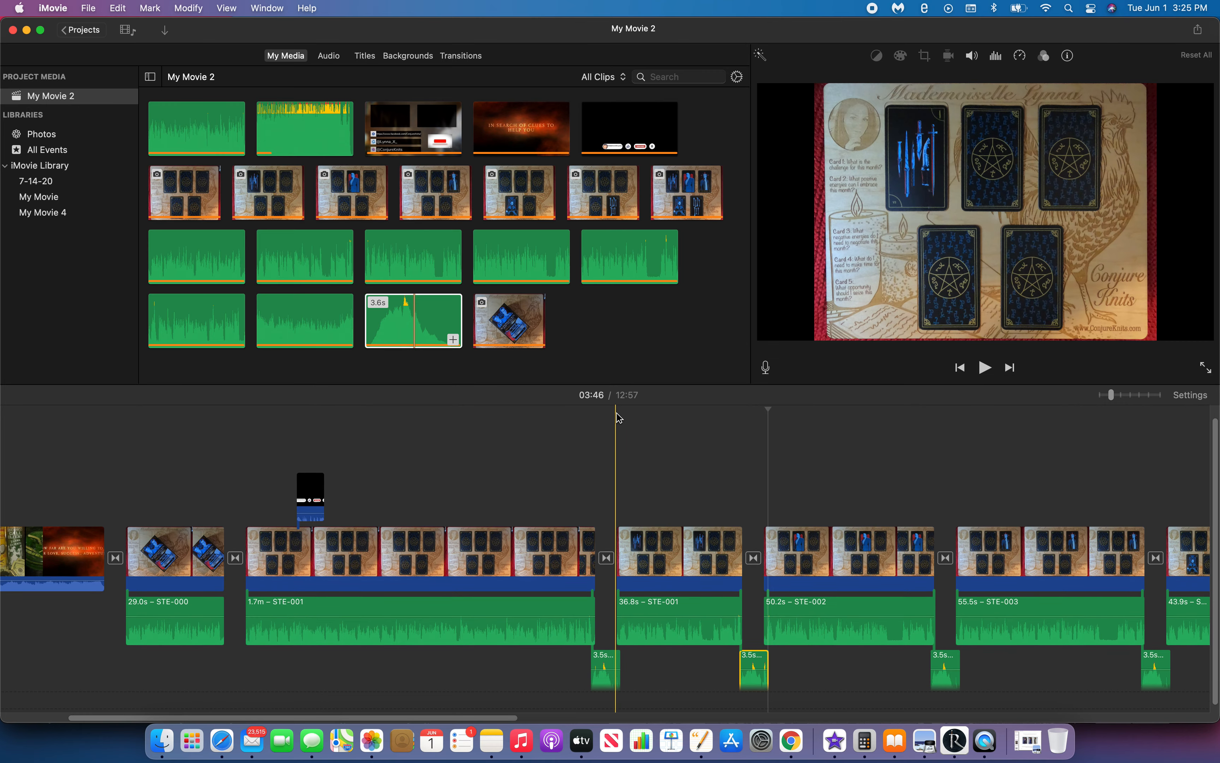
{"action": "scroll", "coordinate": [630, 479], "scroll_direction": "right", "scroll_amount": 4}
{"action": "scroll", "coordinate": [678, 522], "scroll_direction": "right", "scroll_amount": 15}
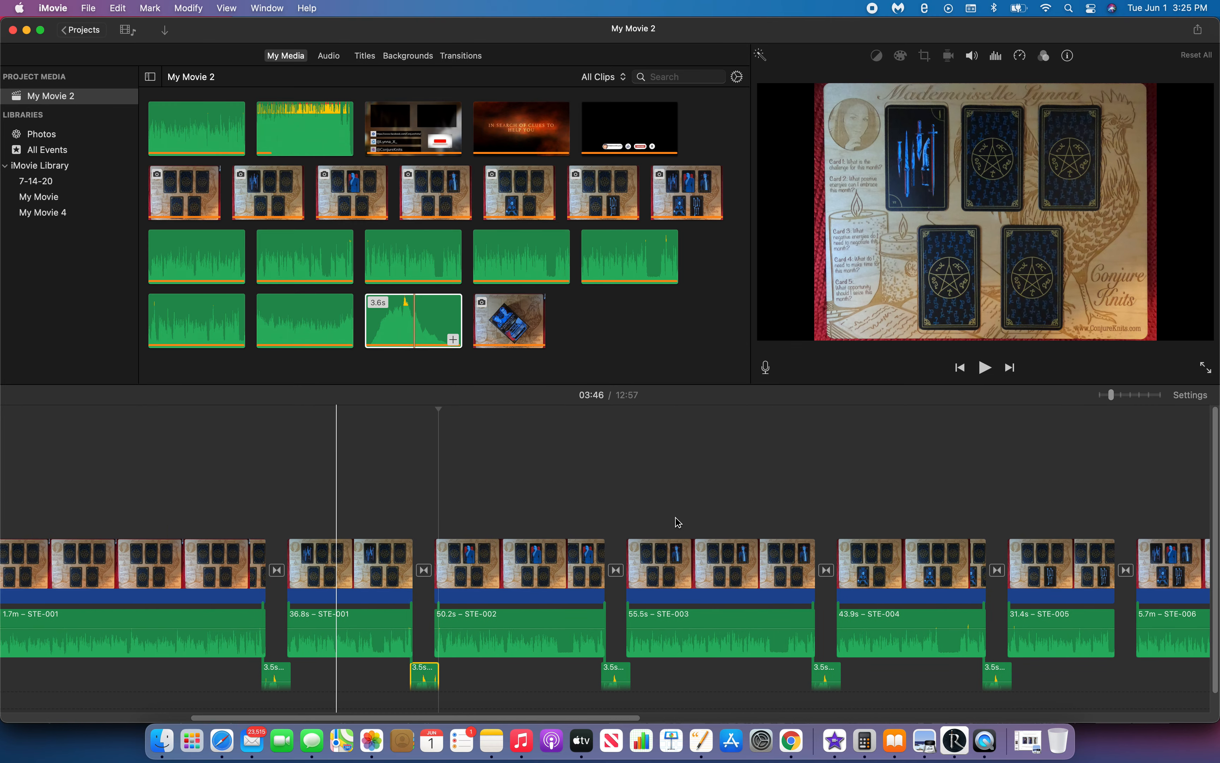
{"action": "left_click", "coordinate": [693, 520]}
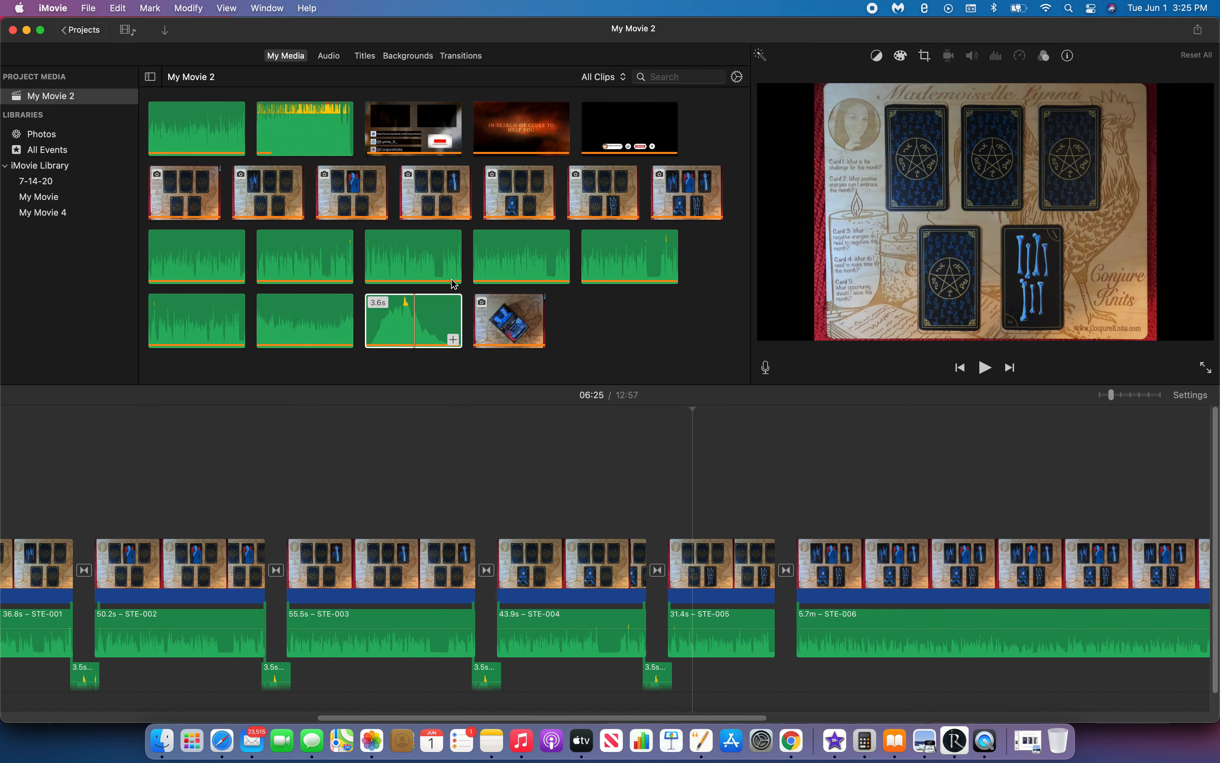
{"action": "left_click_drag", "start_coordinate": [640, 142], "coordinate": [690, 510]}
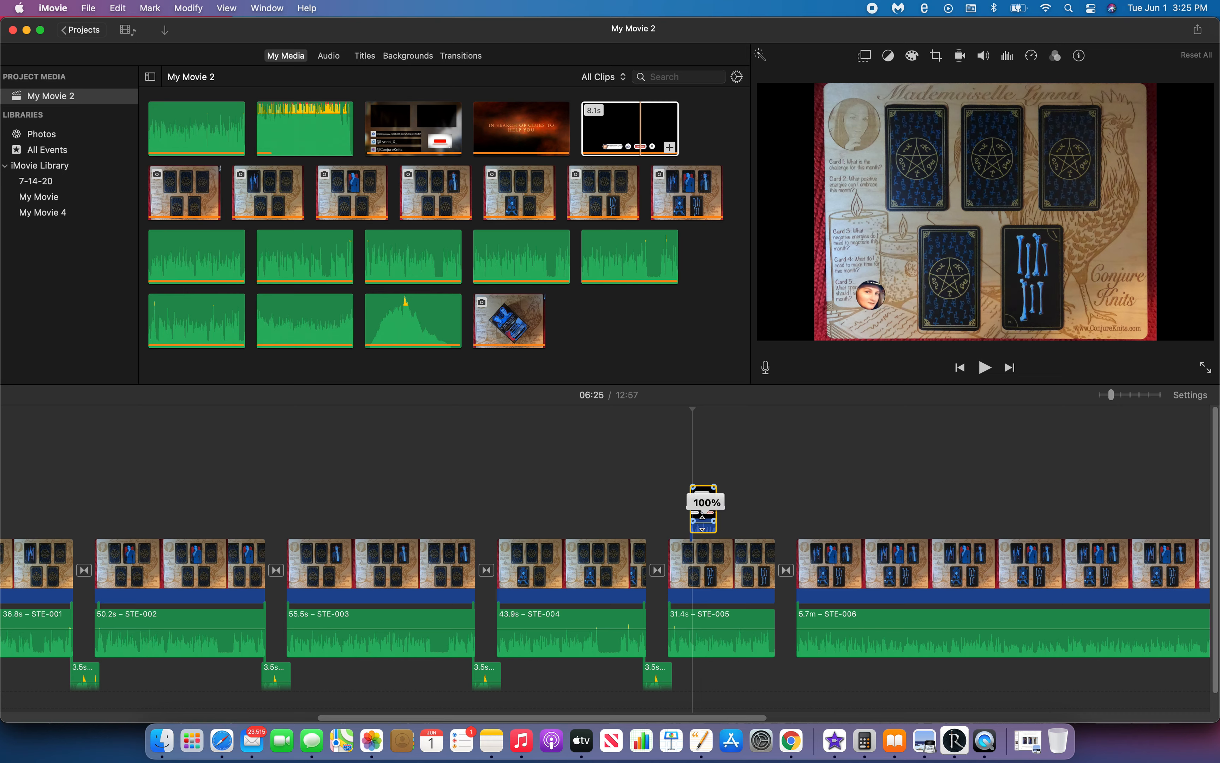
{"action": "left_click_drag", "start_coordinate": [702, 523], "coordinate": [702, 525]}
{"action": "left_click_drag", "start_coordinate": [702, 518], "coordinate": [701, 519]}
- Overlay another copy of the 8.1 s subscribe animation near the end of the all-cards photo, shortly before the Beer_Belly_Blues music starts
{"action": "scroll", "coordinate": [701, 525], "scroll_direction": "right", "scroll_amount": 15}
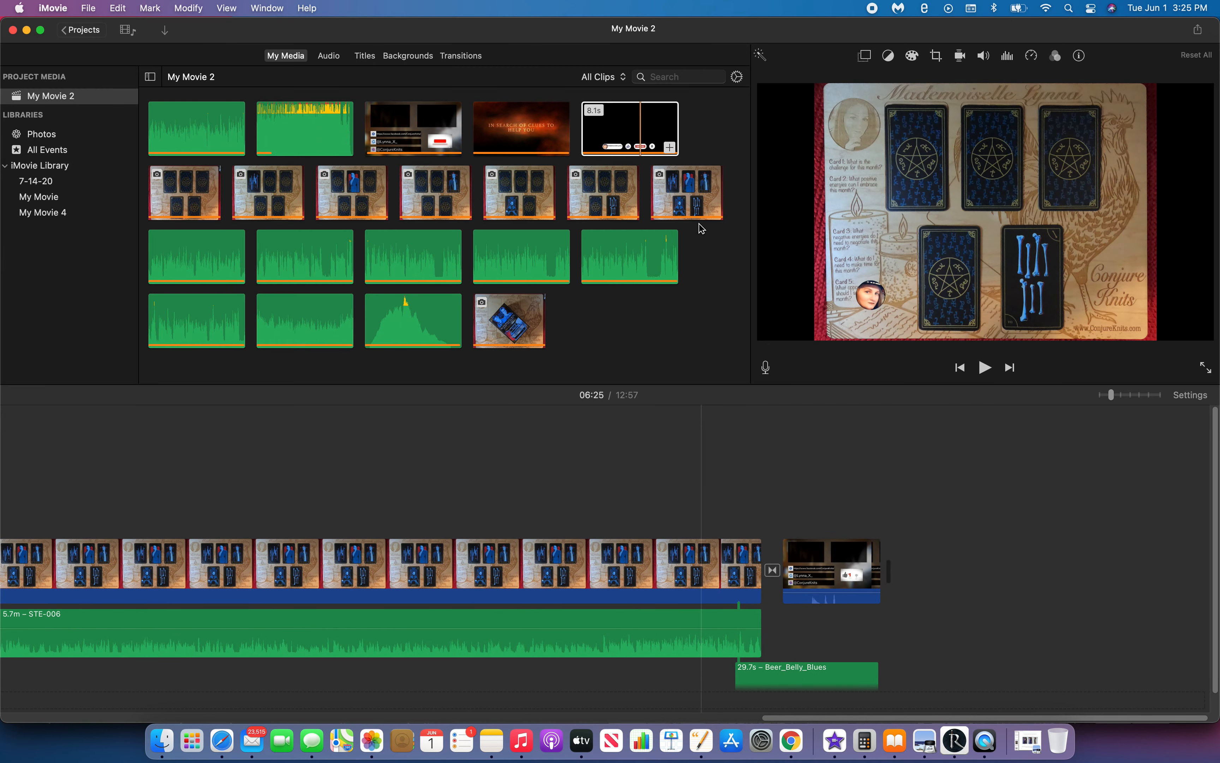
{"action": "left_click_drag", "start_coordinate": [622, 132], "coordinate": [701, 521]}
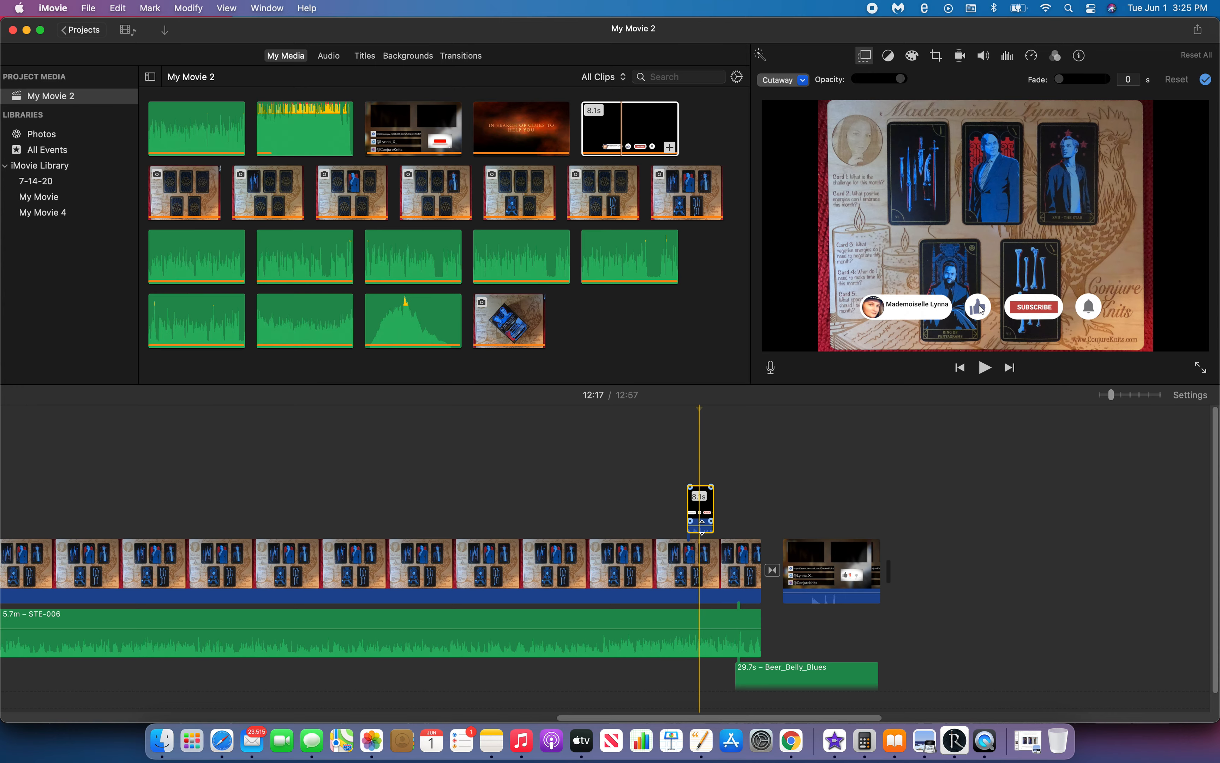
- Play the movie in full screen from its beginning
{"action": "scroll", "coordinate": [702, 530], "scroll_direction": "left", "scroll_amount": 12}
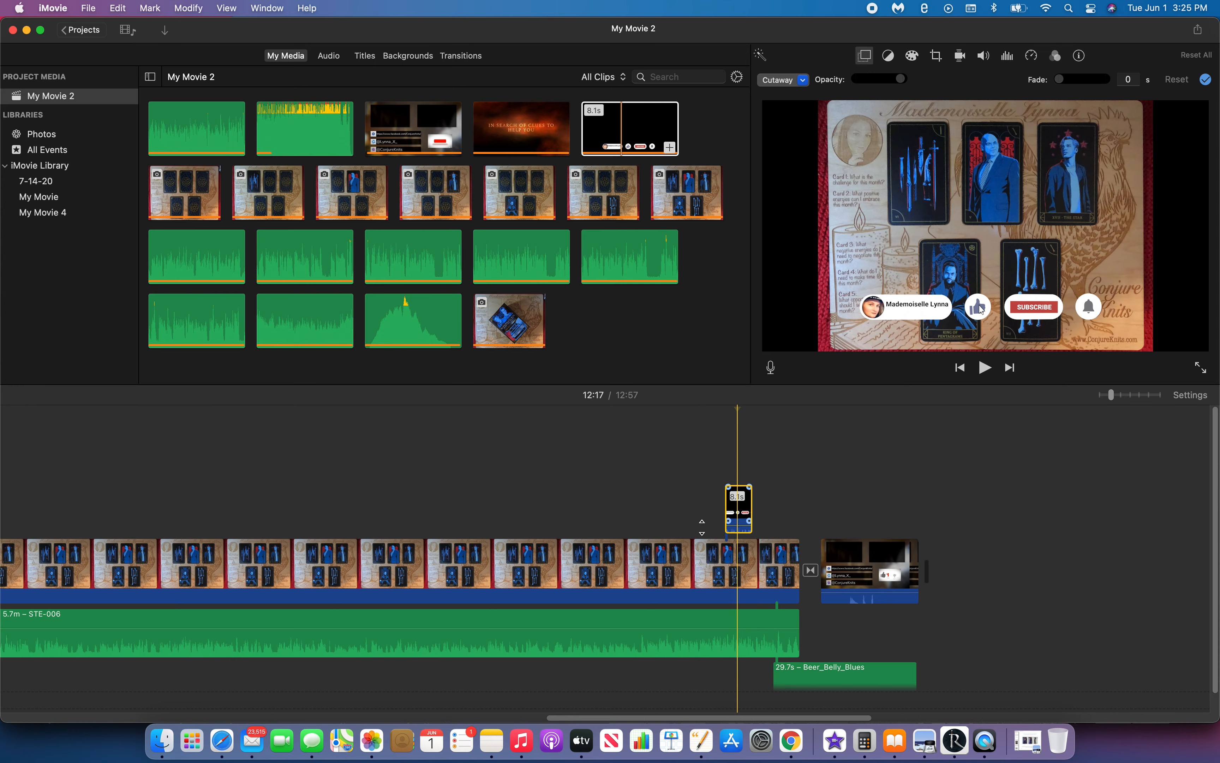
{"action": "scroll", "coordinate": [702, 527], "scroll_direction": "left", "scroll_amount": 10}
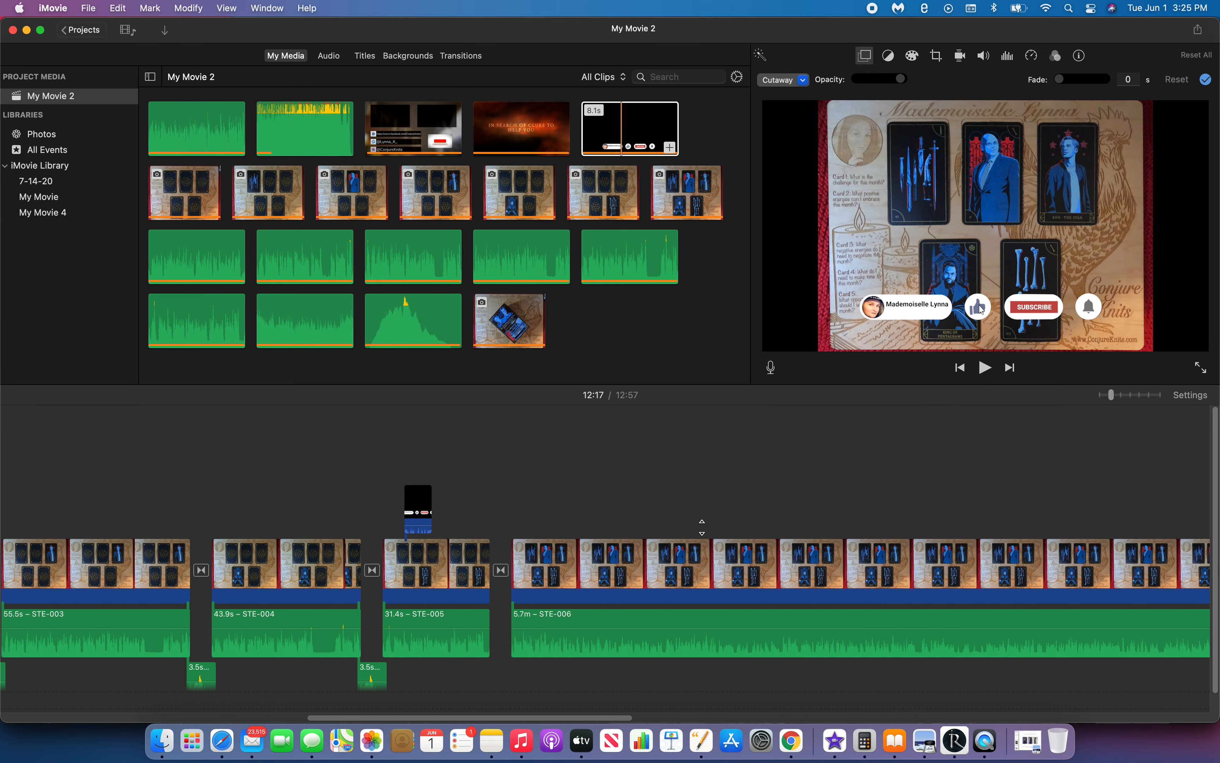
{"action": "scroll", "coordinate": [702, 528], "scroll_direction": "left", "scroll_amount": 12}
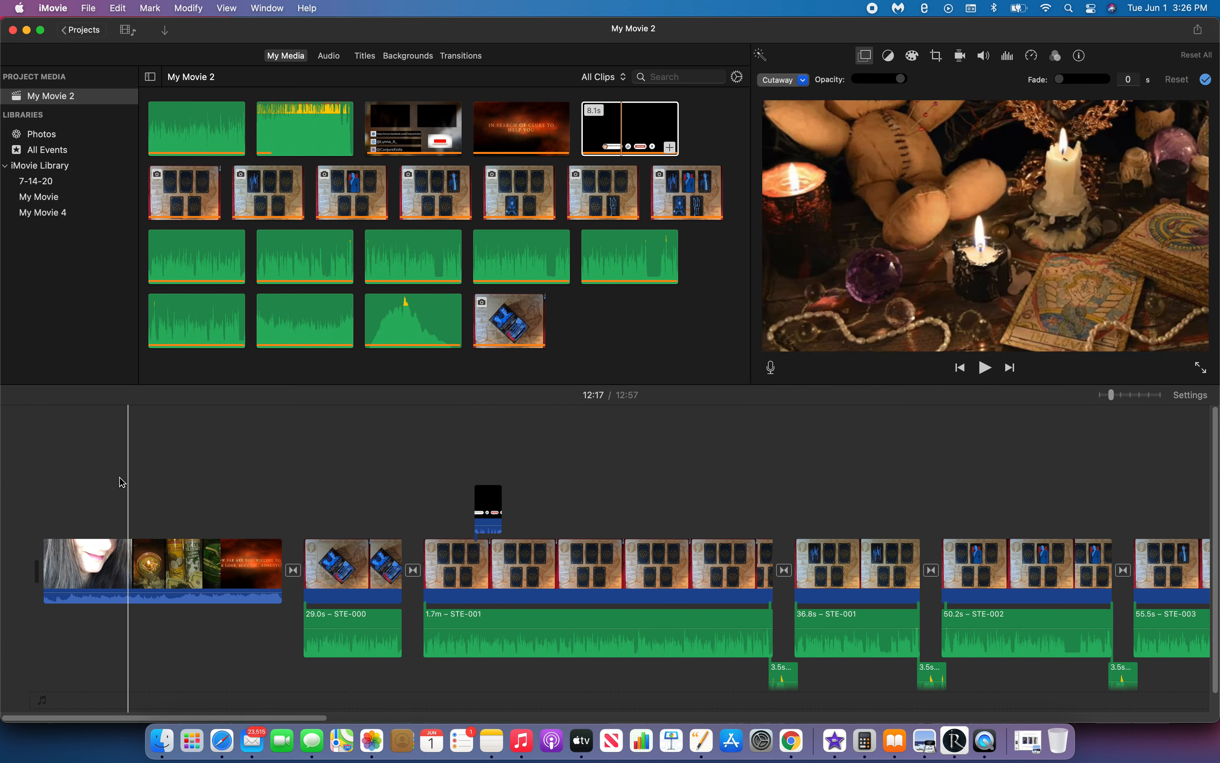
{"action": "left_click", "coordinate": [33, 493]}
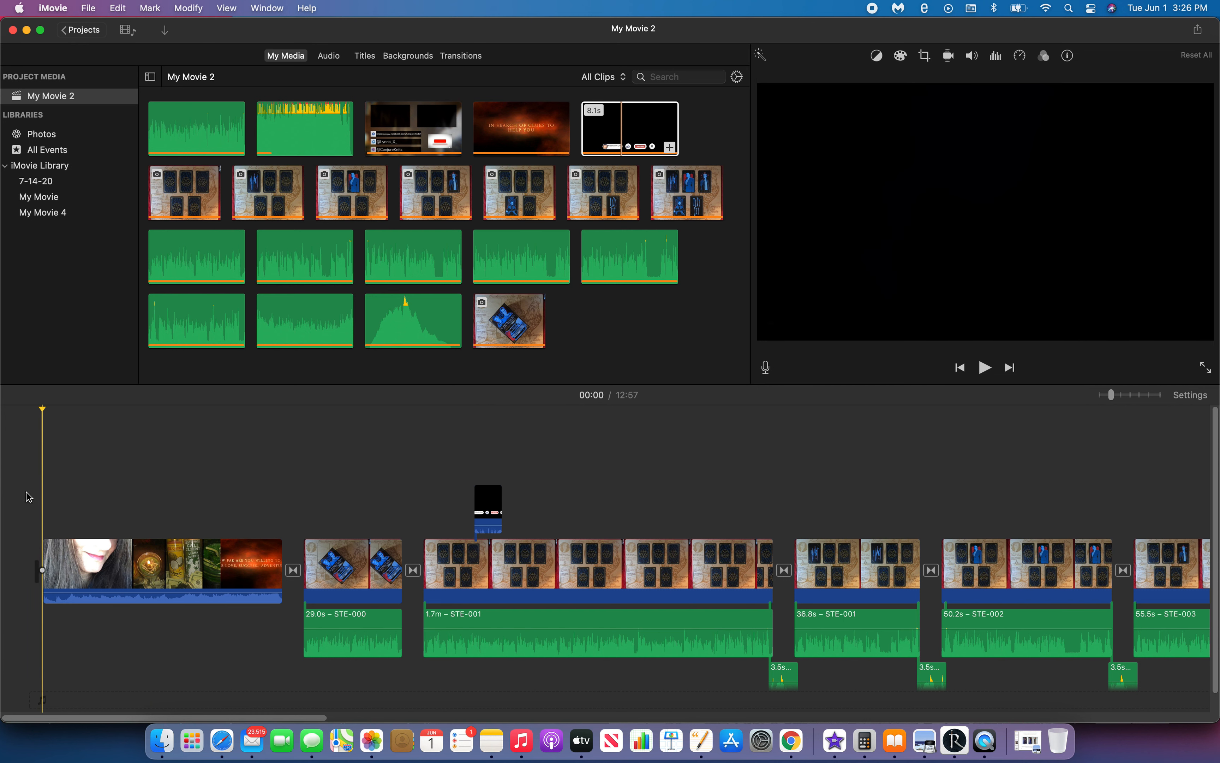
{"action": "key", "text": "super+minus"}
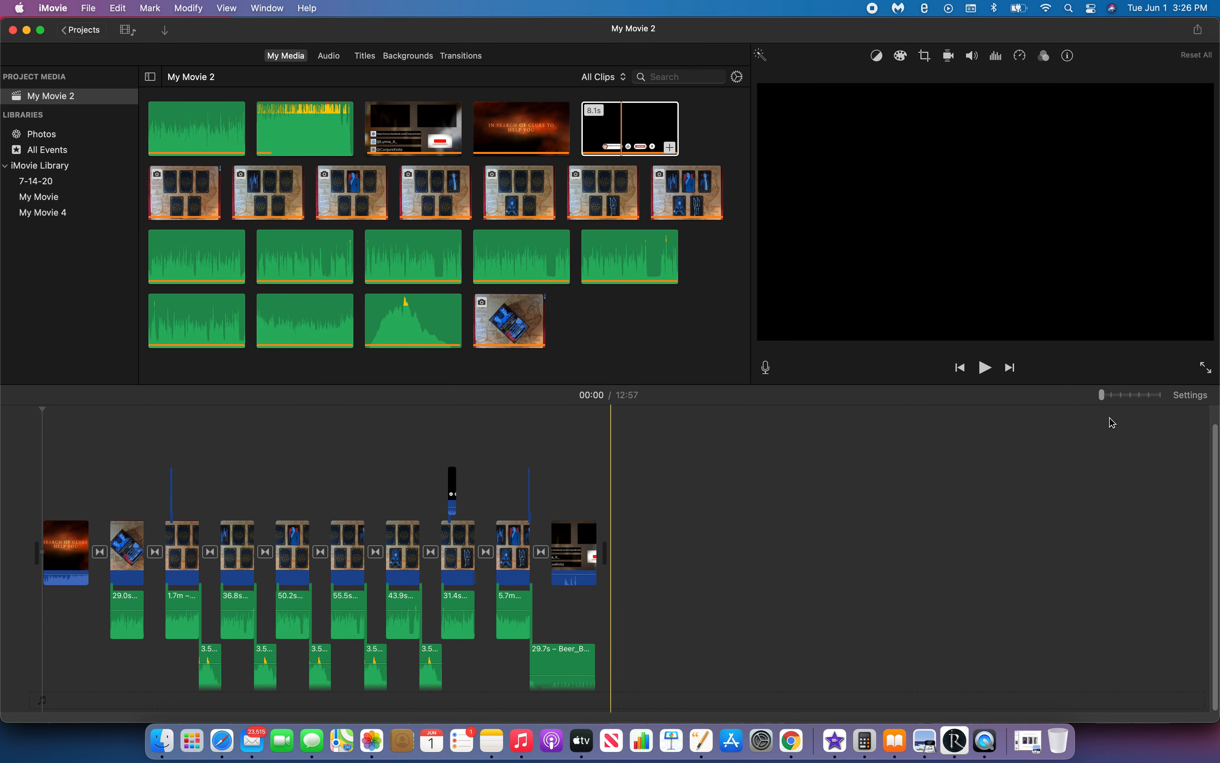
{"action": "left_click", "coordinate": [1112, 396]}
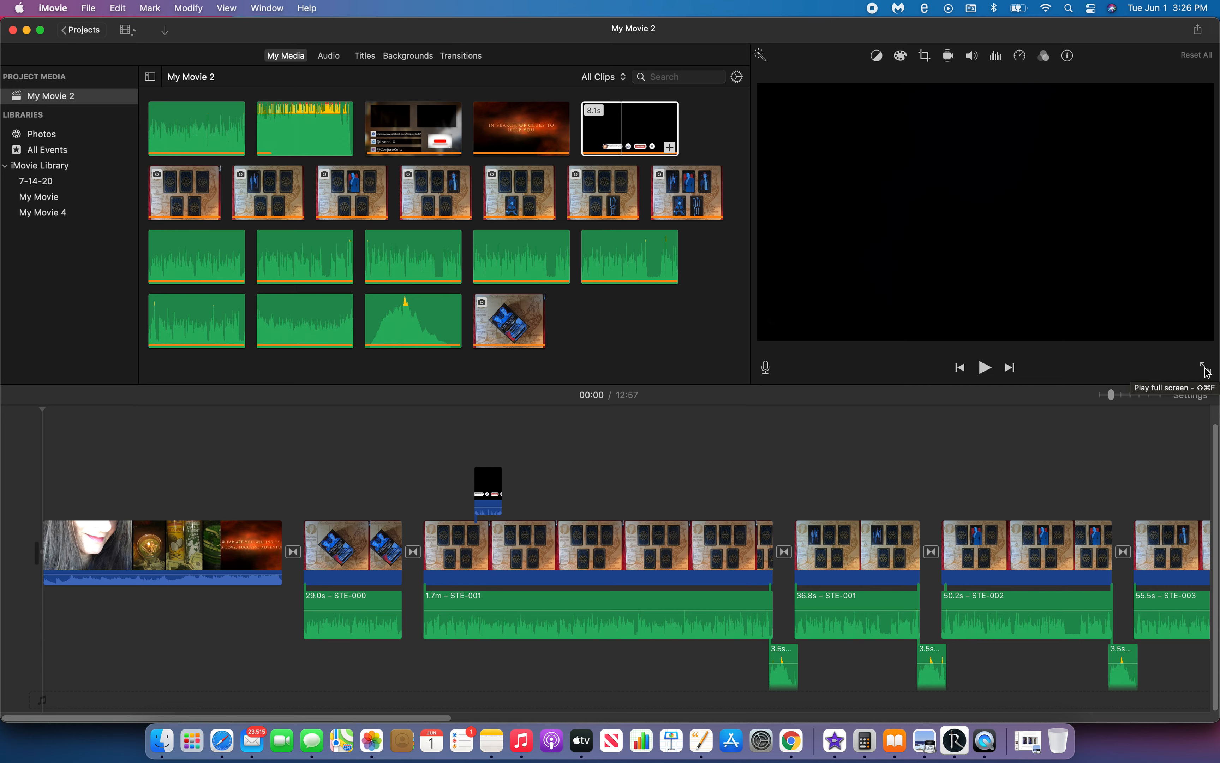
{"action": "left_click", "coordinate": [1205, 369]}
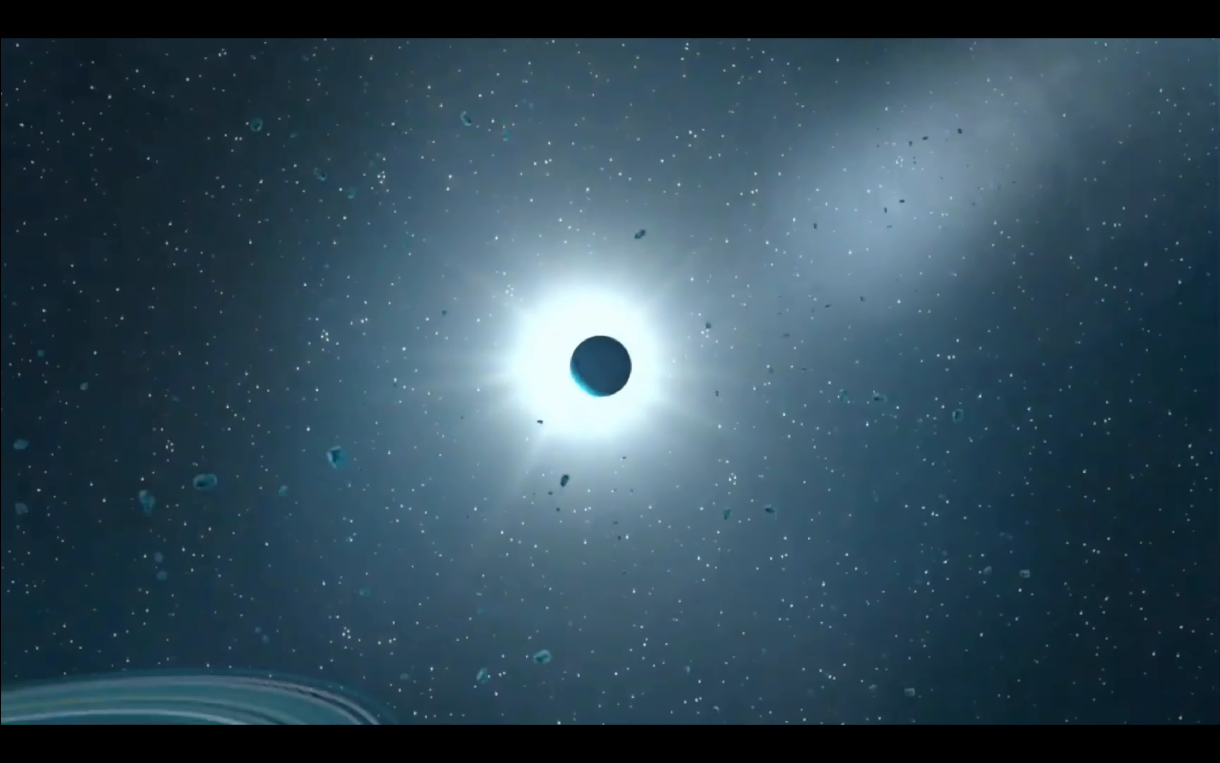
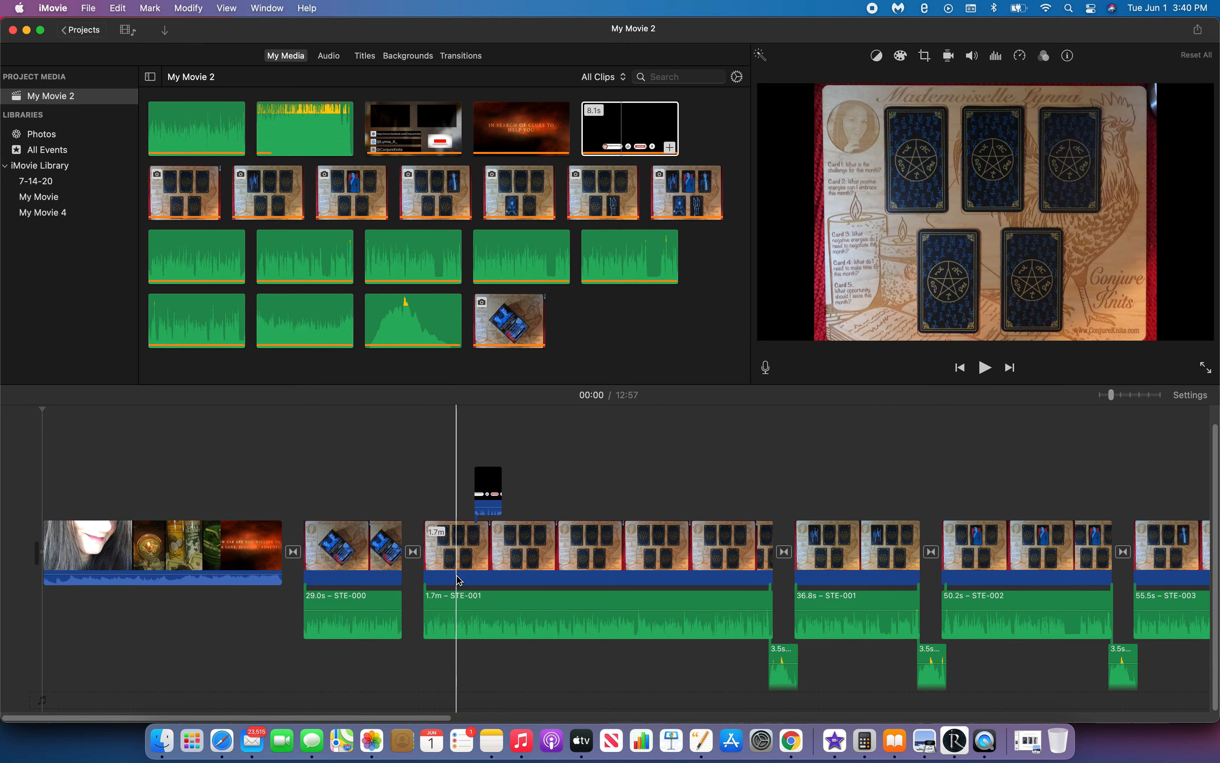
{"action": "scroll", "coordinate": [439, 575], "scroll_direction": "right", "scroll_amount": 10}
{"action": "scroll", "coordinate": [436, 570], "scroll_direction": "right", "scroll_amount": 15}
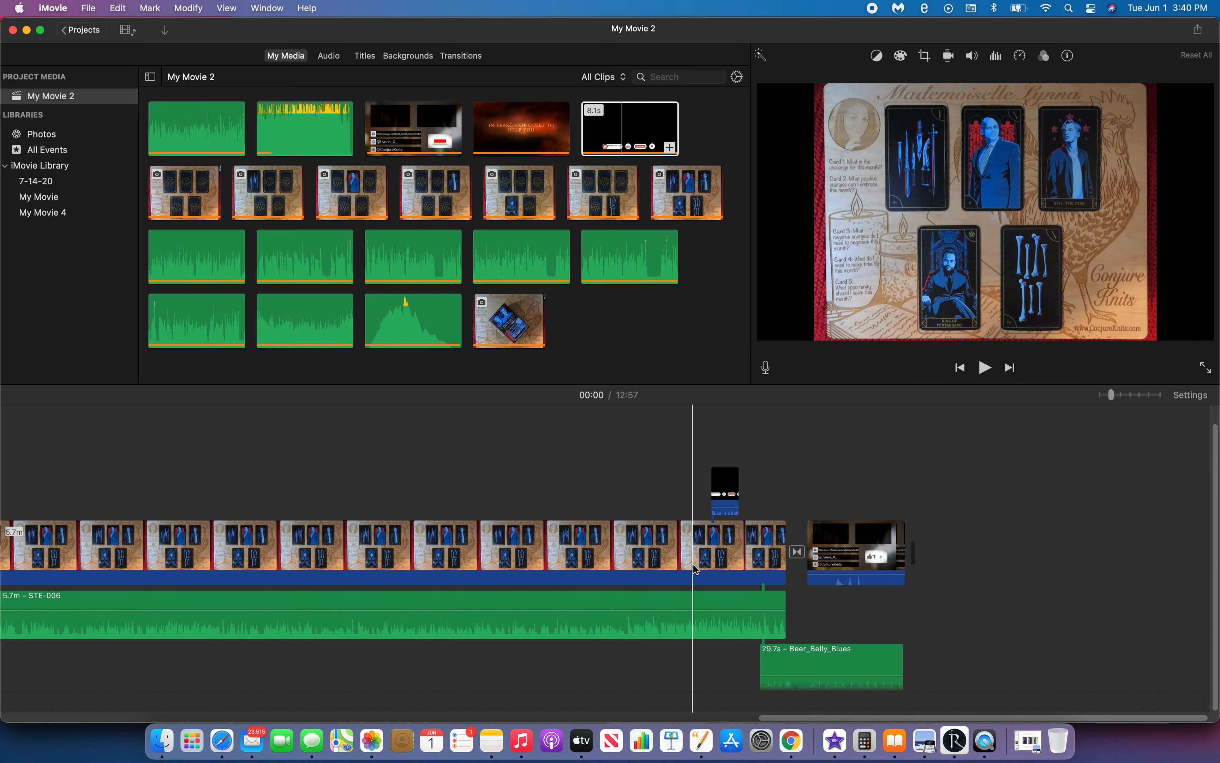
{"action": "scroll", "coordinate": [696, 569], "scroll_direction": "left", "scroll_amount": 10}
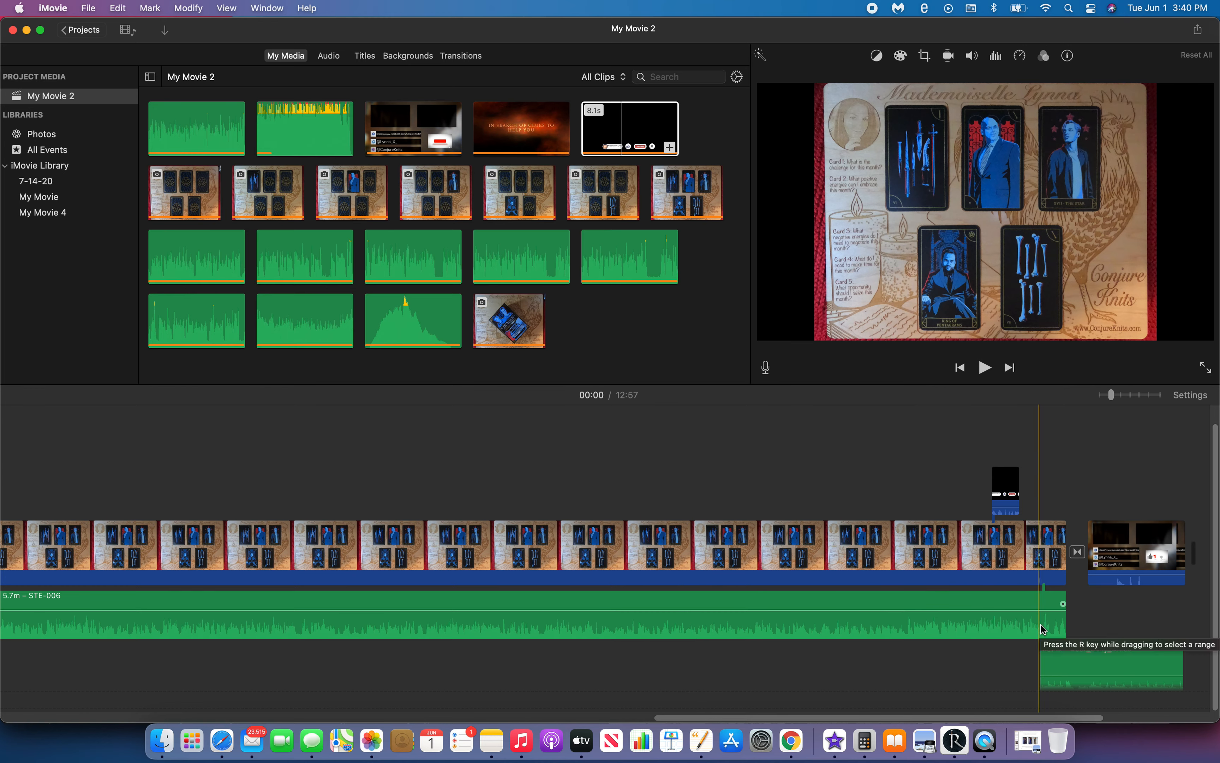
{"action": "scroll", "coordinate": [1043, 629], "scroll_direction": "left", "scroll_amount": 15}
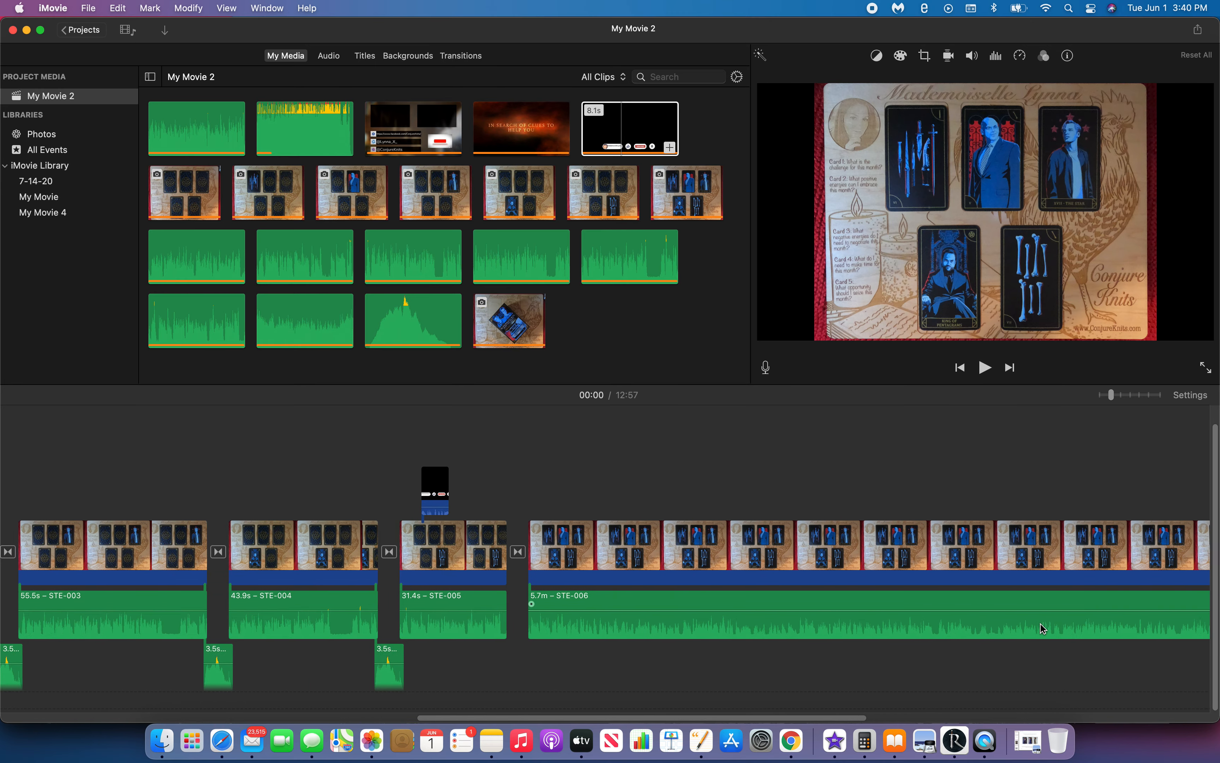
{"action": "scroll", "coordinate": [1038, 624], "scroll_direction": "left", "scroll_amount": 20}
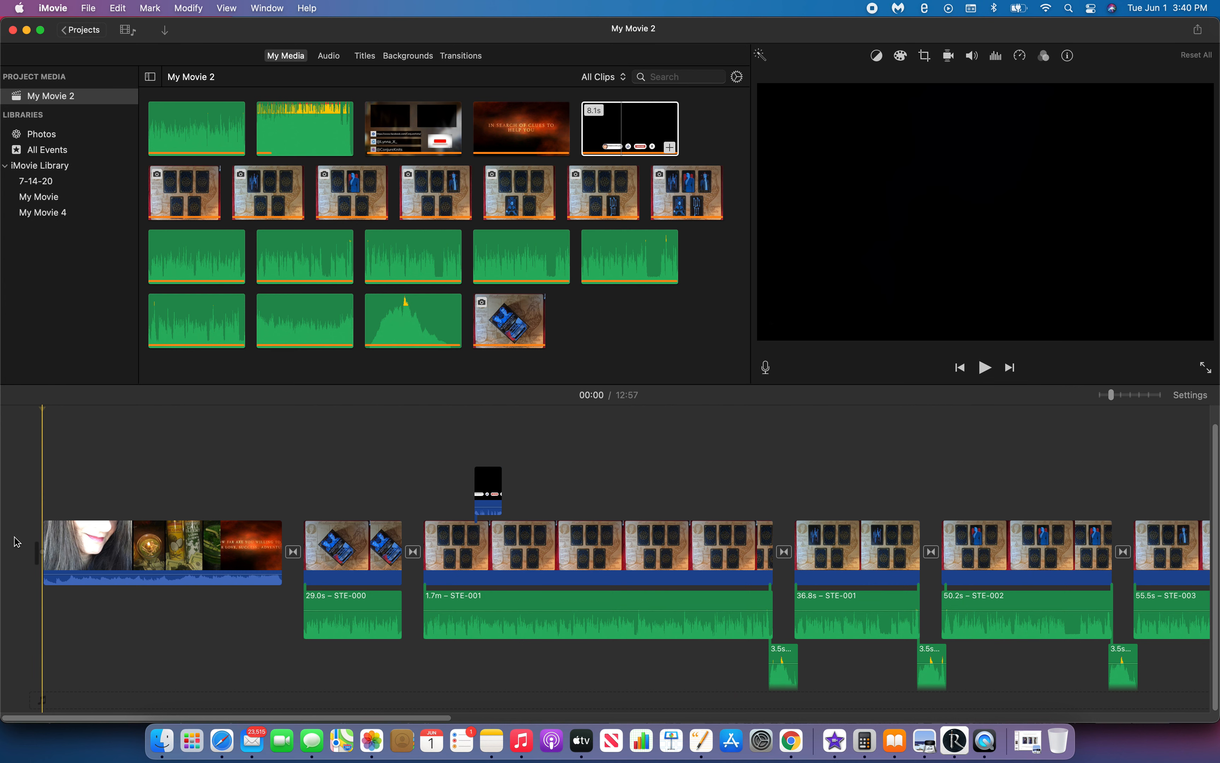
- Share the movie for YouTube & Facebook and title it "Aquarius TarotScope for June 2021"
{"action": "left_click", "coordinate": [28, 452]}
{"action": "left_click", "coordinate": [96, 14]}
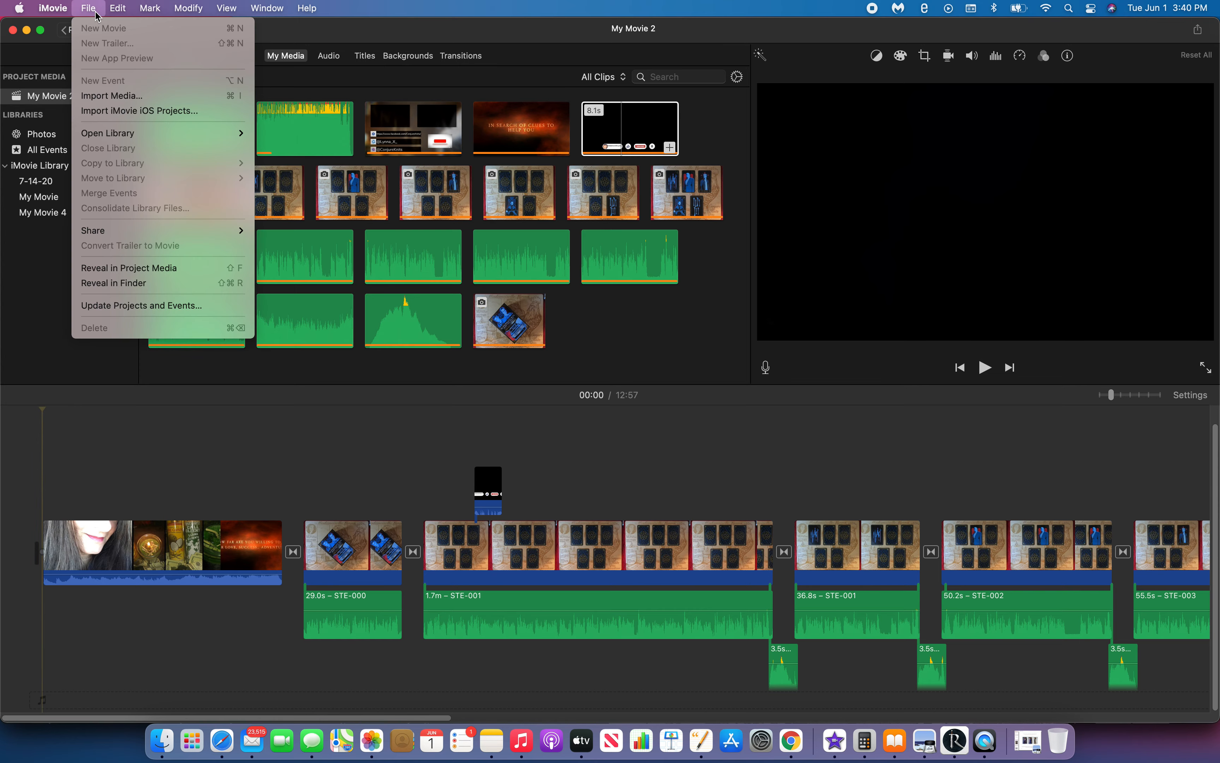
{"action": "mouse_move", "coordinate": [121, 233]}
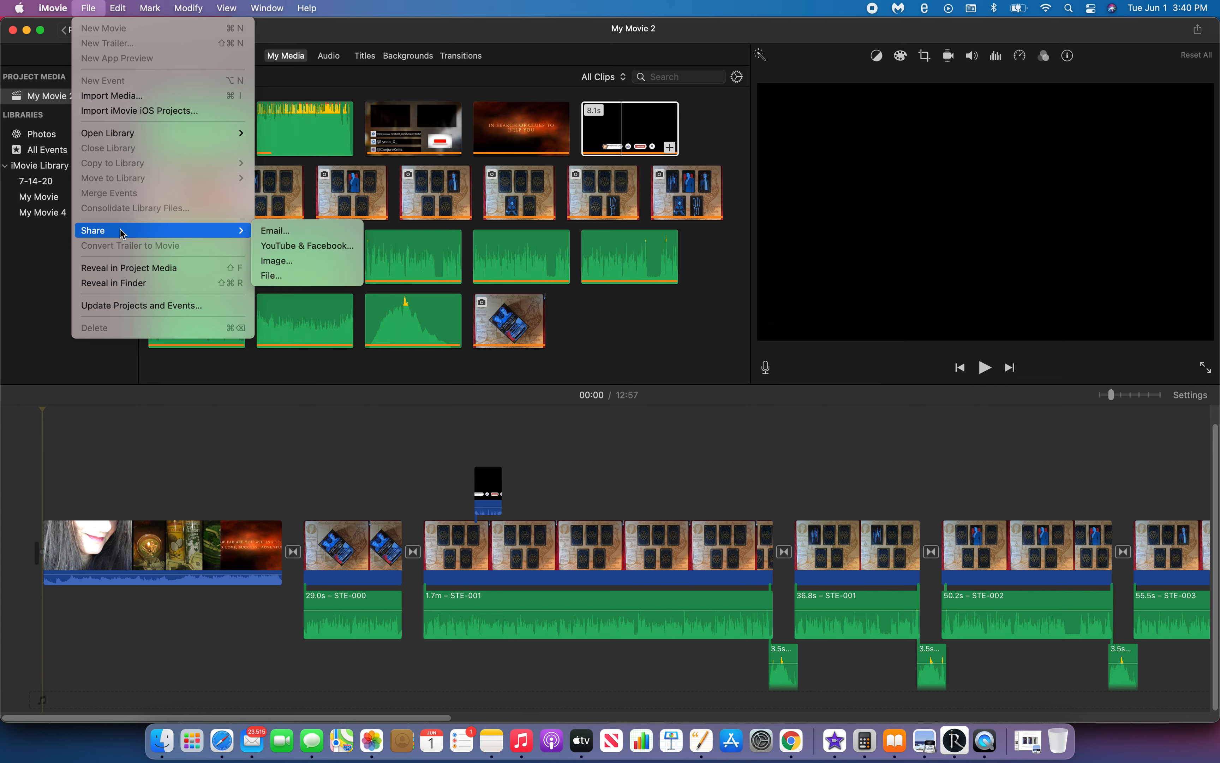
{"action": "left_click", "coordinate": [292, 246]}
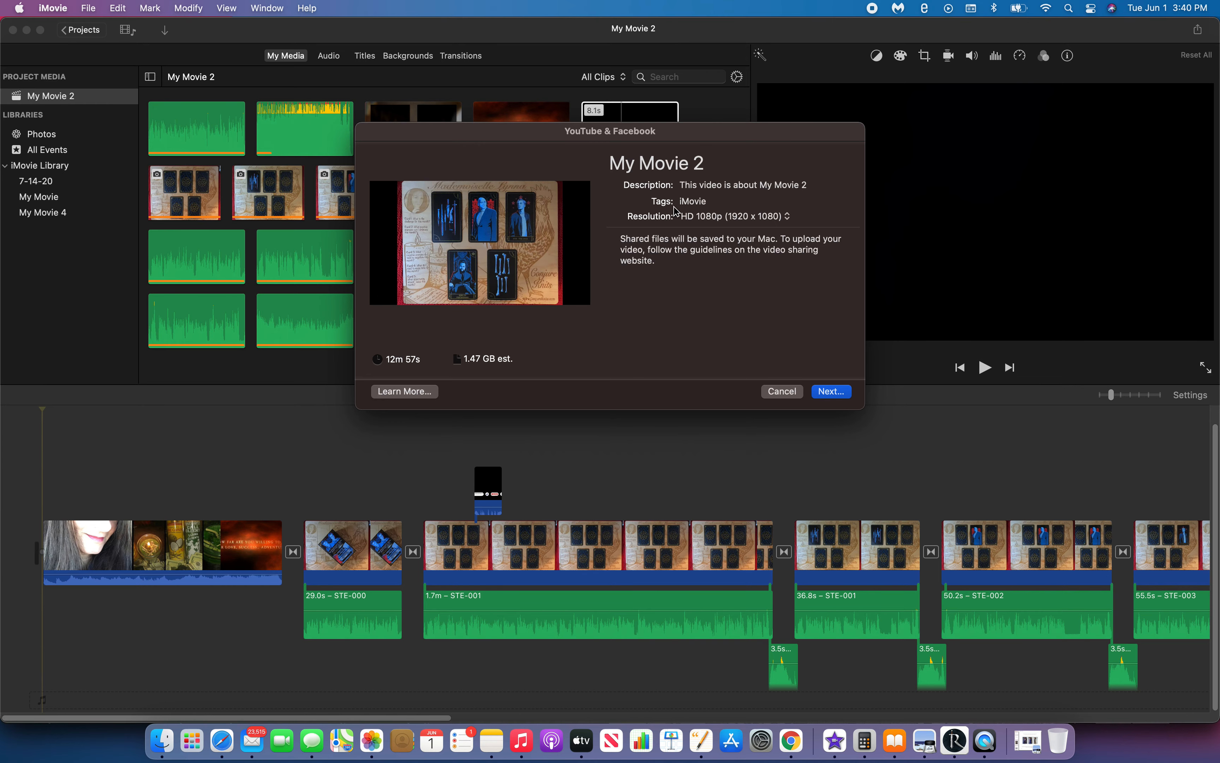
{"action": "left_click", "coordinate": [665, 163]}
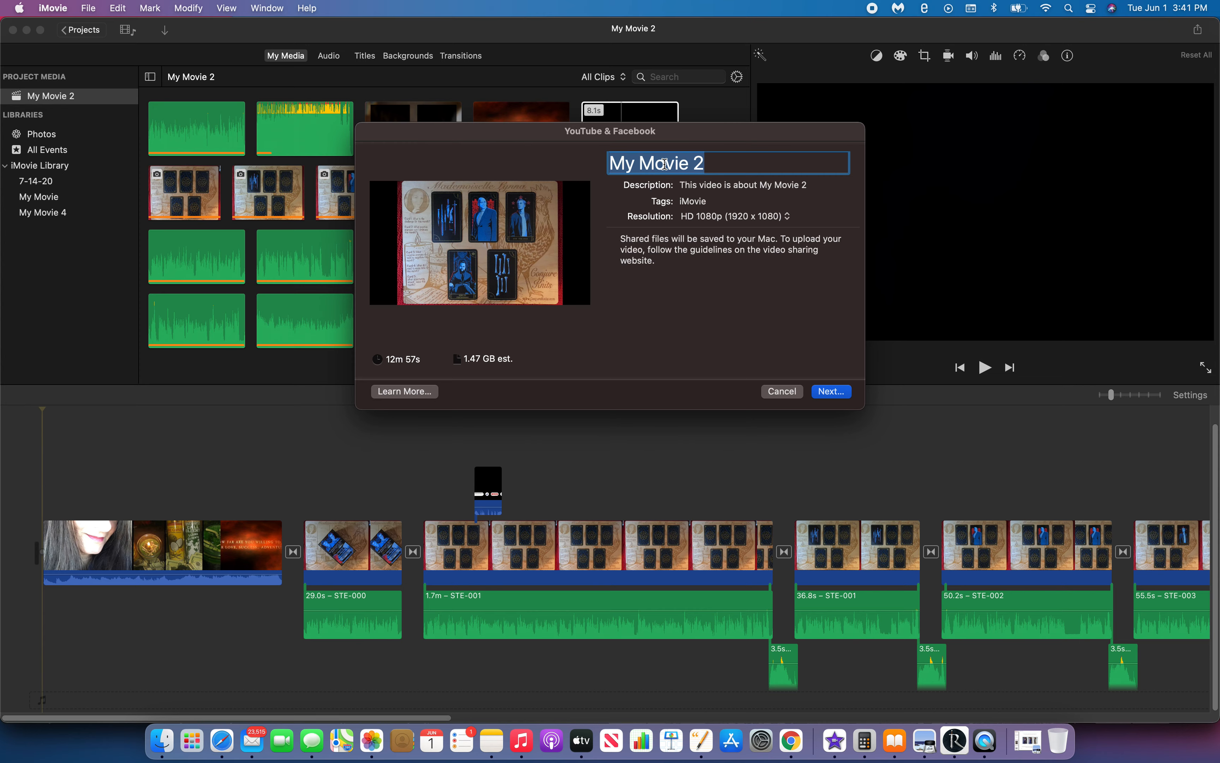
{"action": "type", "text": "Aqua"}
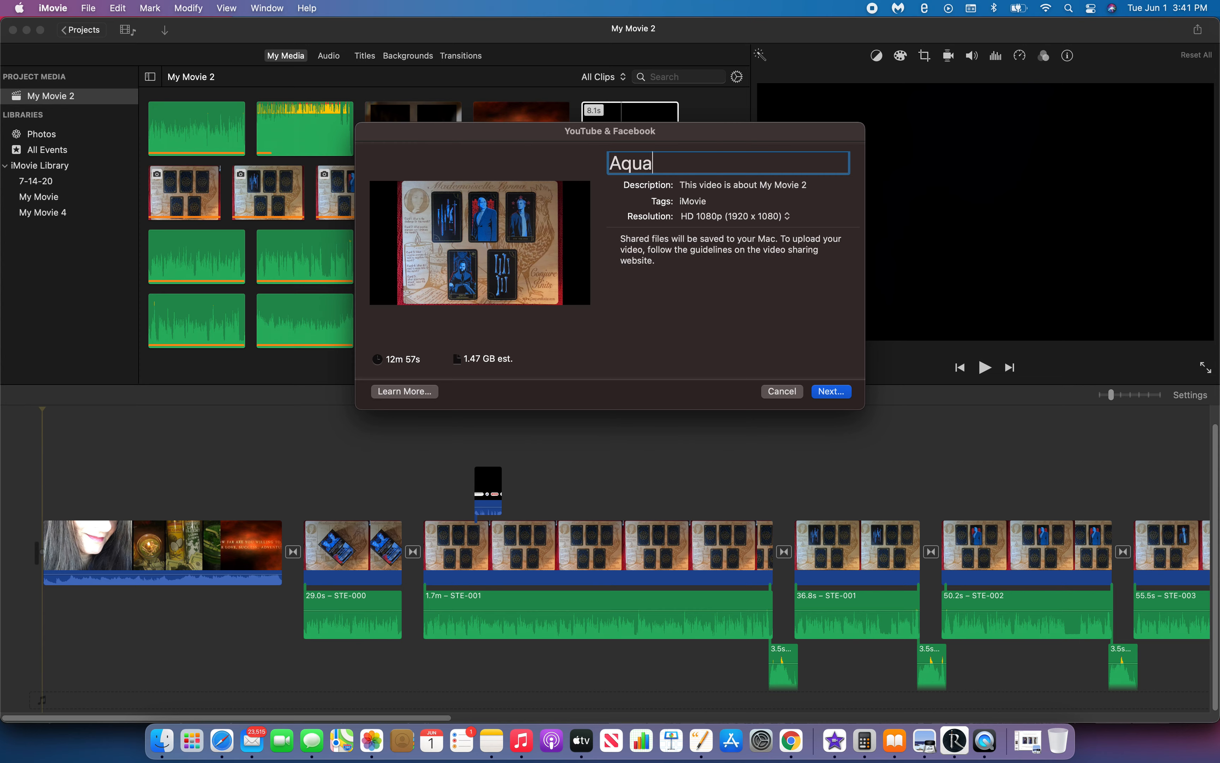
{"action": "type", "text": "rius TarotSc"}
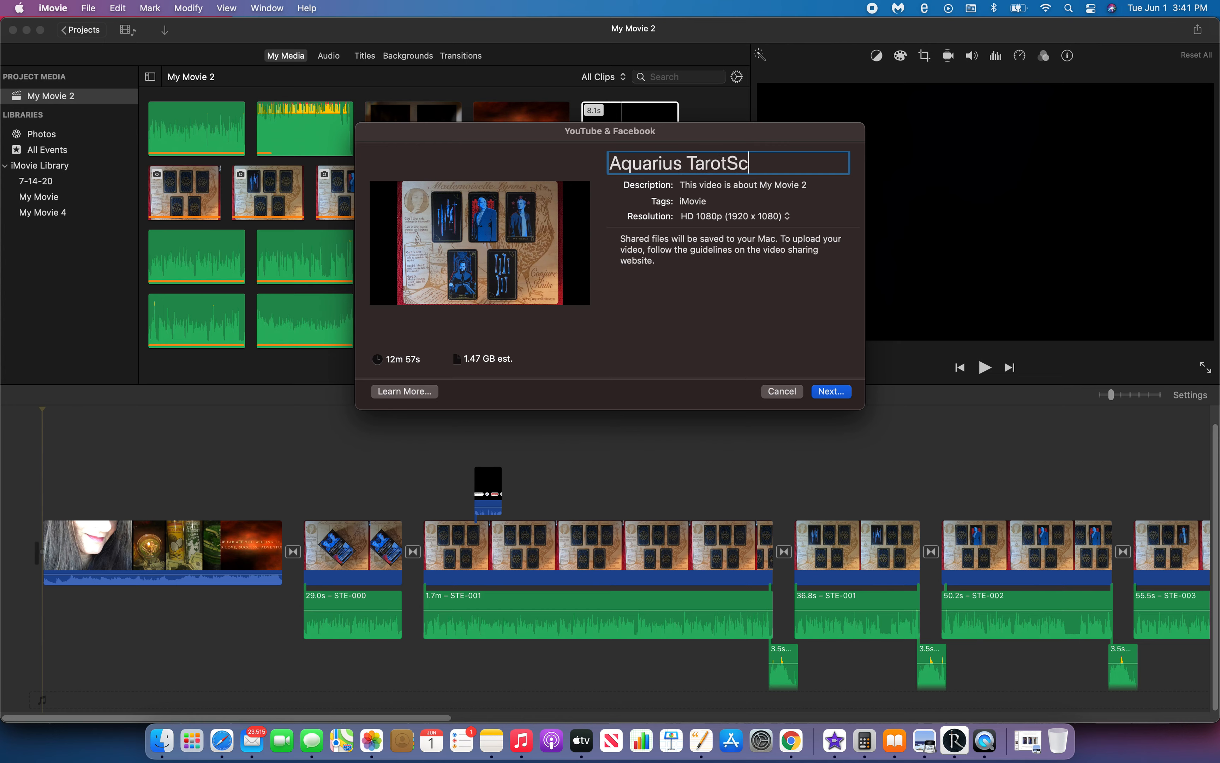
{"action": "type", "text": "ope for June 2"}
{"action": "type", "text": "021"}
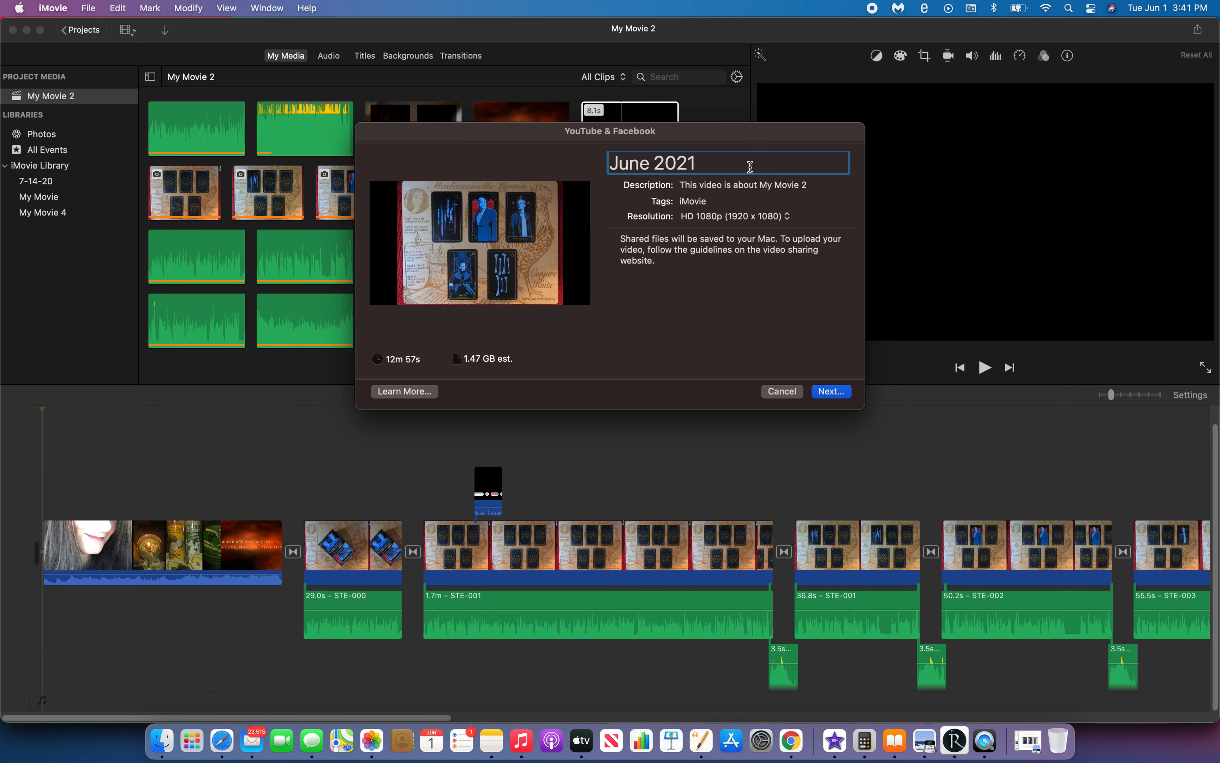
- Clear the default description and the iMovie tag from the share settings
{"action": "double_click", "coordinate": [744, 185]}
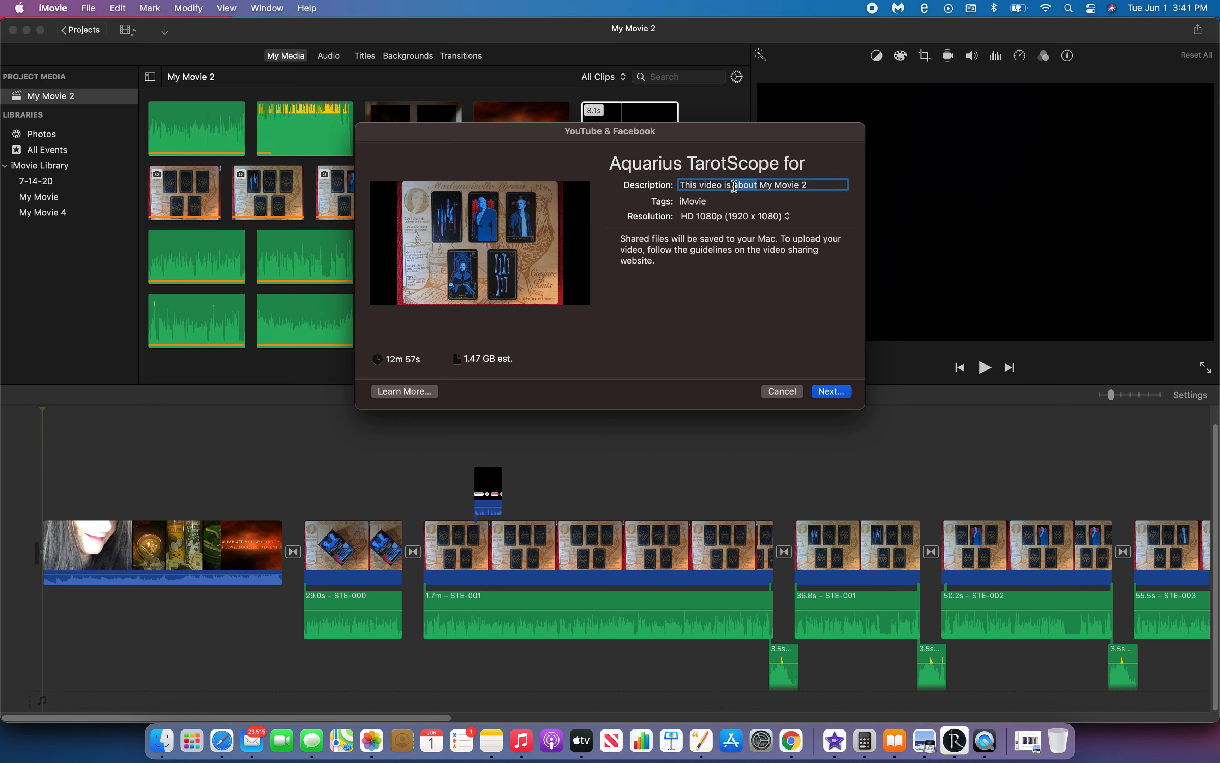
{"action": "triple_click", "coordinate": [735, 187]}
{"action": "key", "text": "BackSpace"}
{"action": "double_click", "coordinate": [701, 202]}
{"action": "key", "text": "BackSpace"}
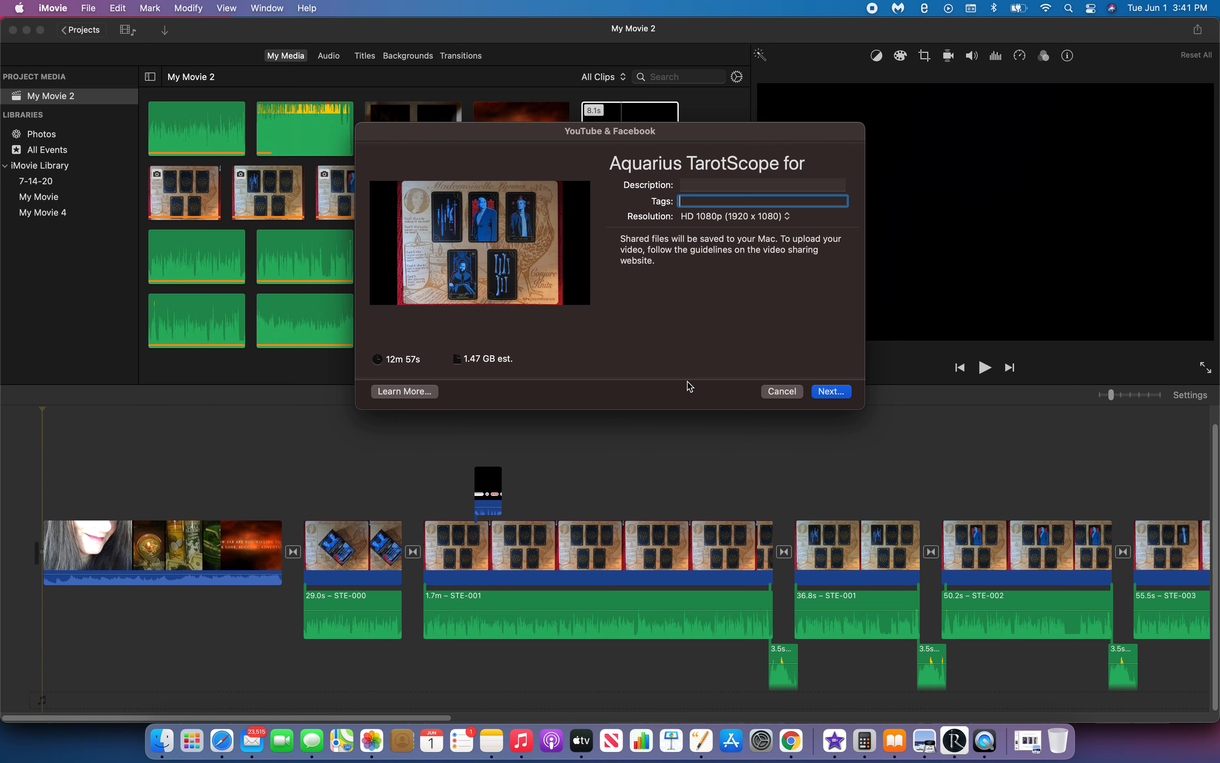
- Save the exported movie as "Aquarius TarotScope for June 2021" in the GoPro folder
{"action": "left_click", "coordinate": [834, 393]}
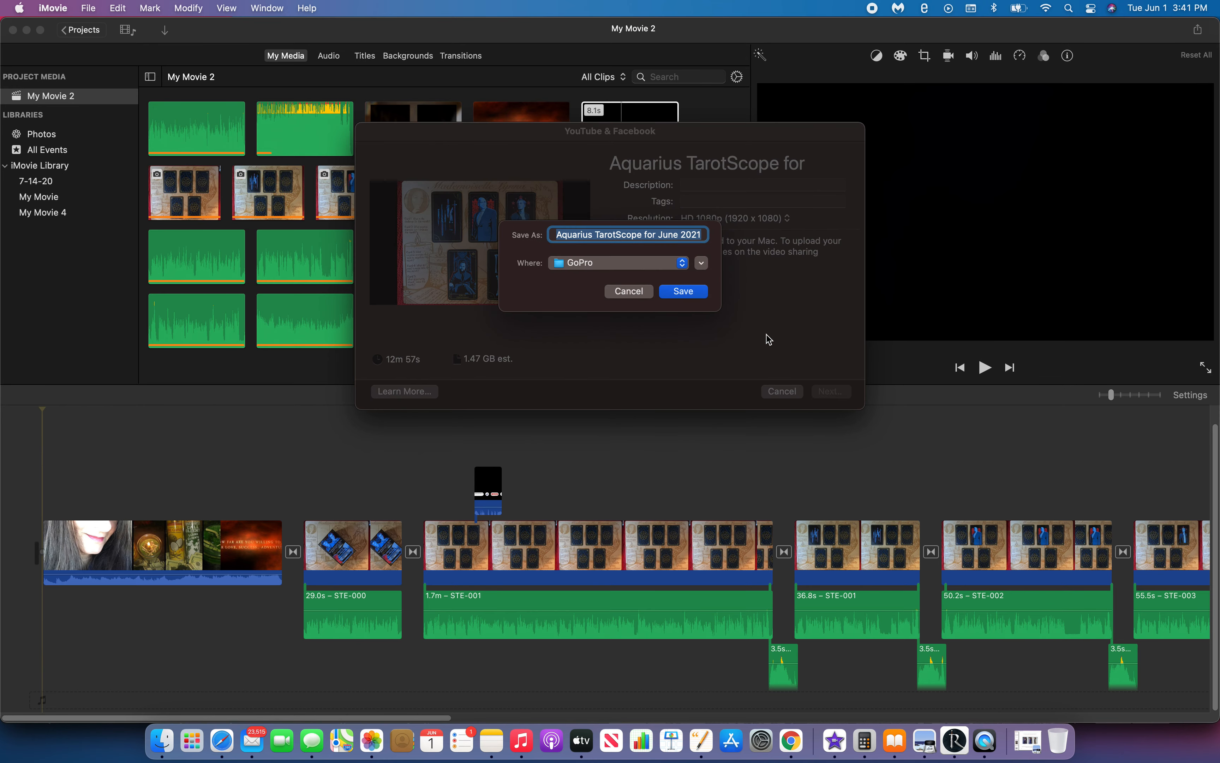
{"action": "left_click", "coordinate": [607, 266]}
{"action": "left_click", "coordinate": [607, 266]}
{"action": "left_click", "coordinate": [610, 270]}
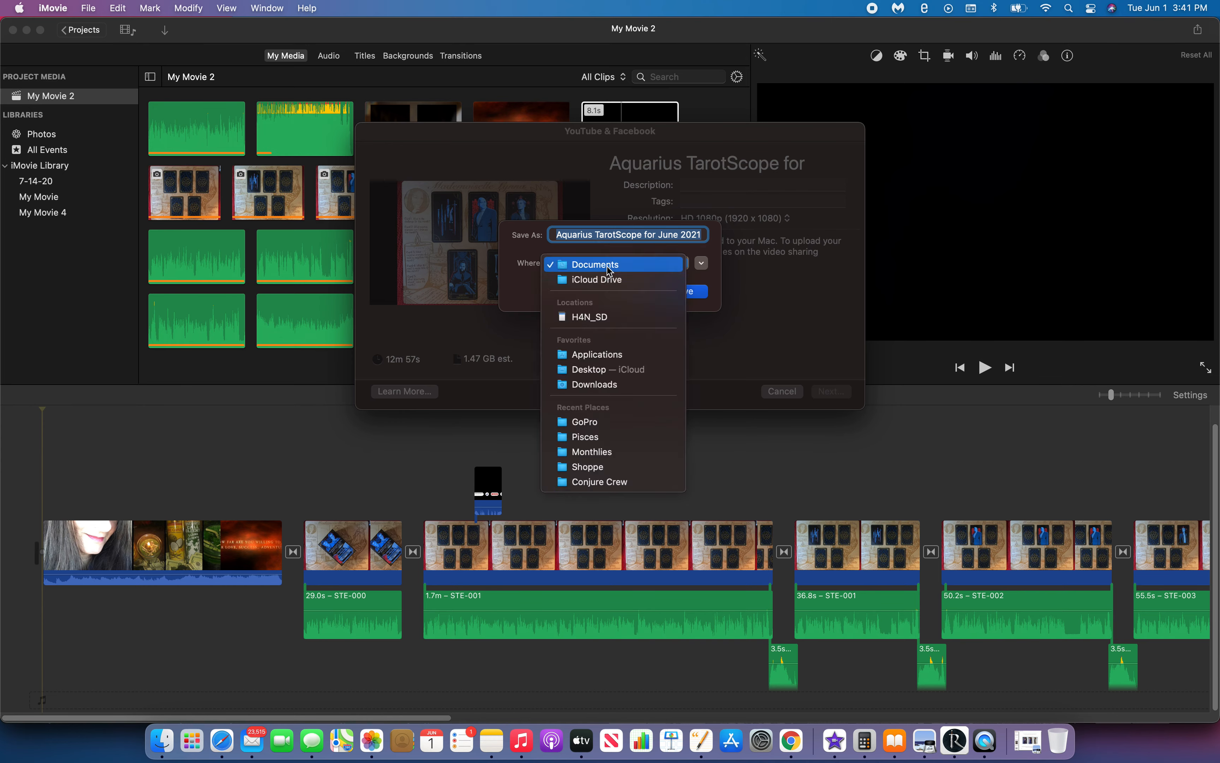
{"action": "left_click", "coordinate": [598, 427]}
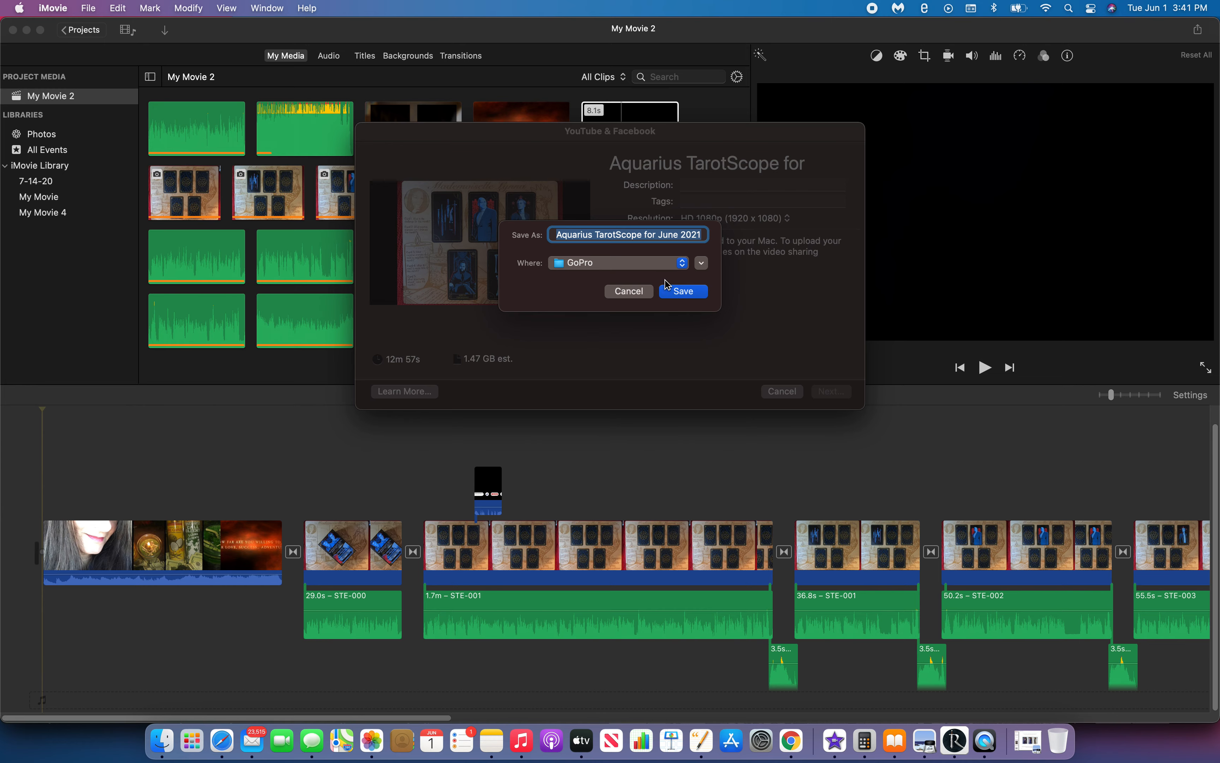
{"action": "left_click", "coordinate": [682, 293]}
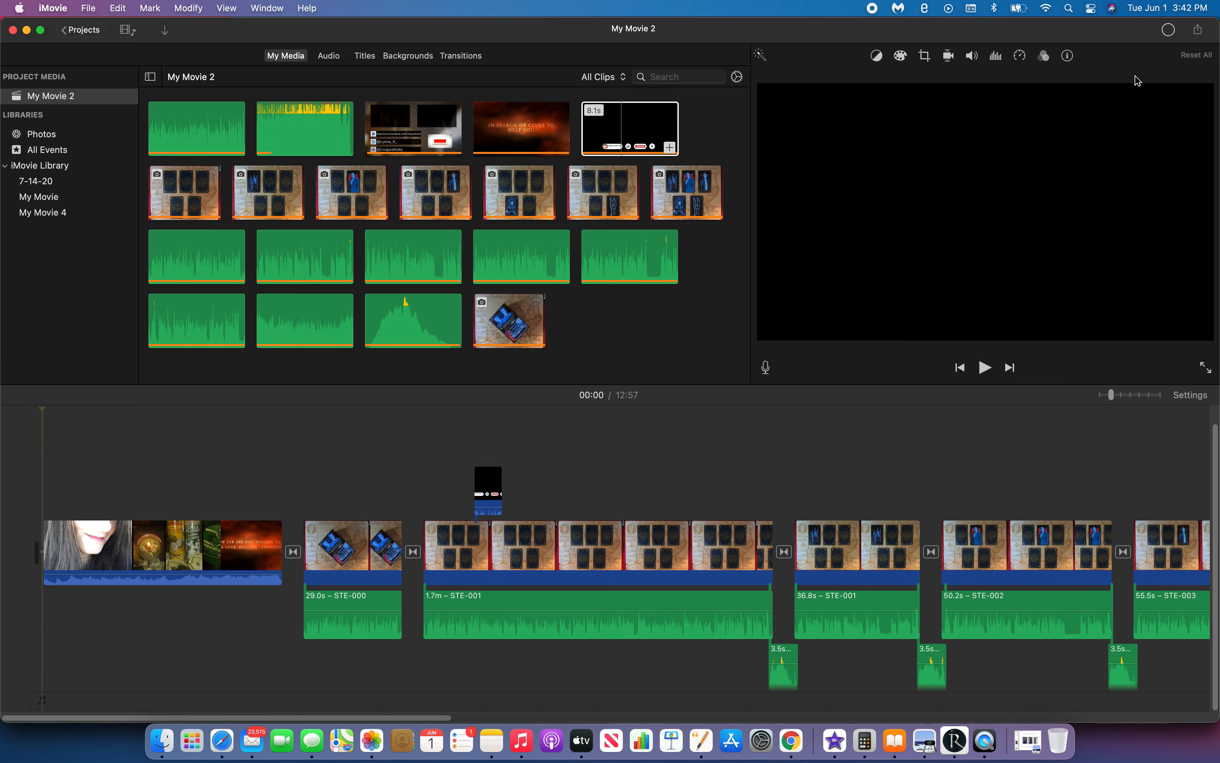
- Check the movie's export progress and dismiss the share notification once the export has finished
{"action": "left_click", "coordinate": [1169, 31]}
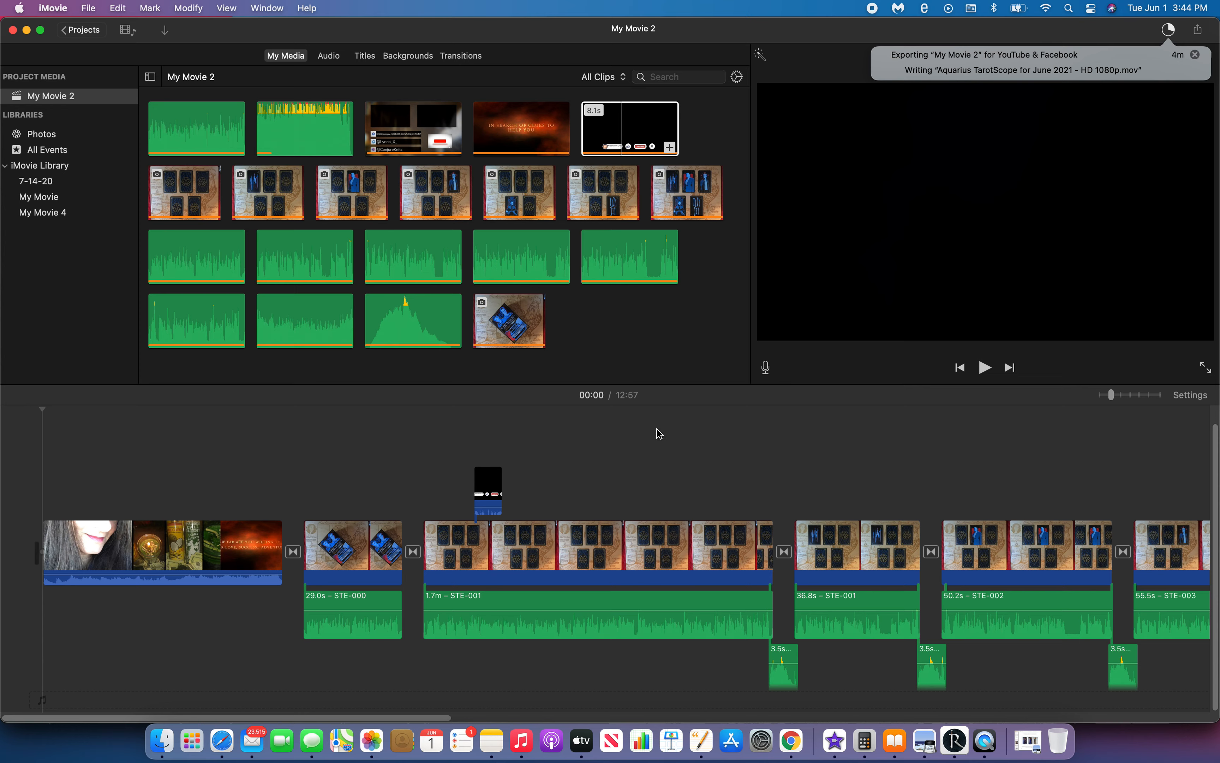
{"action": "left_click", "coordinate": [487, 488]}
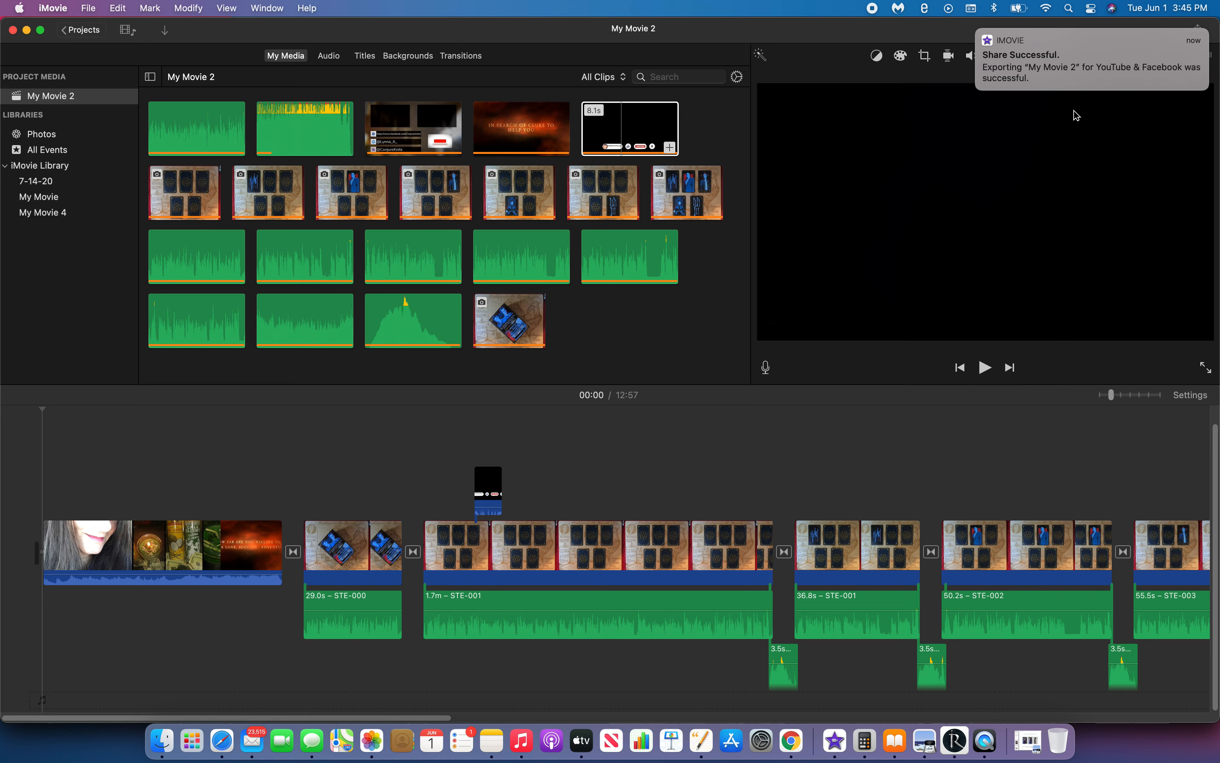
{"action": "mouse_move", "coordinate": [1084, 62]}
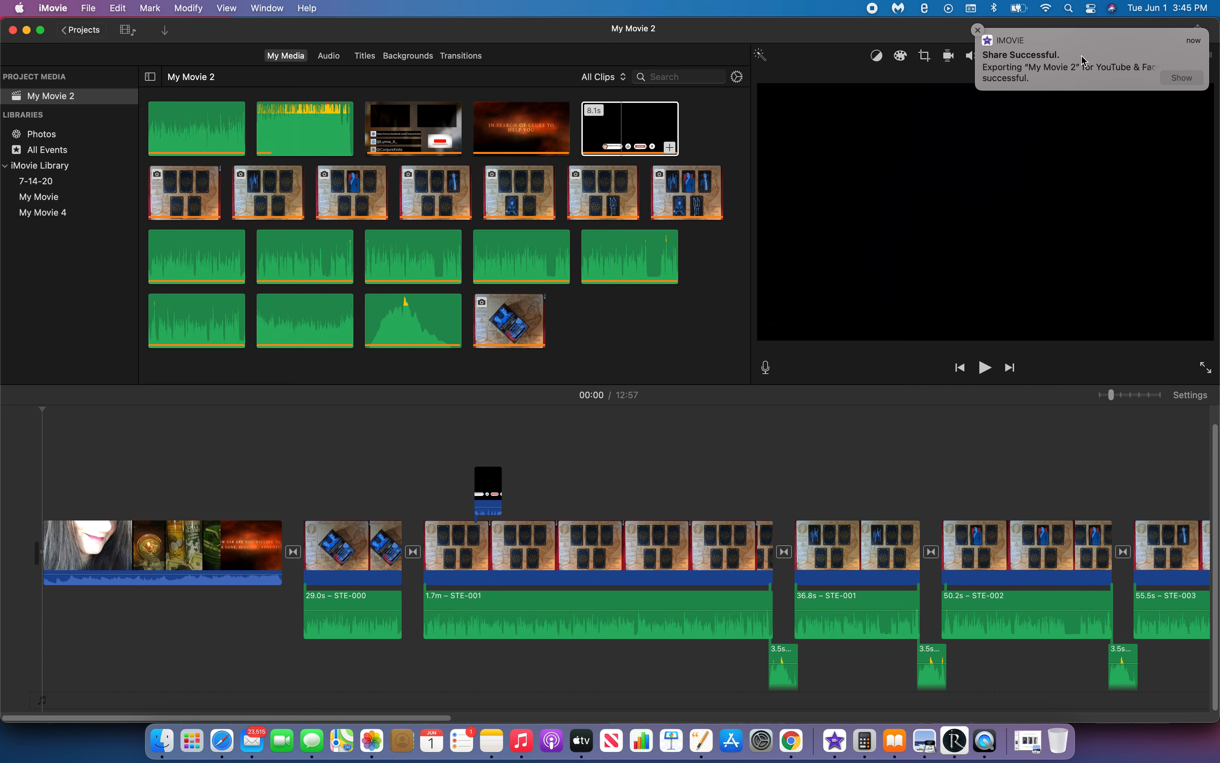
{"action": "left_click", "coordinate": [980, 30]}
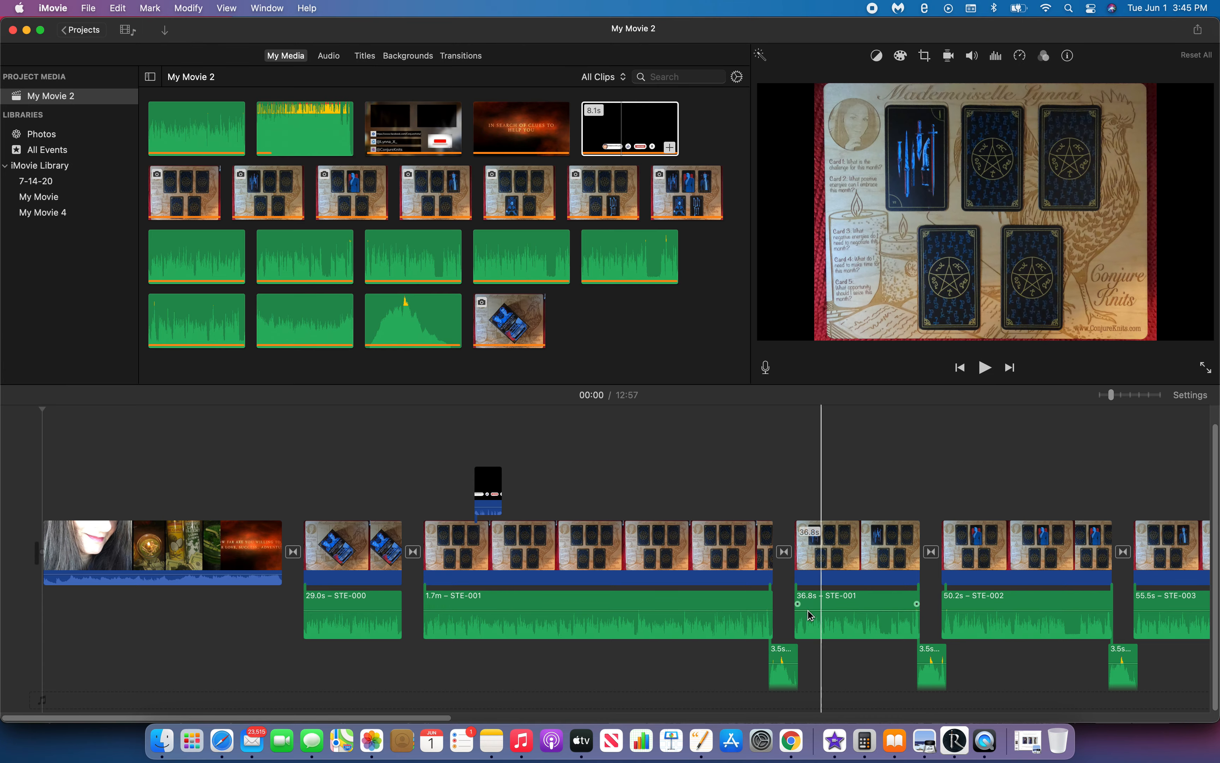
- Switch to YouTube Studio in Chrome, refresh the dashboard, and start a video upload from the GoPro folder
{"action": "left_click", "coordinate": [791, 740]}
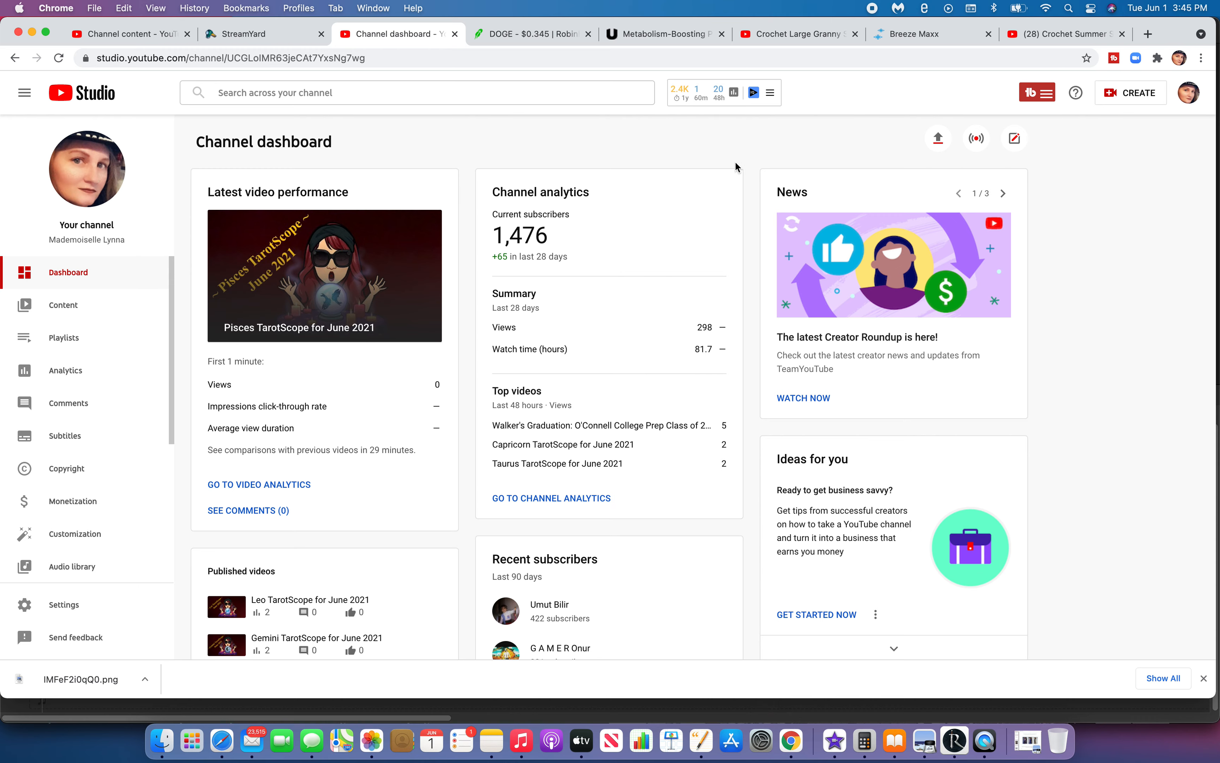
{"action": "left_click", "coordinate": [57, 59]}
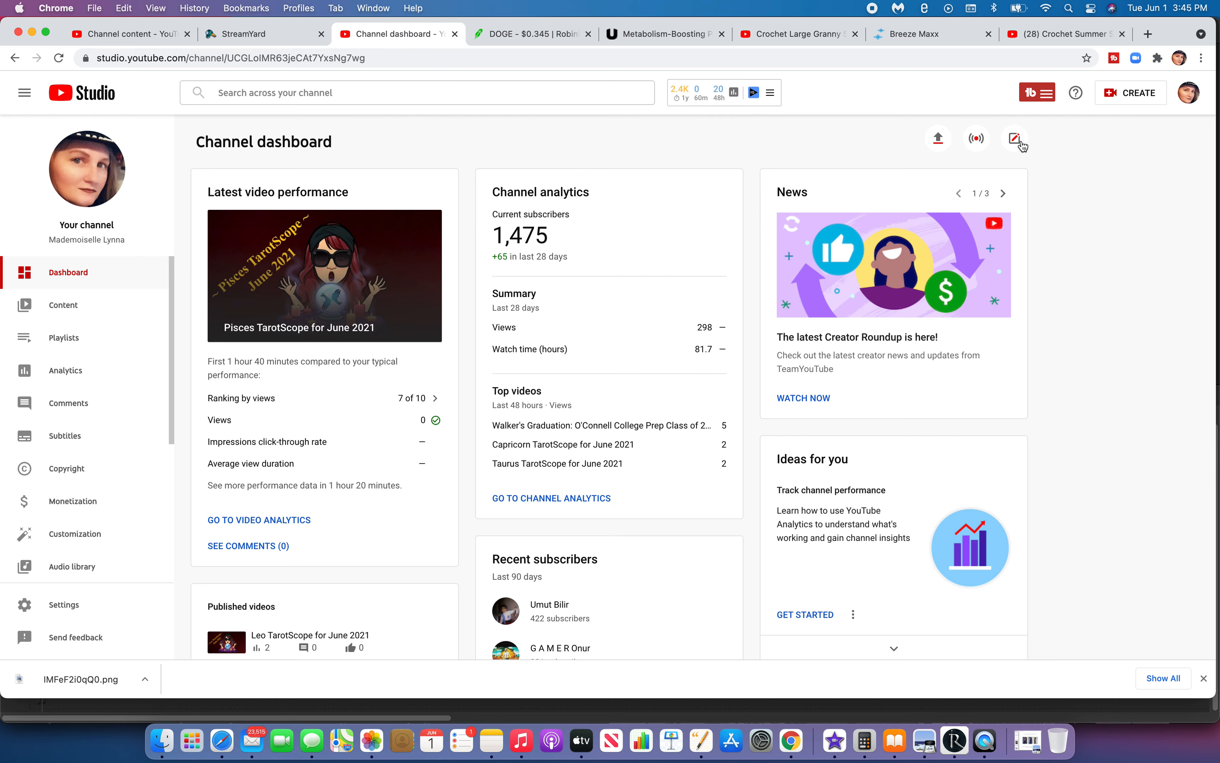
{"action": "left_click", "coordinate": [939, 141]}
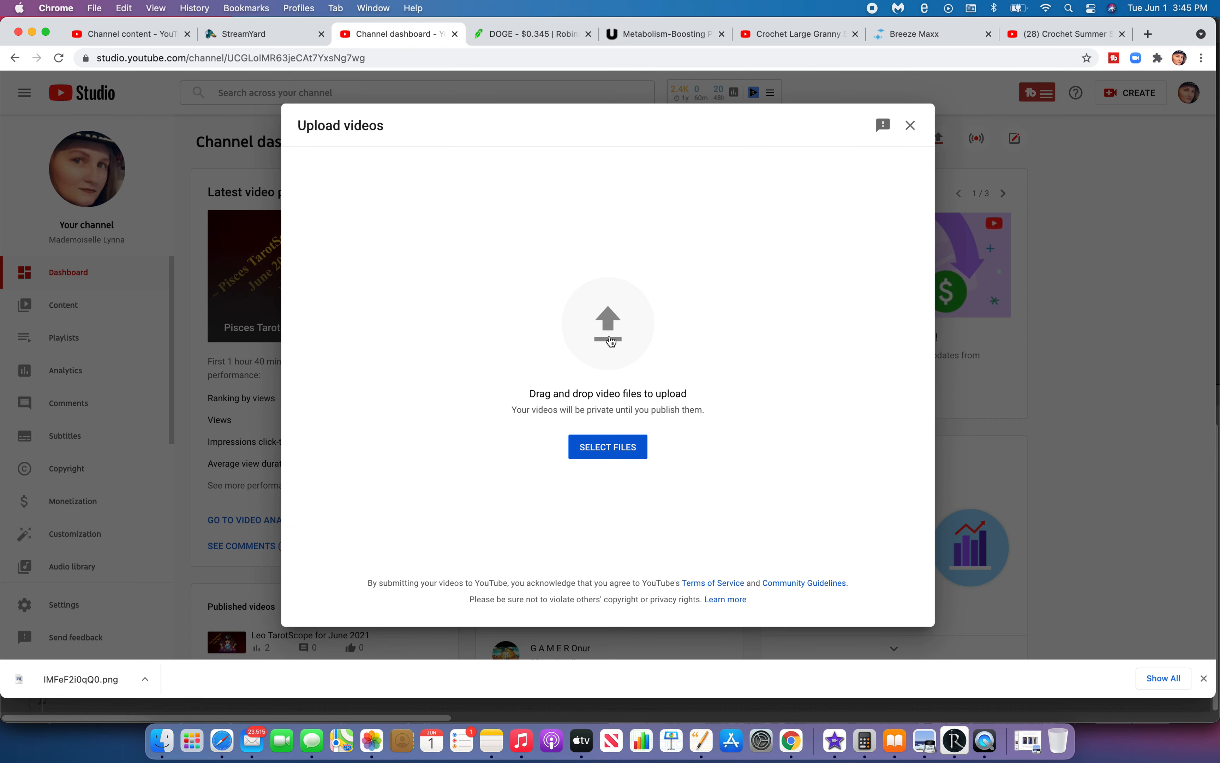
{"action": "left_click", "coordinate": [609, 336]}
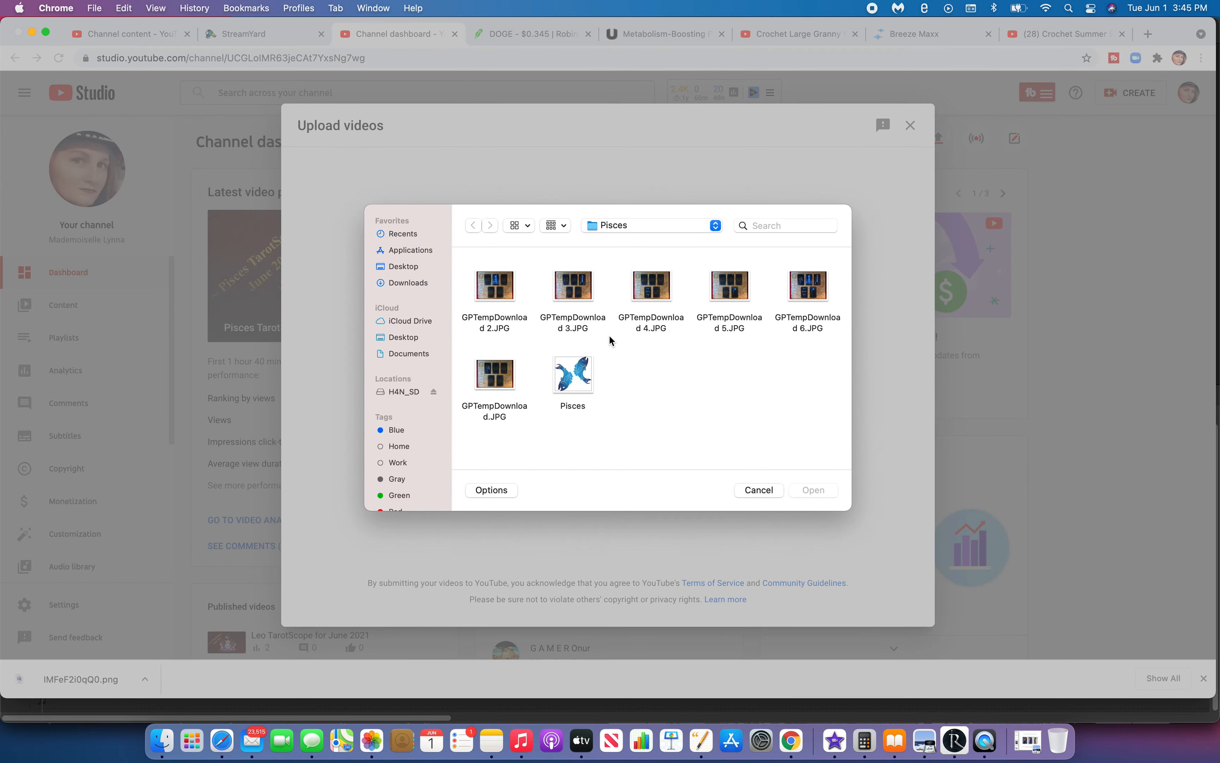
{"action": "left_click", "coordinate": [655, 226]}
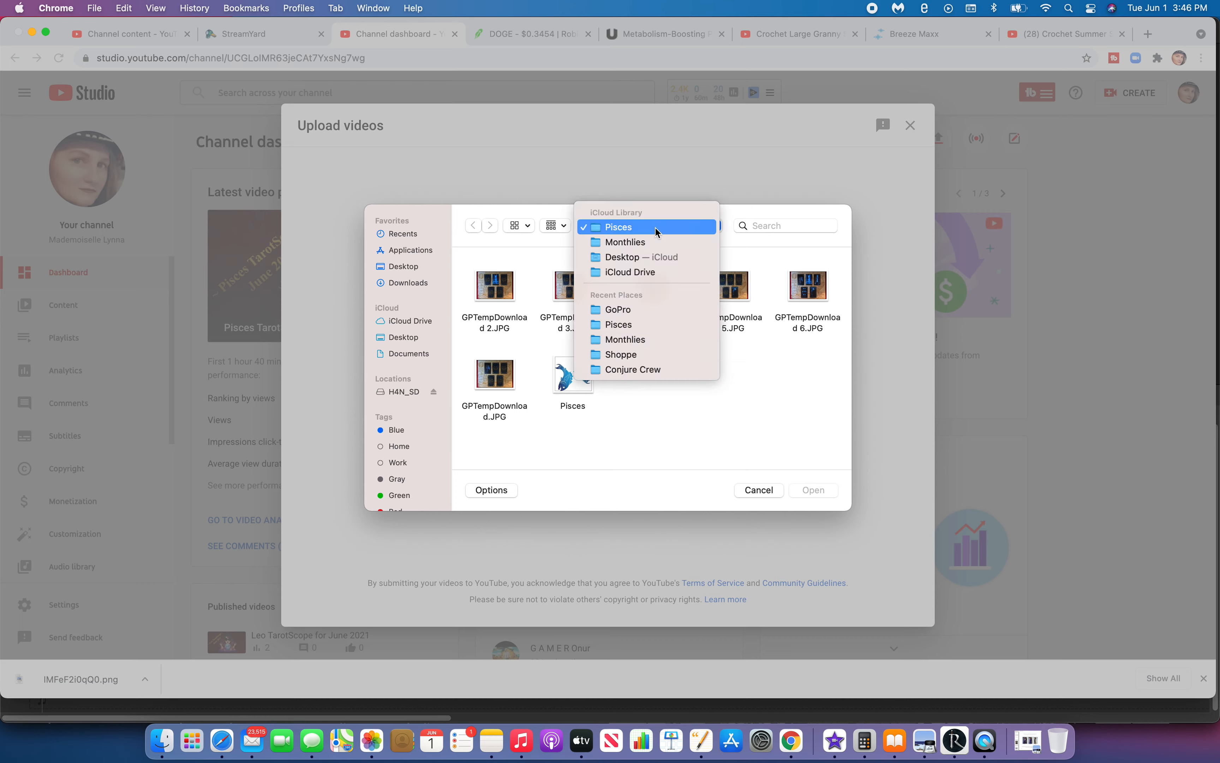
{"action": "left_click", "coordinate": [639, 310]}
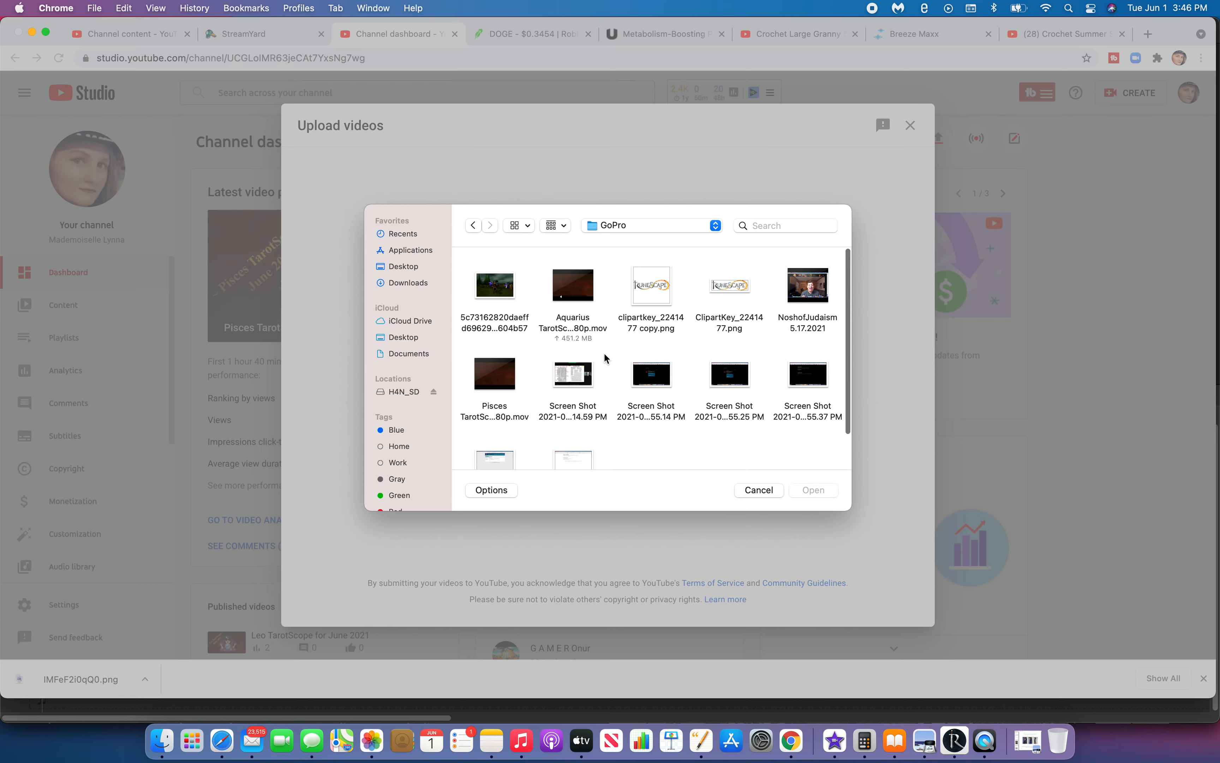
- Move the old Pisces TarotScope video file in the GoPro folder to the trash
{"action": "mouse_move", "coordinate": [509, 376]}
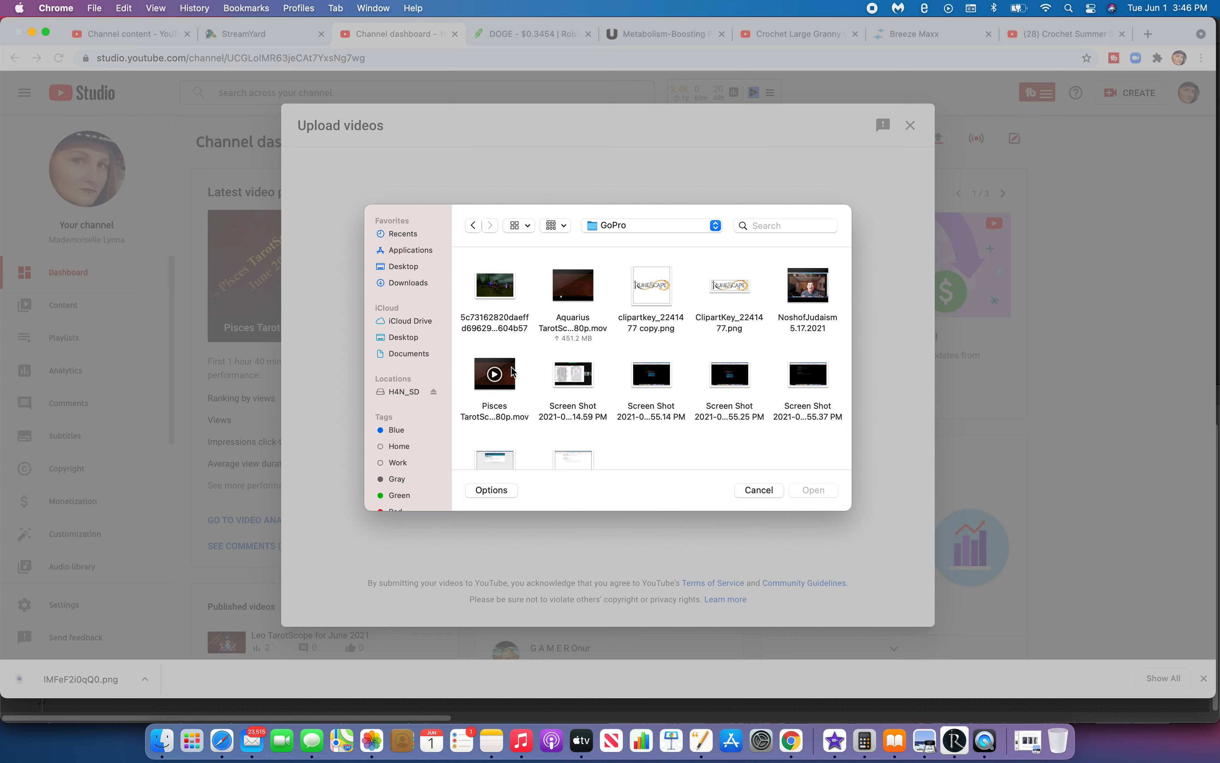
{"action": "right_click", "coordinate": [512, 372]}
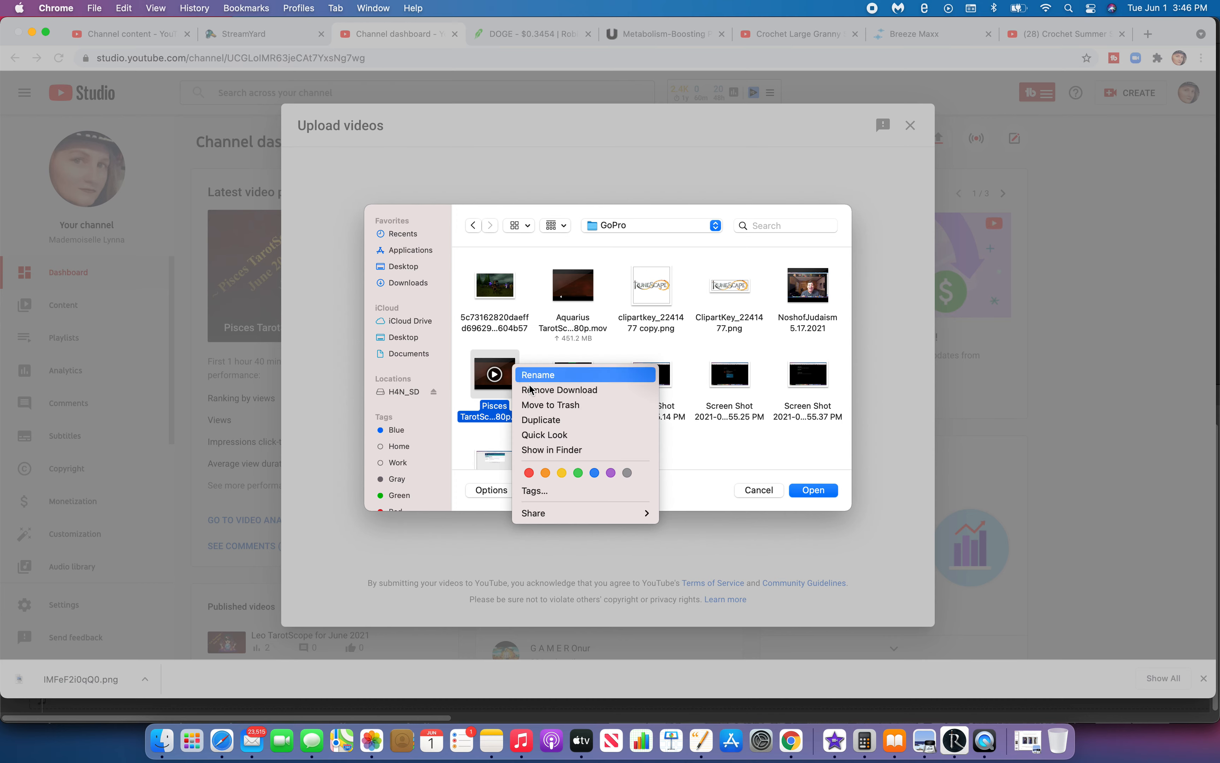
{"action": "left_click", "coordinate": [536, 405]}
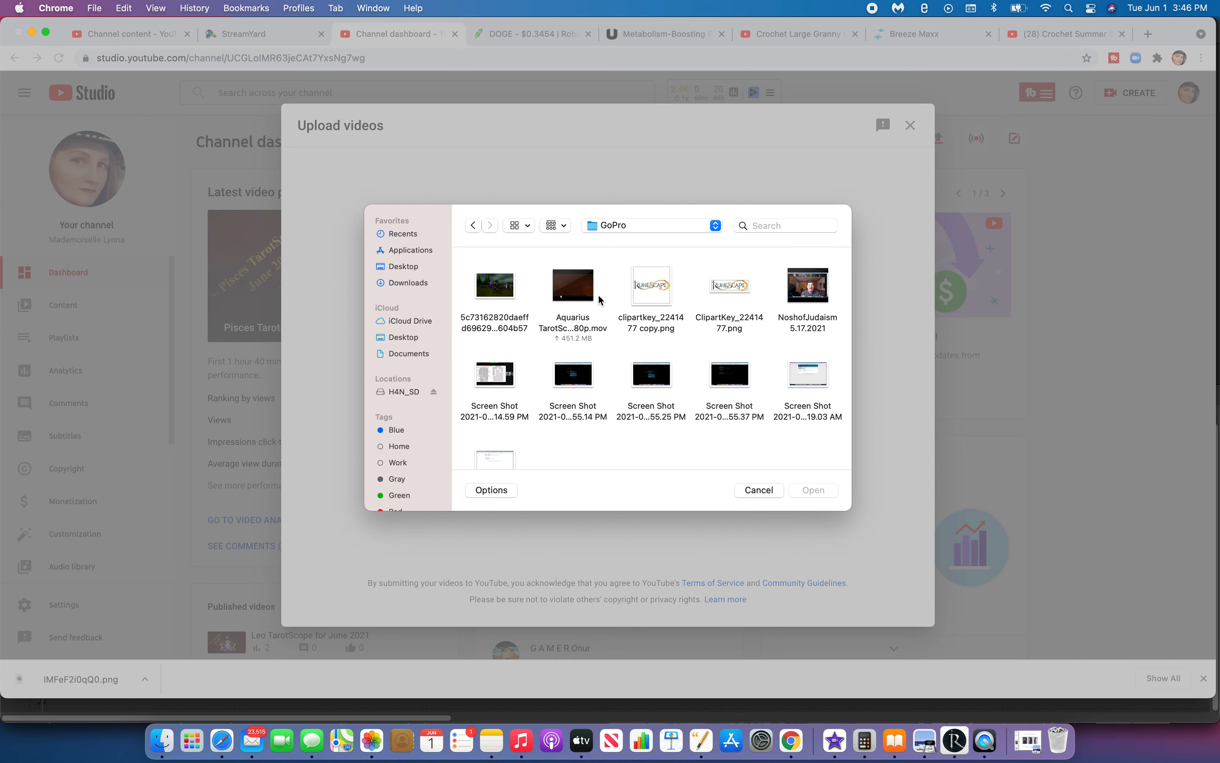
- Upload the Aquarius TarotScope .mov file and shorten its title to "Aquarius TarotScope for June 2021"
{"action": "left_click", "coordinate": [589, 281]}
{"action": "key", "text": "Return"}
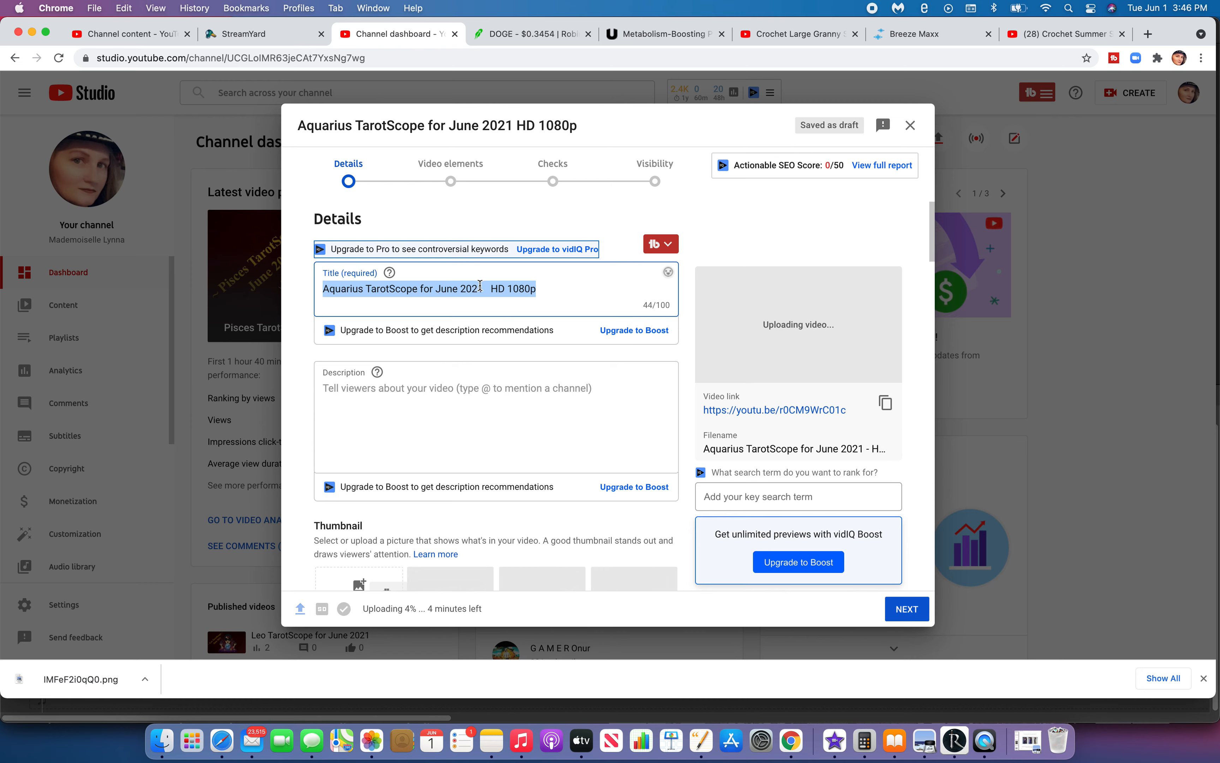
{"action": "left_click", "coordinate": [487, 290]}
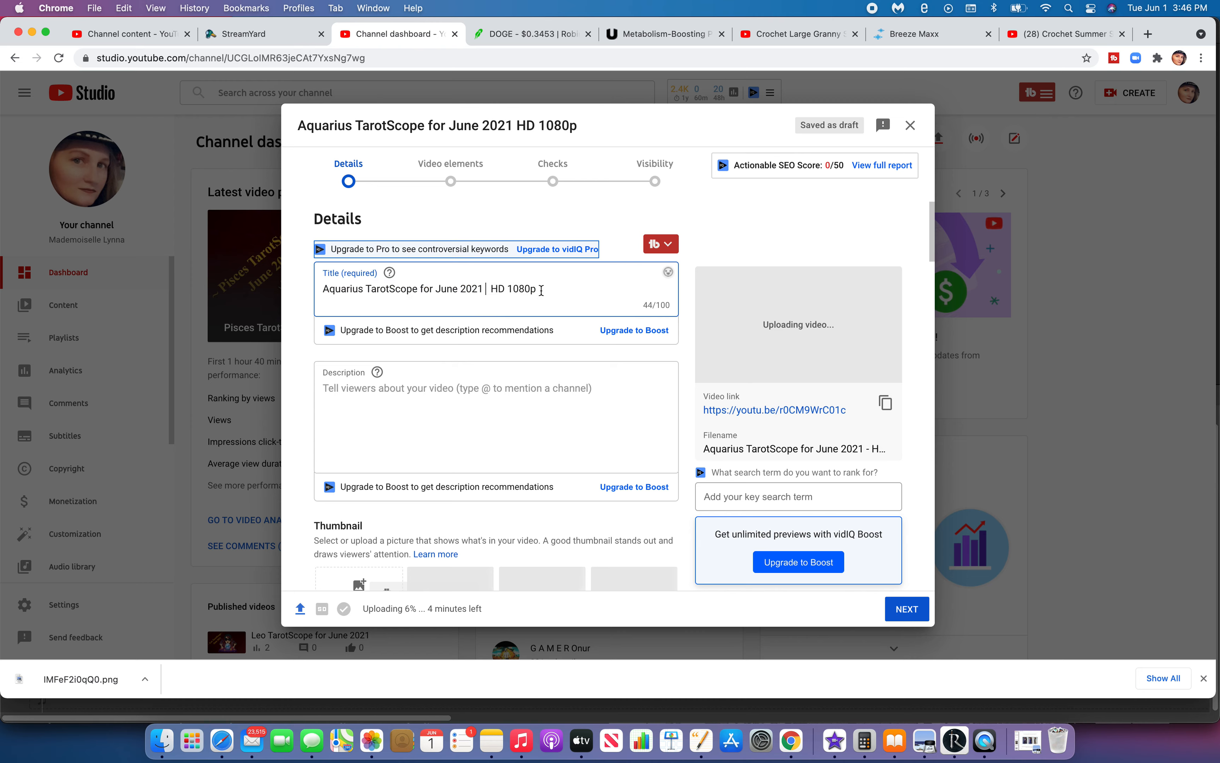
{"action": "left_click_drag", "start_coordinate": [486, 290], "coordinate": [543, 290]}
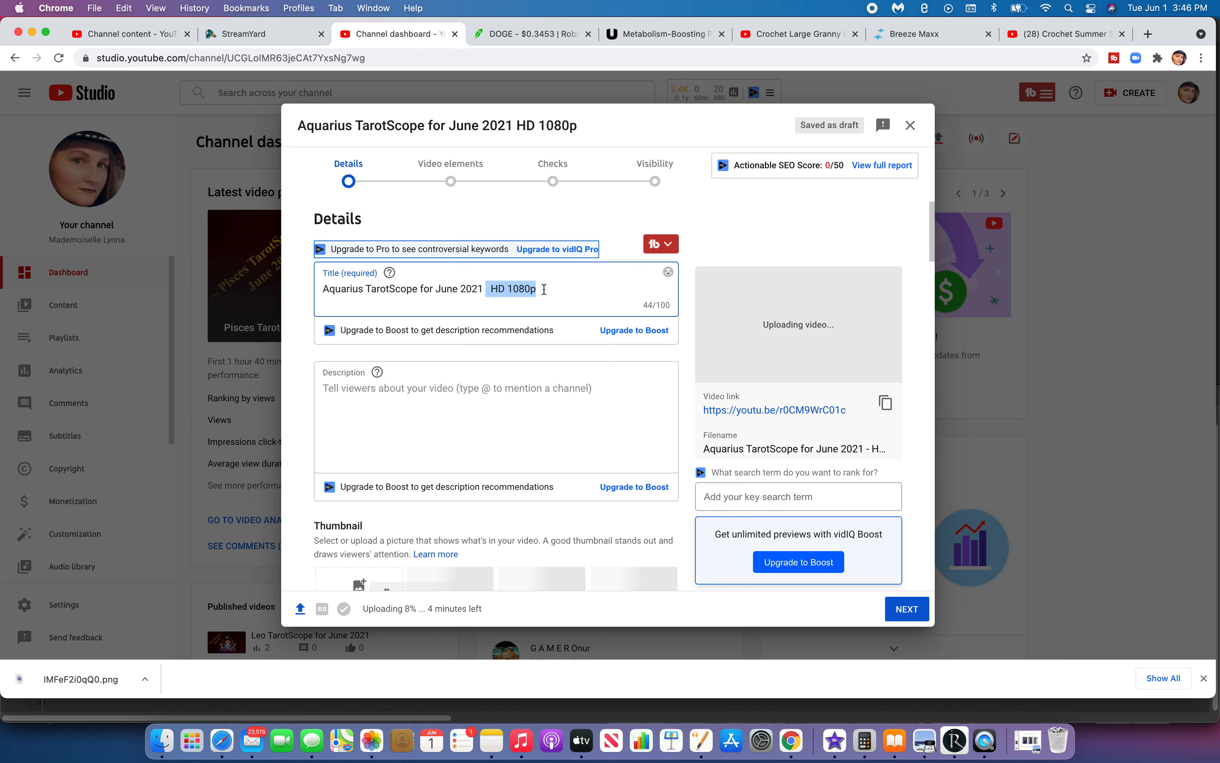
{"action": "key", "text": "BackSpace"}
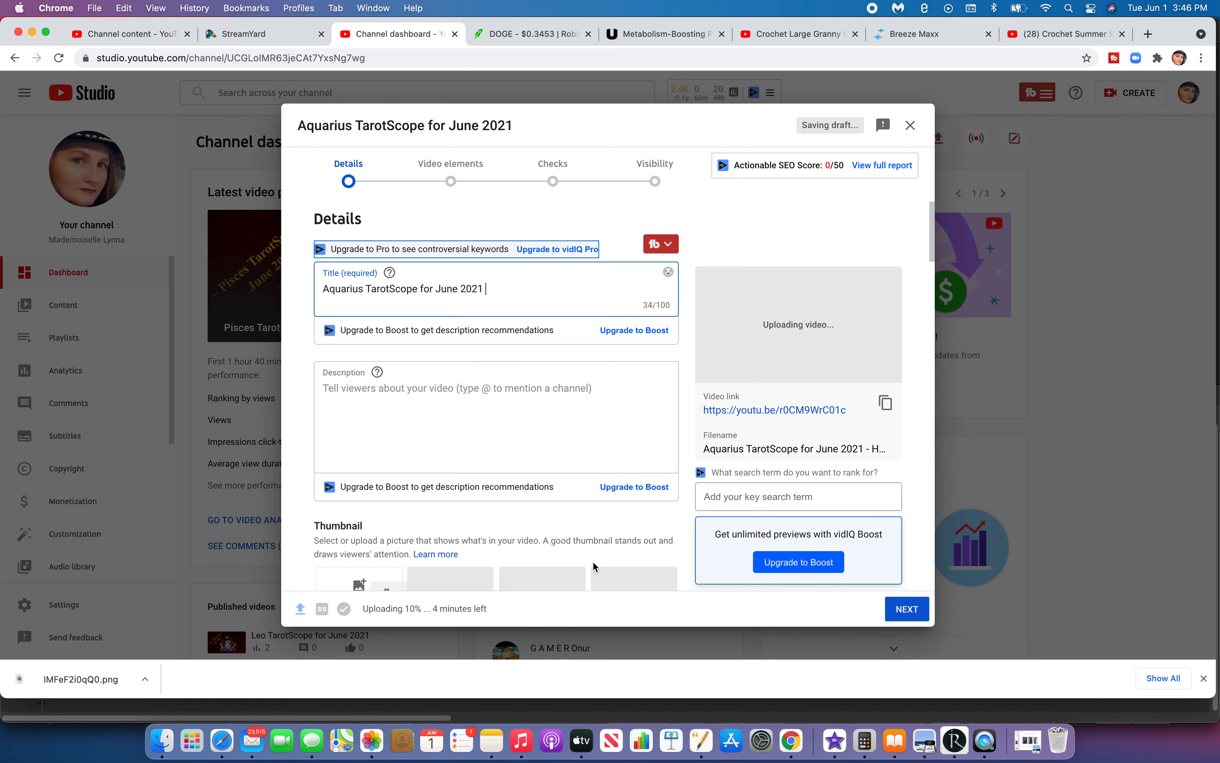
- Switch to Notes and copy the full text of the "WHAT AM I UP TO ON FACEBOOK?" note
{"action": "left_click", "coordinate": [489, 743]}
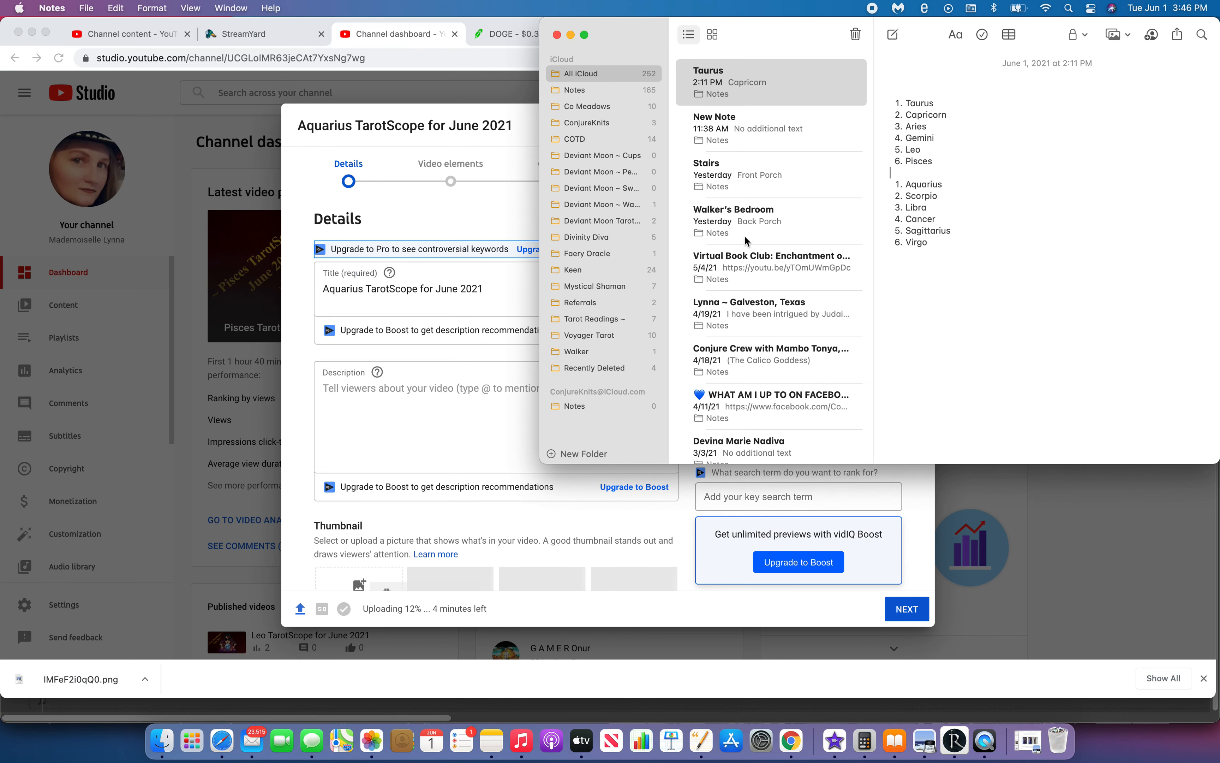
{"action": "left_click", "coordinate": [743, 410]}
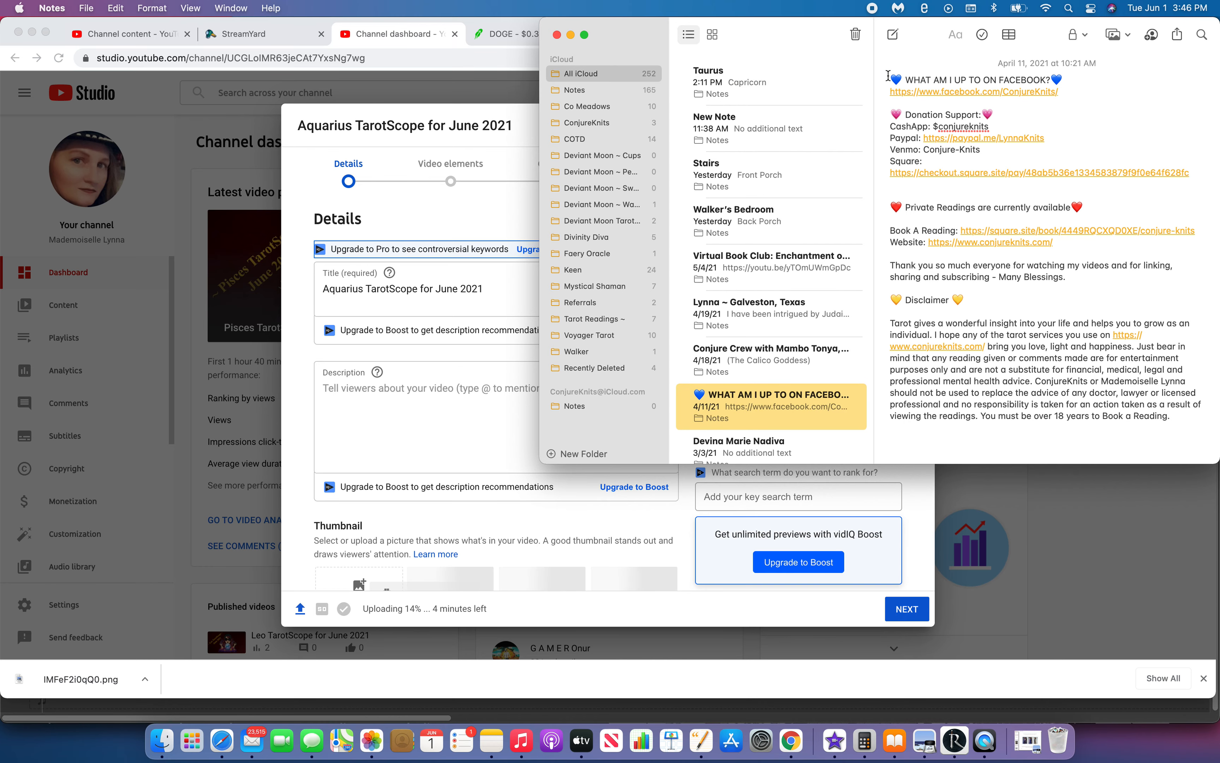
{"action": "left_click_drag", "start_coordinate": [888, 76], "coordinate": [978, 471]}
{"action": "right_click", "coordinate": [1003, 339]}
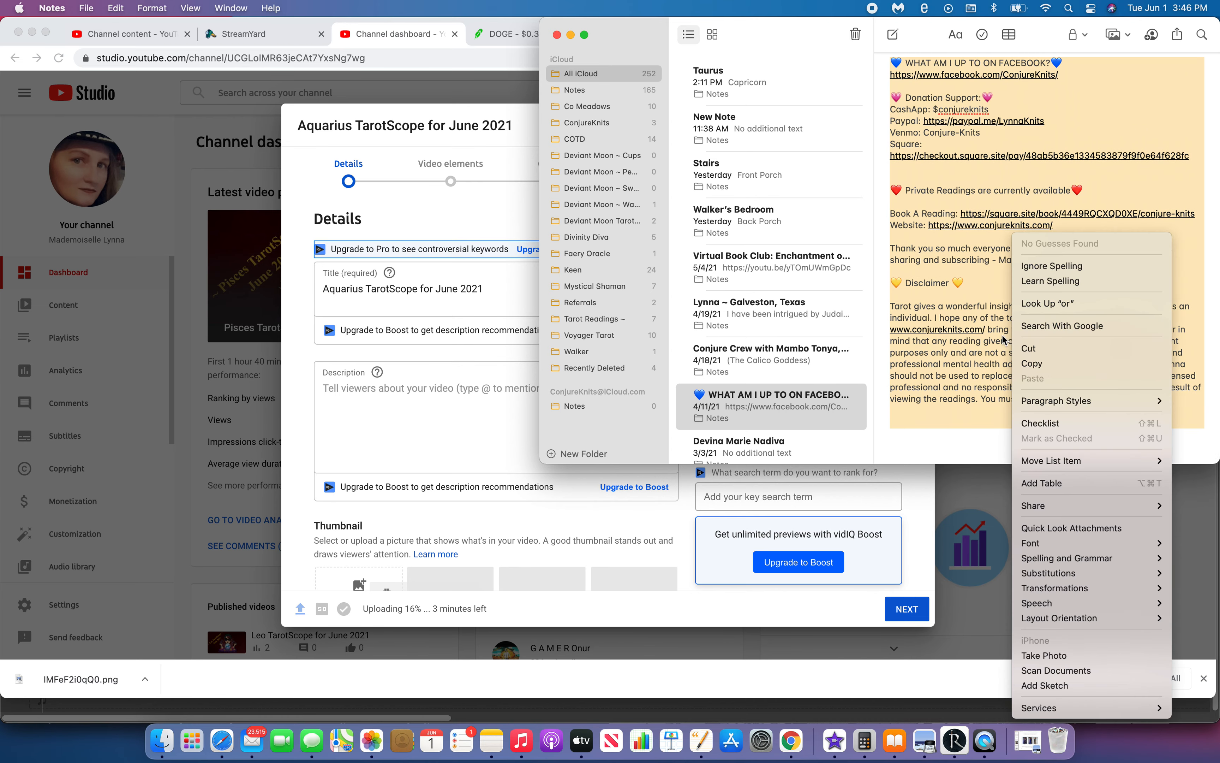
{"action": "left_click", "coordinate": [1028, 364]}
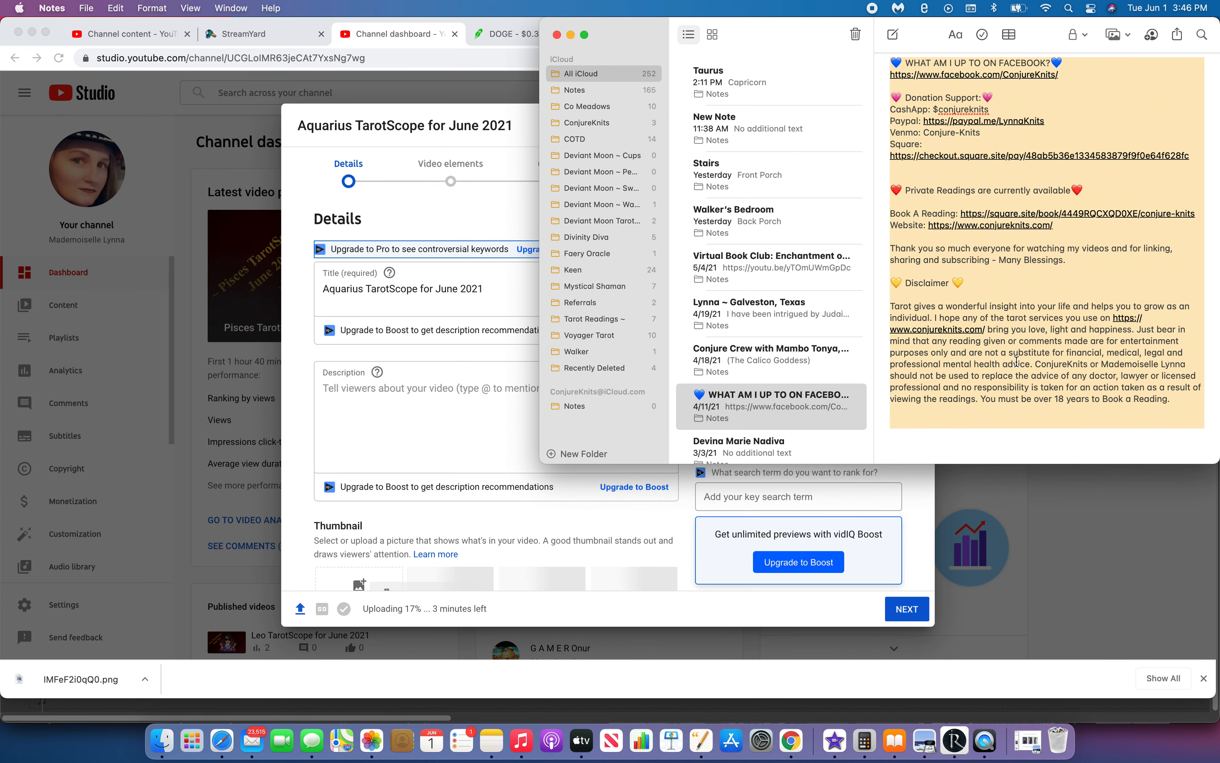
- Return to the YouTube upload and paste the copied note text as the video's description
{"action": "left_click", "coordinate": [419, 423]}
{"action": "left_click", "coordinate": [409, 405]}
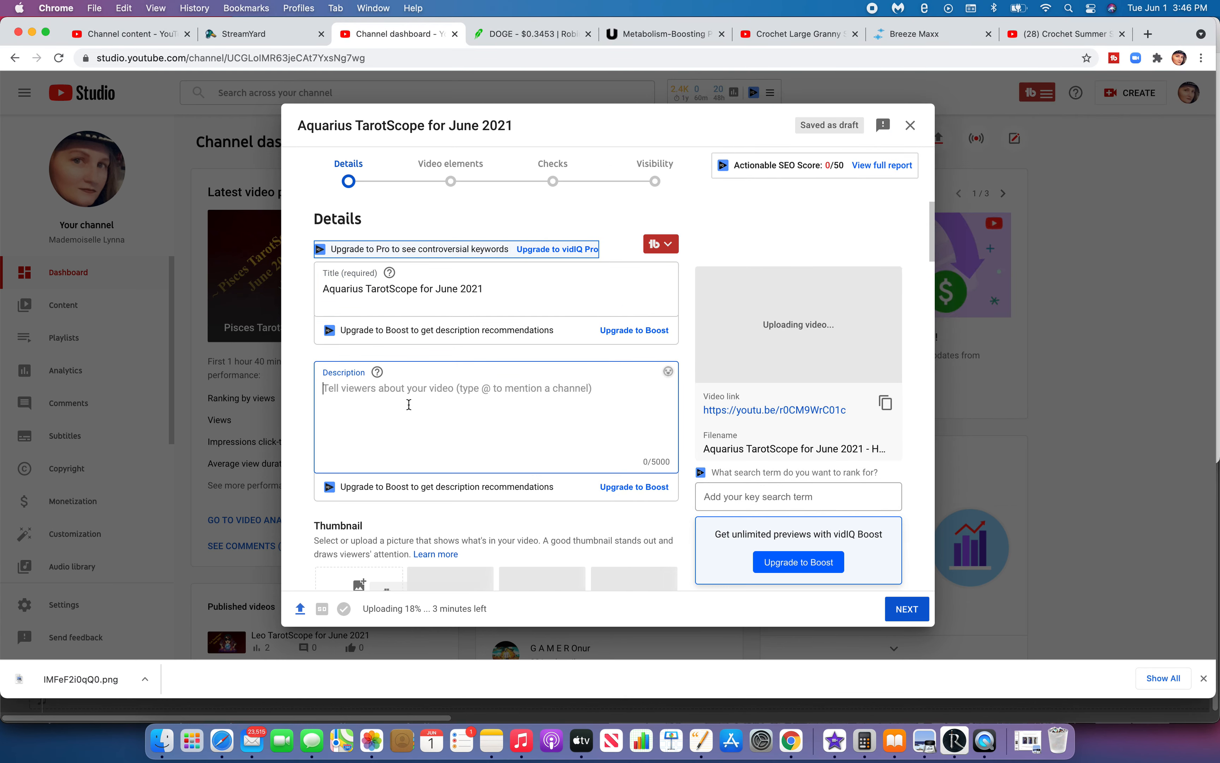
{"action": "right_click", "coordinate": [409, 404]}
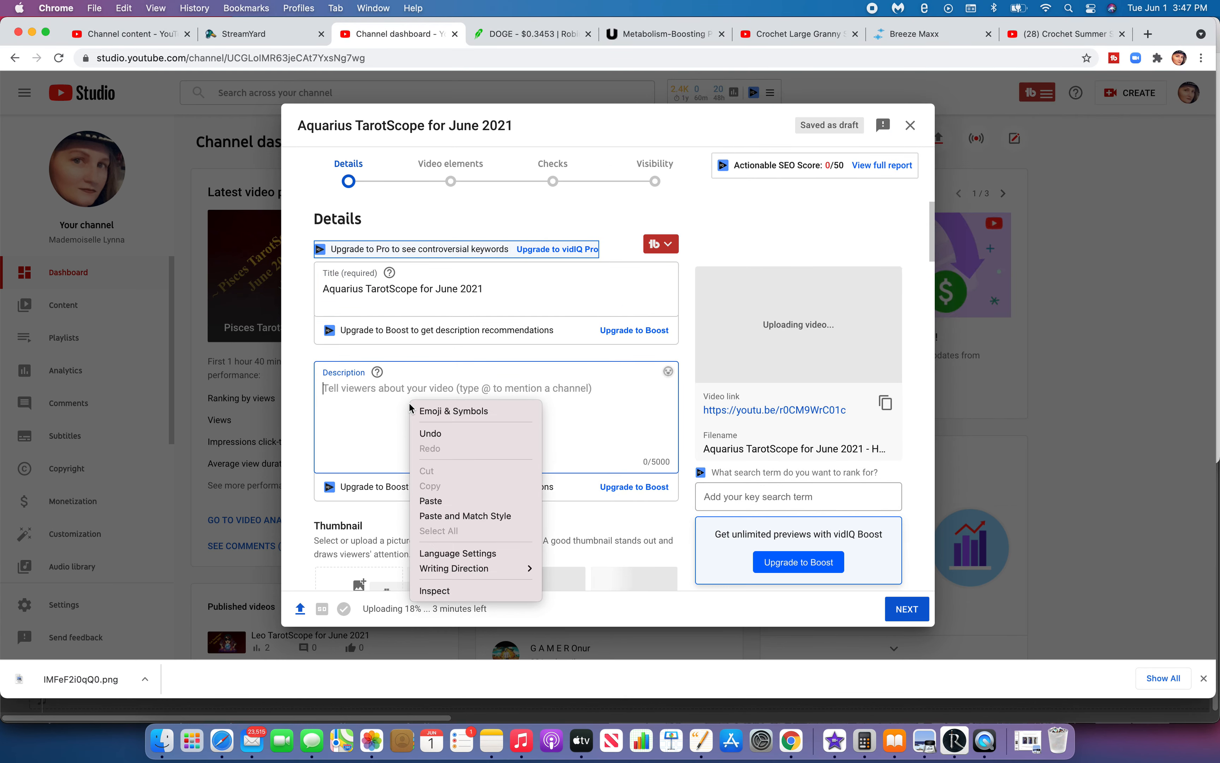
{"action": "left_click", "coordinate": [451, 501]}
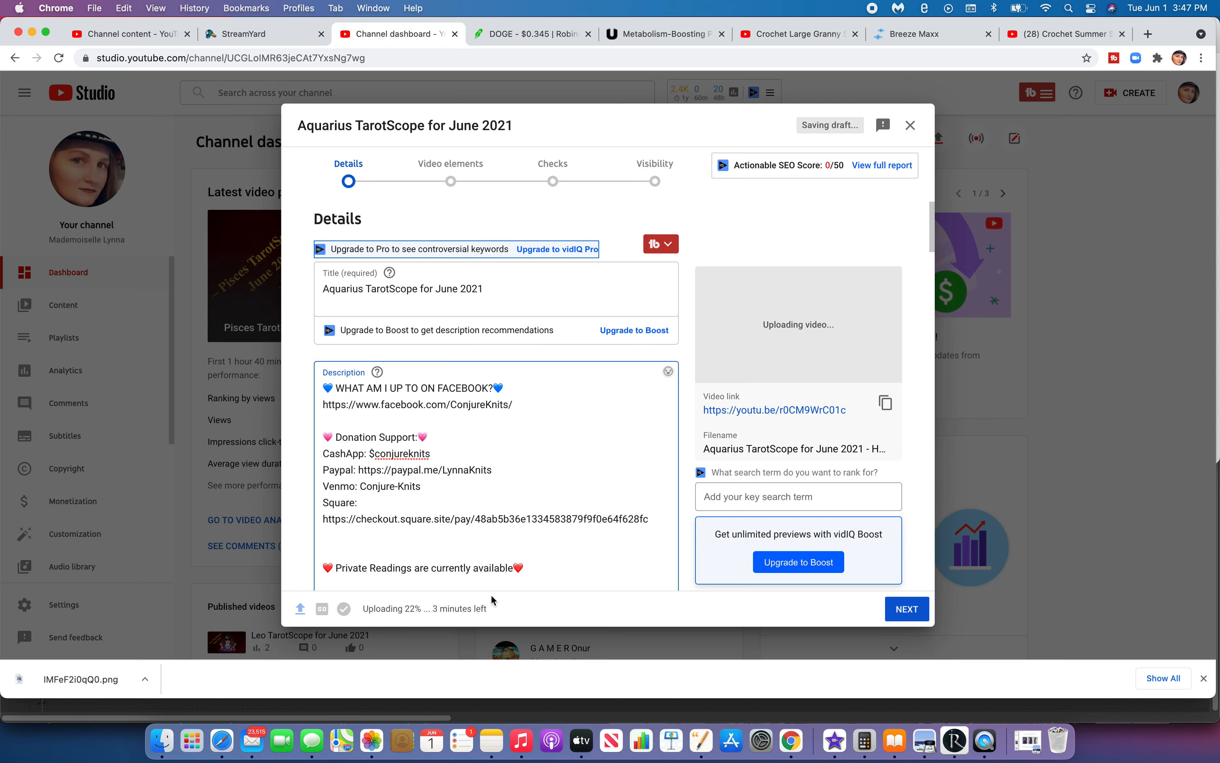
- Add the Aquarius video to the Monthly TarotScopes playlist
{"action": "scroll", "coordinate": [686, 441], "scroll_direction": "down", "scroll_amount": 10}
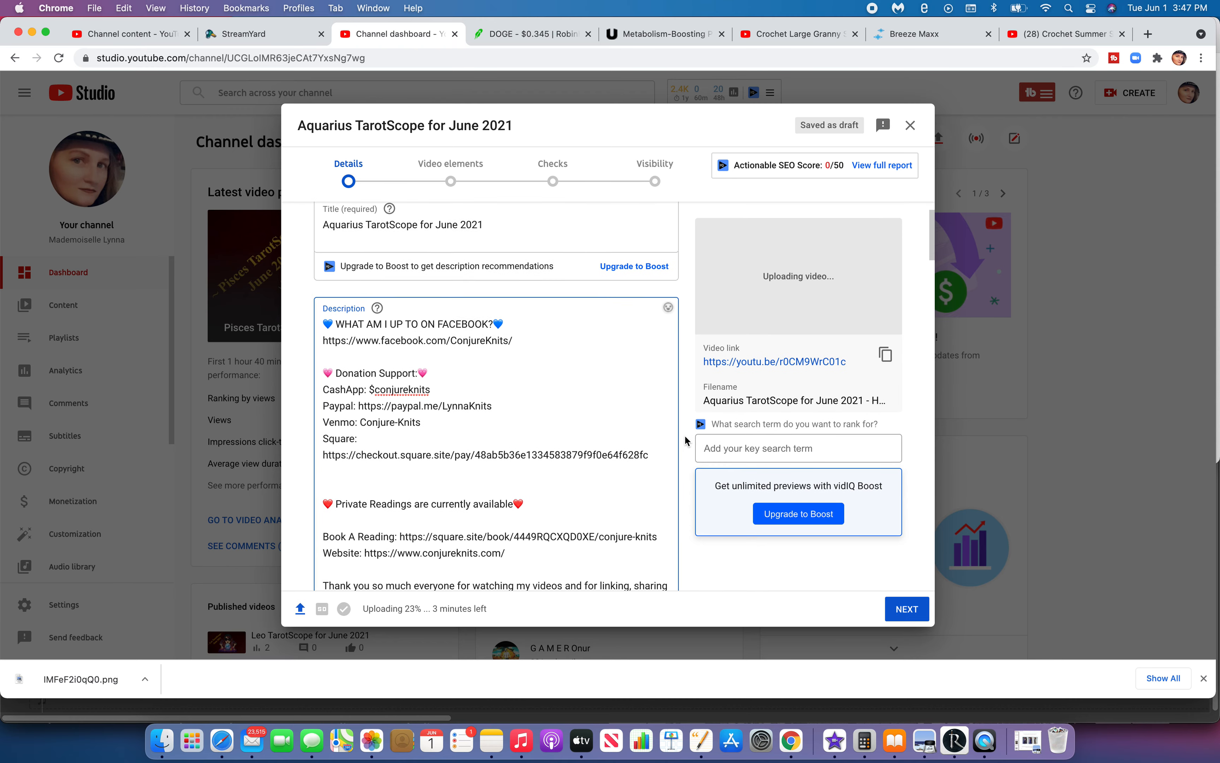
{"action": "scroll", "coordinate": [685, 438], "scroll_direction": "down", "scroll_amount": 8}
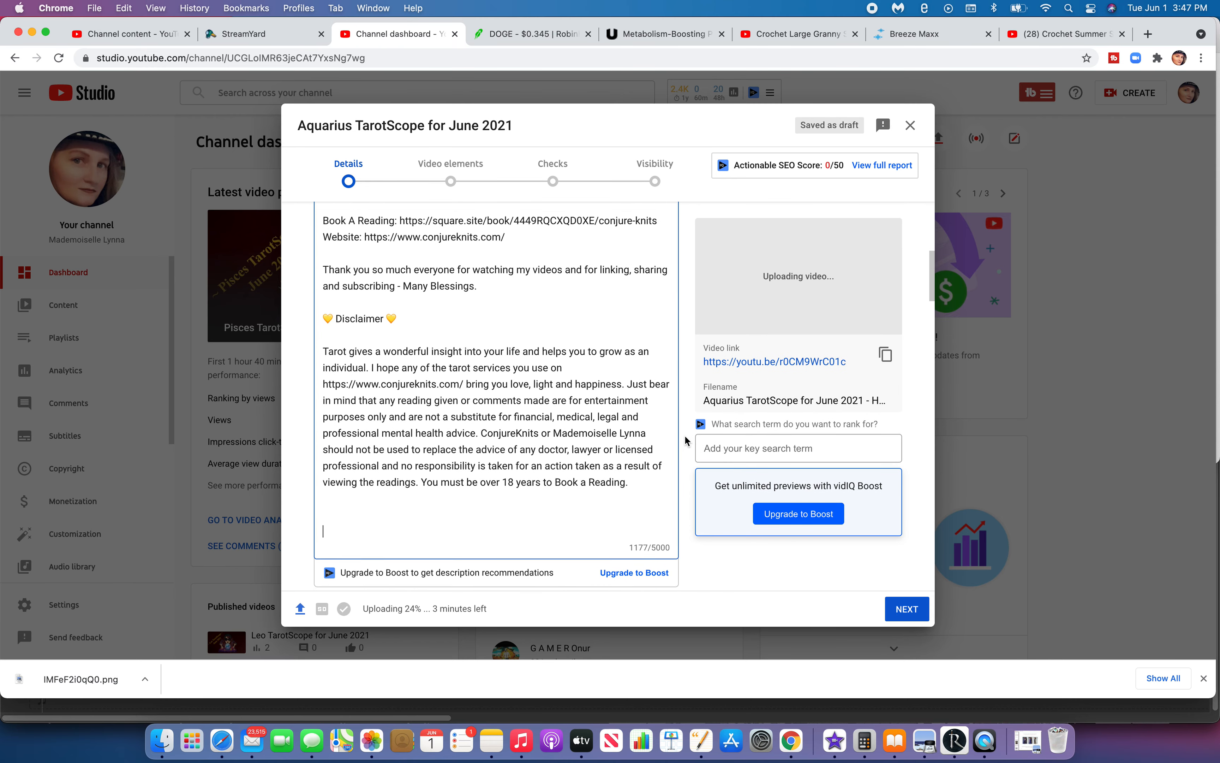
{"action": "scroll", "coordinate": [685, 437], "scroll_direction": "down", "scroll_amount": 6}
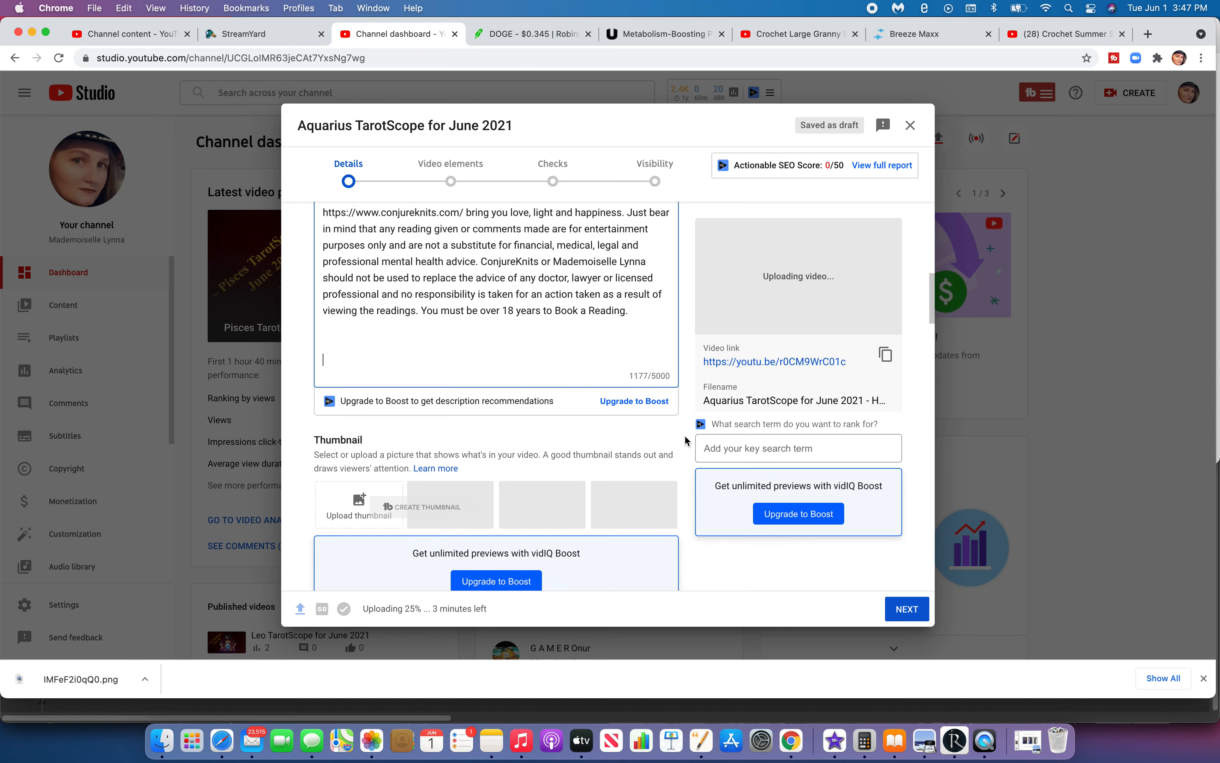
{"action": "scroll", "coordinate": [685, 438], "scroll_direction": "down", "scroll_amount": 1}
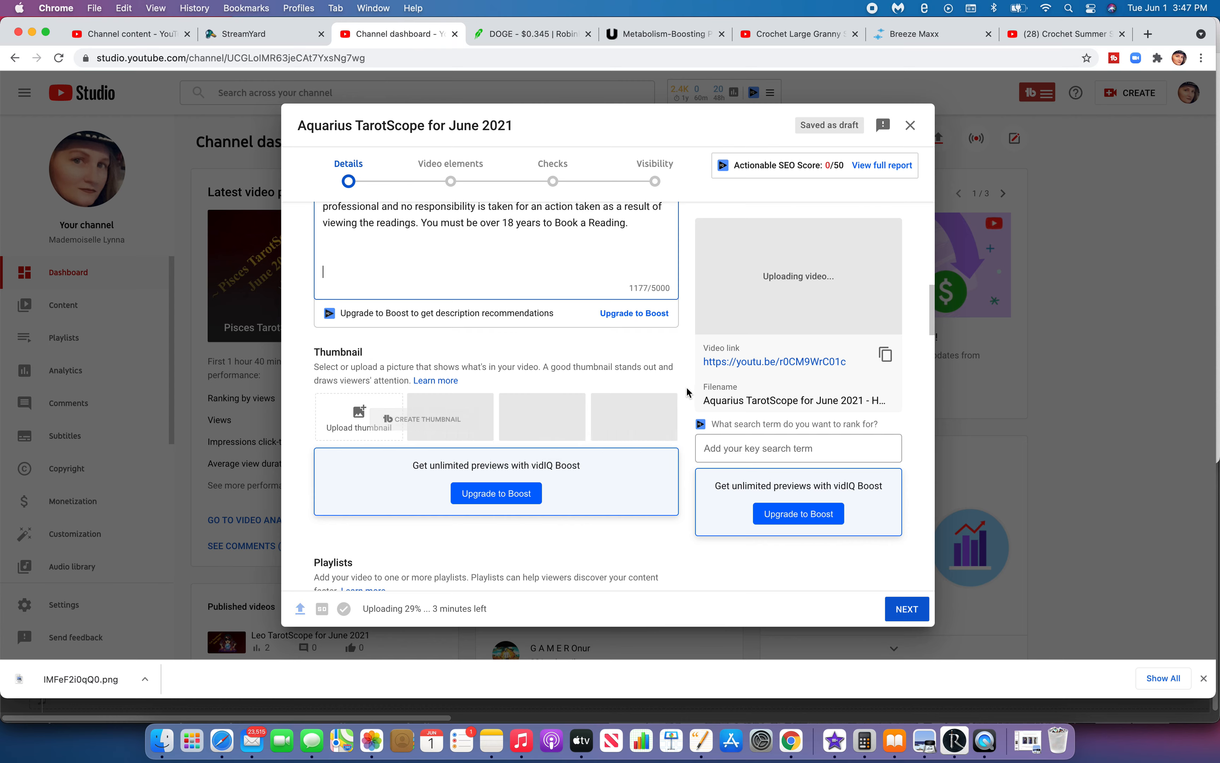
{"action": "scroll", "coordinate": [687, 392], "scroll_direction": "down", "scroll_amount": 5}
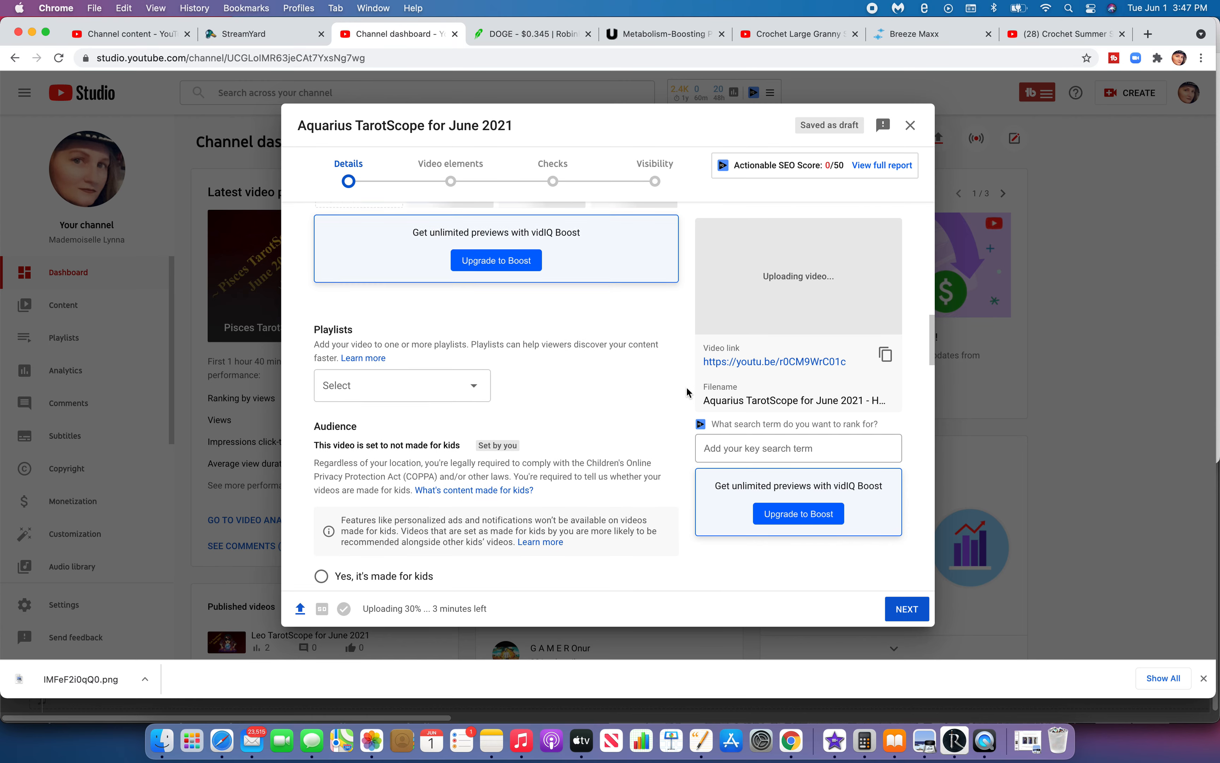
{"action": "scroll", "coordinate": [687, 392], "scroll_direction": "down", "scroll_amount": 1}
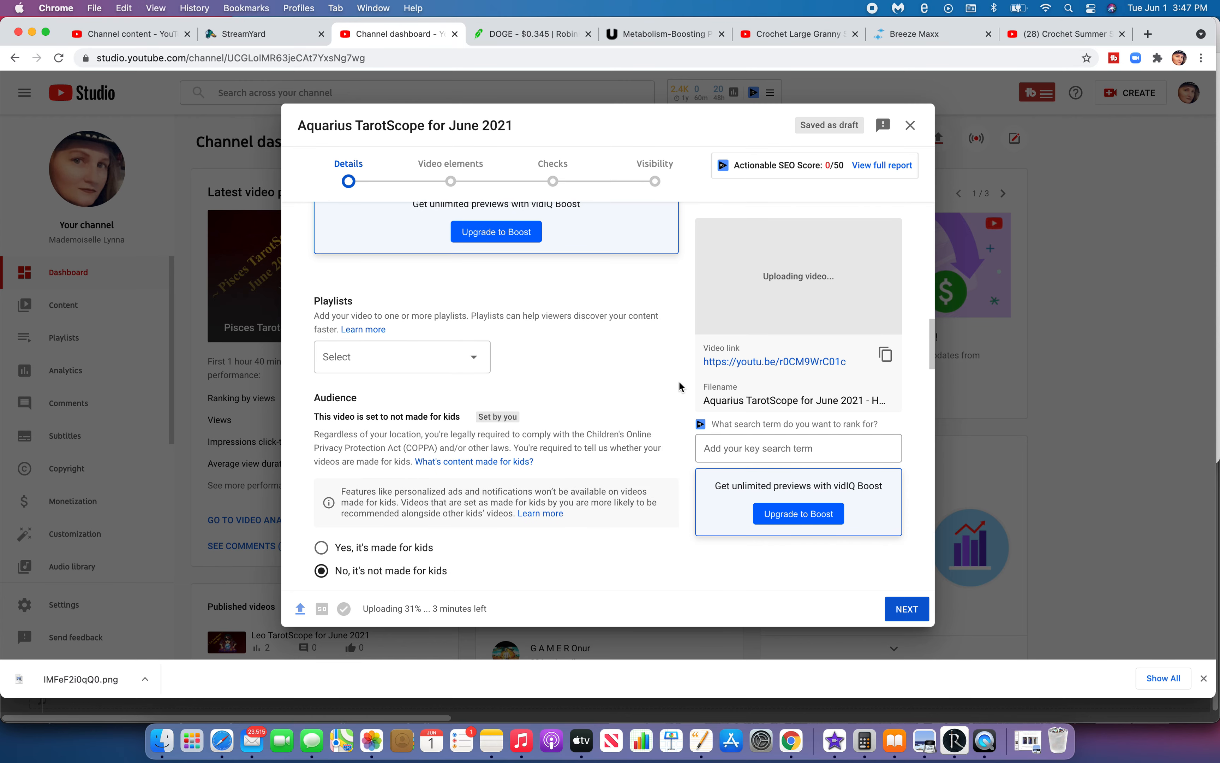
{"action": "left_click", "coordinate": [474, 358]}
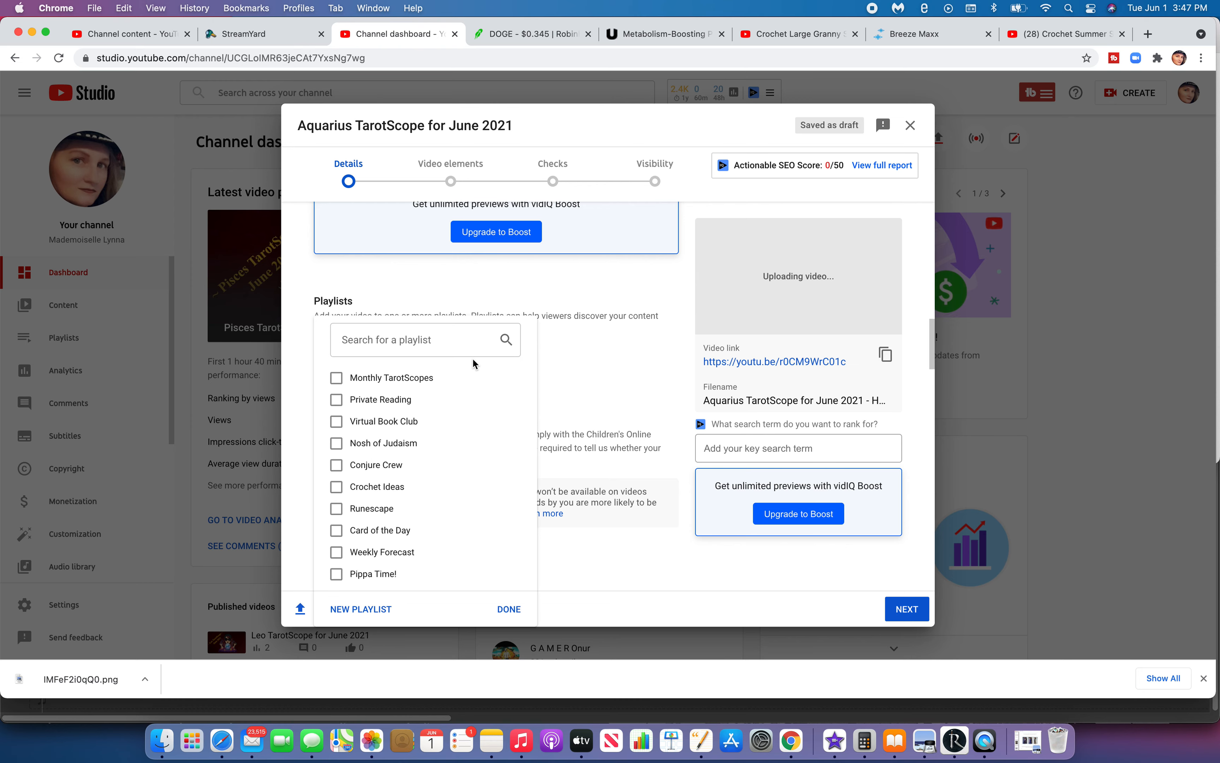
{"action": "left_click", "coordinate": [377, 382]}
{"action": "left_click", "coordinate": [509, 609]}
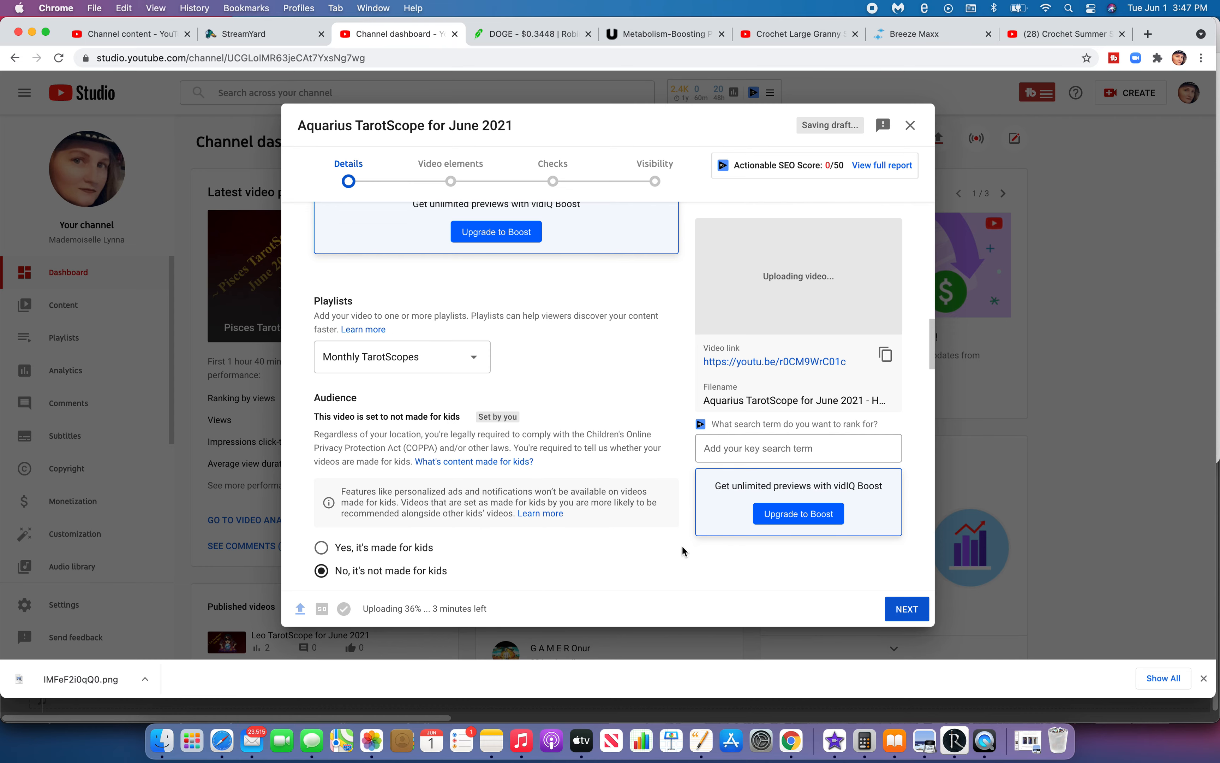
- Review the audience and paid promotion settings, then examine the recommended tags and tag tools for the video
{"action": "scroll", "coordinate": [682, 545], "scroll_direction": "down", "scroll_amount": 5}
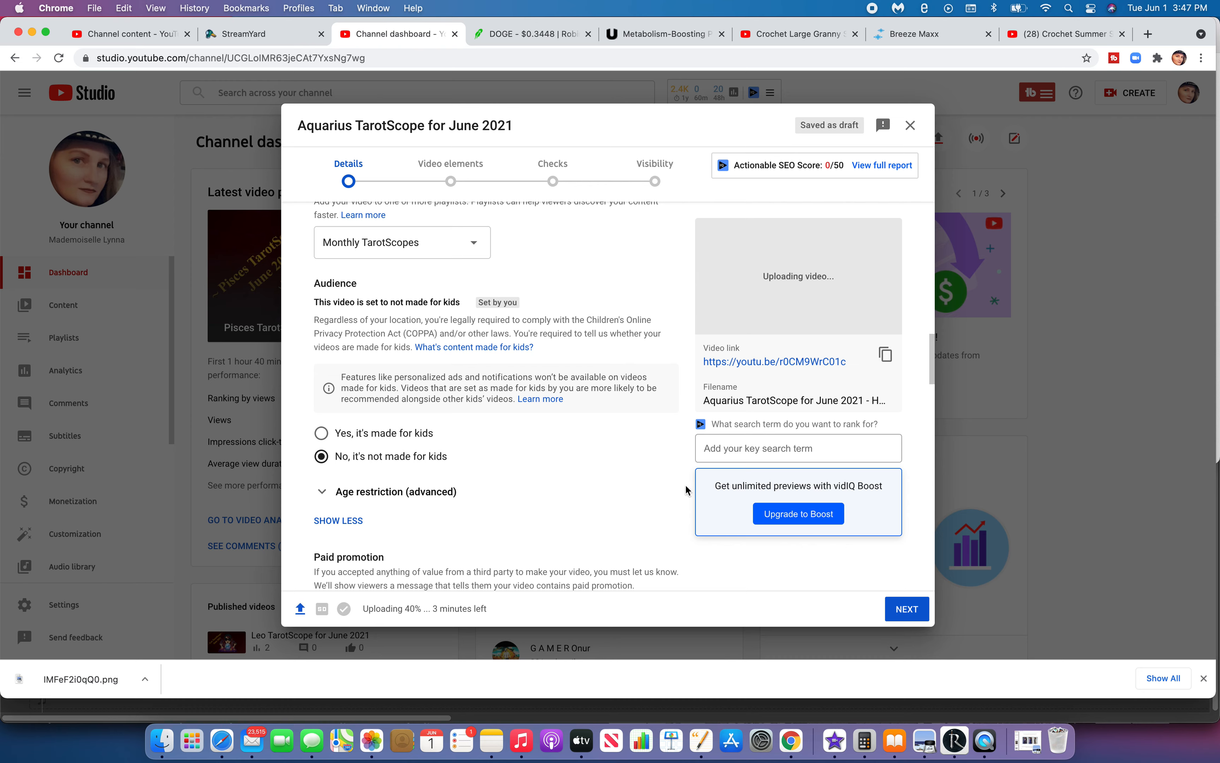
{"action": "scroll", "coordinate": [686, 489], "scroll_direction": "down", "scroll_amount": 3}
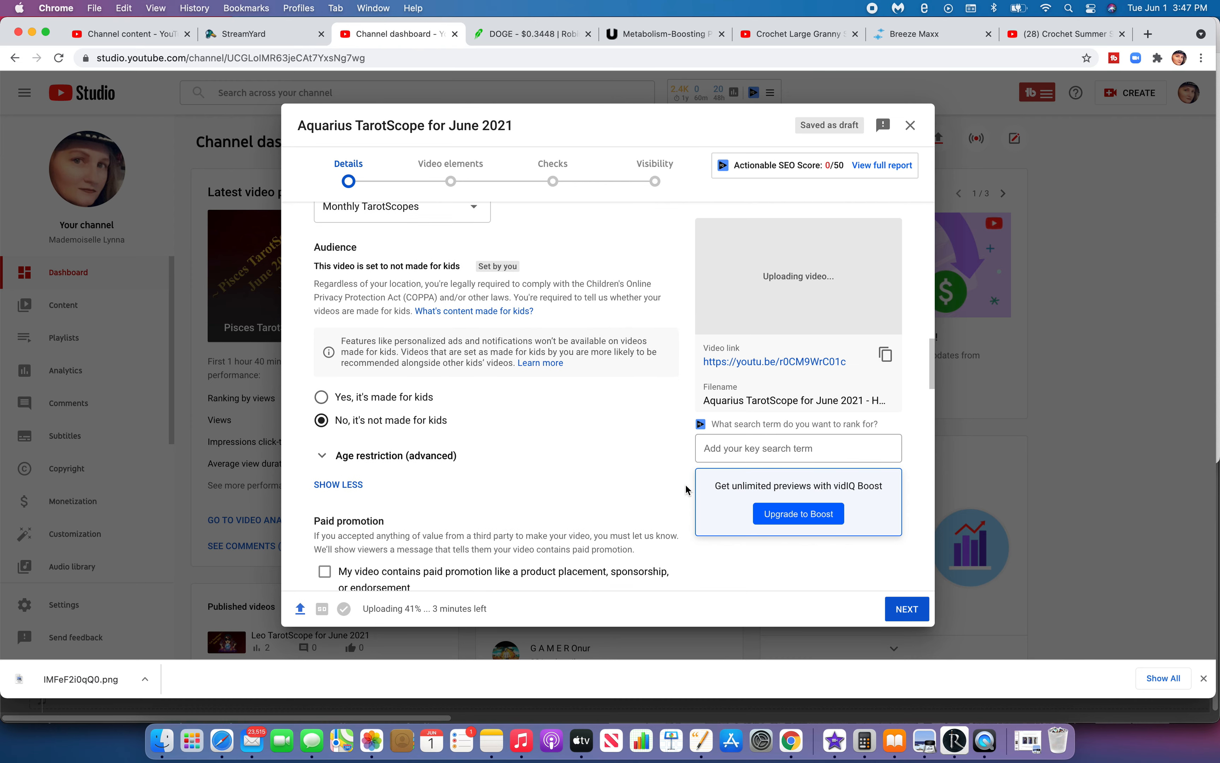
{"action": "scroll", "coordinate": [685, 486], "scroll_direction": "down", "scroll_amount": 5}
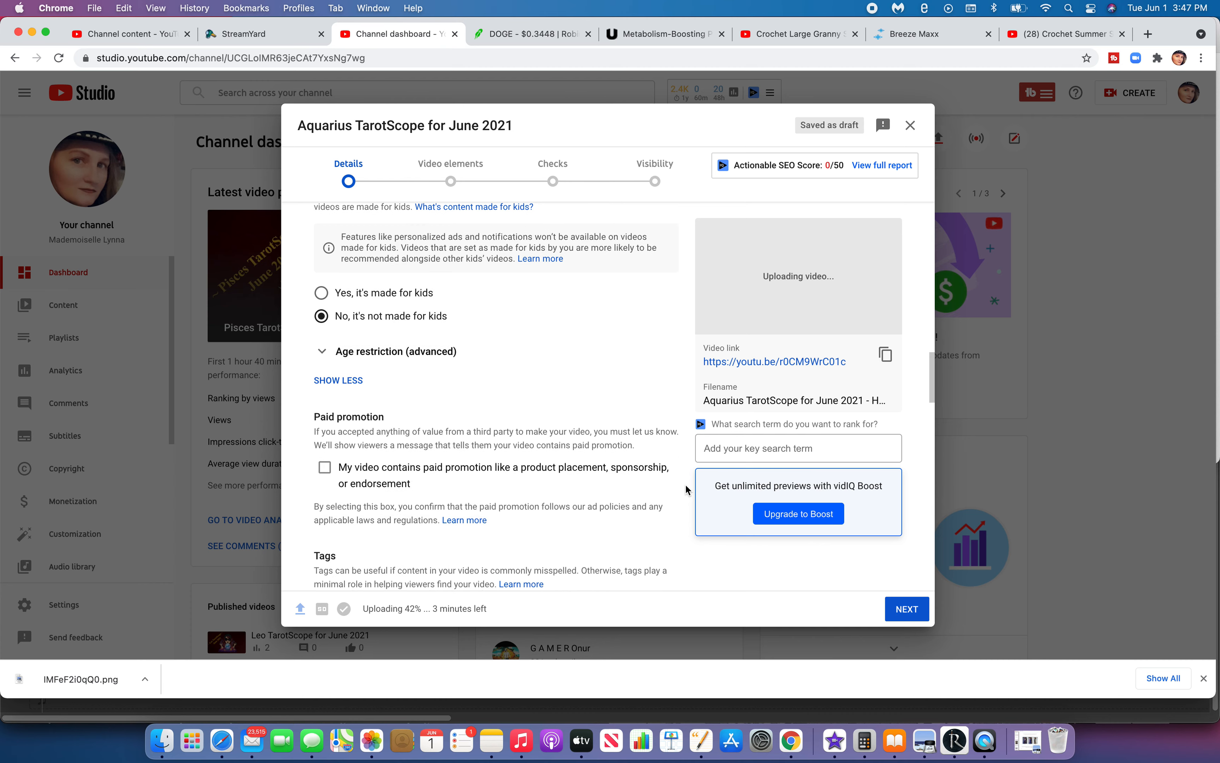
{"action": "scroll", "coordinate": [685, 489], "scroll_direction": "down", "scroll_amount": 2}
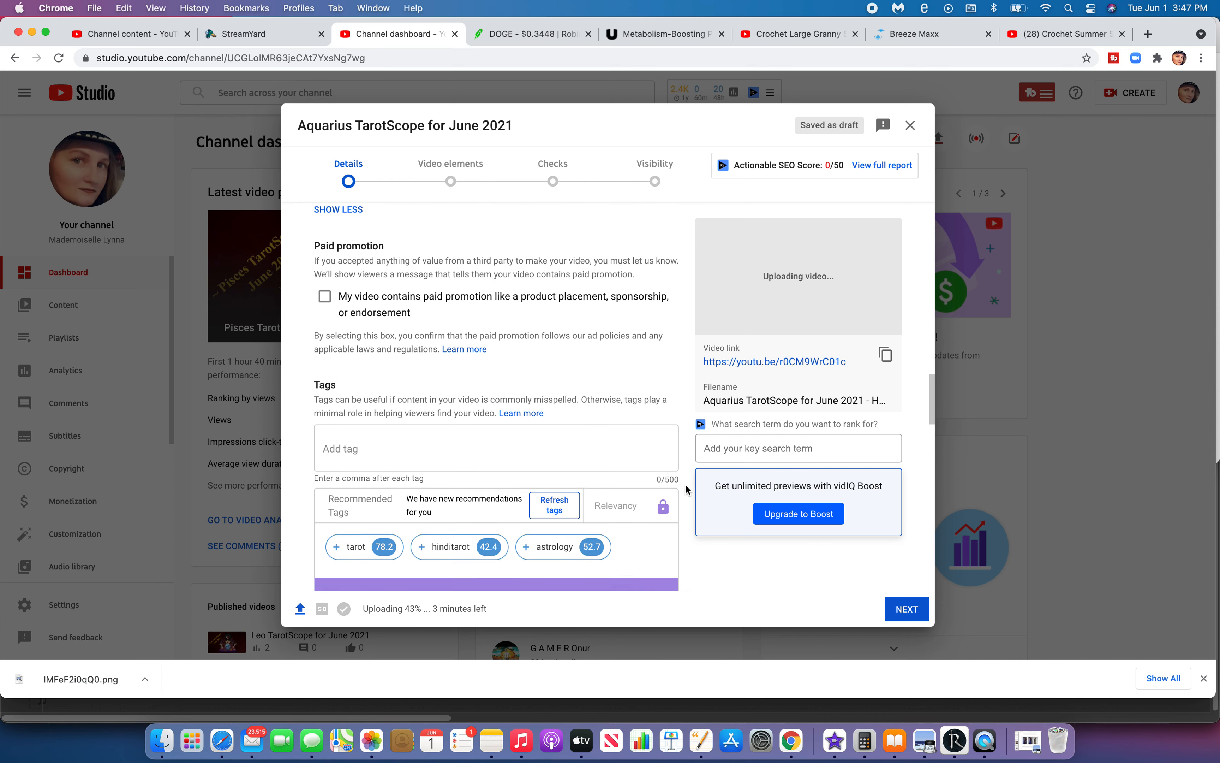
{"action": "scroll", "coordinate": [685, 489], "scroll_direction": "down", "scroll_amount": 4}
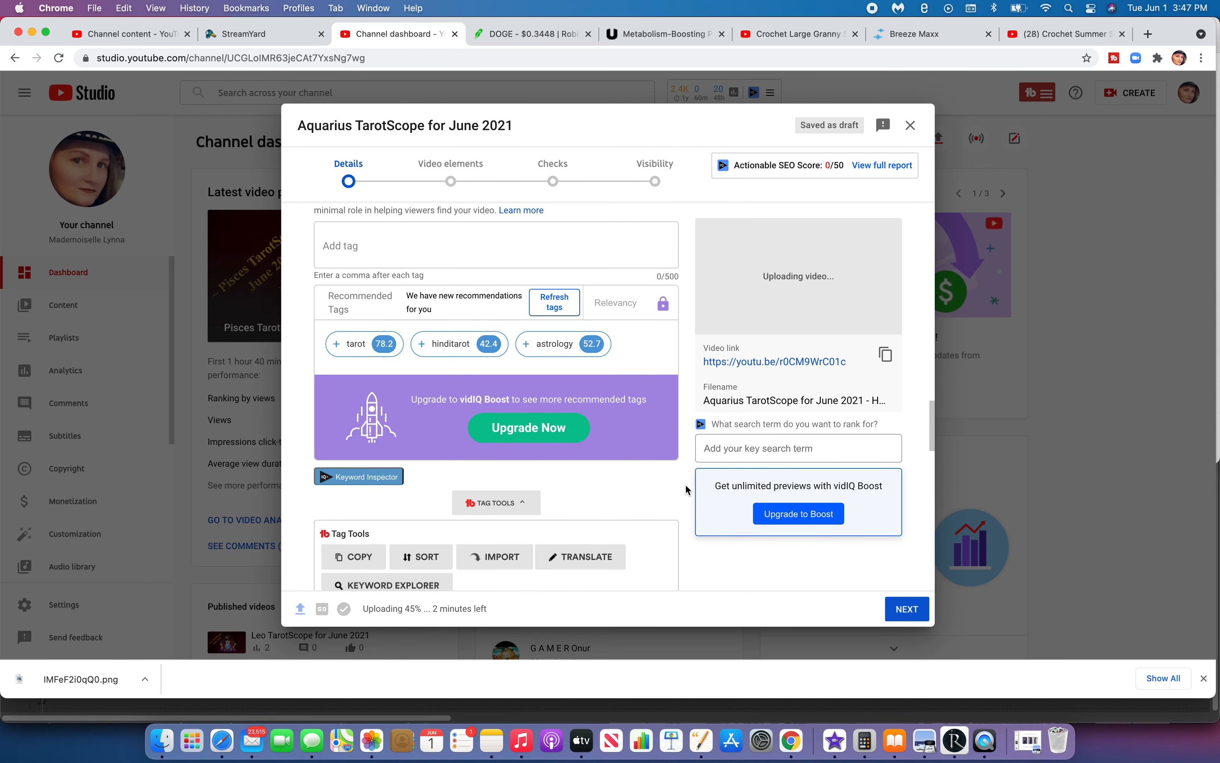
{"action": "scroll", "coordinate": [686, 490], "scroll_direction": "up", "scroll_amount": 2}
{"action": "scroll", "coordinate": [685, 489], "scroll_direction": "down", "scroll_amount": 3}
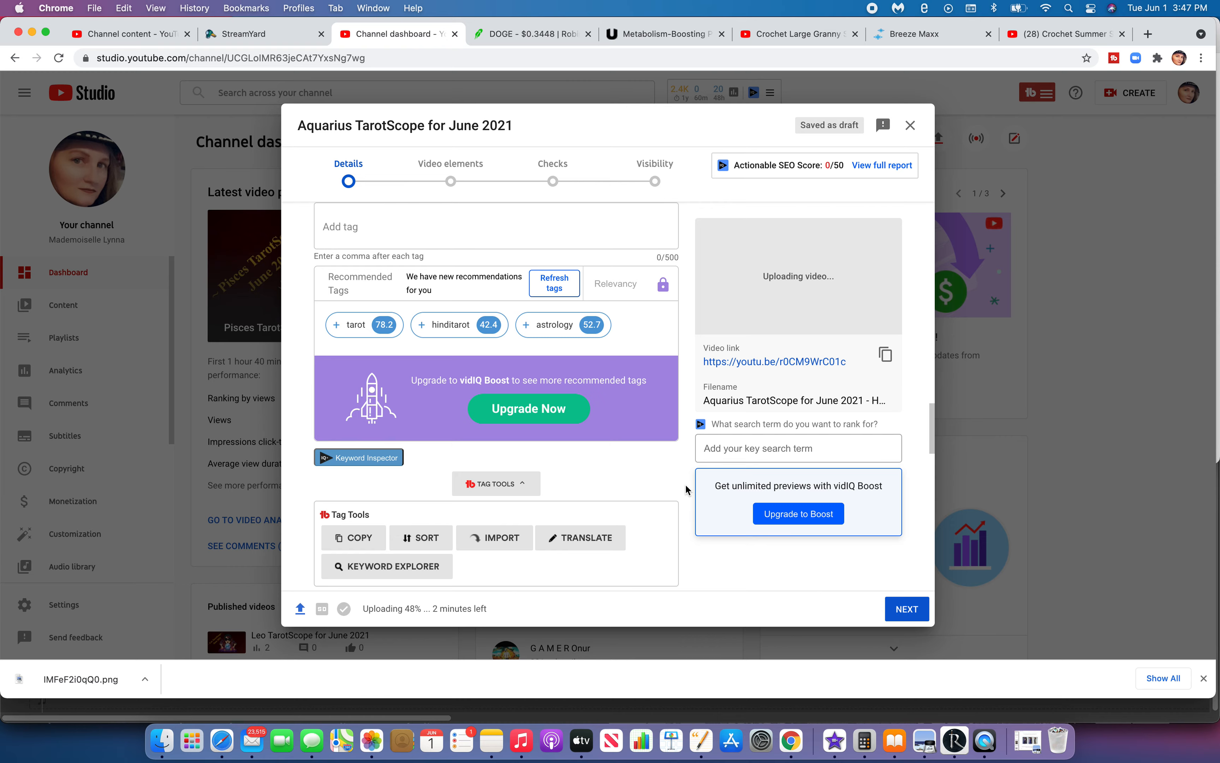
{"action": "scroll", "coordinate": [685, 490], "scroll_direction": "up", "scroll_amount": 1}
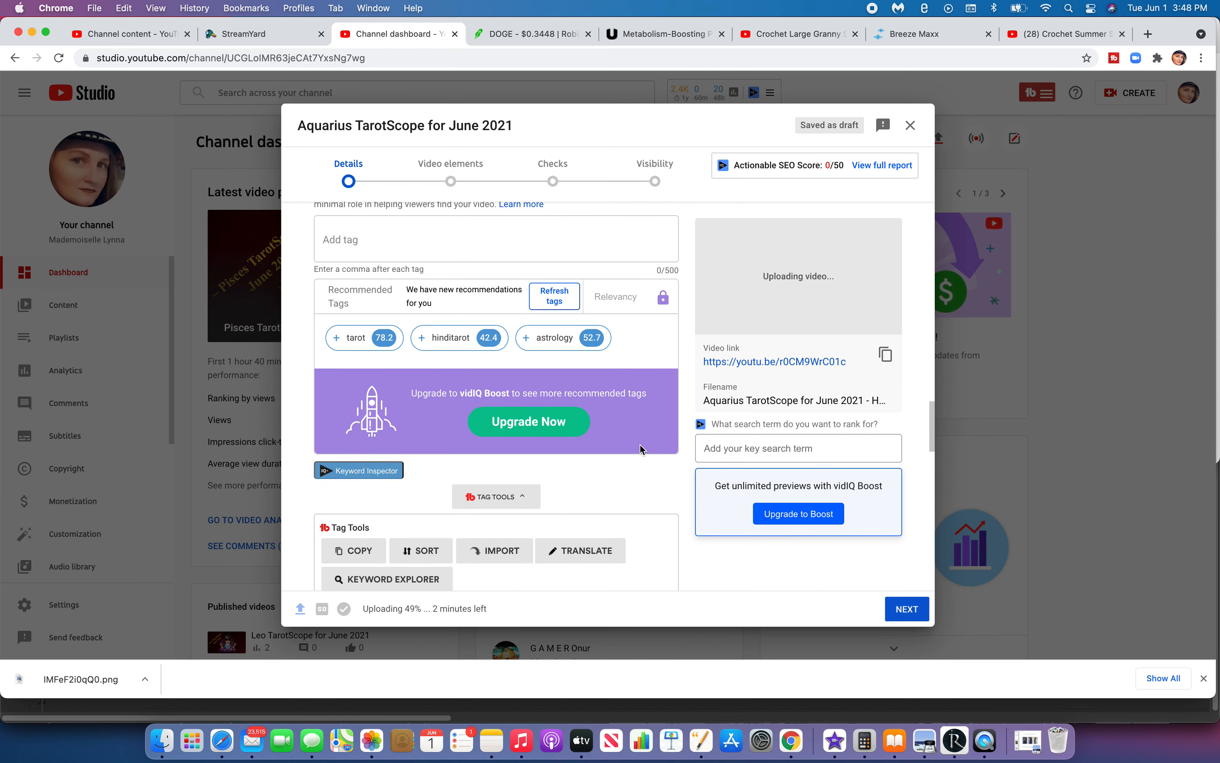
{"action": "scroll", "coordinate": [638, 342], "scroll_direction": "up", "scroll_amount": 5}
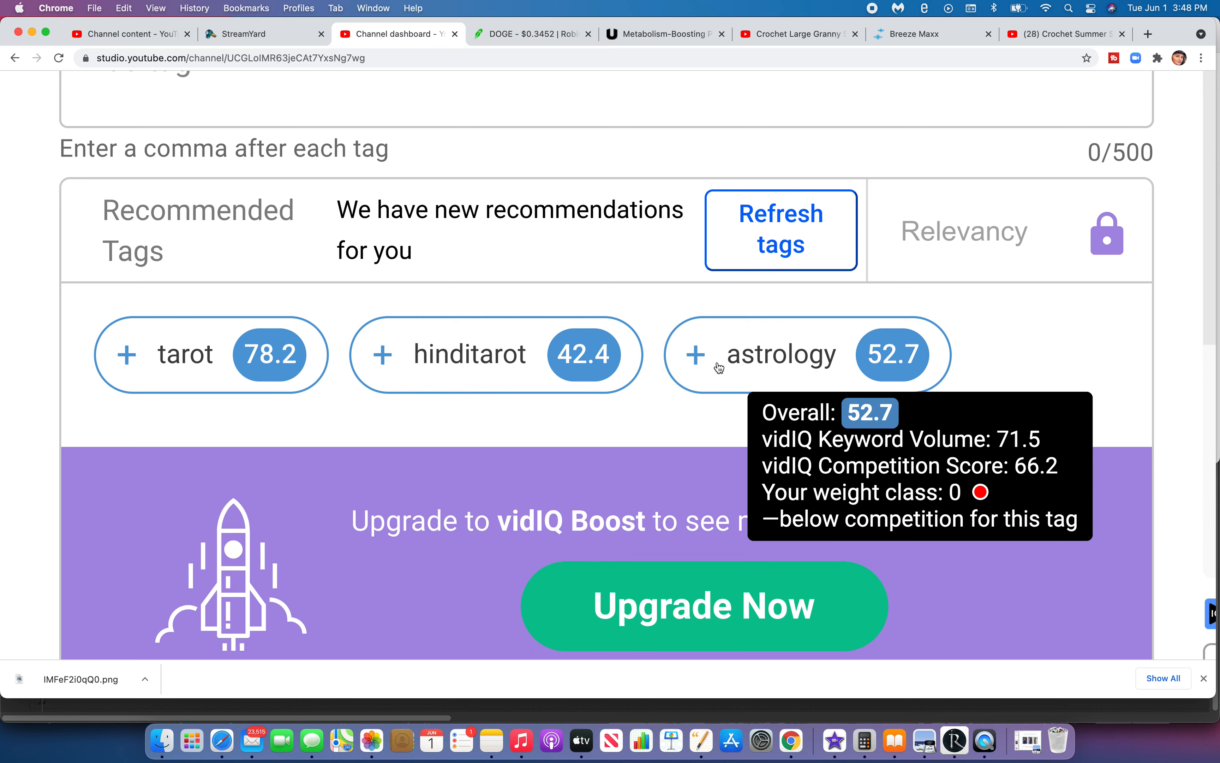
{"action": "scroll", "coordinate": [719, 367], "scroll_direction": "down", "scroll_amount": 3}
{"action": "scroll", "coordinate": [718, 368], "scroll_direction": "down", "scroll_amount": 2}
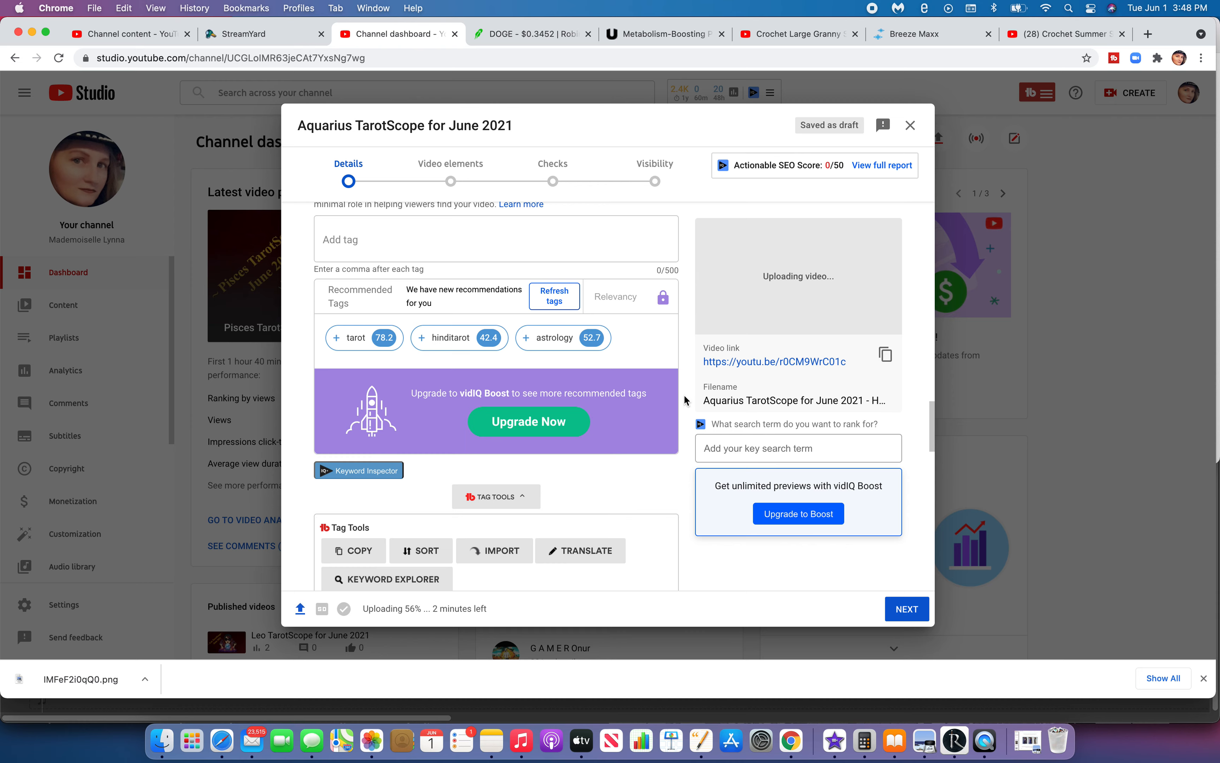
{"action": "scroll", "coordinate": [685, 396], "scroll_direction": "down", "scroll_amount": 1}
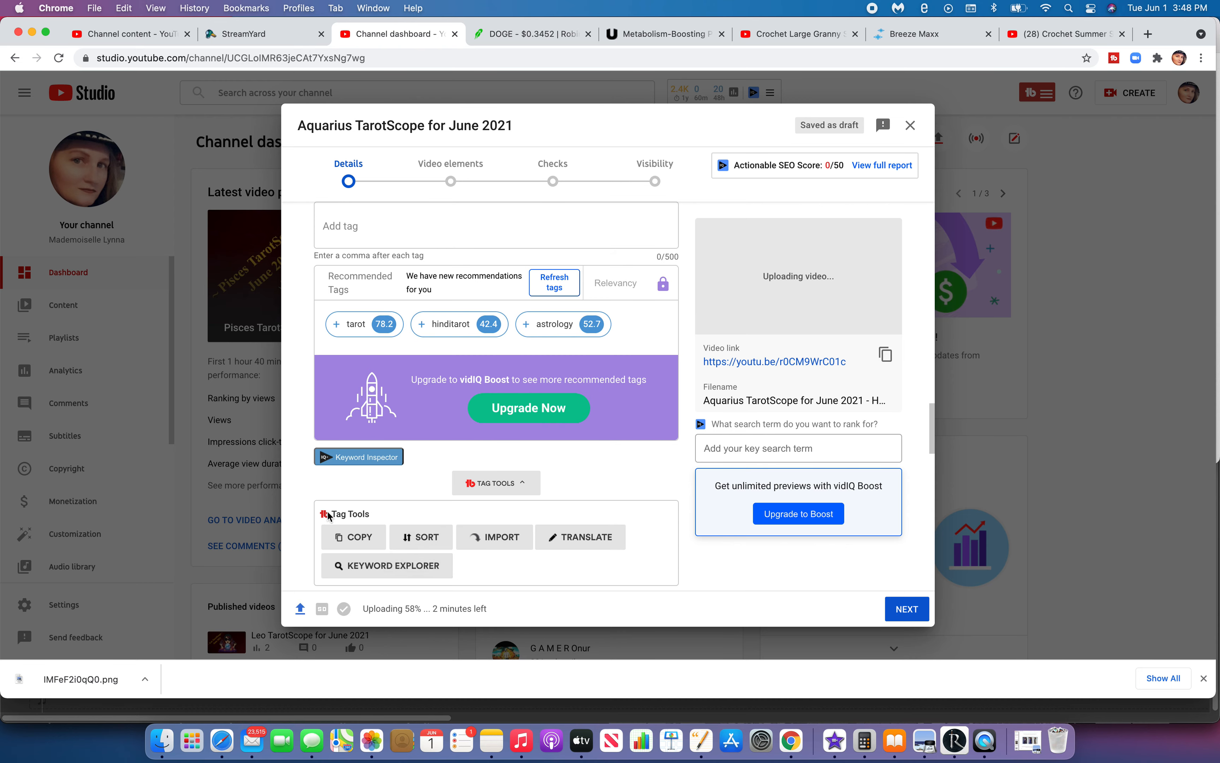
- Open the Keyword Explorer from the tag tools and move its window aside to uncover the video's tag field
{"action": "left_click", "coordinate": [398, 565]}
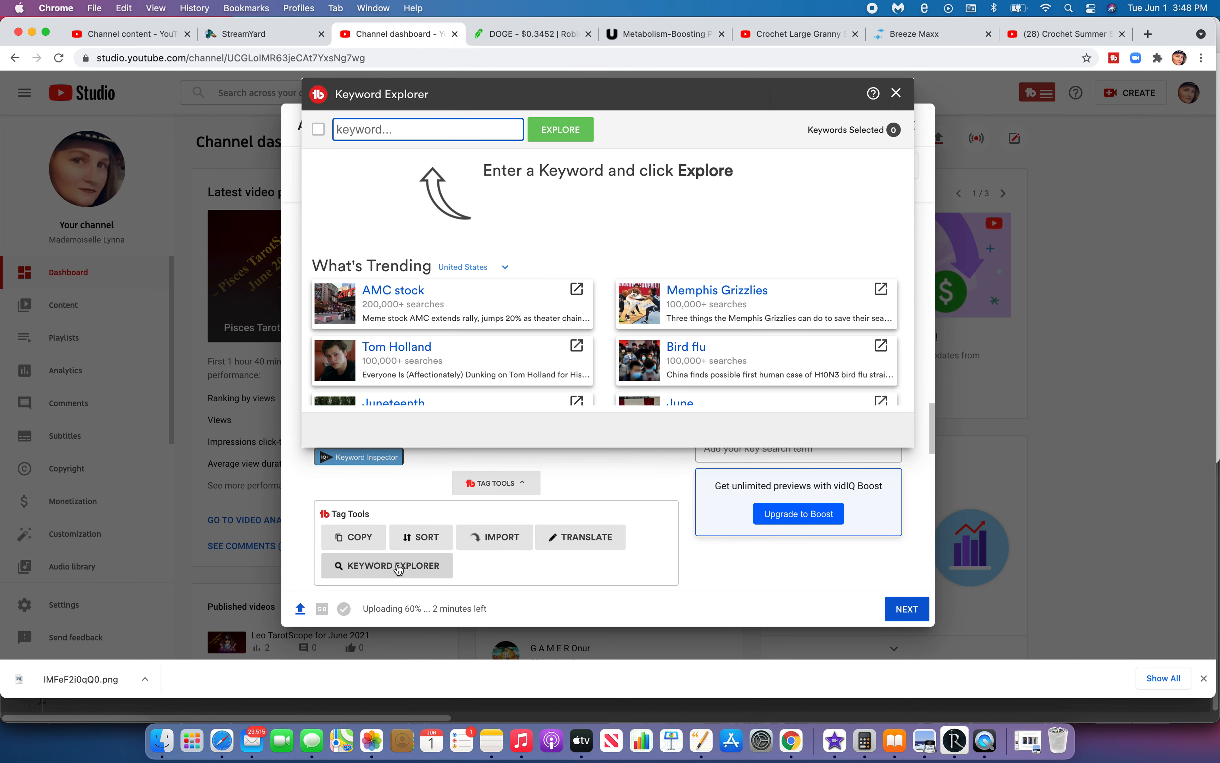
{"action": "left_click", "coordinate": [626, 92]}
{"action": "left_click_drag", "start_coordinate": [626, 92], "coordinate": [741, 110]}
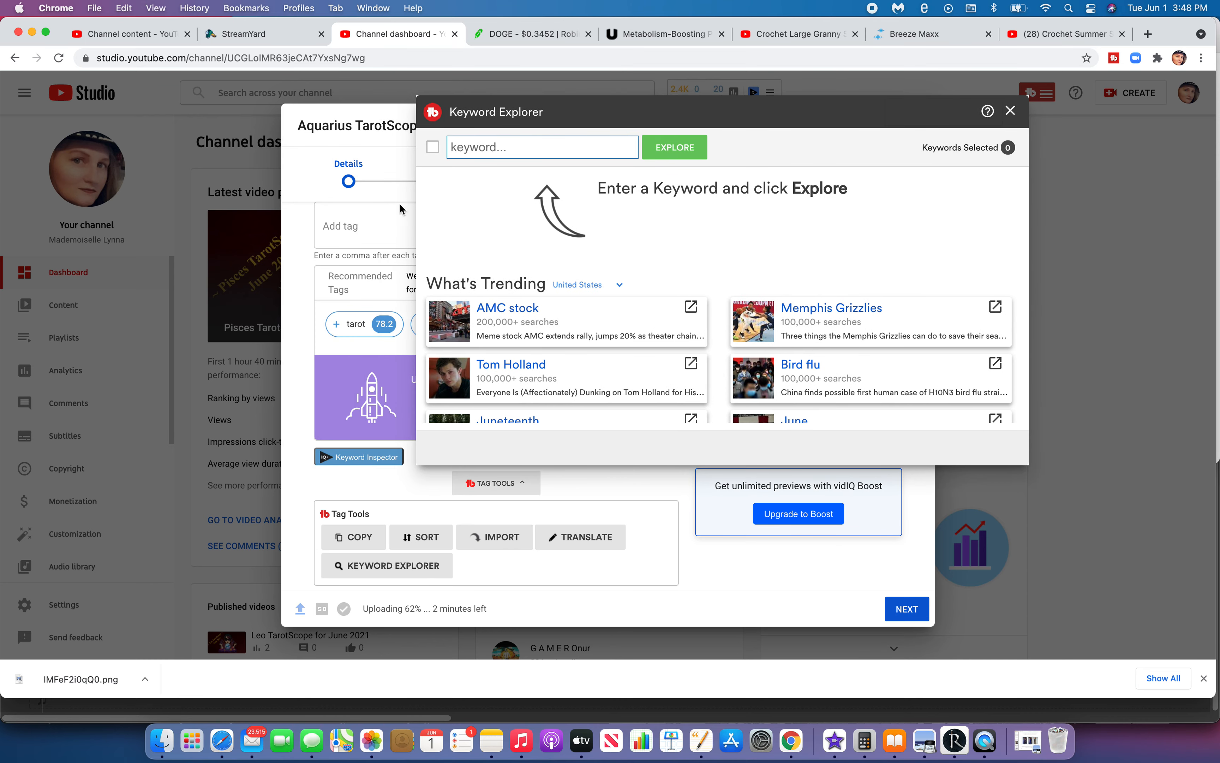
{"action": "scroll", "coordinate": [347, 241], "scroll_direction": "down", "scroll_amount": 1}
{"action": "scroll", "coordinate": [341, 243], "scroll_direction": "up", "scroll_amount": 1}
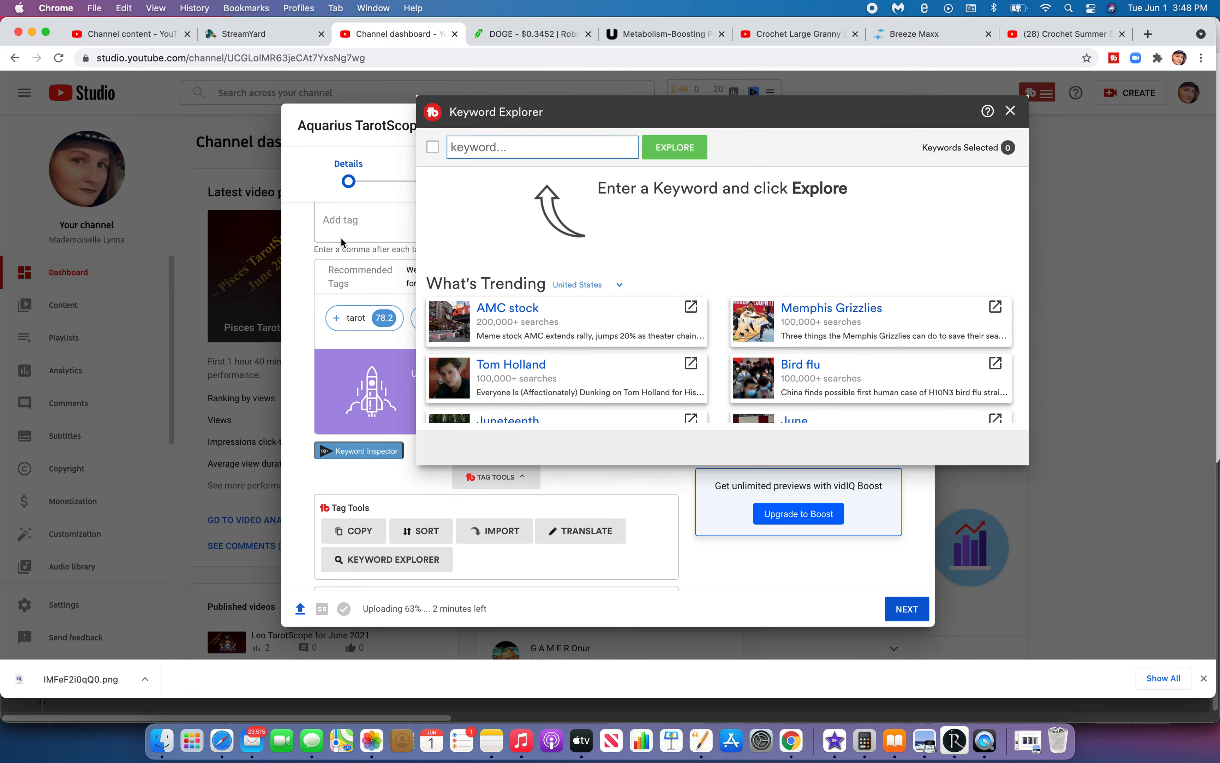
- Explore the keyword "Aquarius June 2021 tarot" in the Keyword Explorer
{"action": "left_click", "coordinate": [494, 146]}
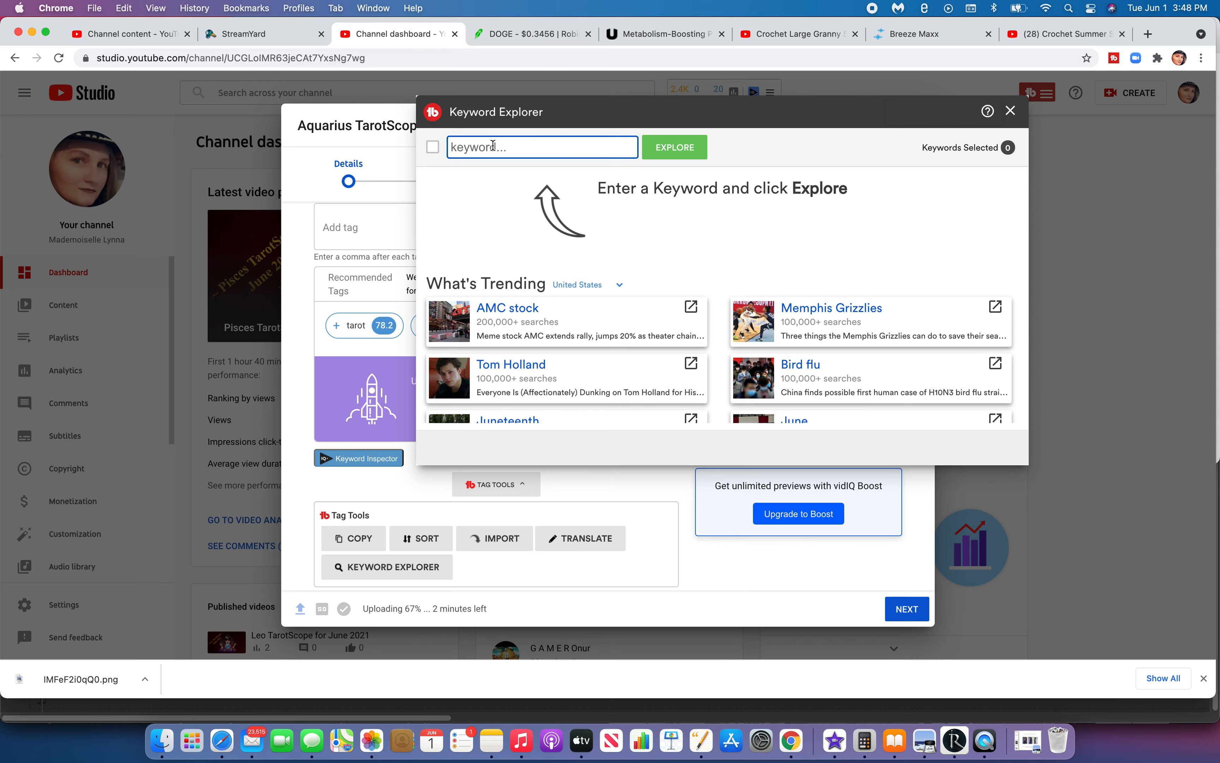
{"action": "type", "text": "Aqu"}
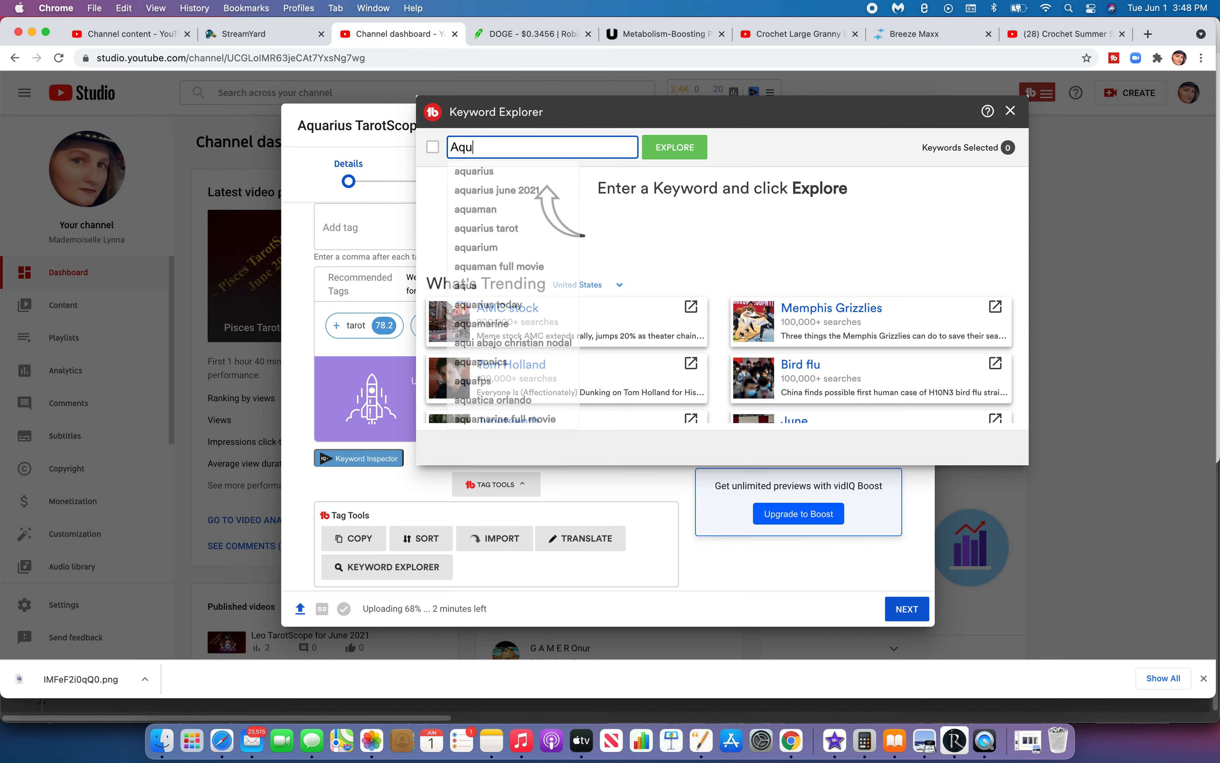
{"action": "type", "text": "arius "}
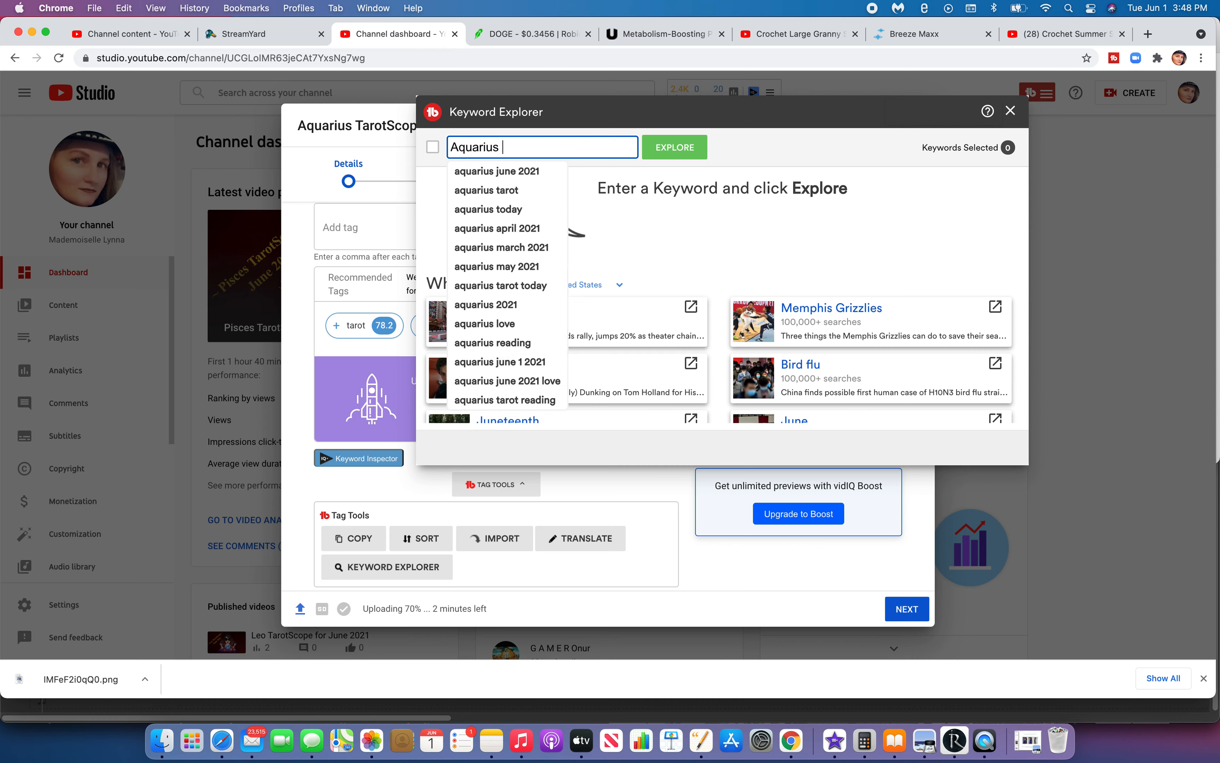
{"action": "type", "text": "June 2021"}
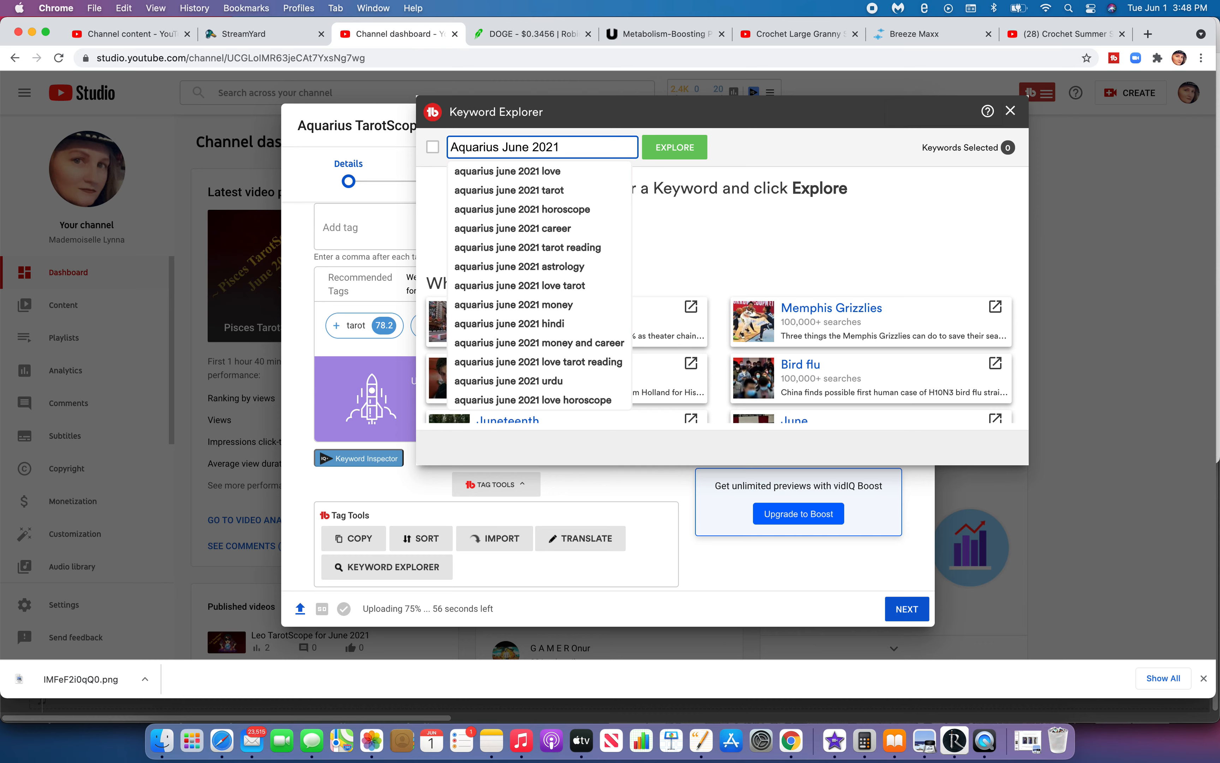
{"action": "type", "text": " tarot"}
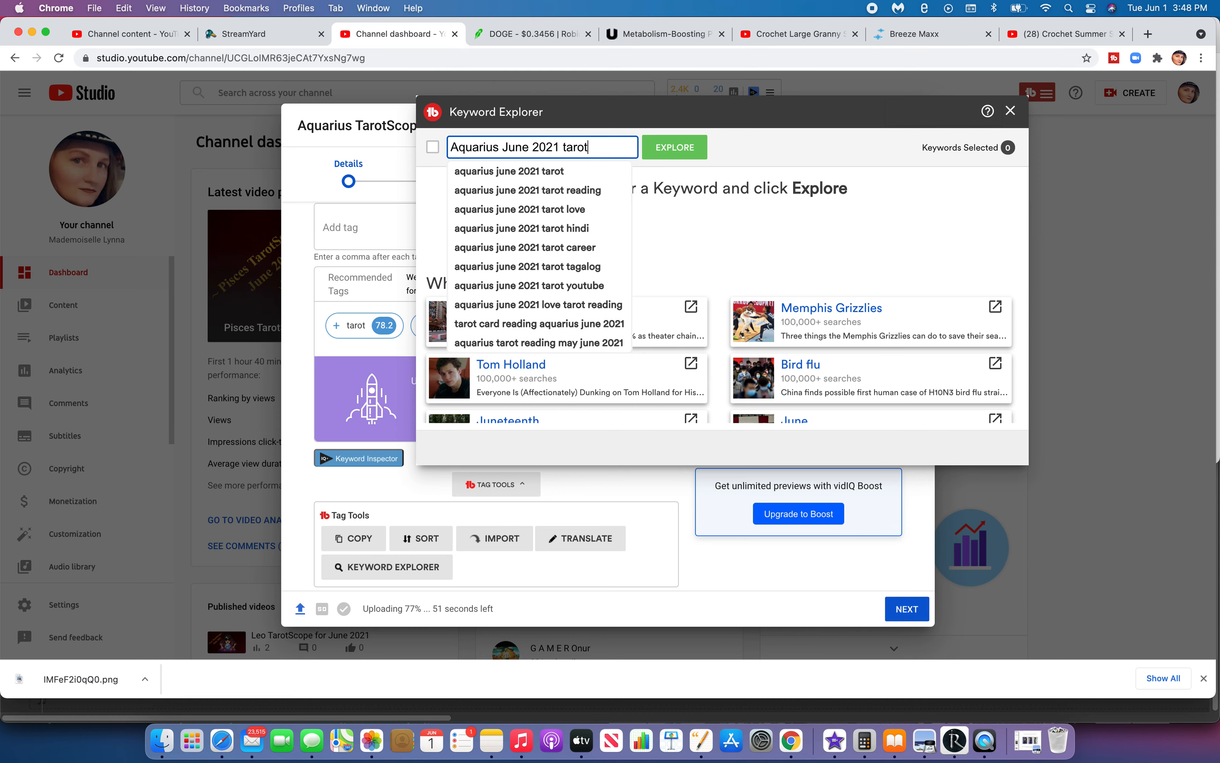
{"action": "key", "text": "Return"}
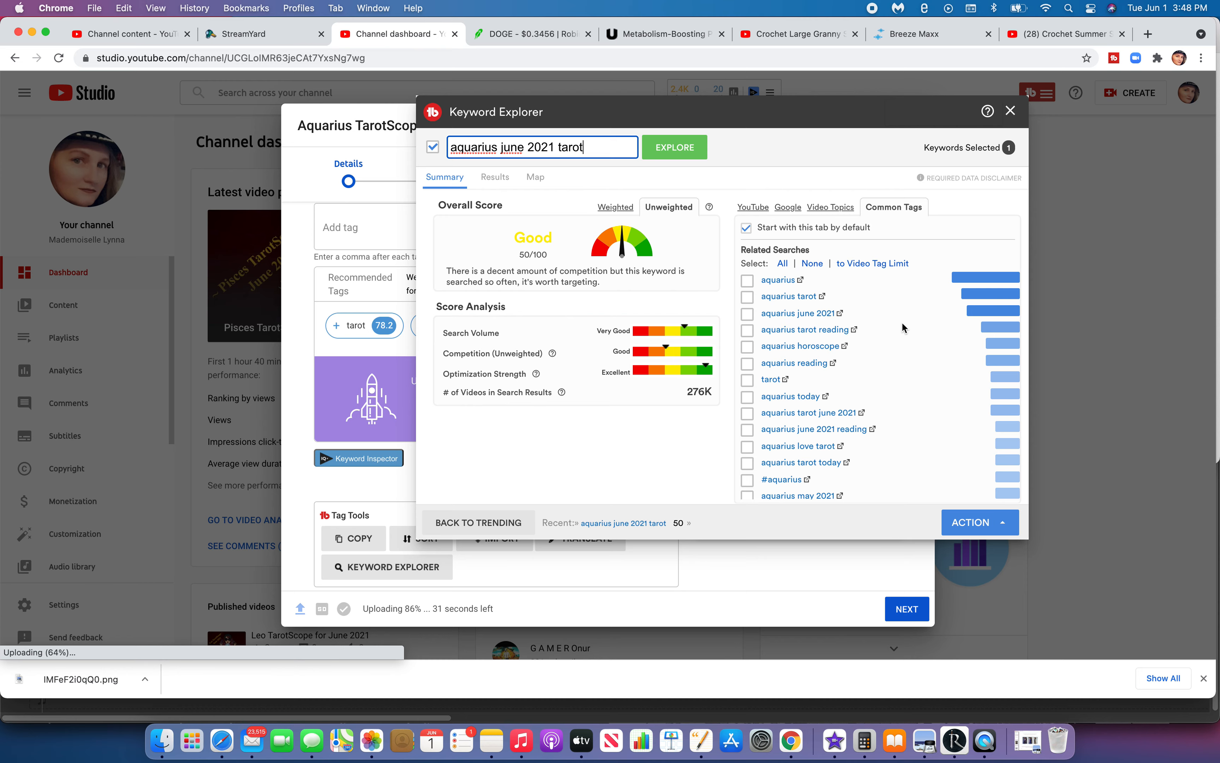
- Select the related common tags up to the video tag limit and copy them to the clipboard
{"action": "scroll", "coordinate": [845, 497], "scroll_direction": "down", "scroll_amount": 1}
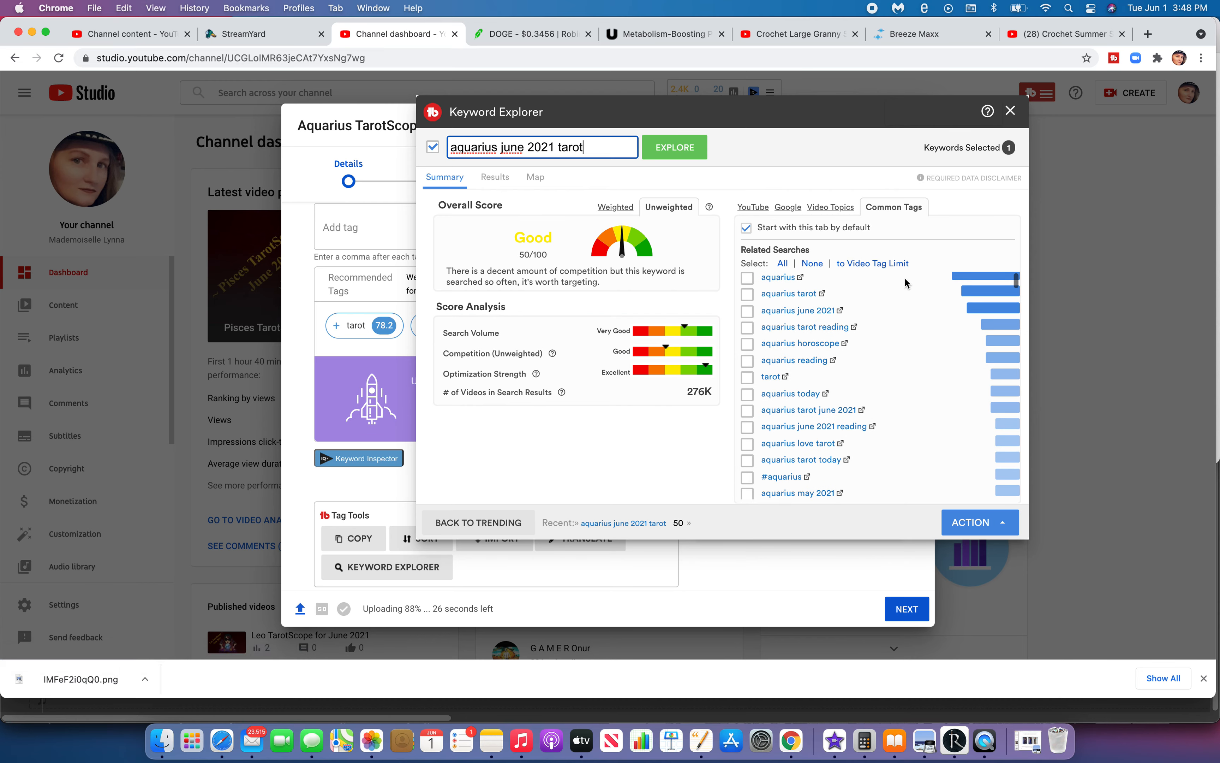
{"action": "left_click", "coordinate": [883, 272]}
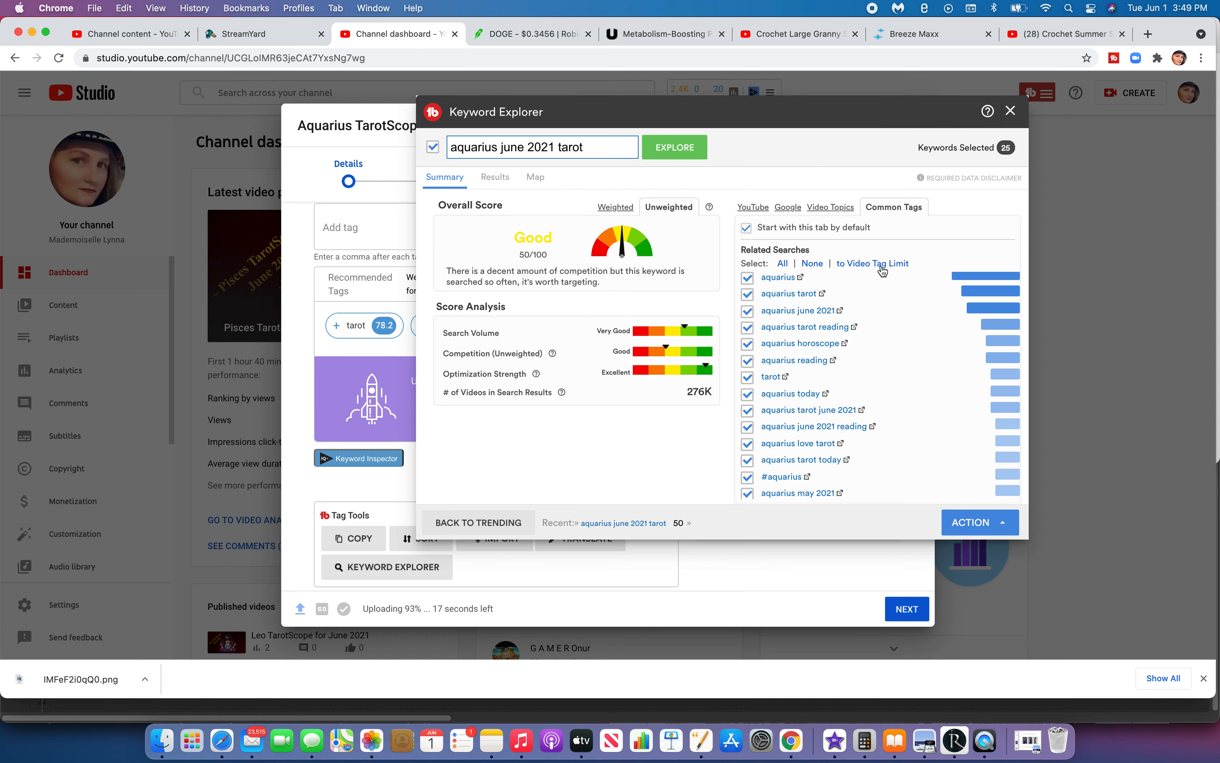
{"action": "scroll", "coordinate": [892, 376], "scroll_direction": "down", "scroll_amount": 15}
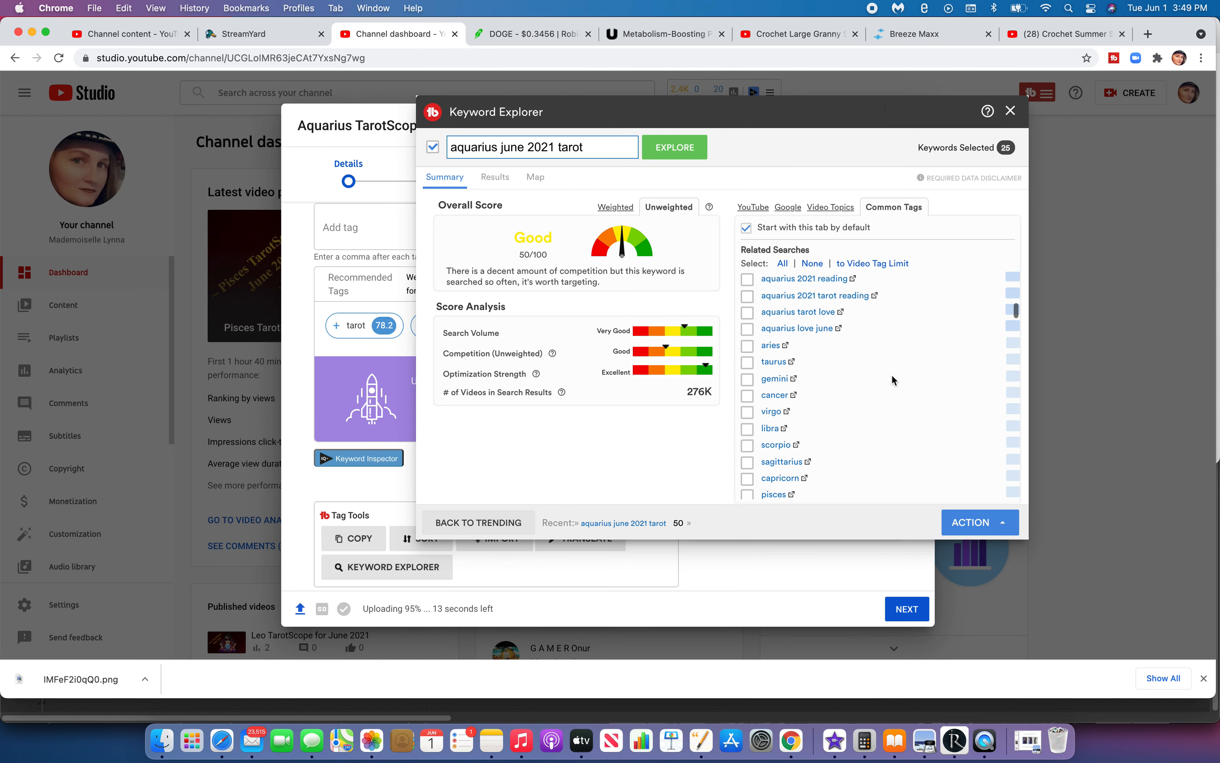
{"action": "scroll", "coordinate": [893, 379], "scroll_direction": "up", "scroll_amount": 15}
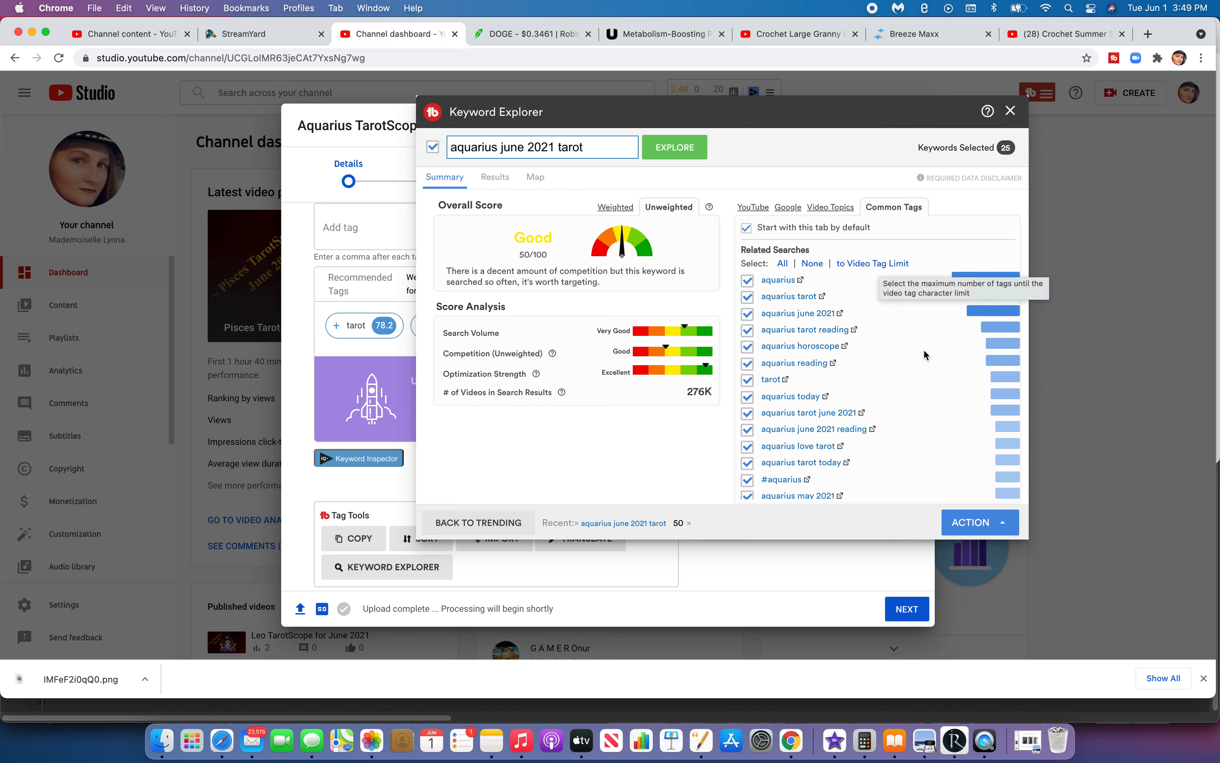
{"action": "left_click", "coordinate": [968, 524]}
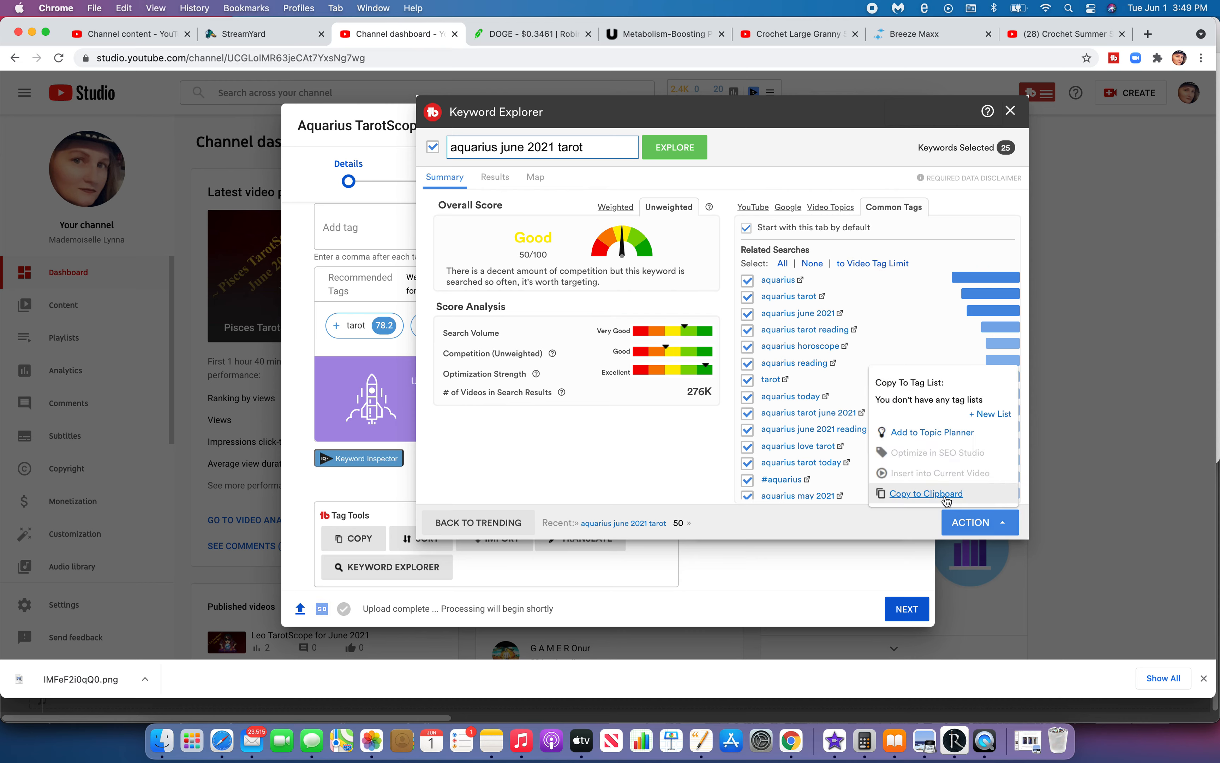
{"action": "left_click", "coordinate": [926, 494]}
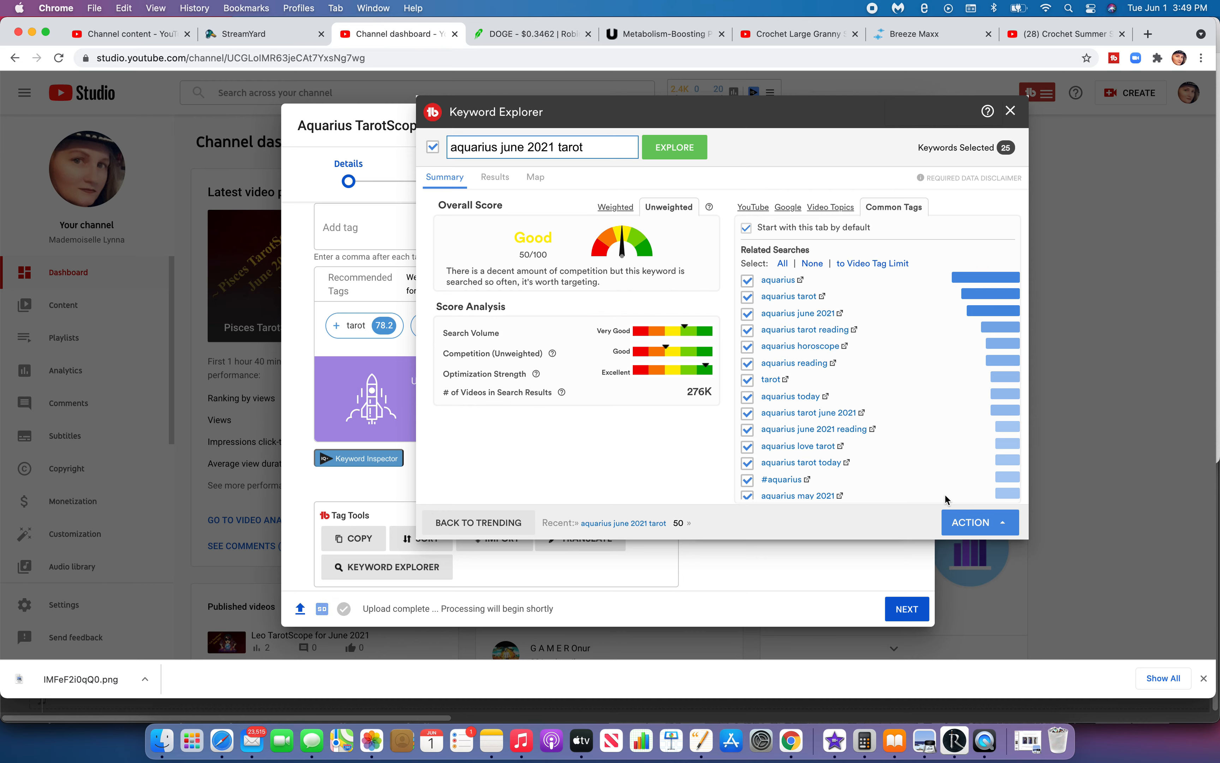
{"action": "left_click", "coordinate": [984, 525]}
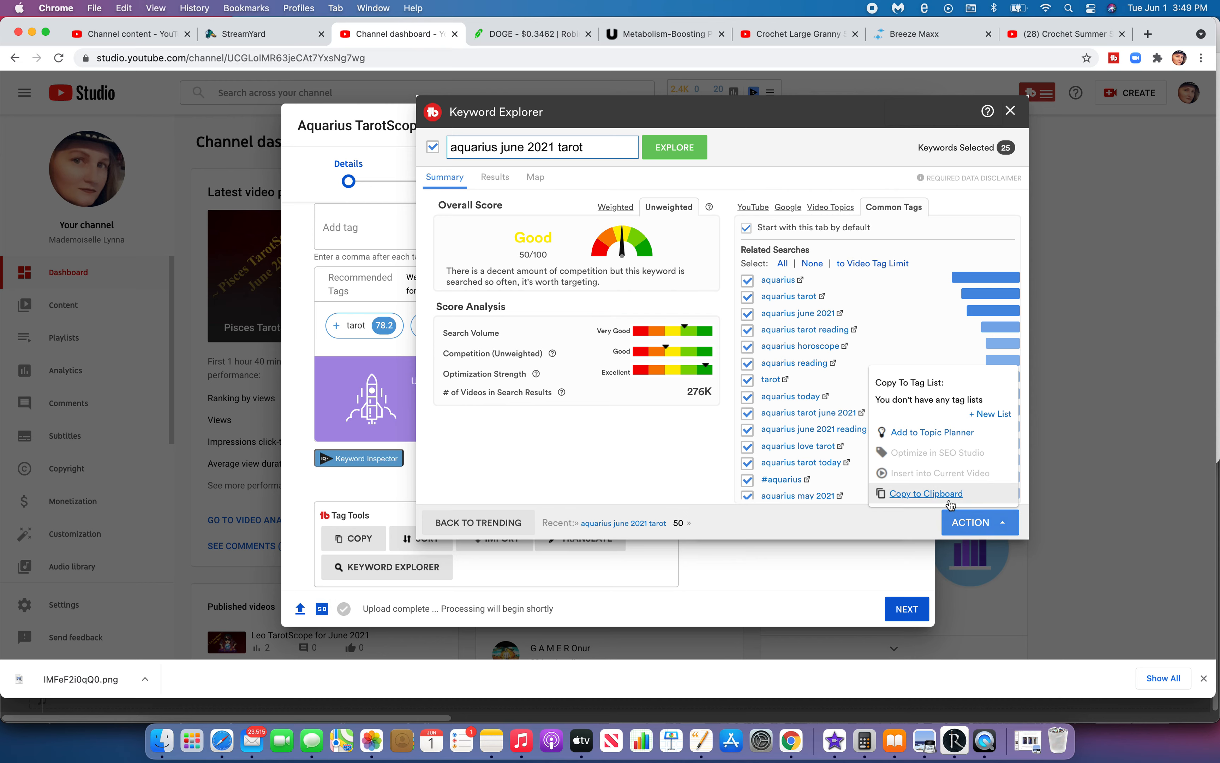
{"action": "left_click", "coordinate": [926, 493]}
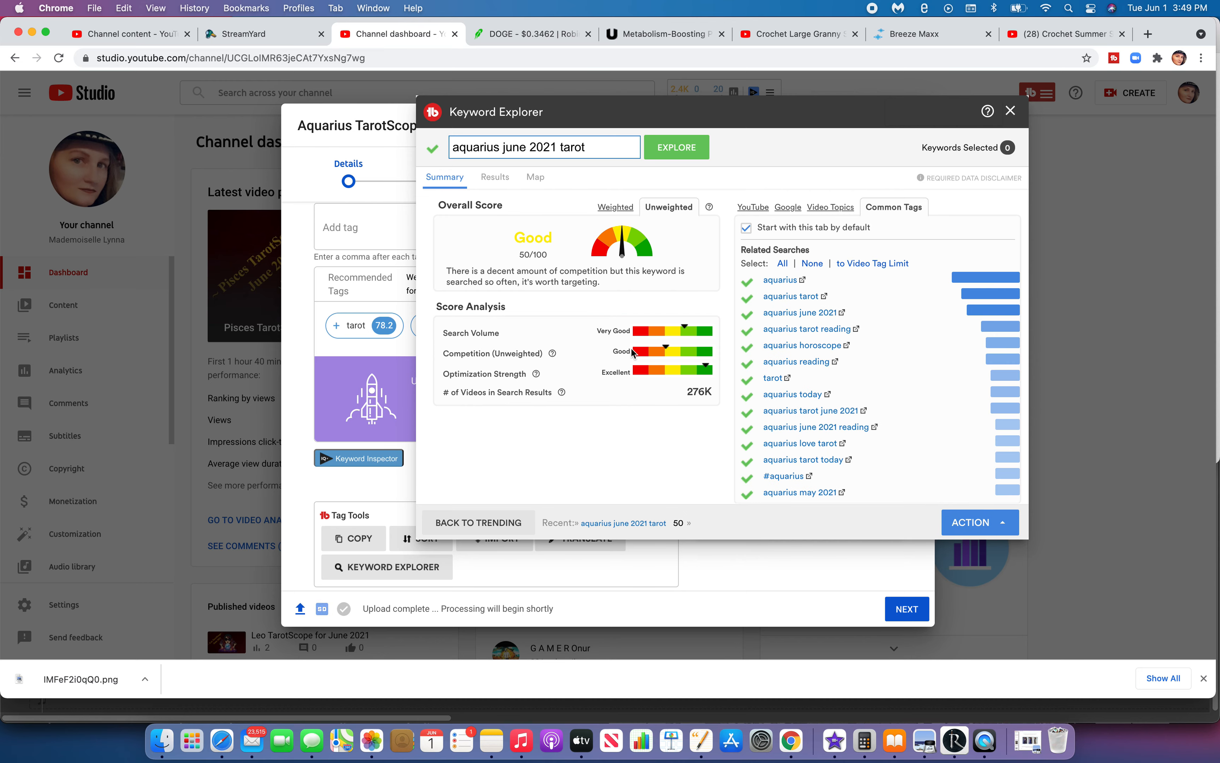
- Paste the copied keywords into the video's tag field and close the Keyword Explorer
{"action": "right_click", "coordinate": [381, 233]}
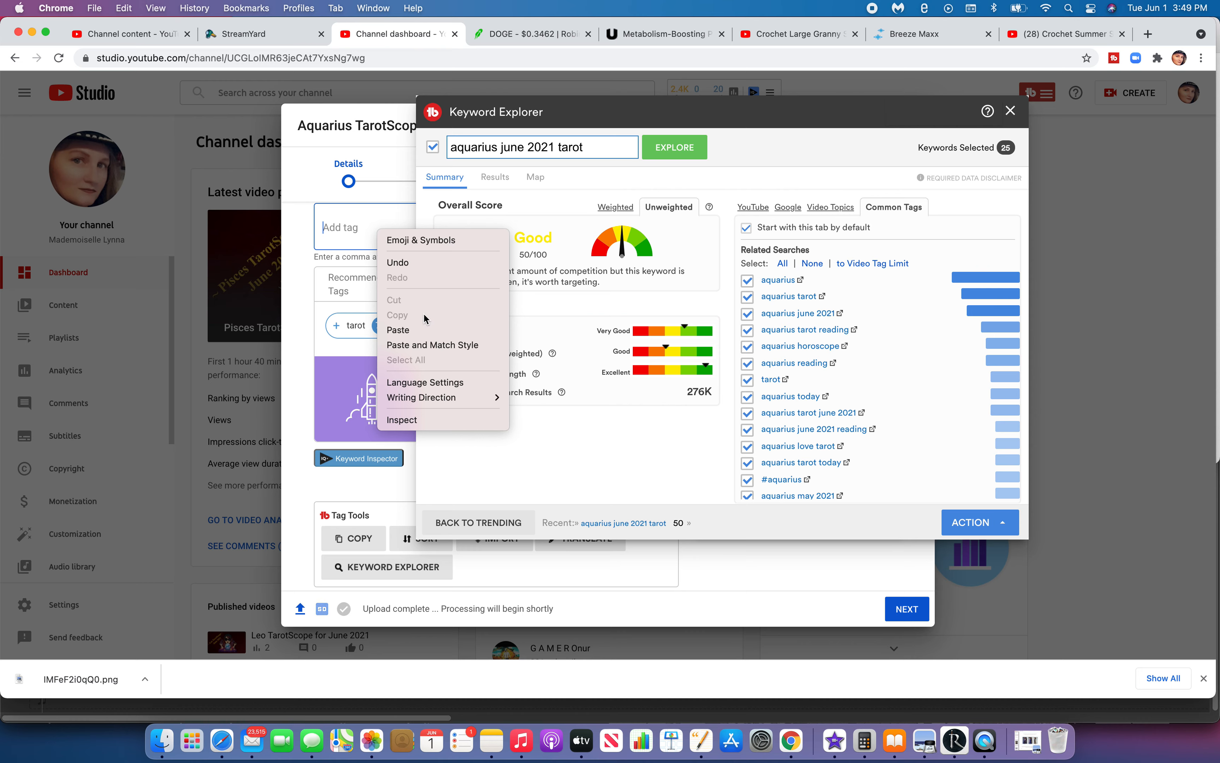
{"action": "left_click", "coordinate": [419, 331]}
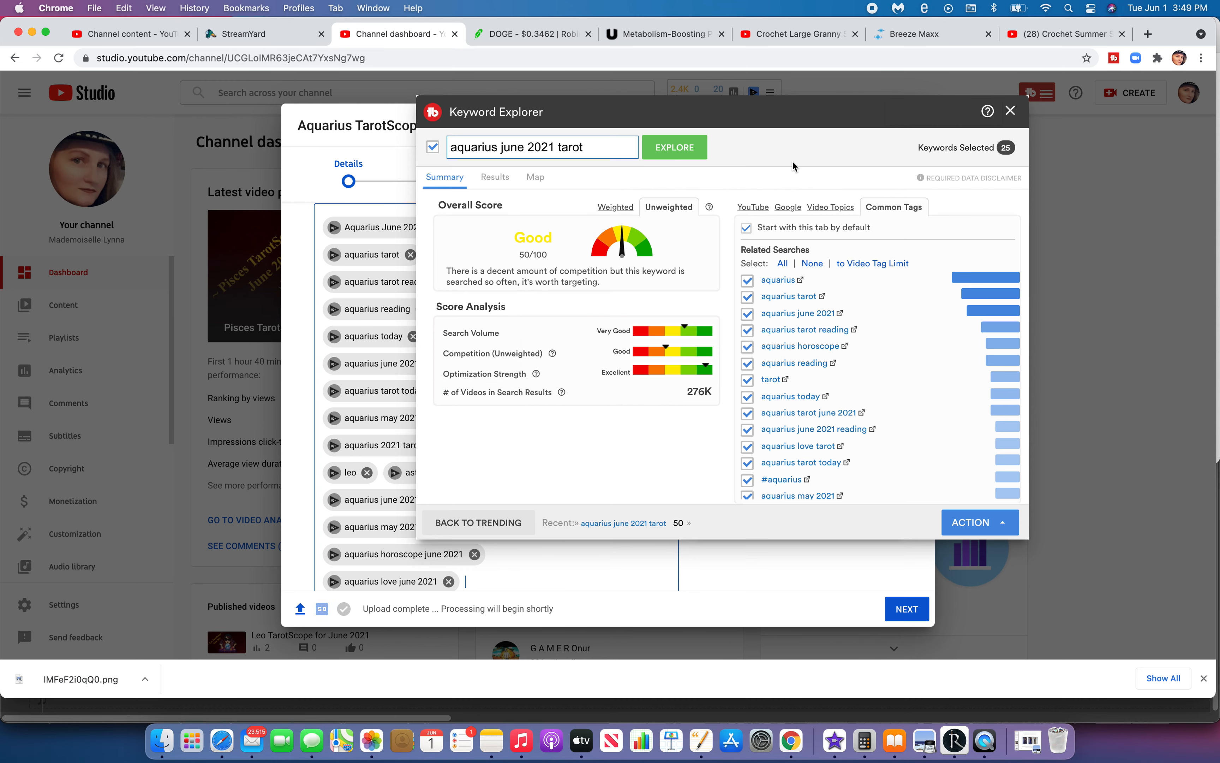
{"action": "left_click", "coordinate": [1010, 113]}
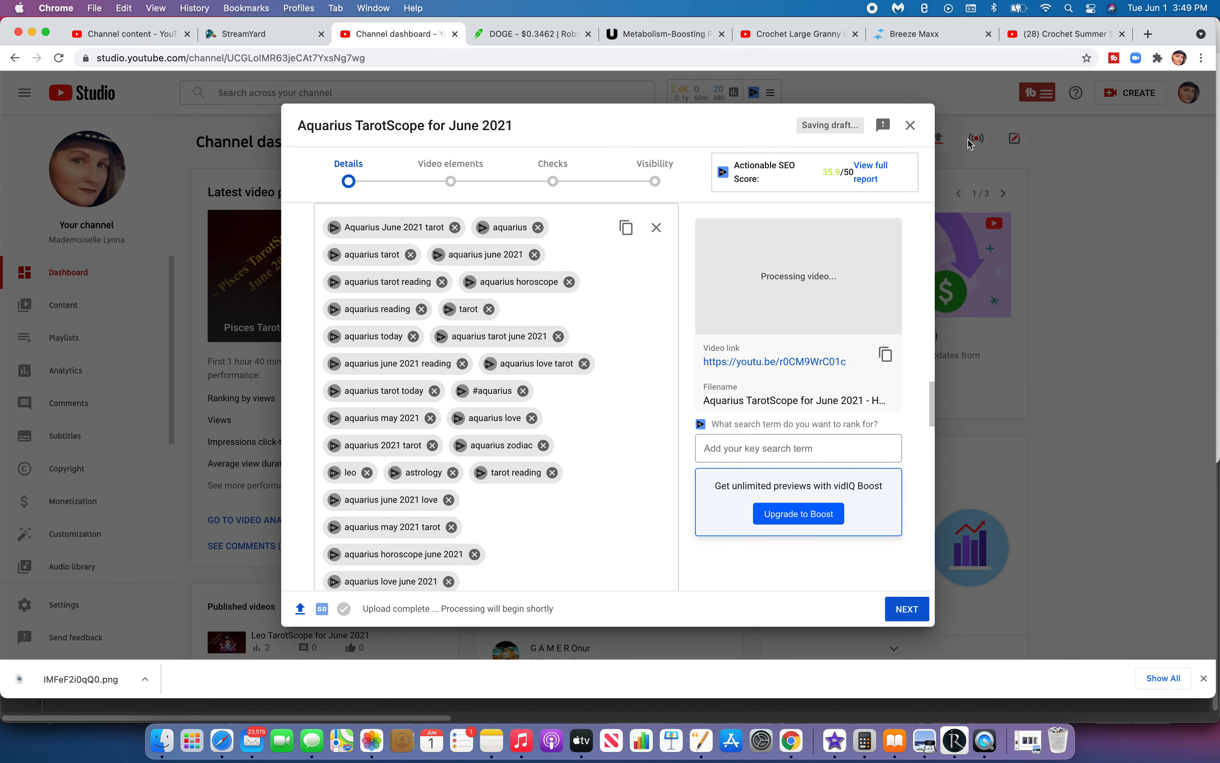
- Add the tag "supernatural" at the end of the video's tag list
{"action": "scroll", "coordinate": [689, 397], "scroll_direction": "down", "scroll_amount": 4}
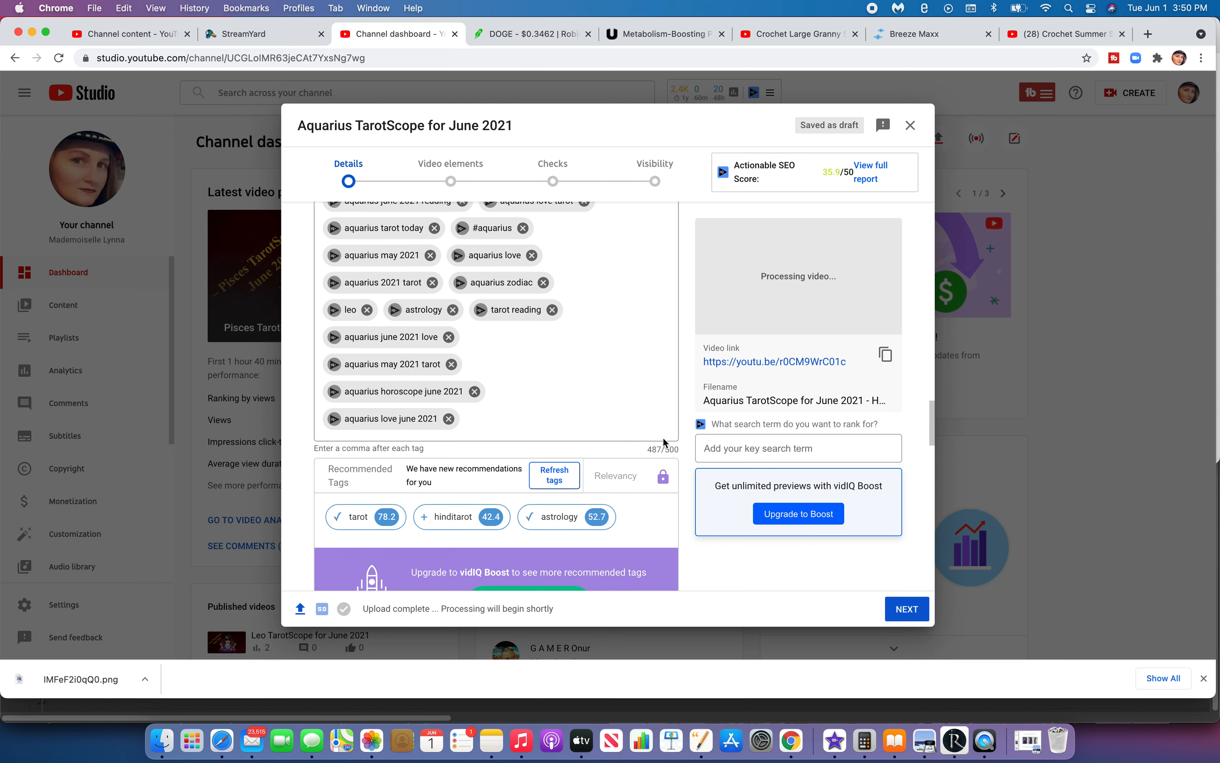
{"action": "left_click", "coordinate": [538, 420]}
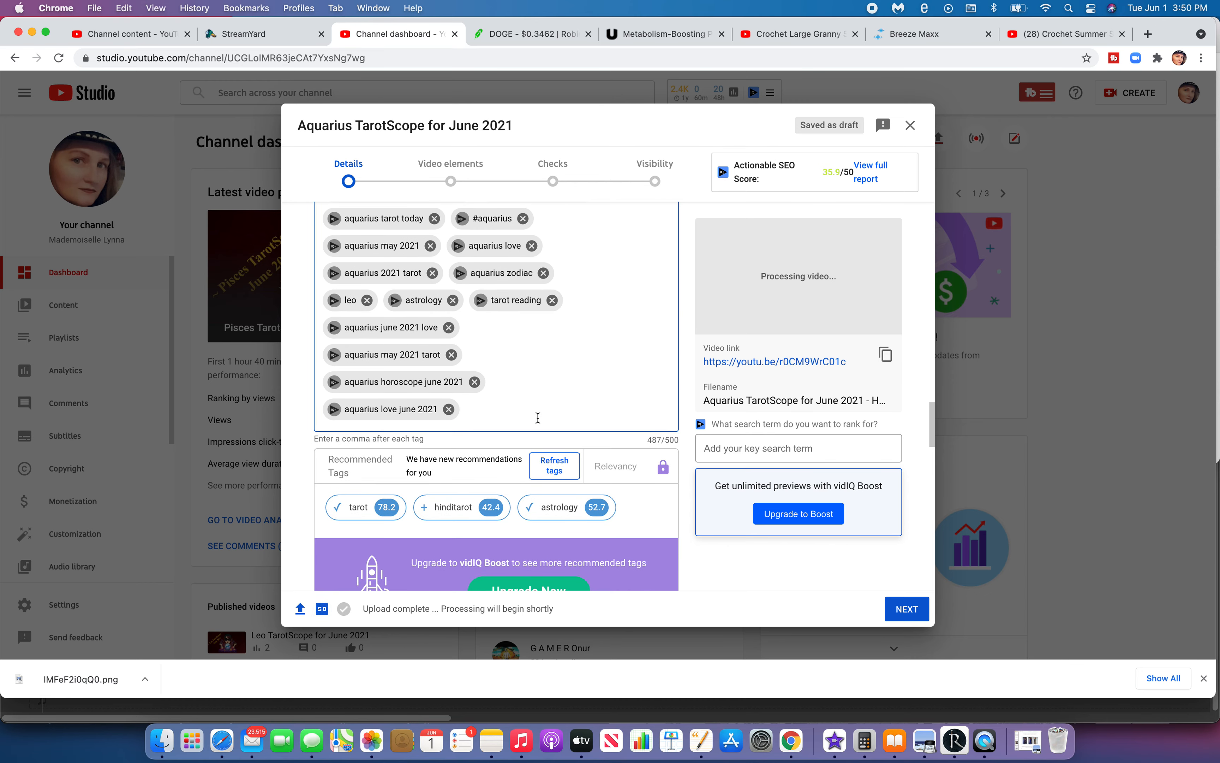
{"action": "type", "text": "supernatural"}
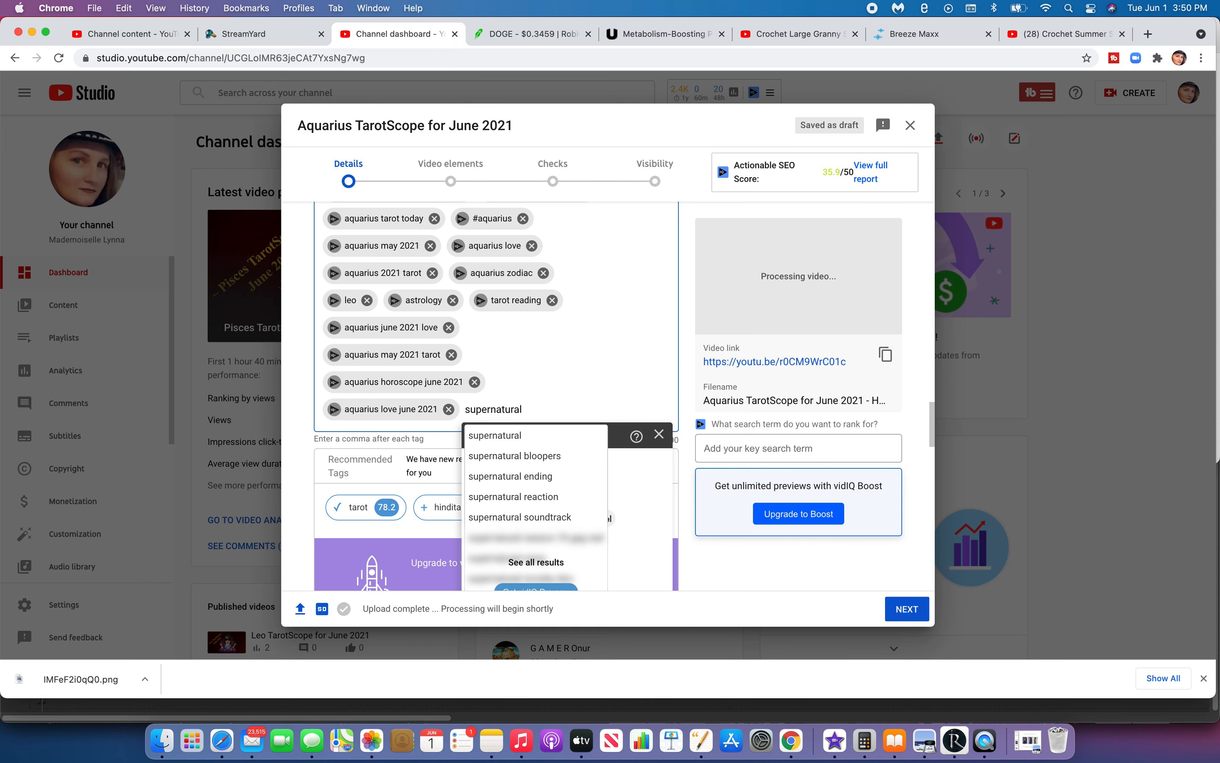
{"action": "key", "text": "Return"}
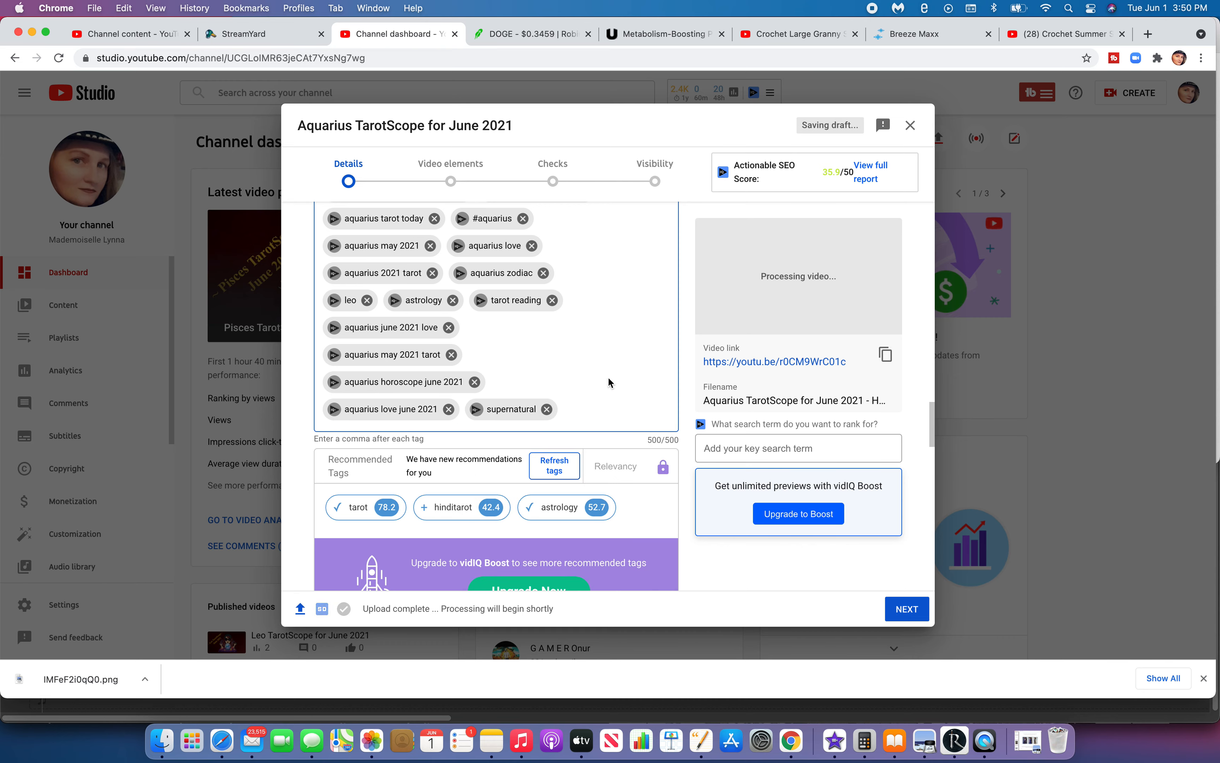
- Remove the "leo" and "astrology" tags from the video's tag list
{"action": "left_click", "coordinate": [367, 301]}
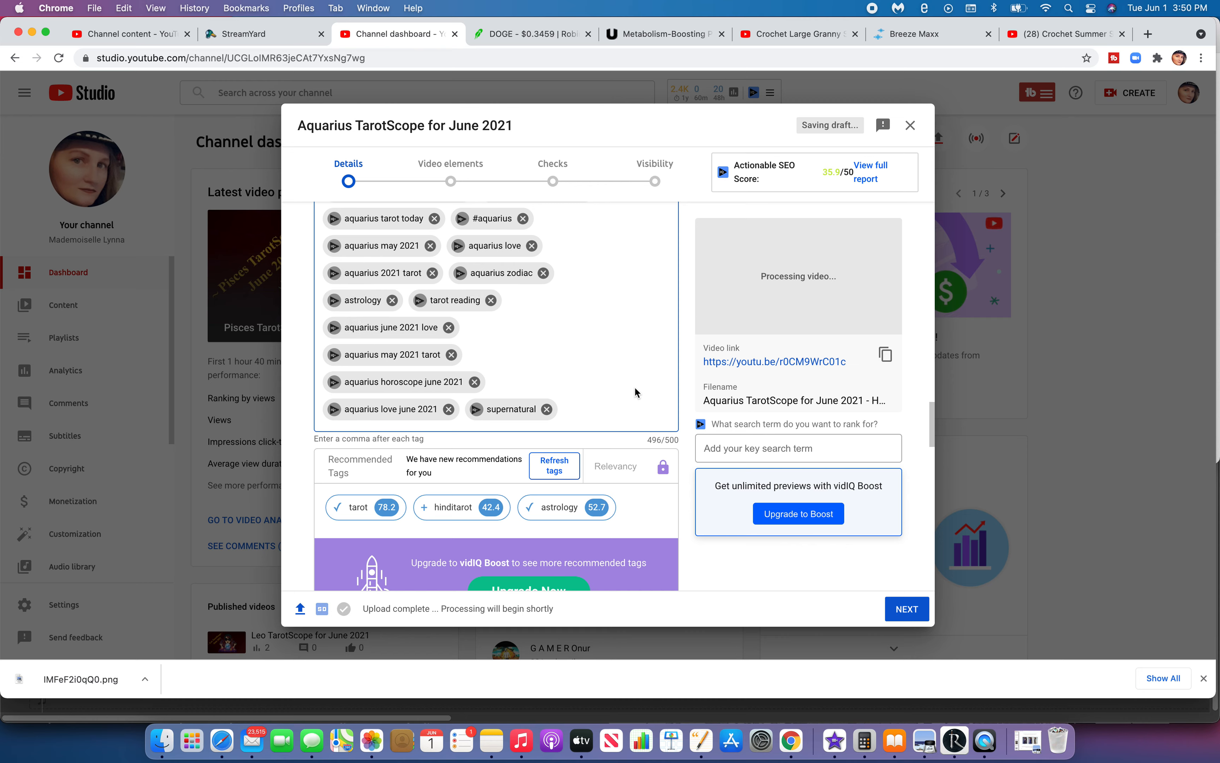
{"action": "scroll", "coordinate": [635, 392], "scroll_direction": "up", "scroll_amount": 2}
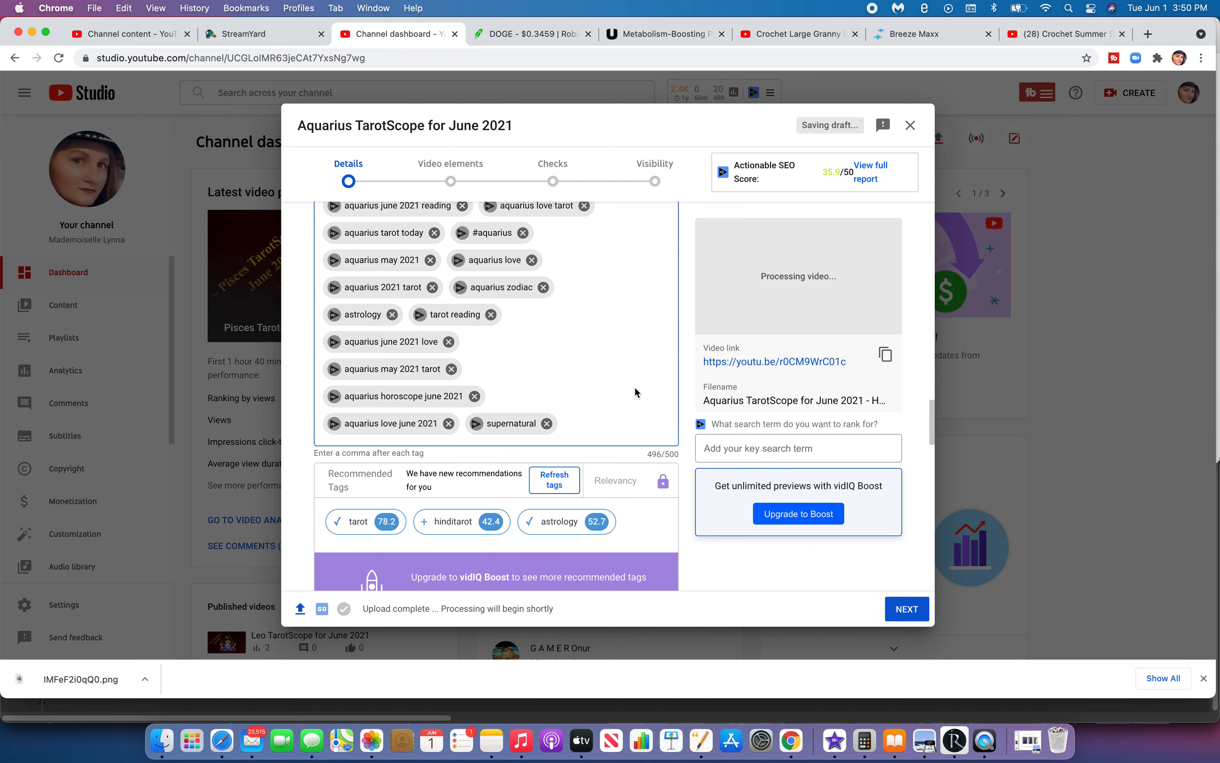
{"action": "scroll", "coordinate": [635, 393], "scroll_direction": "up", "scroll_amount": 2}
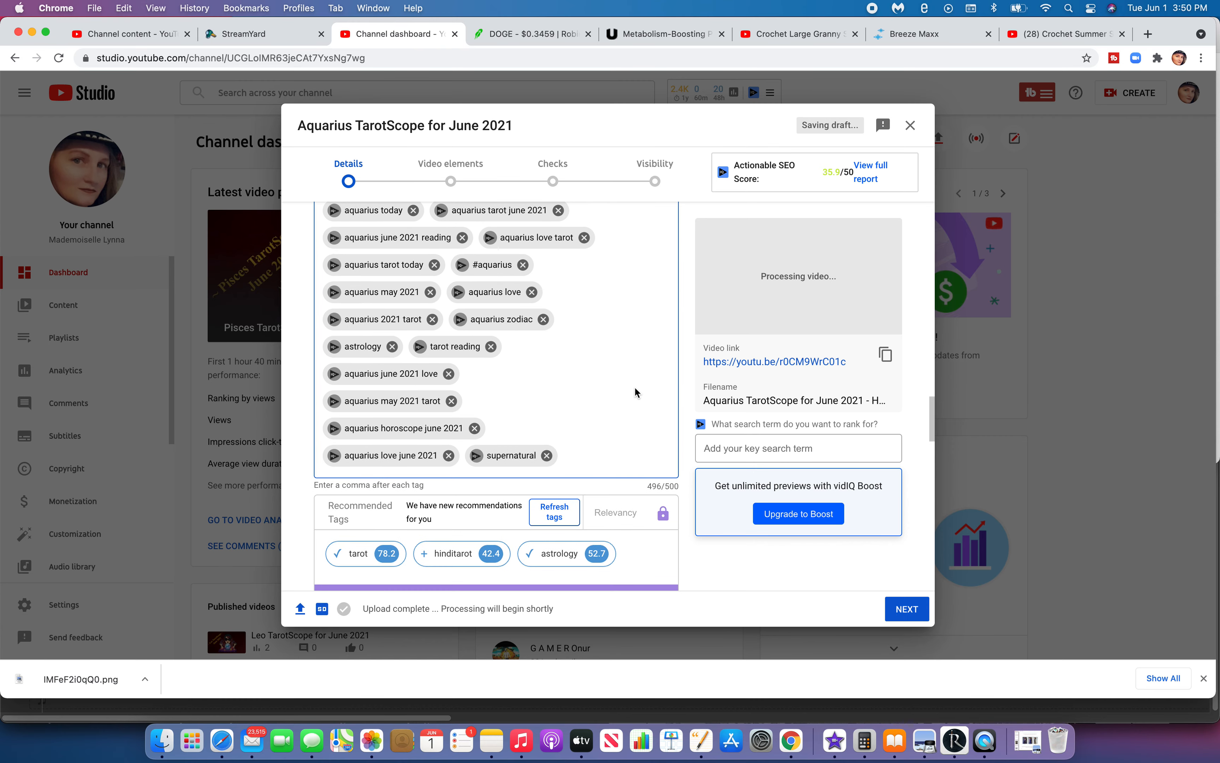
{"action": "scroll", "coordinate": [635, 392], "scroll_direction": "up", "scroll_amount": 4}
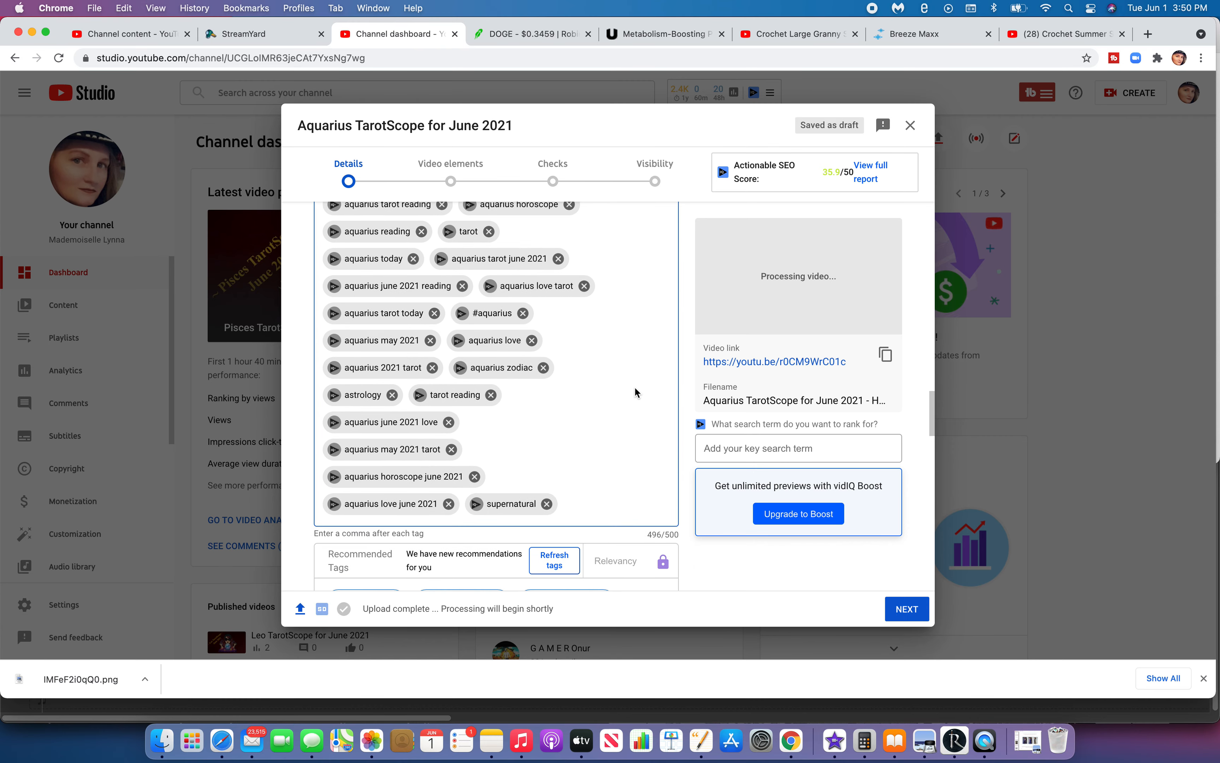
{"action": "scroll", "coordinate": [636, 390], "scroll_direction": "up", "scroll_amount": 6}
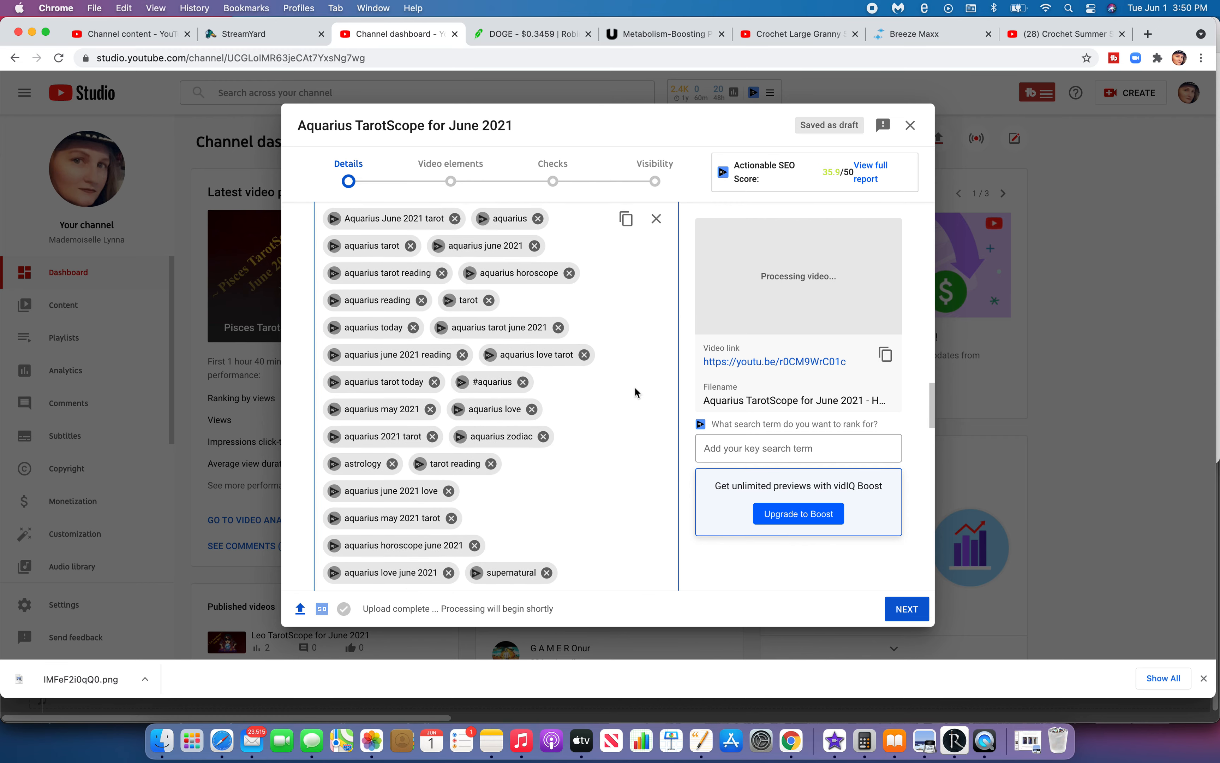
{"action": "scroll", "coordinate": [636, 393], "scroll_direction": "up", "scroll_amount": 3}
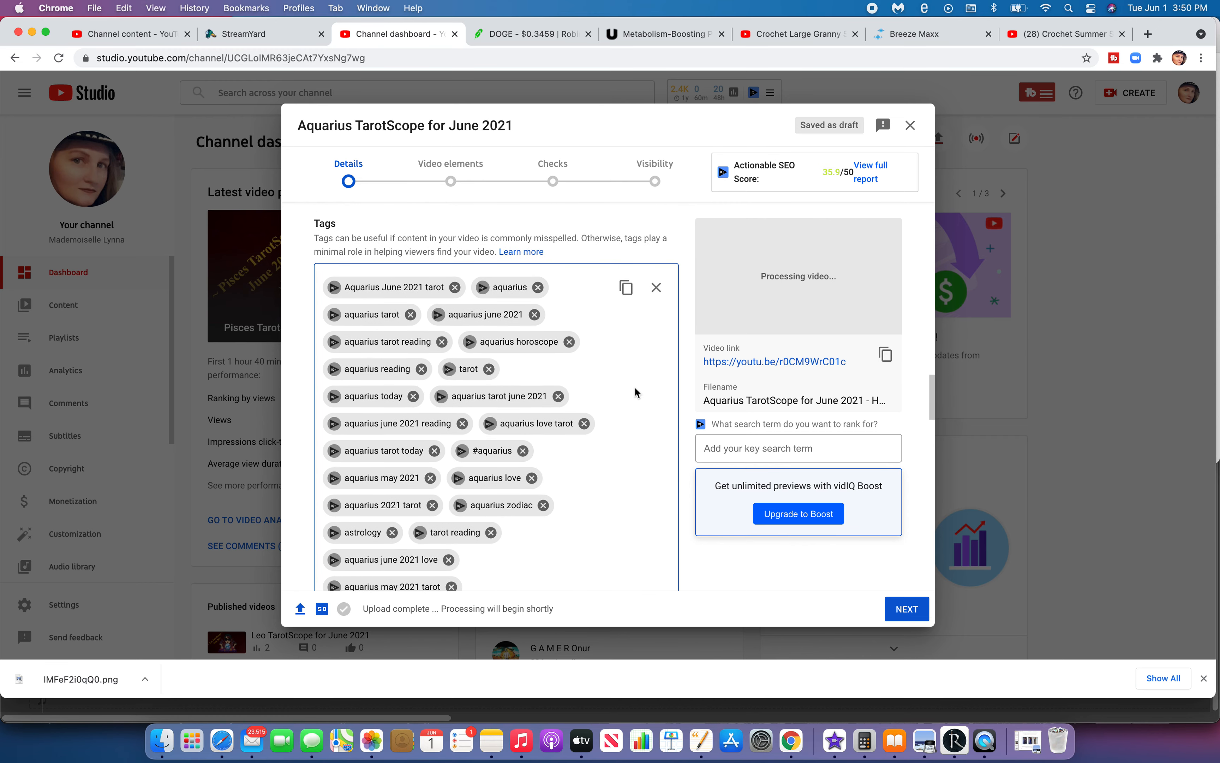
{"action": "scroll", "coordinate": [635, 390], "scroll_direction": "down", "scroll_amount": 7}
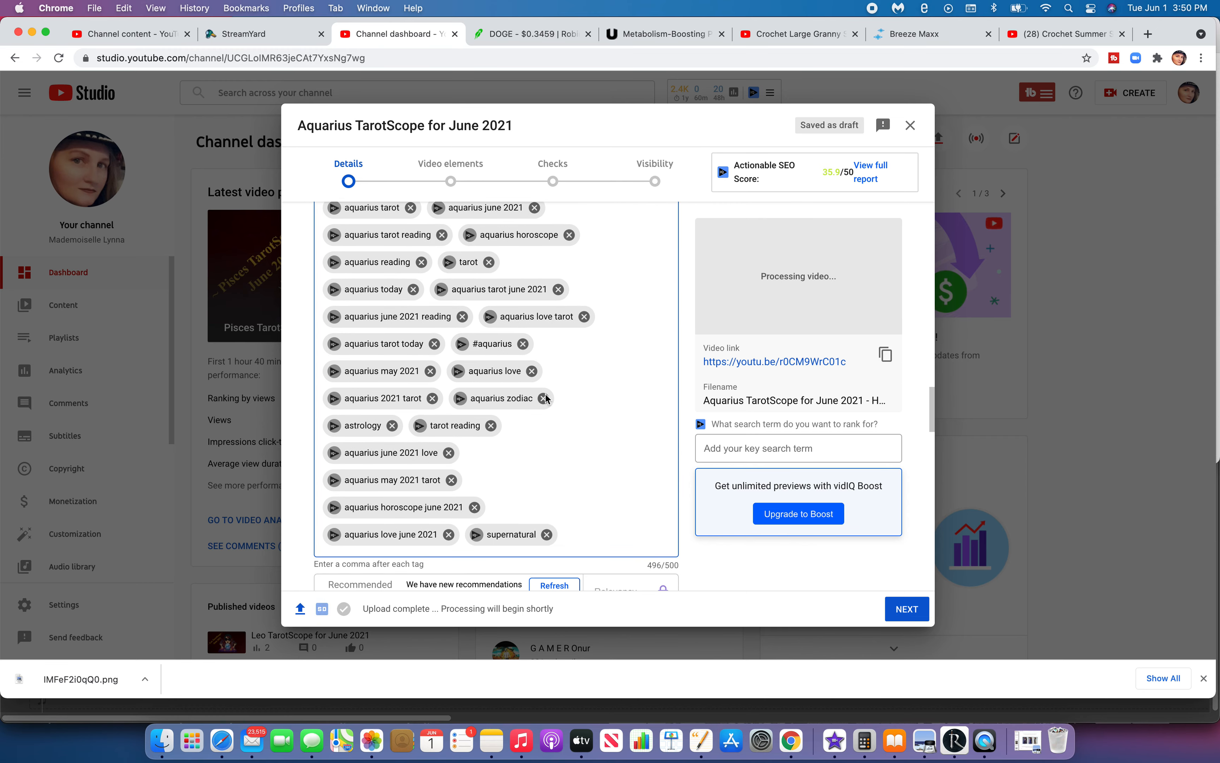
{"action": "left_click", "coordinate": [391, 427]}
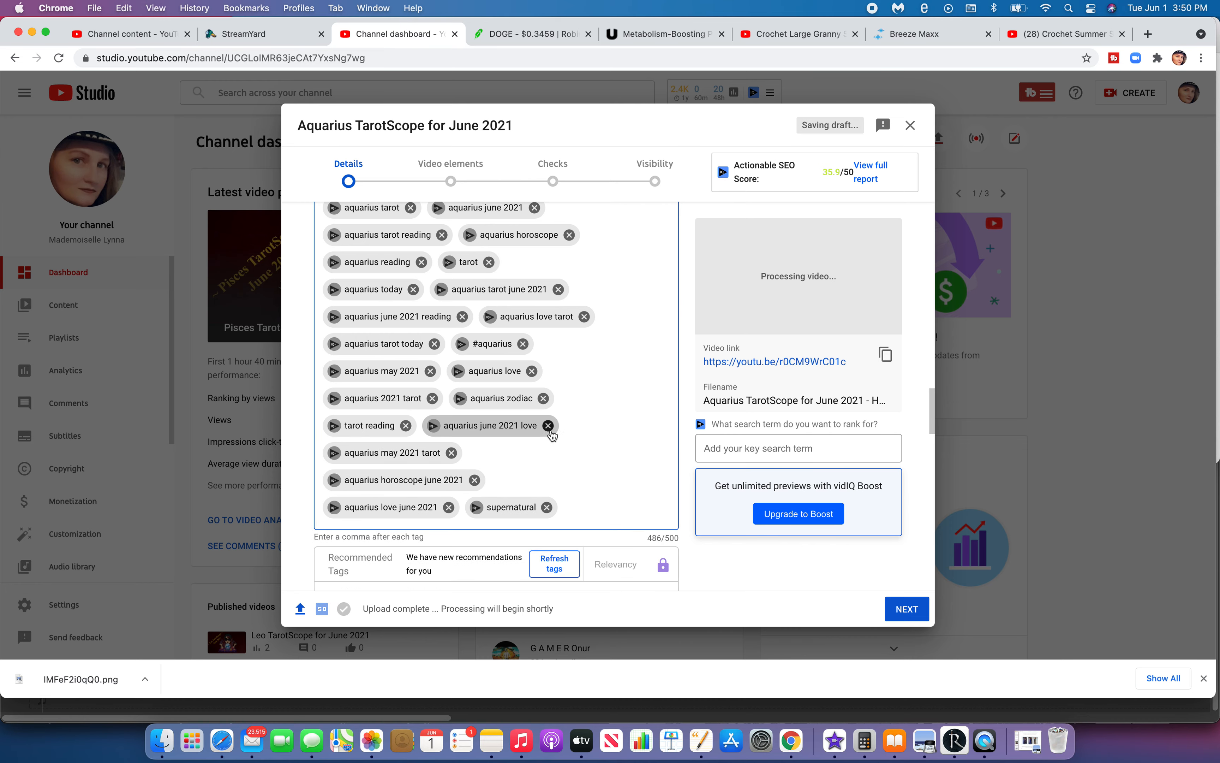
- Add the creator's first name as a tag and dismiss the related search term suggestions
{"action": "scroll", "coordinate": [598, 423], "scroll_direction": "down", "scroll_amount": 5}
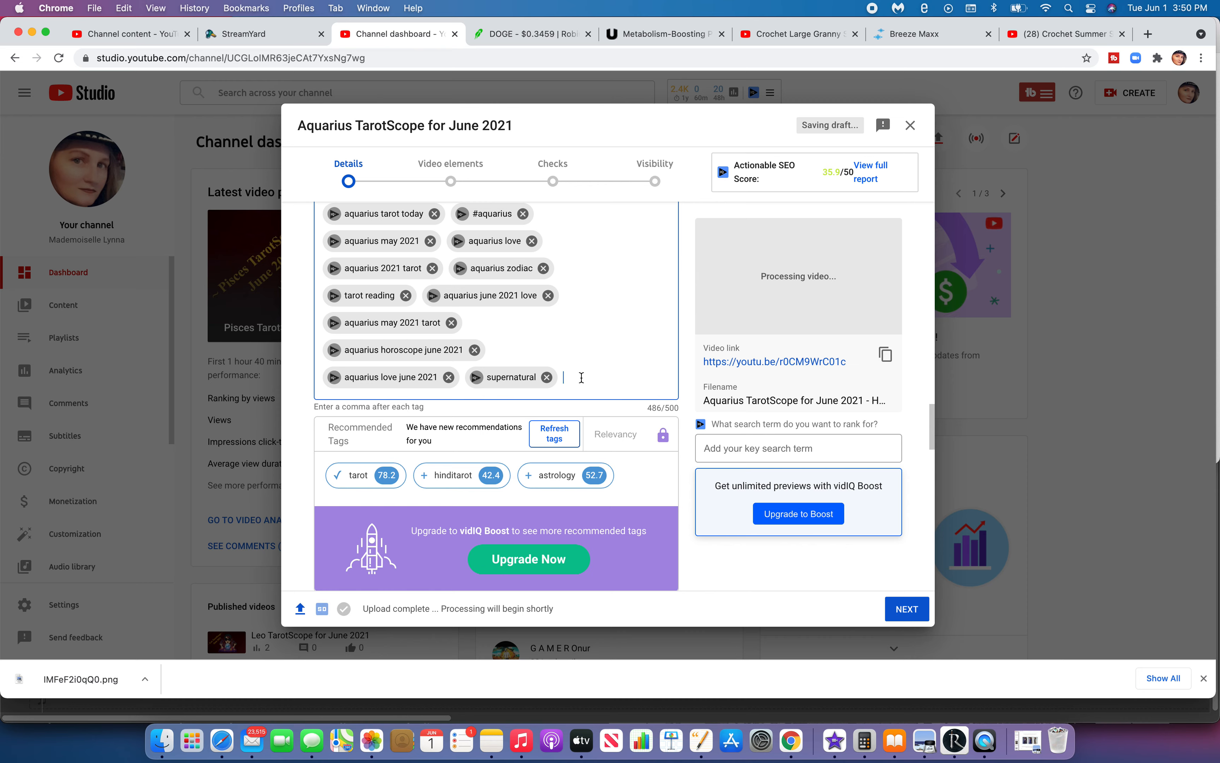
{"action": "type", "text": "L"}
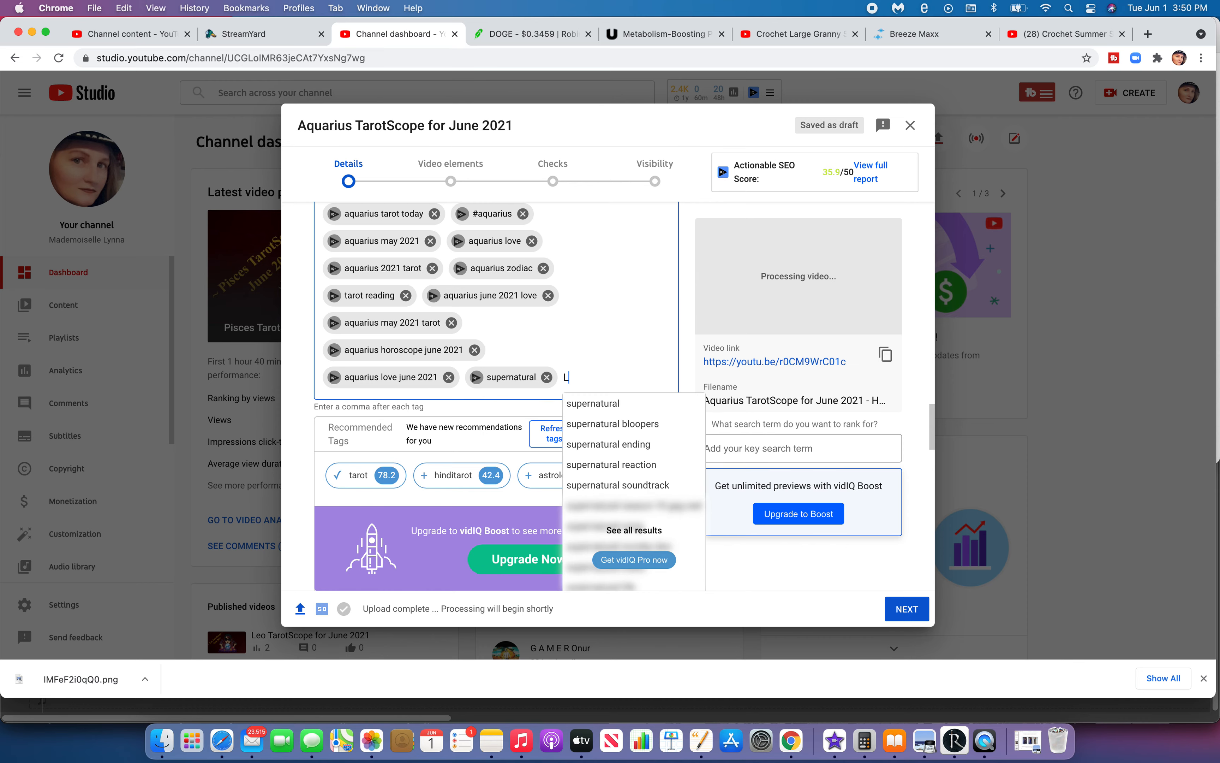
{"action": "type", "text": "ynna"}
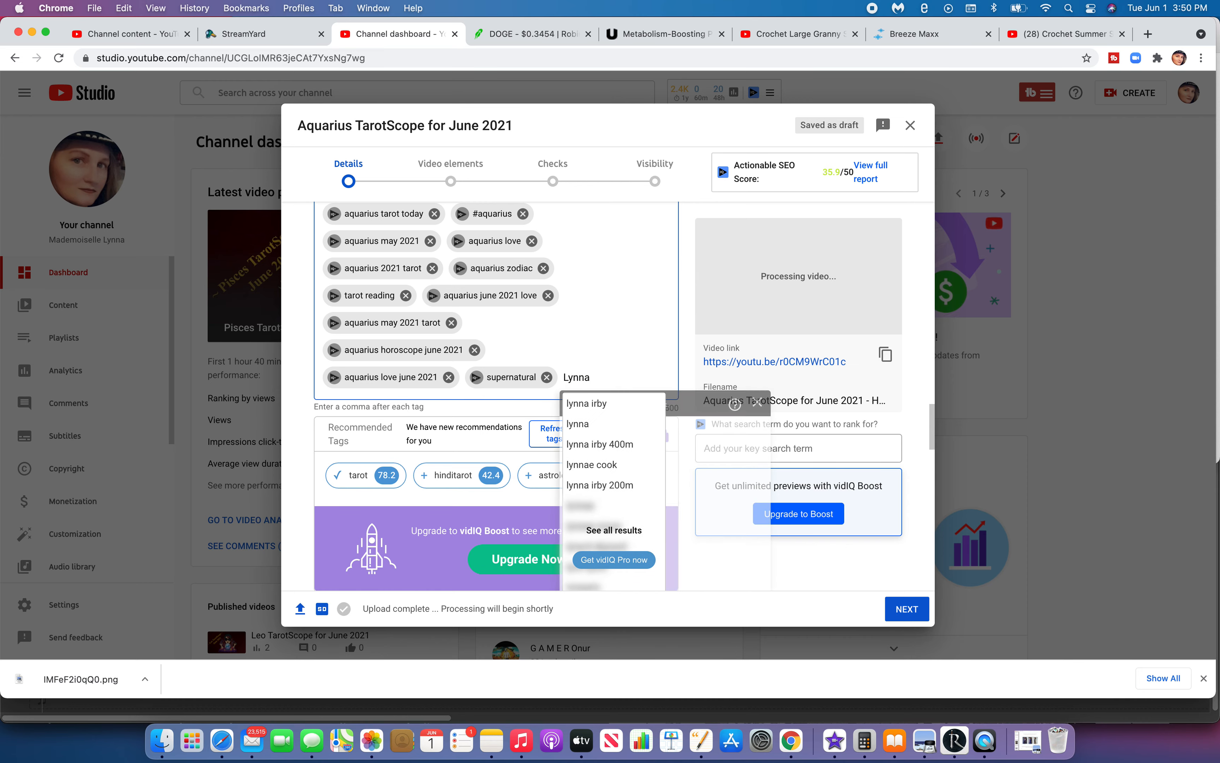
{"action": "left_click", "coordinate": [585, 425]}
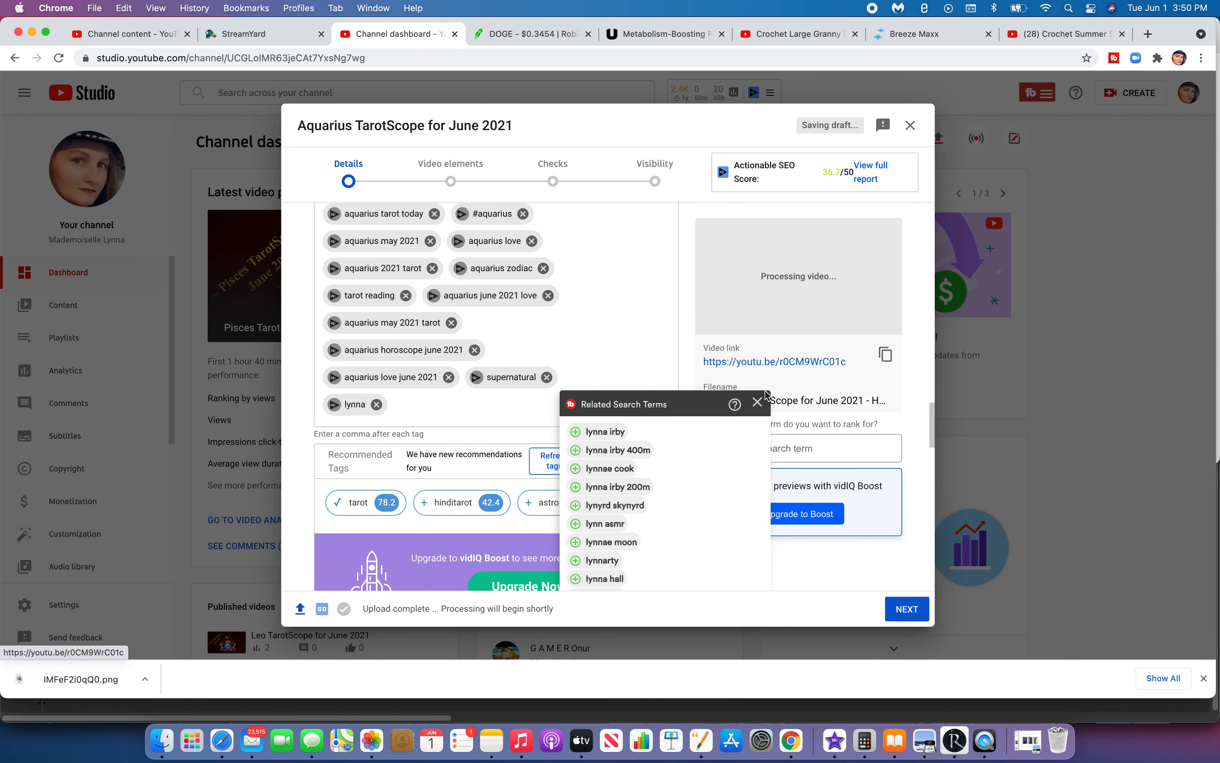
{"action": "left_click", "coordinate": [758, 403]}
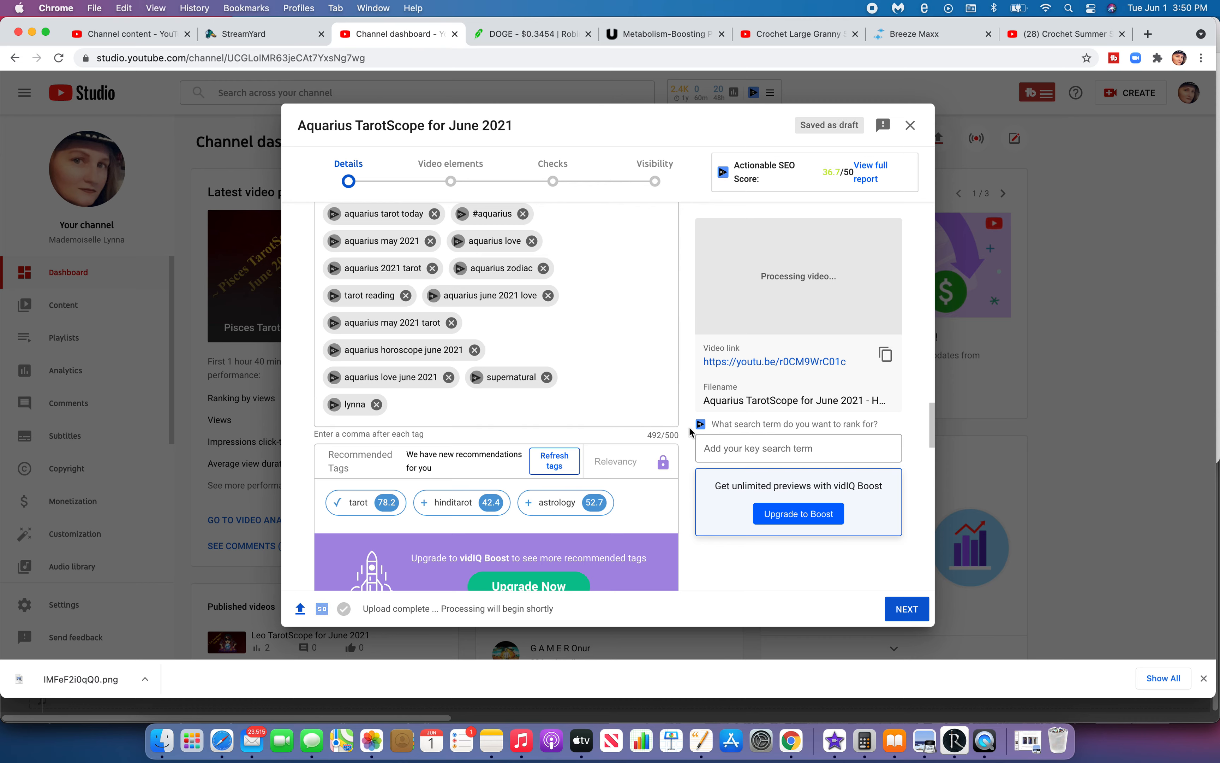
- Set the video's recording date to Jun 1, 2021
{"action": "scroll", "coordinate": [684, 431], "scroll_direction": "down", "scroll_amount": 5}
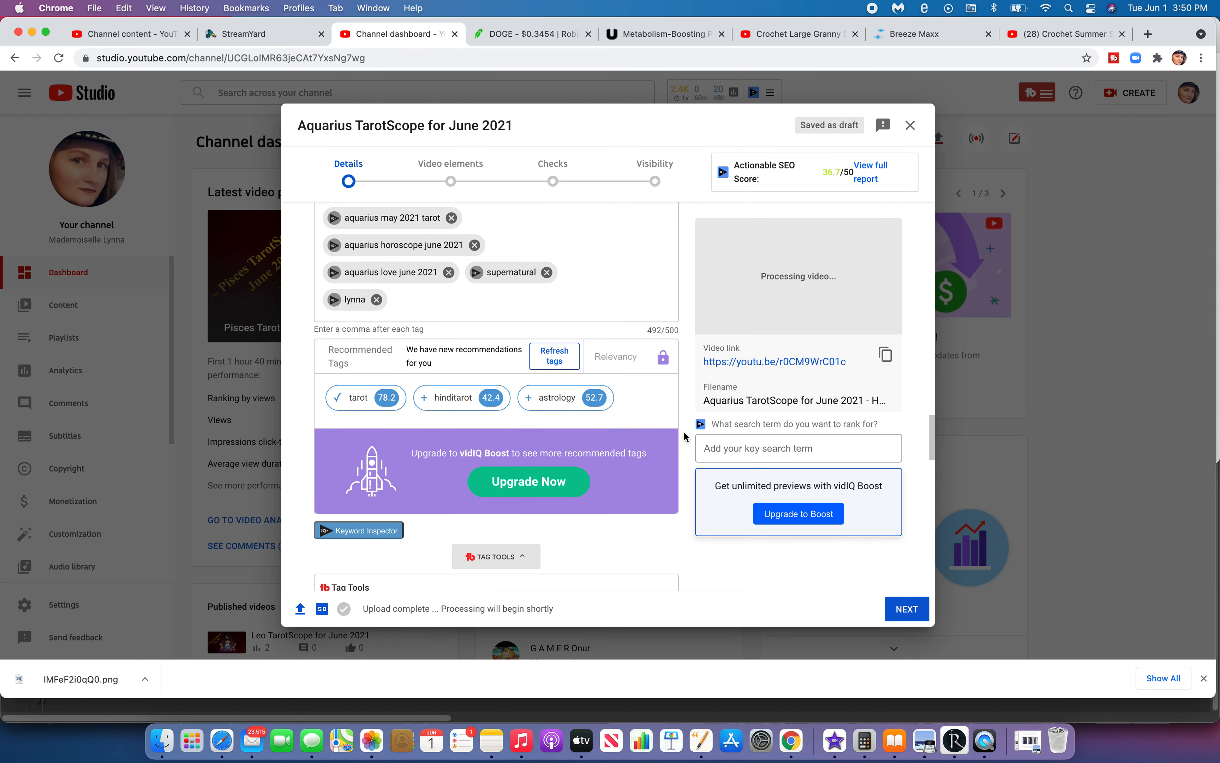
{"action": "scroll", "coordinate": [684, 430], "scroll_direction": "down", "scroll_amount": 10}
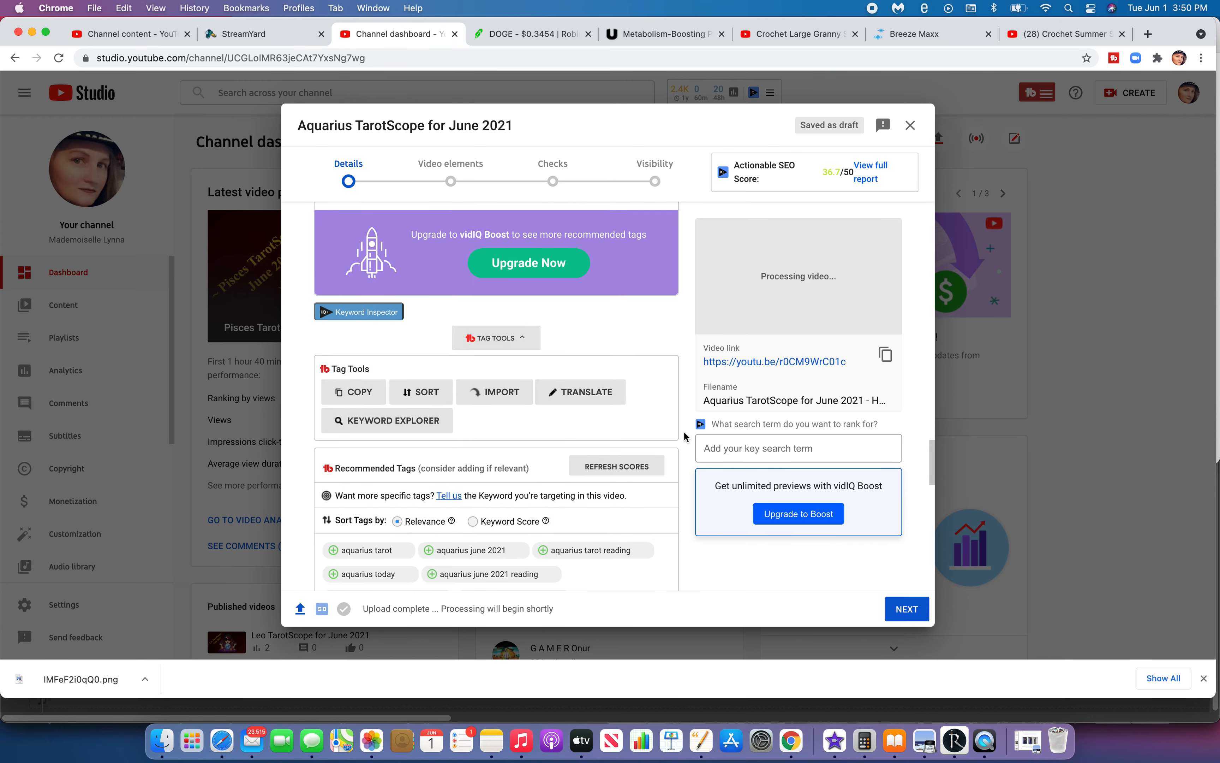
{"action": "scroll", "coordinate": [684, 430], "scroll_direction": "down", "scroll_amount": 5}
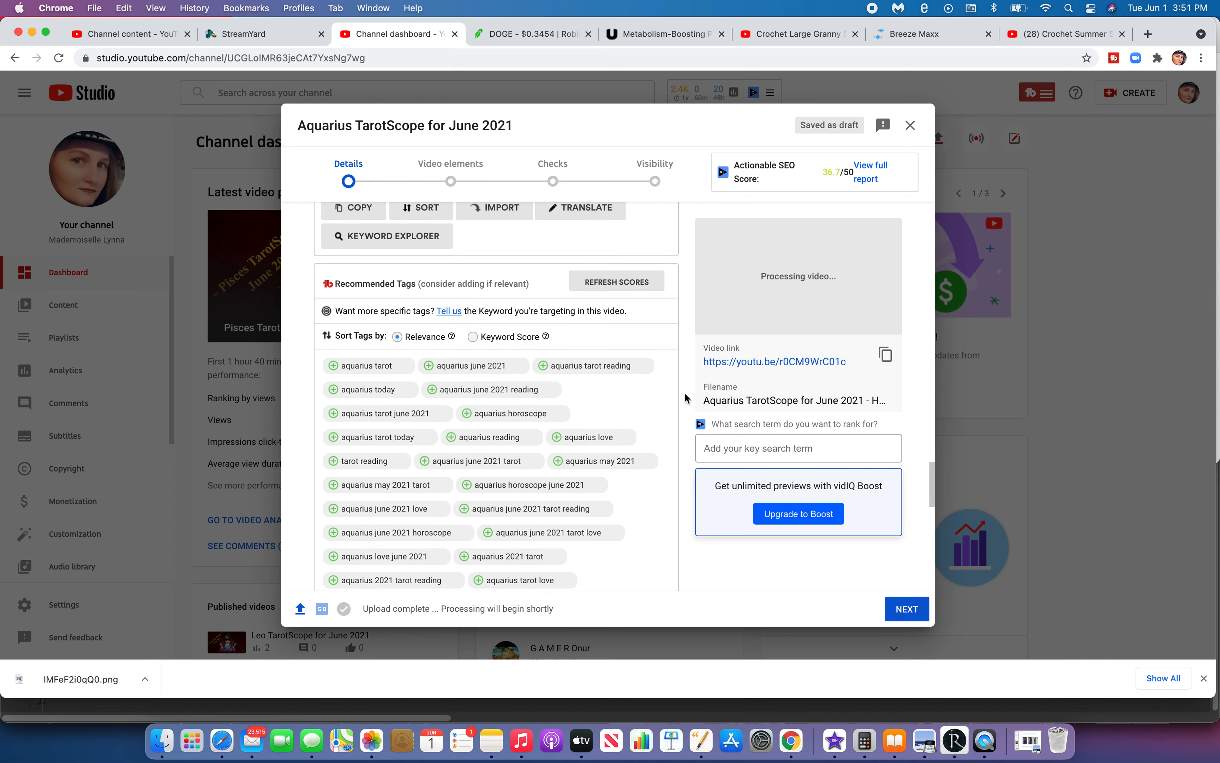
{"action": "scroll", "coordinate": [685, 398], "scroll_direction": "down", "scroll_amount": 11}
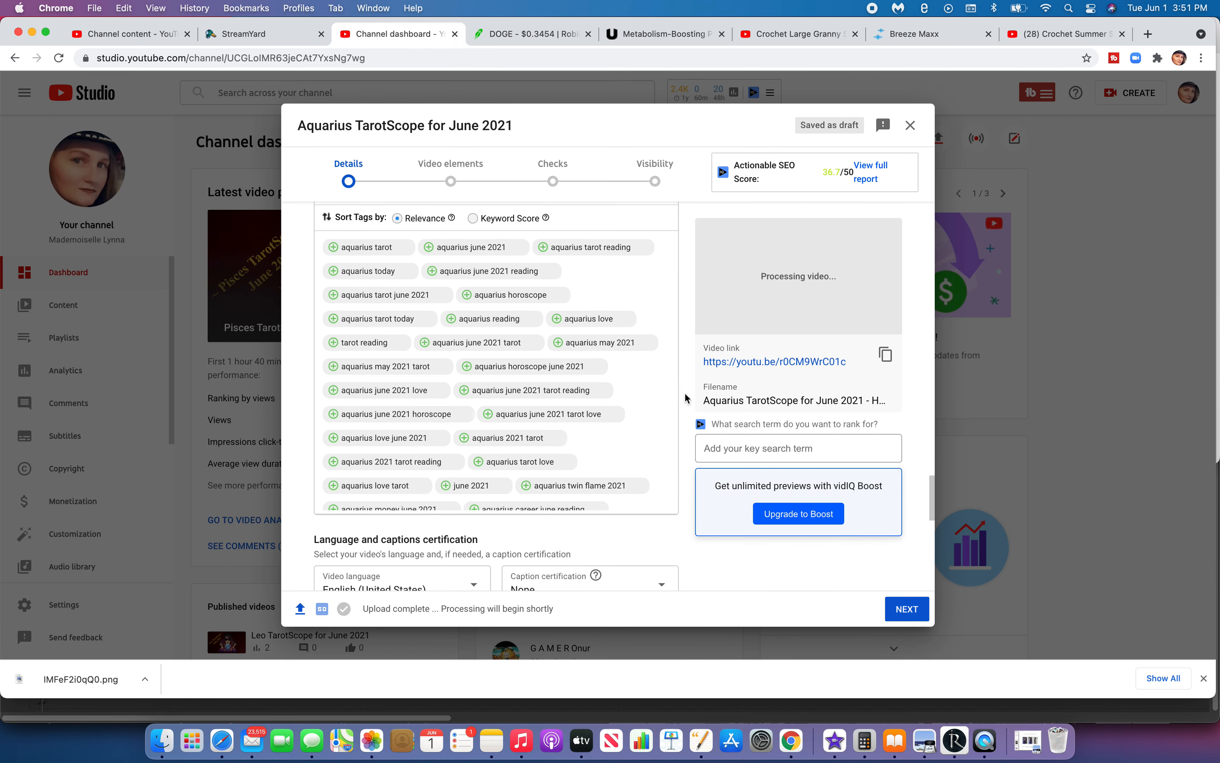
{"action": "scroll", "coordinate": [685, 398], "scroll_direction": "down", "scroll_amount": 4}
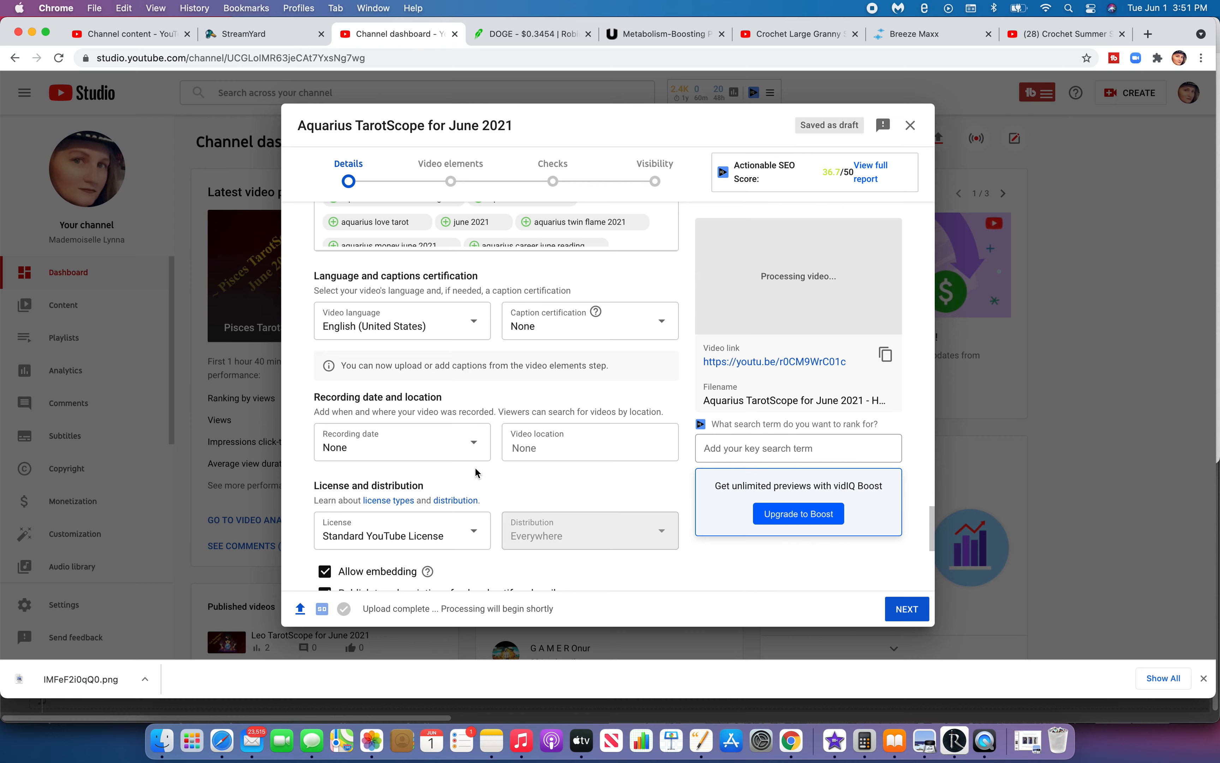
{"action": "left_click", "coordinate": [473, 444]}
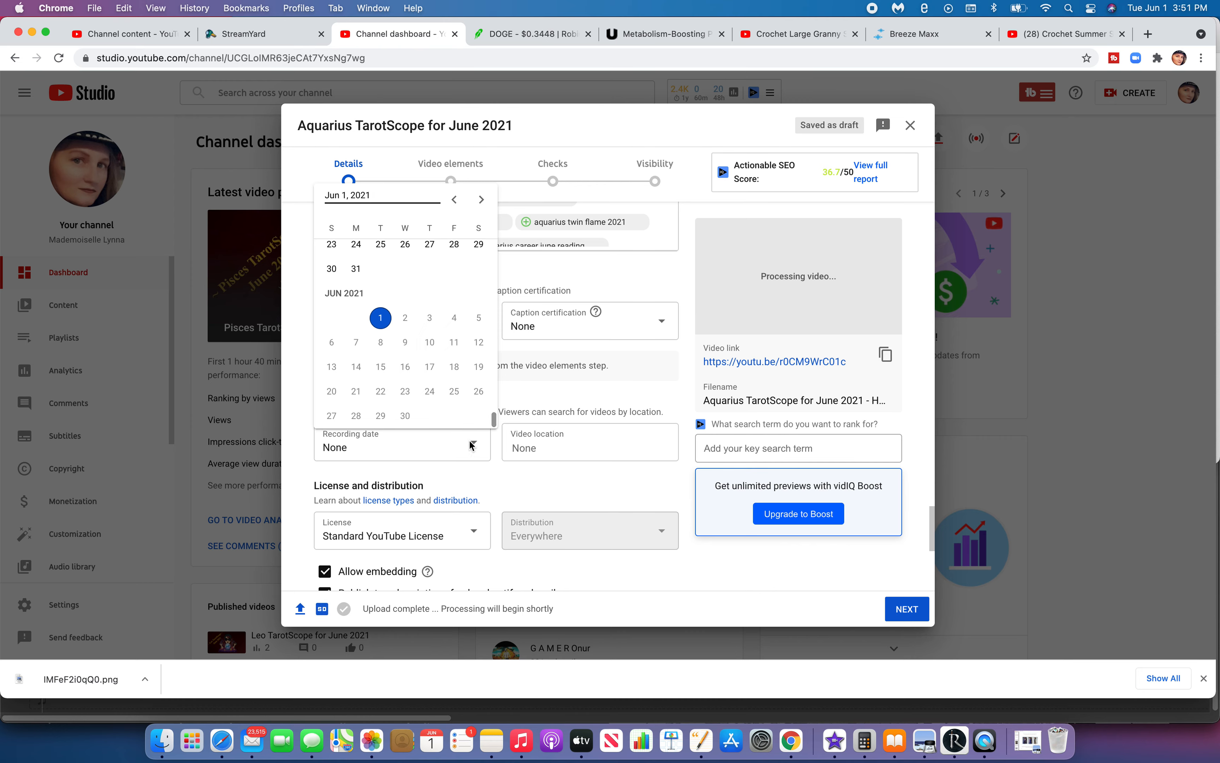
{"action": "left_click", "coordinate": [381, 321]}
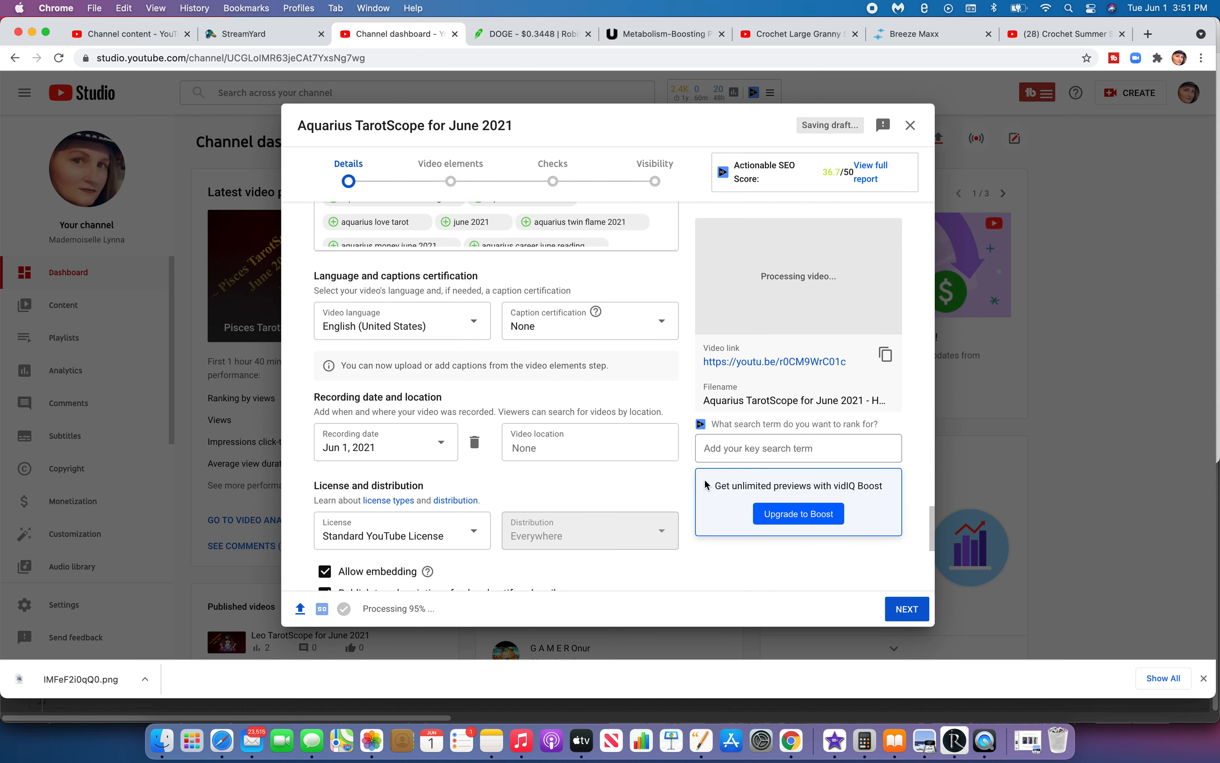
- Set the video's comments to sort by Newest
{"action": "scroll", "coordinate": [680, 492], "scroll_direction": "down", "scroll_amount": 3}
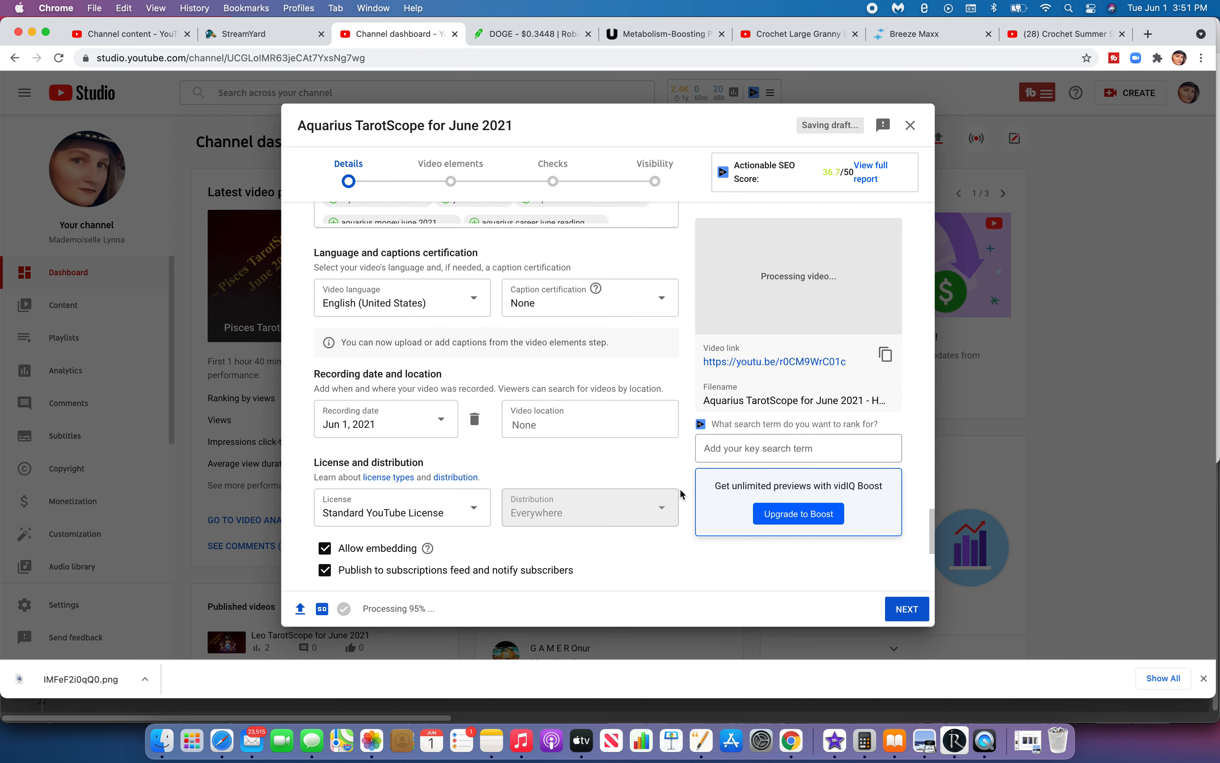
{"action": "scroll", "coordinate": [680, 492], "scroll_direction": "down", "scroll_amount": 2}
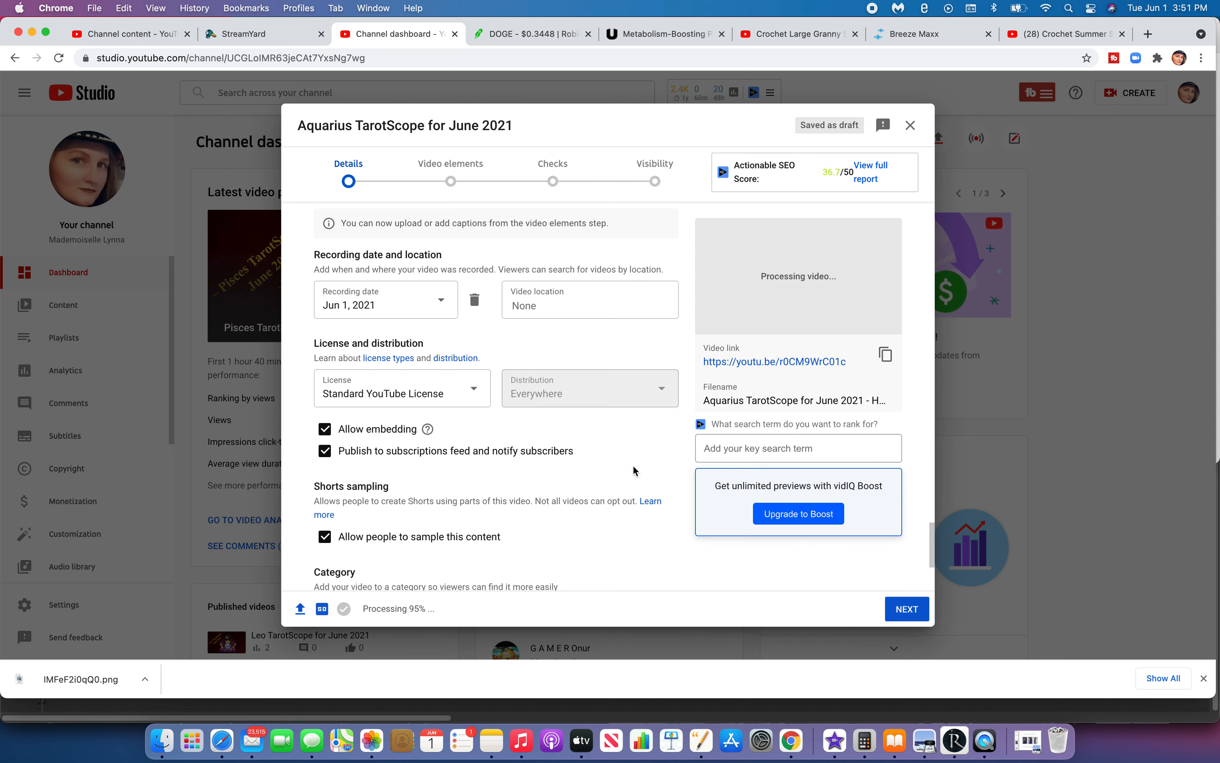
{"action": "scroll", "coordinate": [679, 483], "scroll_direction": "down", "scroll_amount": 5}
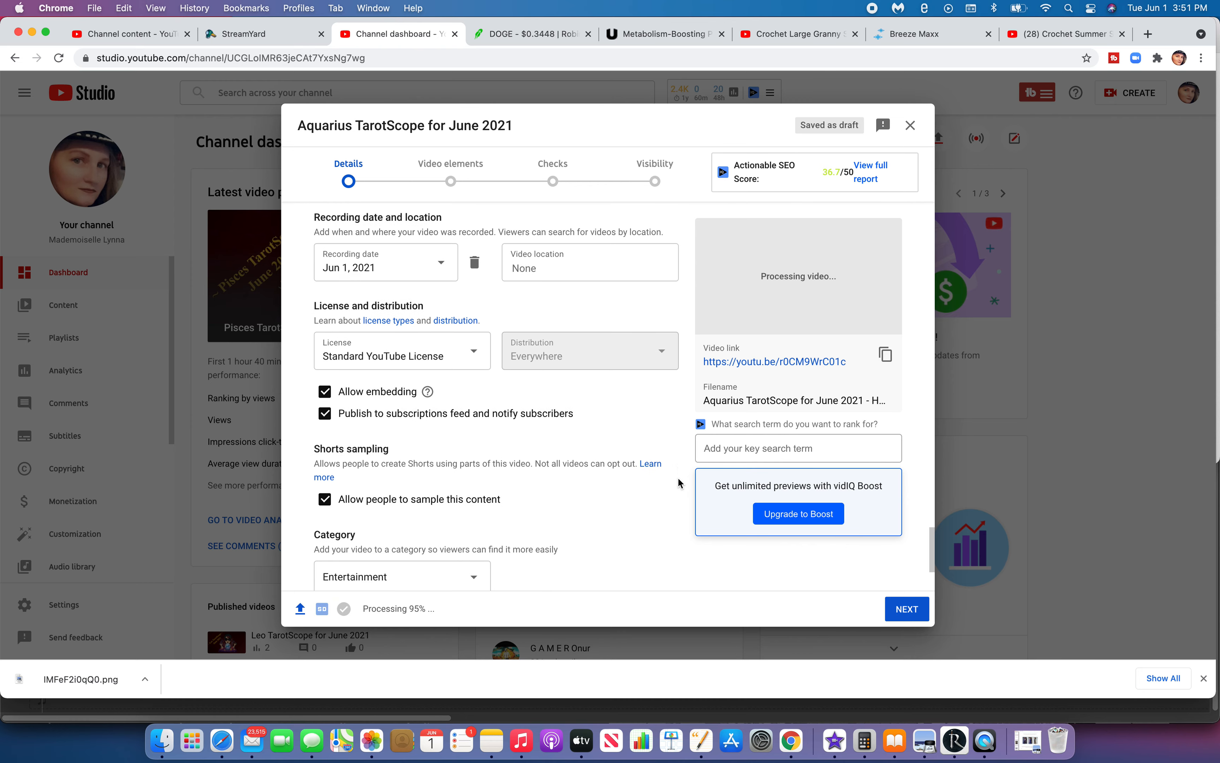
{"action": "scroll", "coordinate": [679, 480], "scroll_direction": "down", "scroll_amount": 2}
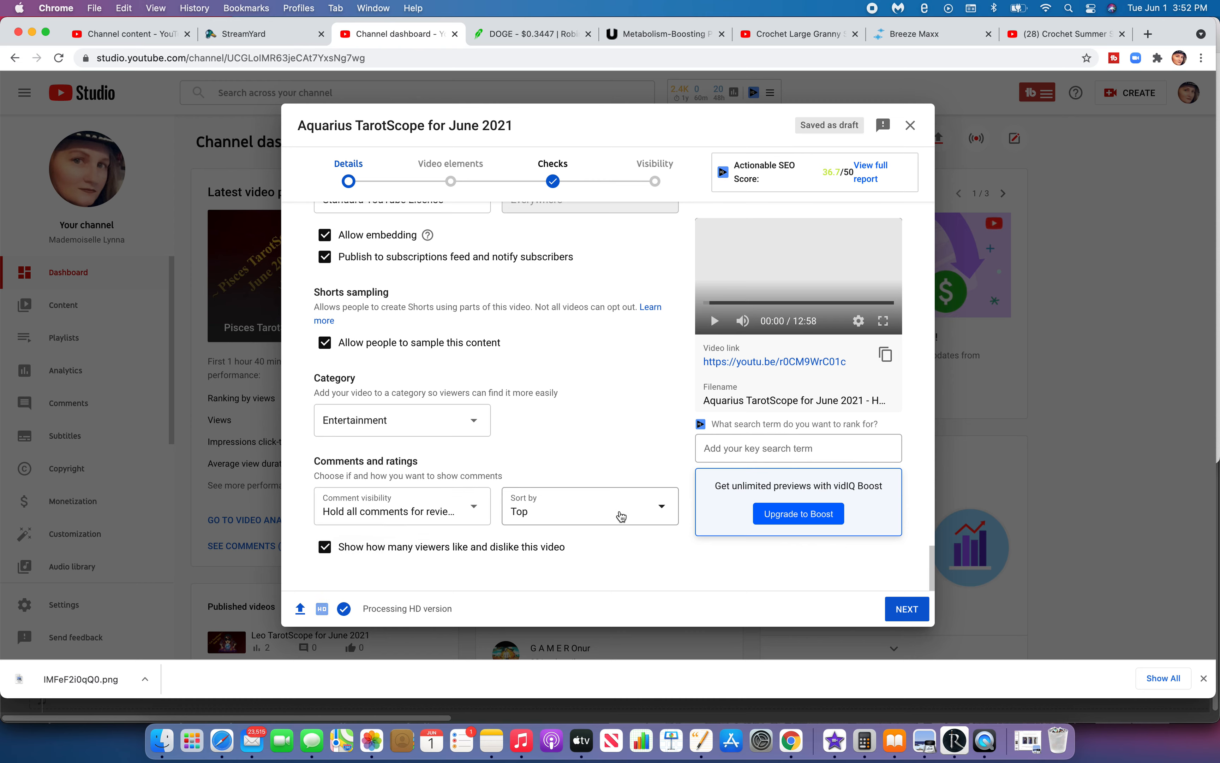
{"action": "left_click", "coordinate": [664, 512]}
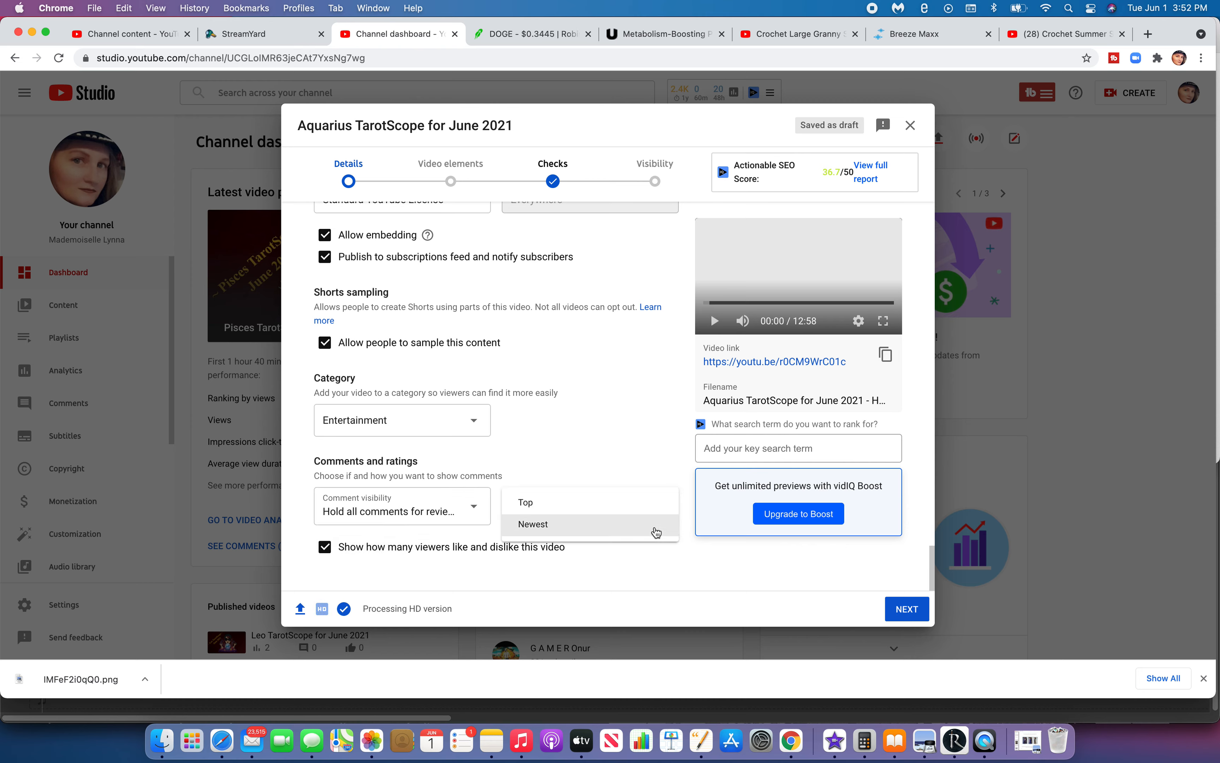
{"action": "left_click", "coordinate": [655, 526]}
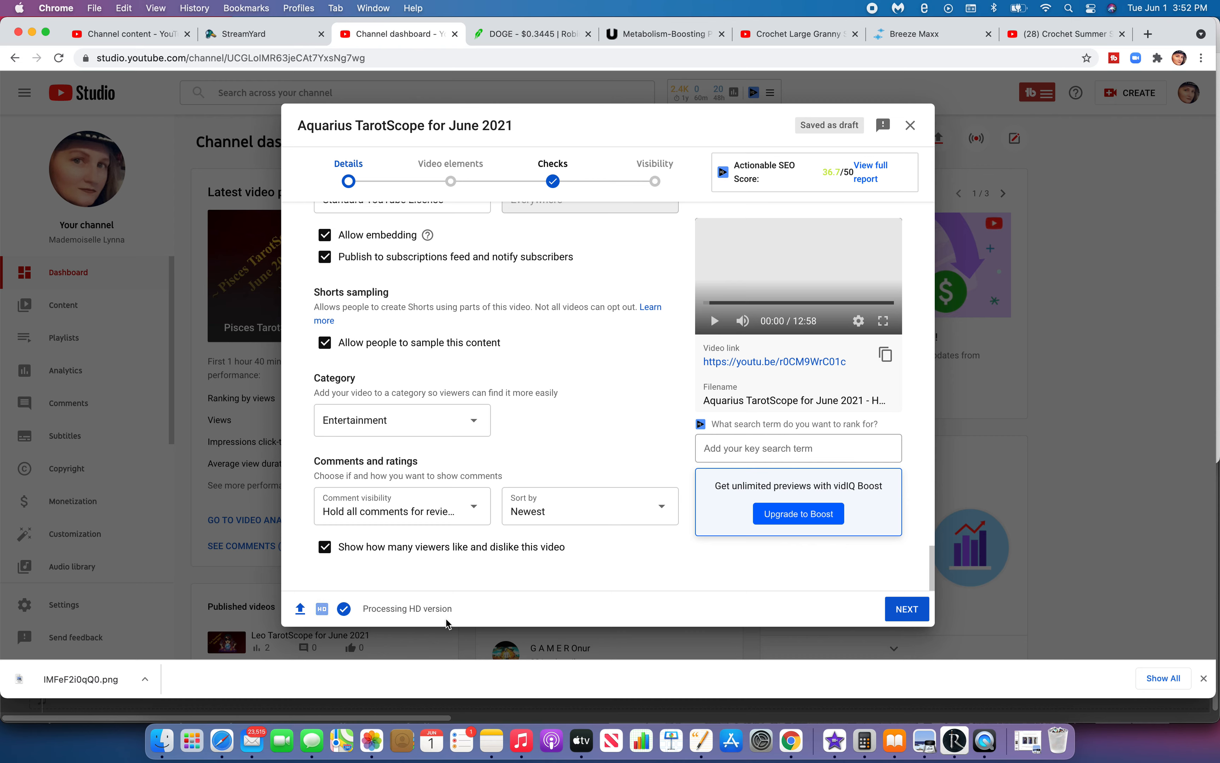
{"action": "scroll", "coordinate": [691, 567], "scroll_direction": "up", "scroll_amount": 5}
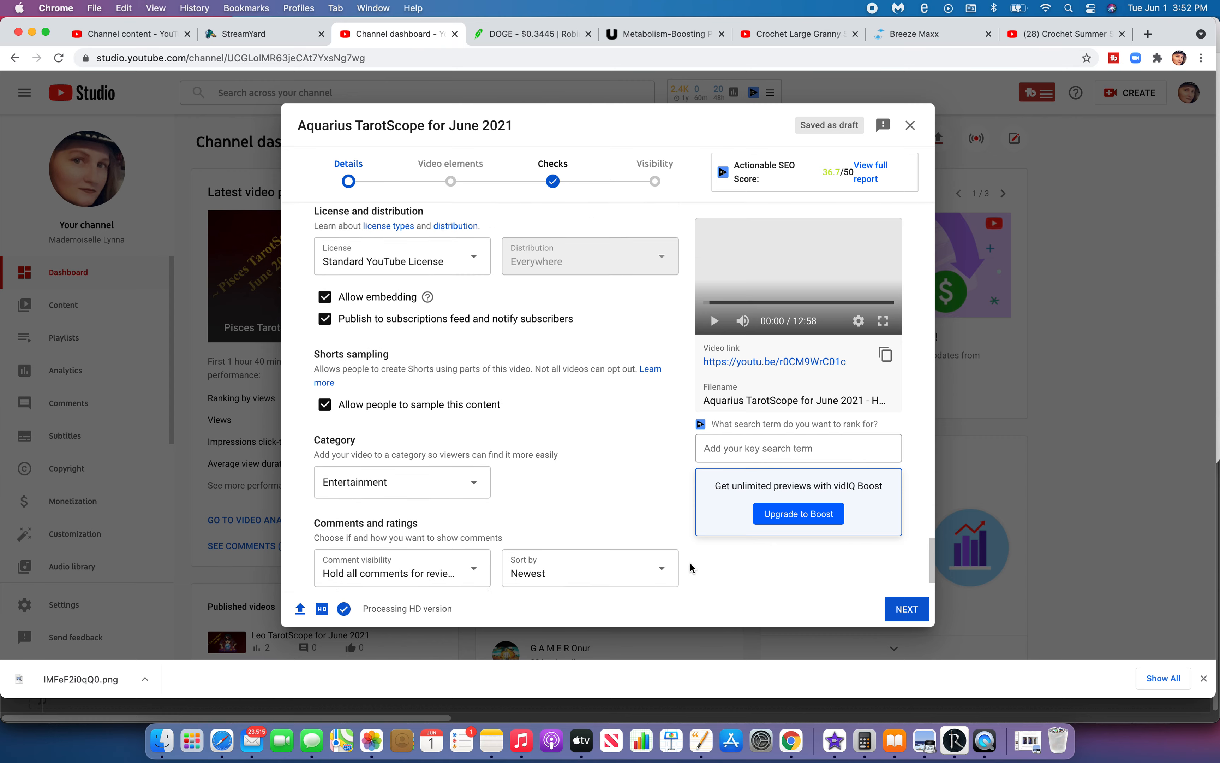
{"action": "scroll", "coordinate": [690, 563], "scroll_direction": "up", "scroll_amount": 10}
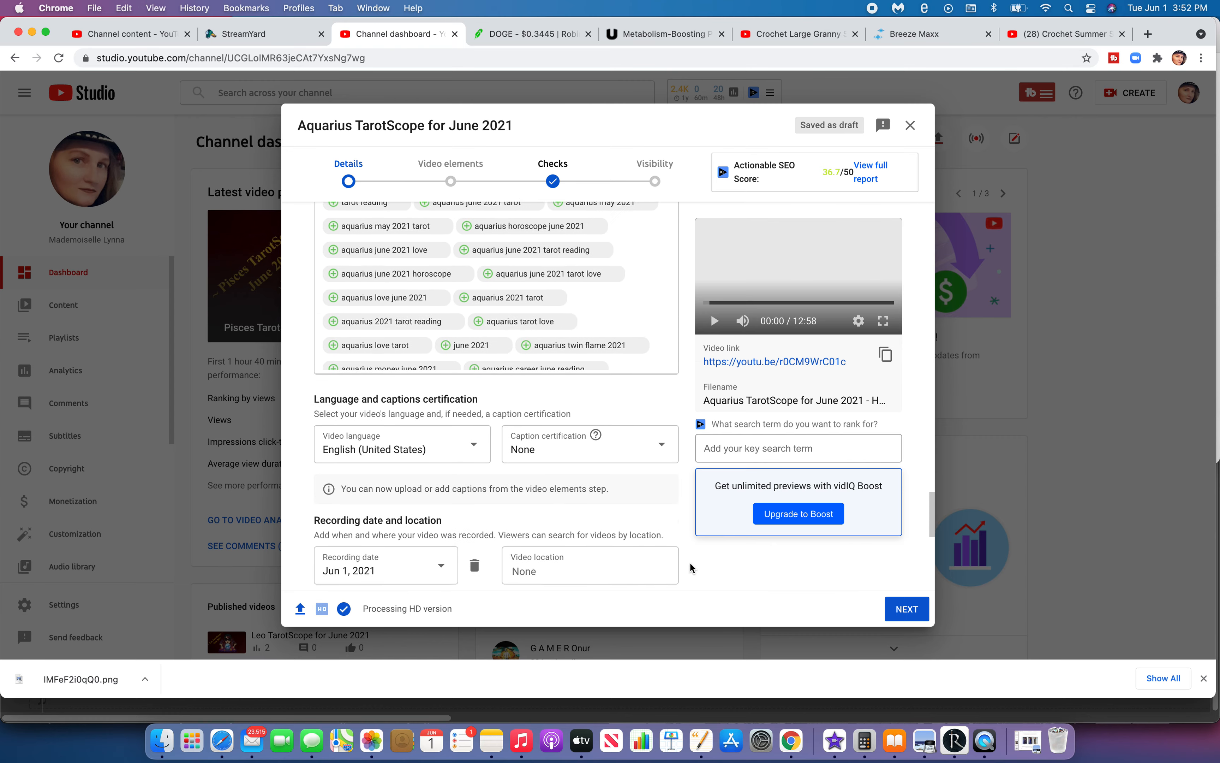
- Start a custom thumbnail for the video in the Thumbnail Generator, using a solid color background
{"action": "scroll", "coordinate": [689, 561], "scroll_direction": "up", "scroll_amount": 10}
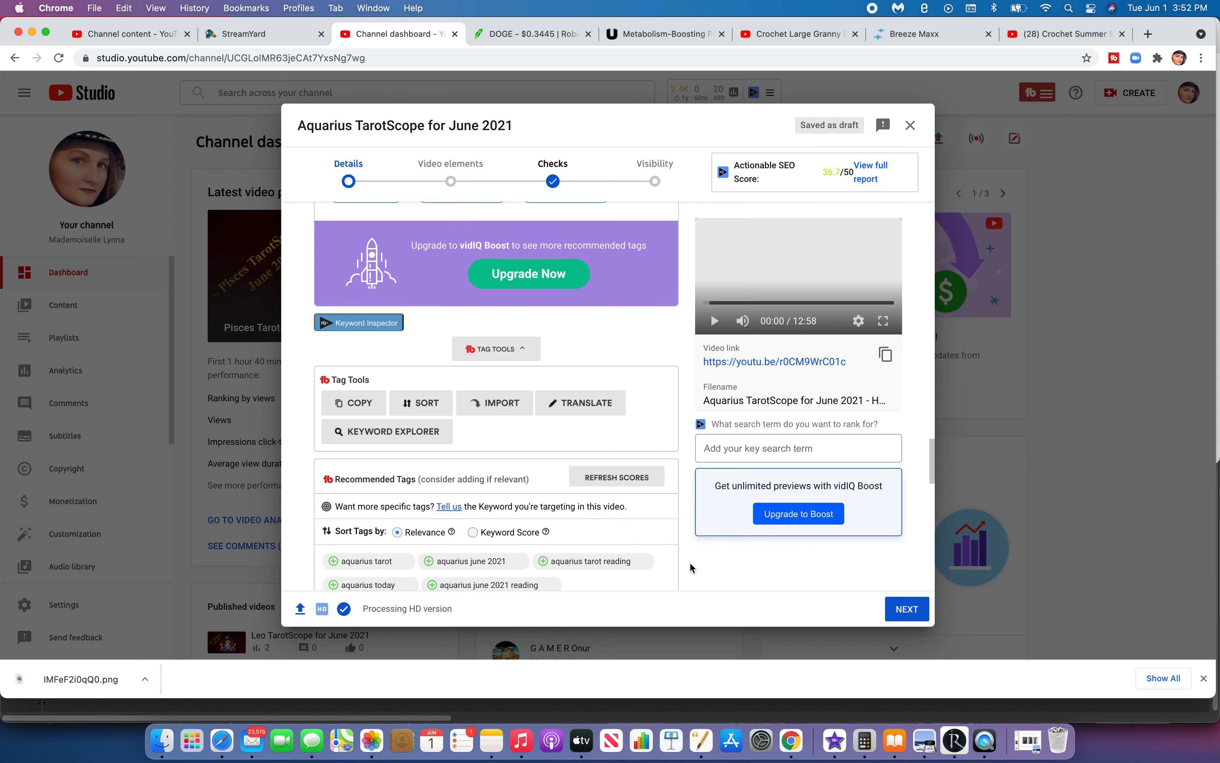
{"action": "scroll", "coordinate": [690, 564], "scroll_direction": "up", "scroll_amount": 10}
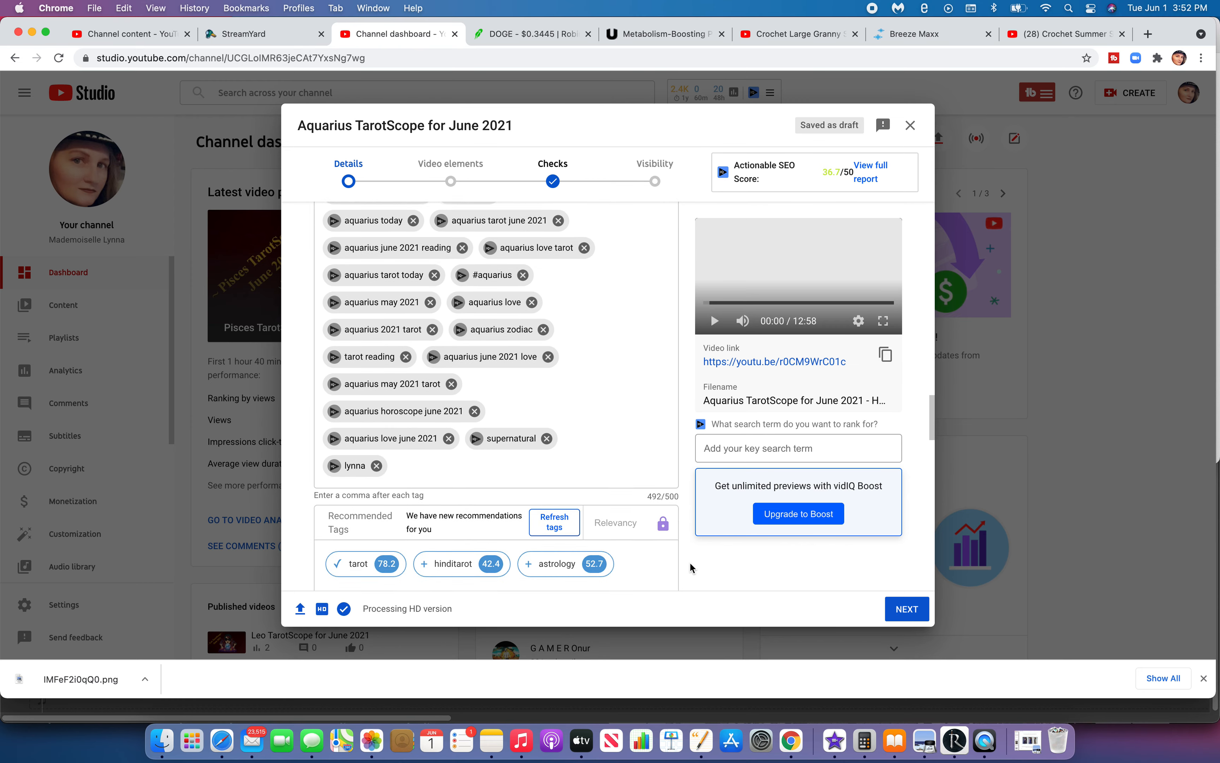
{"action": "scroll", "coordinate": [689, 562], "scroll_direction": "up", "scroll_amount": 10}
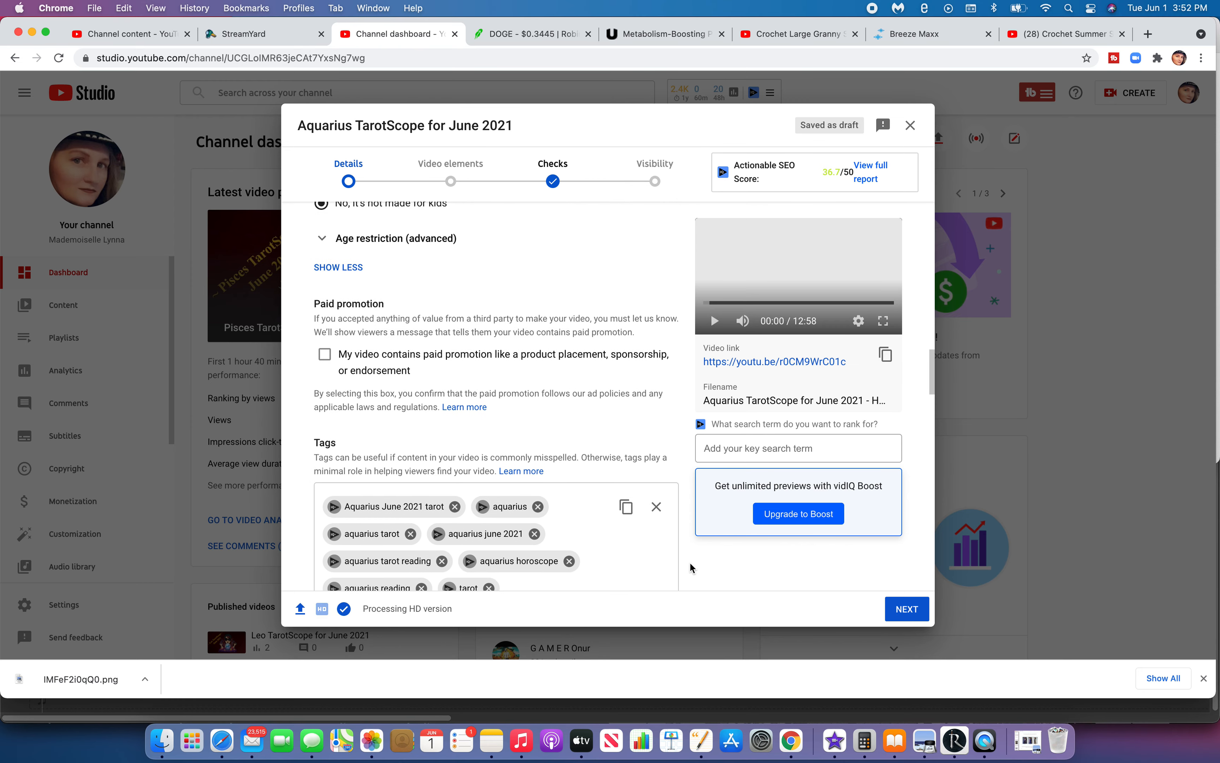
{"action": "scroll", "coordinate": [689, 567], "scroll_direction": "up", "scroll_amount": 10}
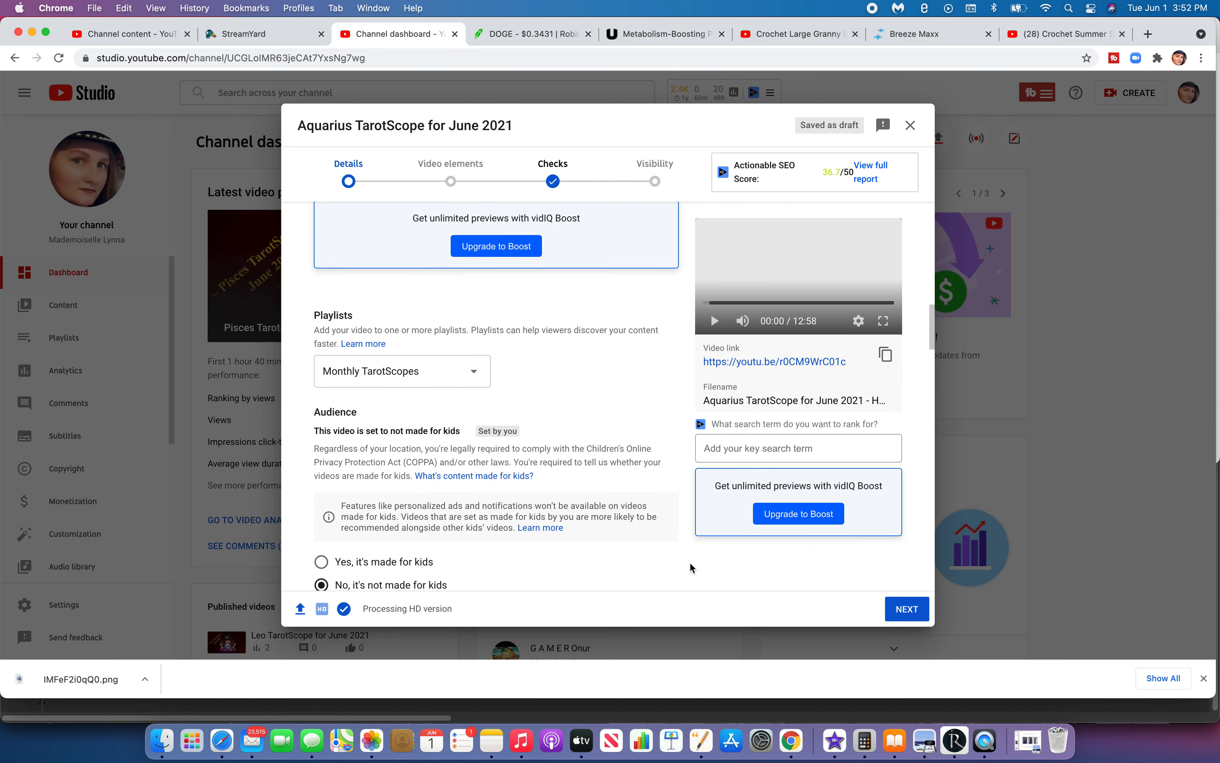
{"action": "scroll", "coordinate": [689, 565], "scroll_direction": "up", "scroll_amount": 3}
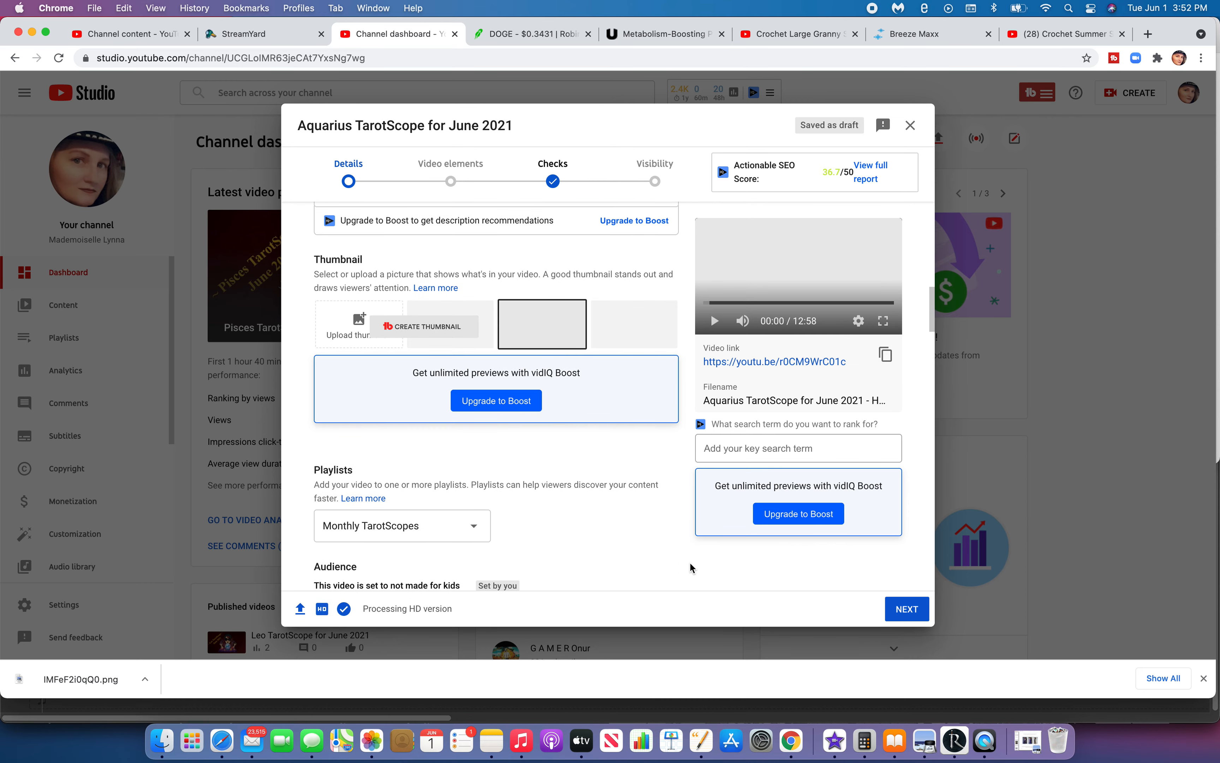
{"action": "left_click", "coordinate": [406, 330]}
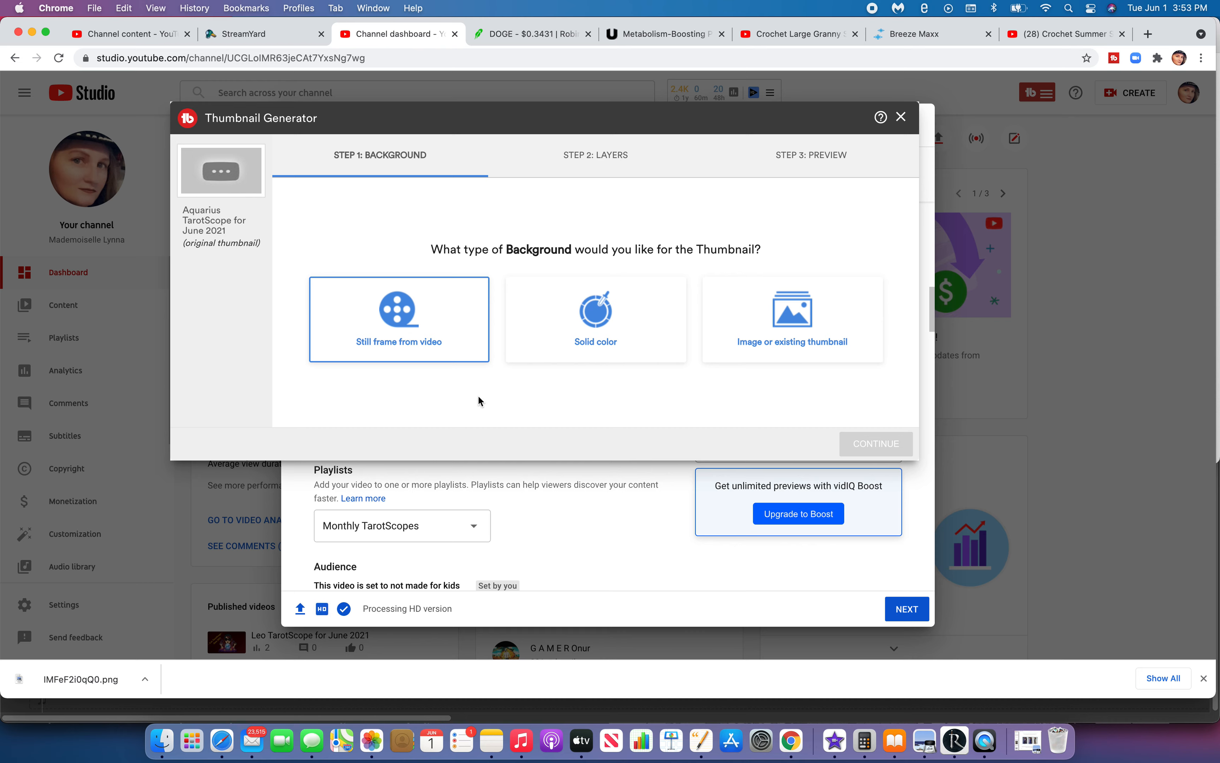
{"action": "left_click", "coordinate": [610, 338]}
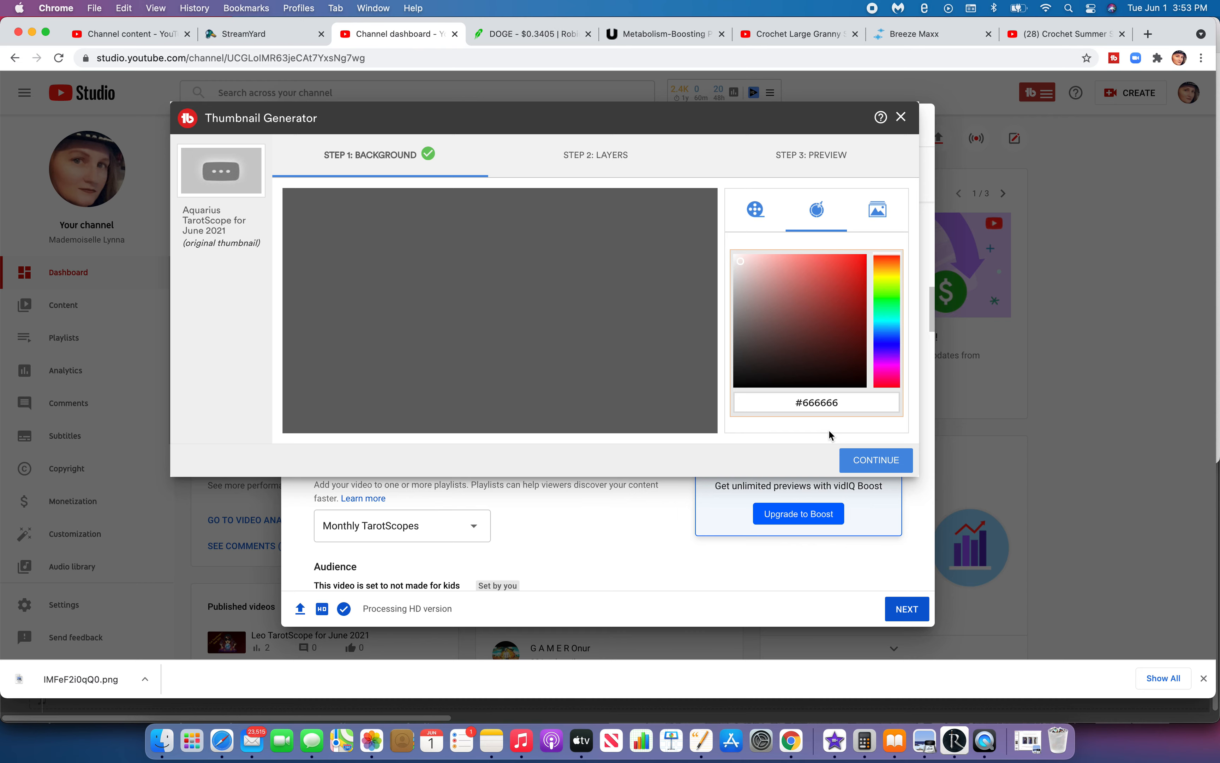
{"action": "left_click", "coordinate": [866, 470]}
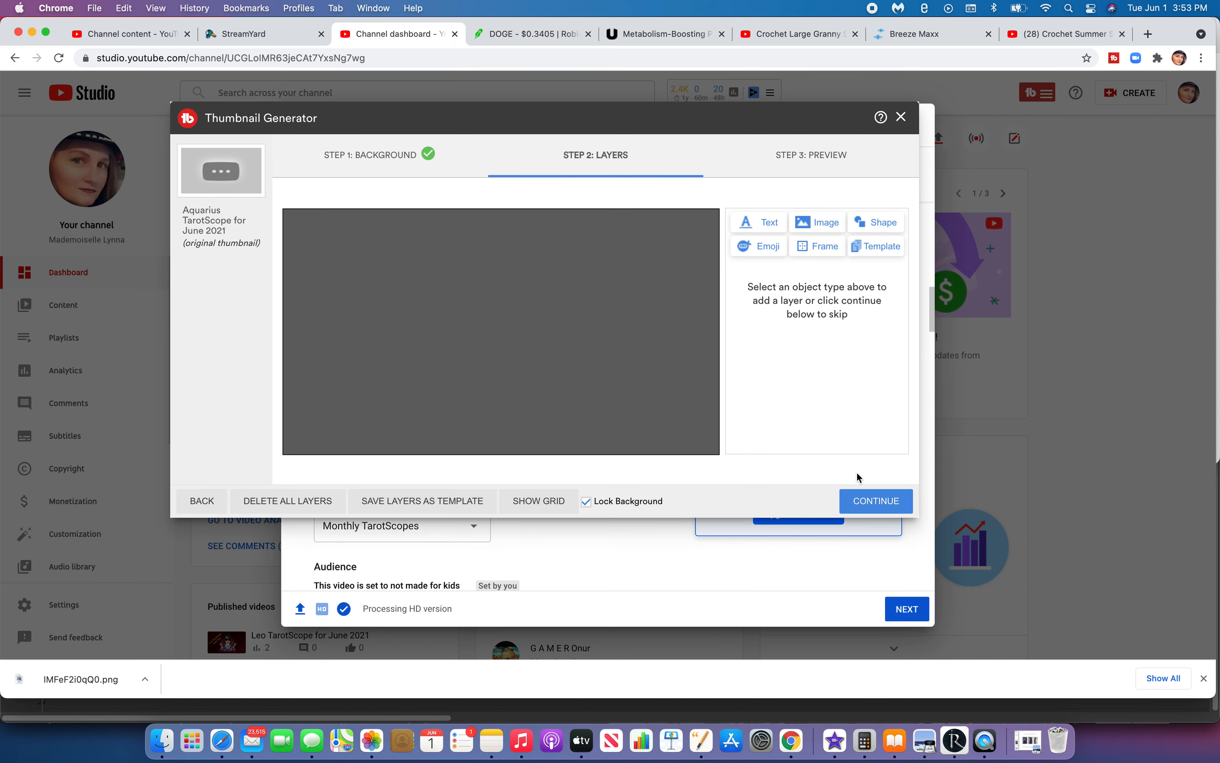
- Add the custom fortune teller with crystal ball image as a layer and apply the Monthly TarotScopes template
{"action": "left_click", "coordinate": [834, 232]}
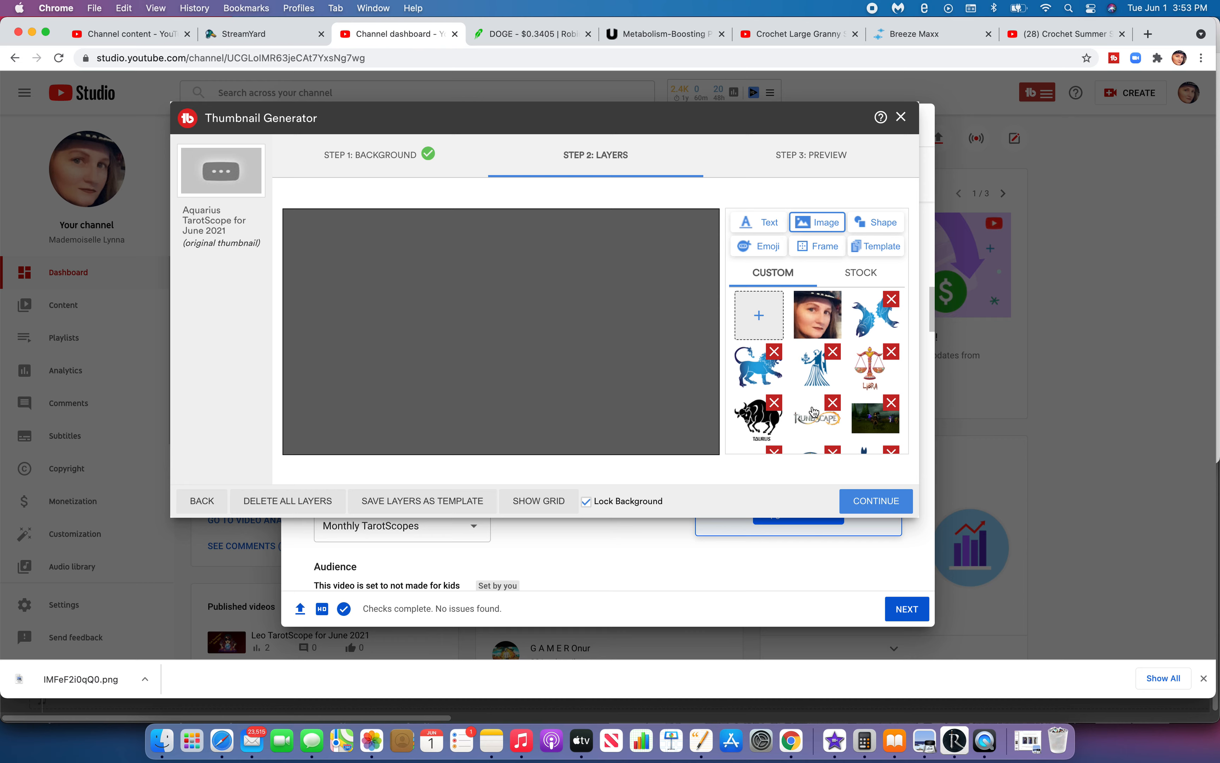
{"action": "scroll", "coordinate": [818, 418], "scroll_direction": "down", "scroll_amount": 5}
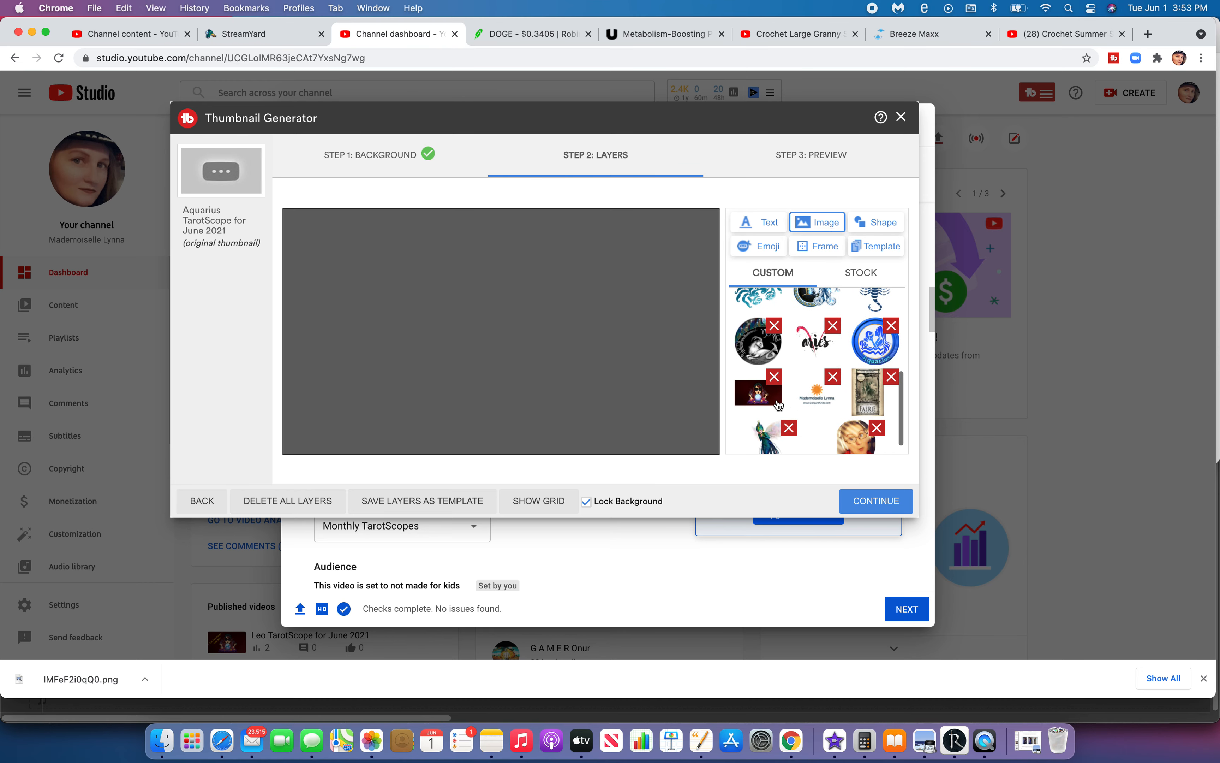
{"action": "left_click", "coordinate": [768, 402]}
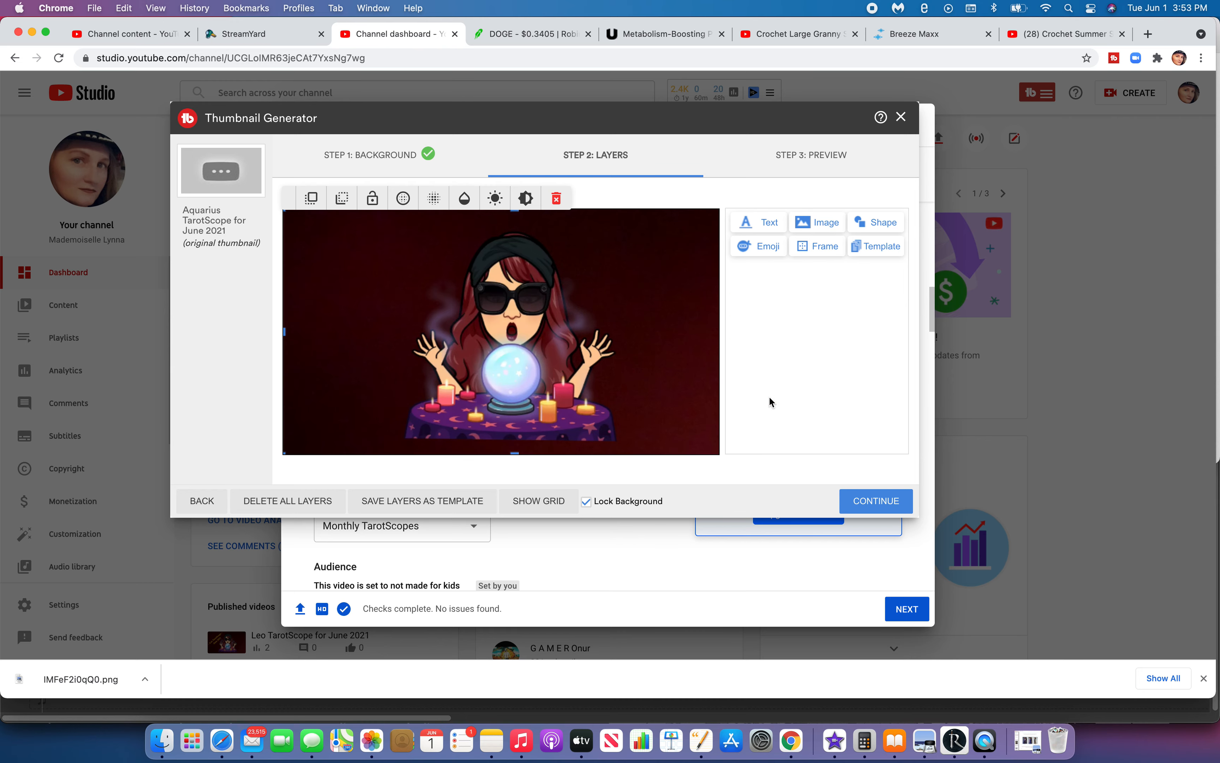
{"action": "left_click", "coordinate": [881, 254]}
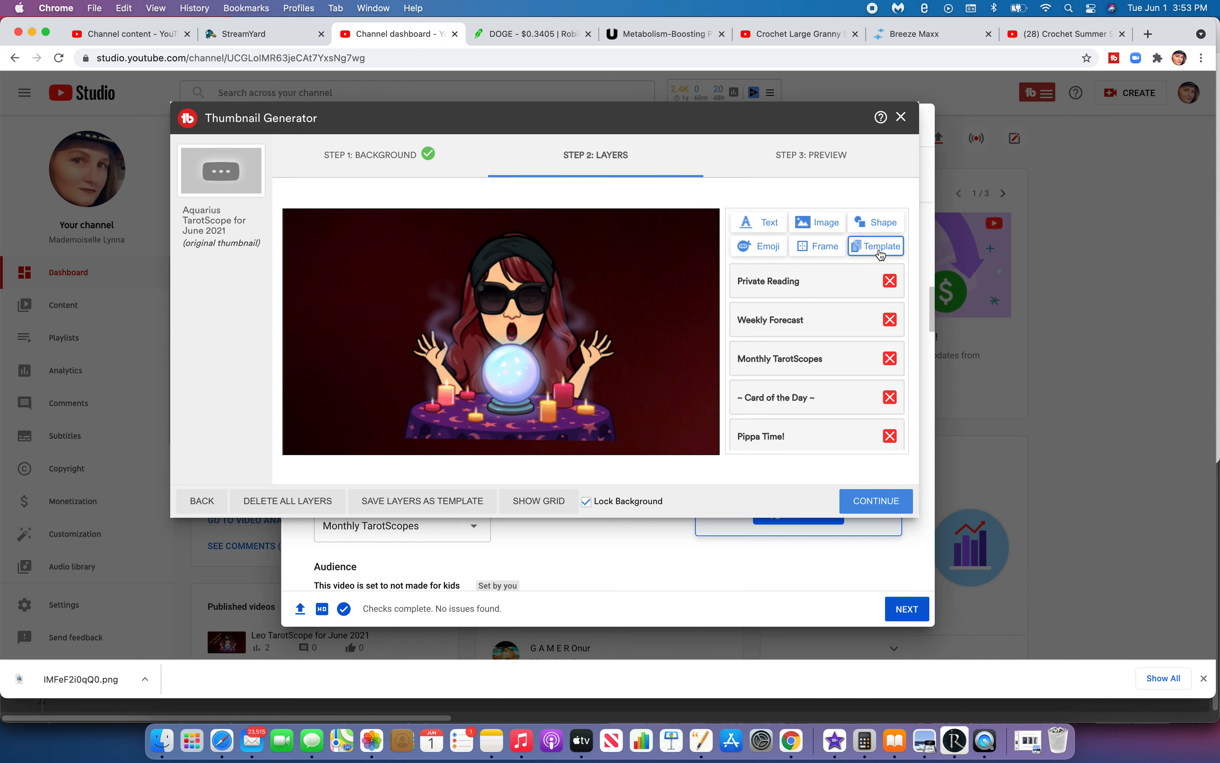
{"action": "left_click", "coordinate": [813, 361]}
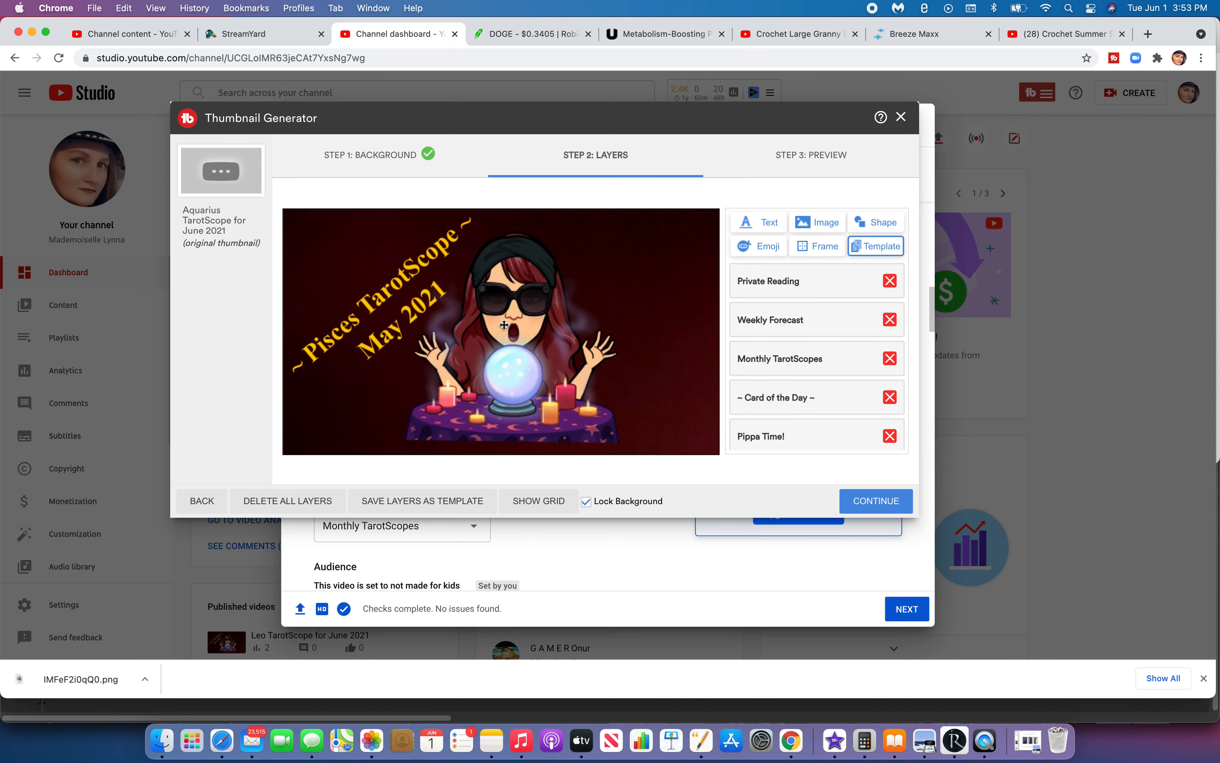
- Change the thumbnail's text to "~ Aquarius TarotScope ~ June 2021" and shrink it to fit inside the image
{"action": "left_click", "coordinate": [381, 307]}
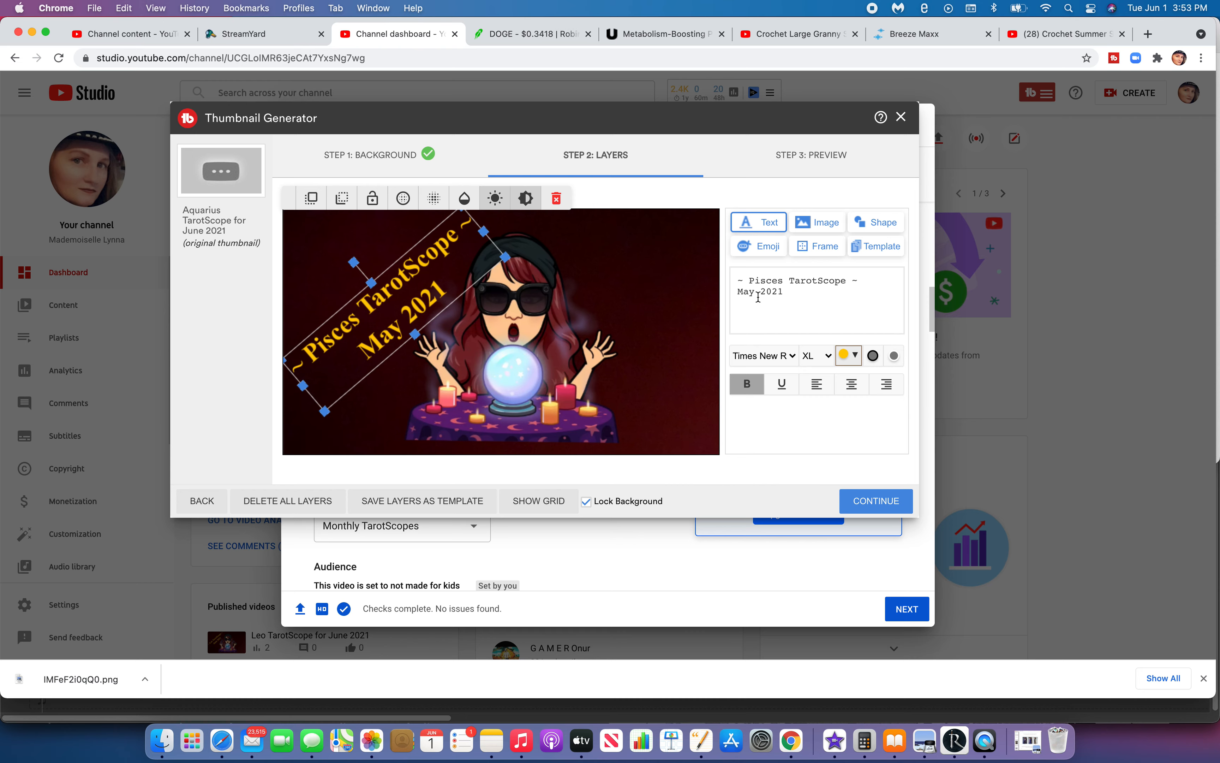
{"action": "left_click_drag", "start_coordinate": [783, 281], "coordinate": [756, 284]}
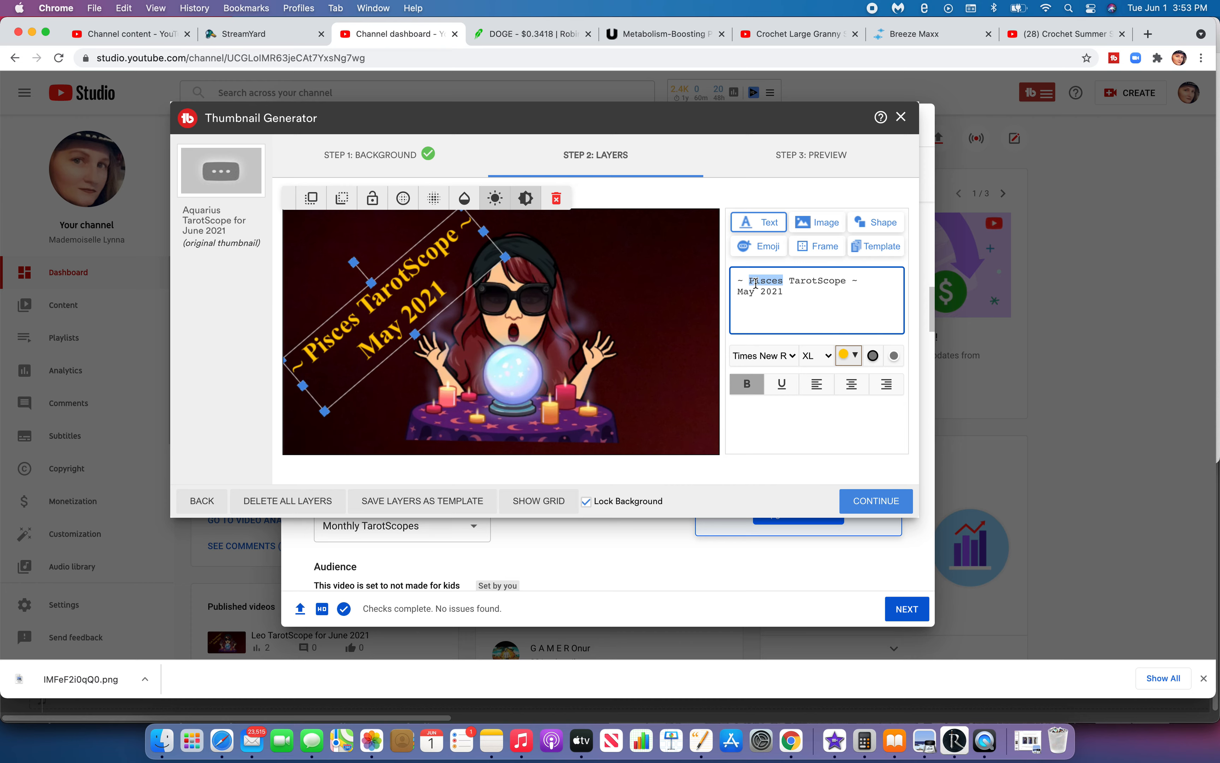
{"action": "type", "text": "Aquar"}
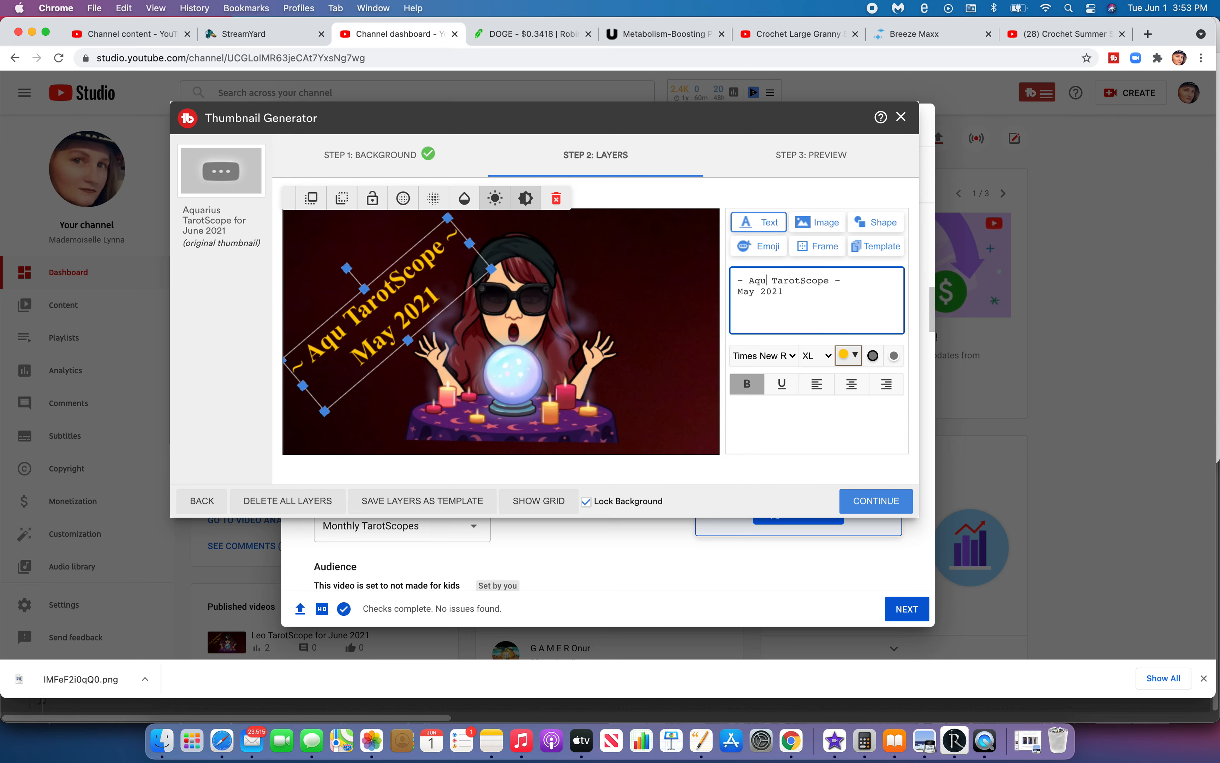
{"action": "type", "text": "ius"}
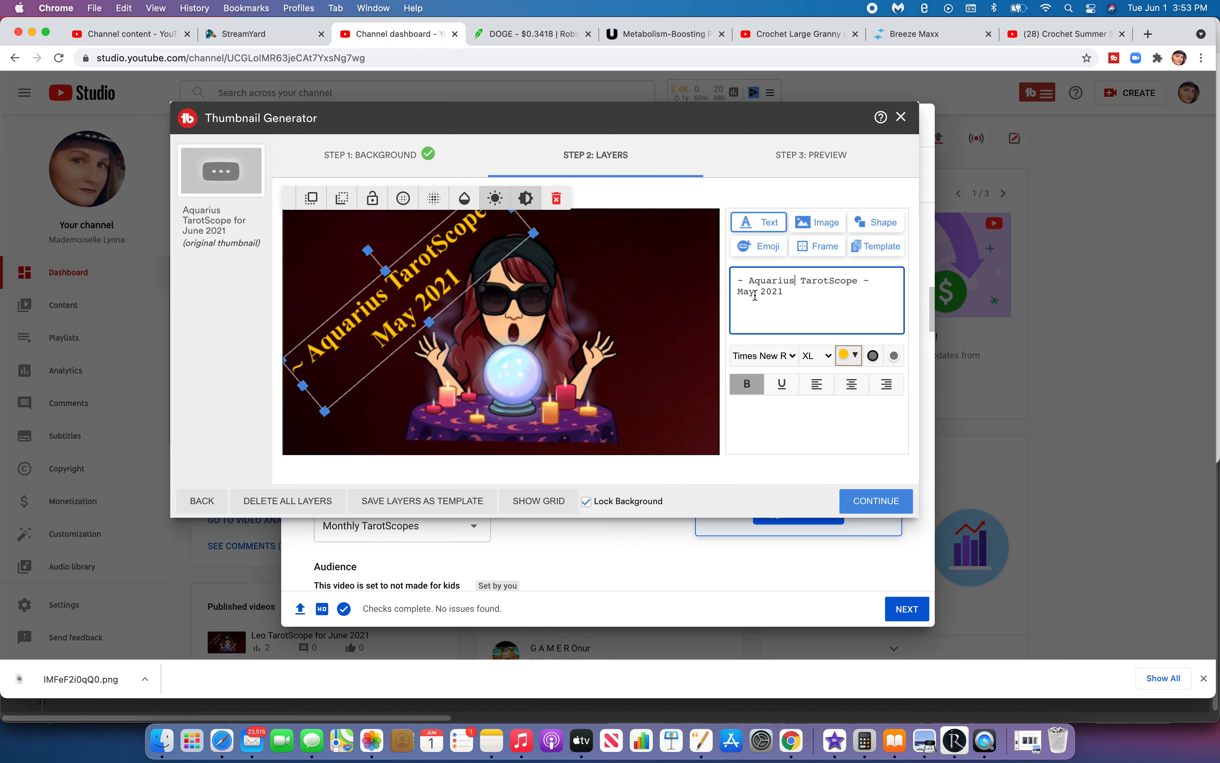
{"action": "left_click_drag", "start_coordinate": [755, 295], "coordinate": [734, 296]}
{"action": "type", "text": "June"}
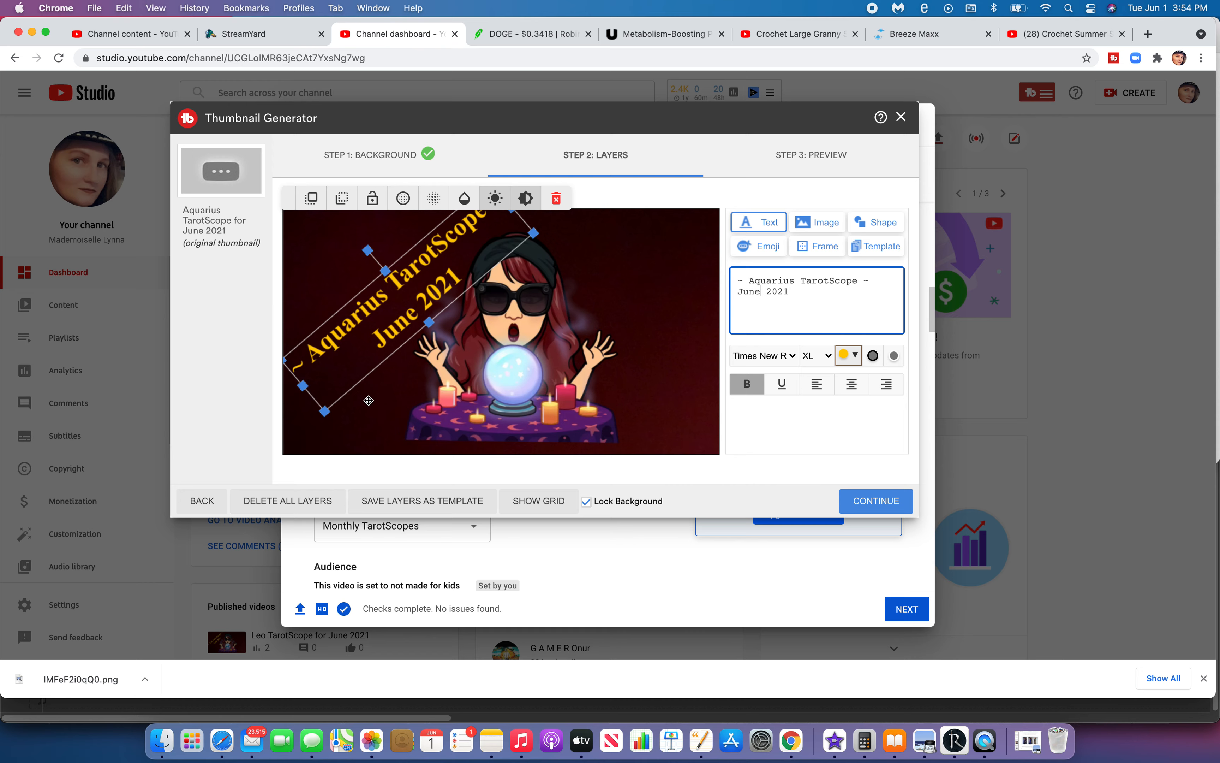
{"action": "left_click_drag", "start_coordinate": [325, 412], "coordinate": [330, 376]}
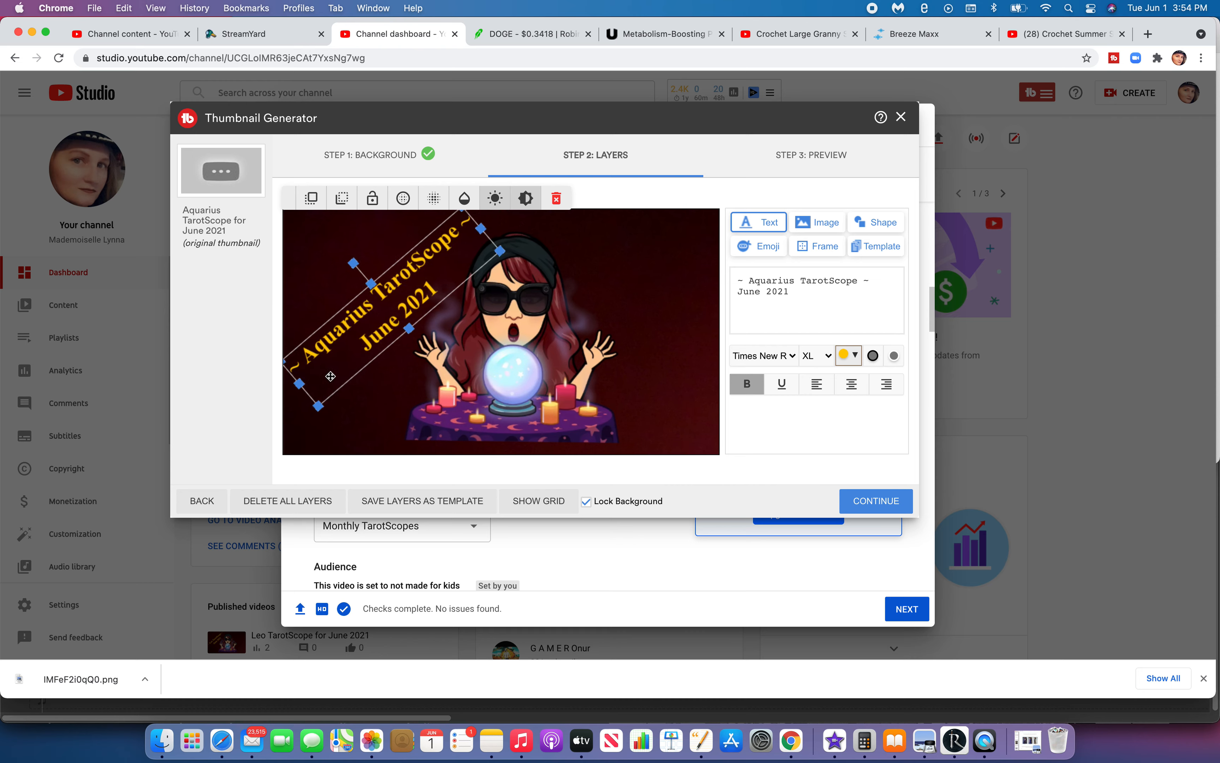
{"action": "left_click", "coordinate": [701, 422]}
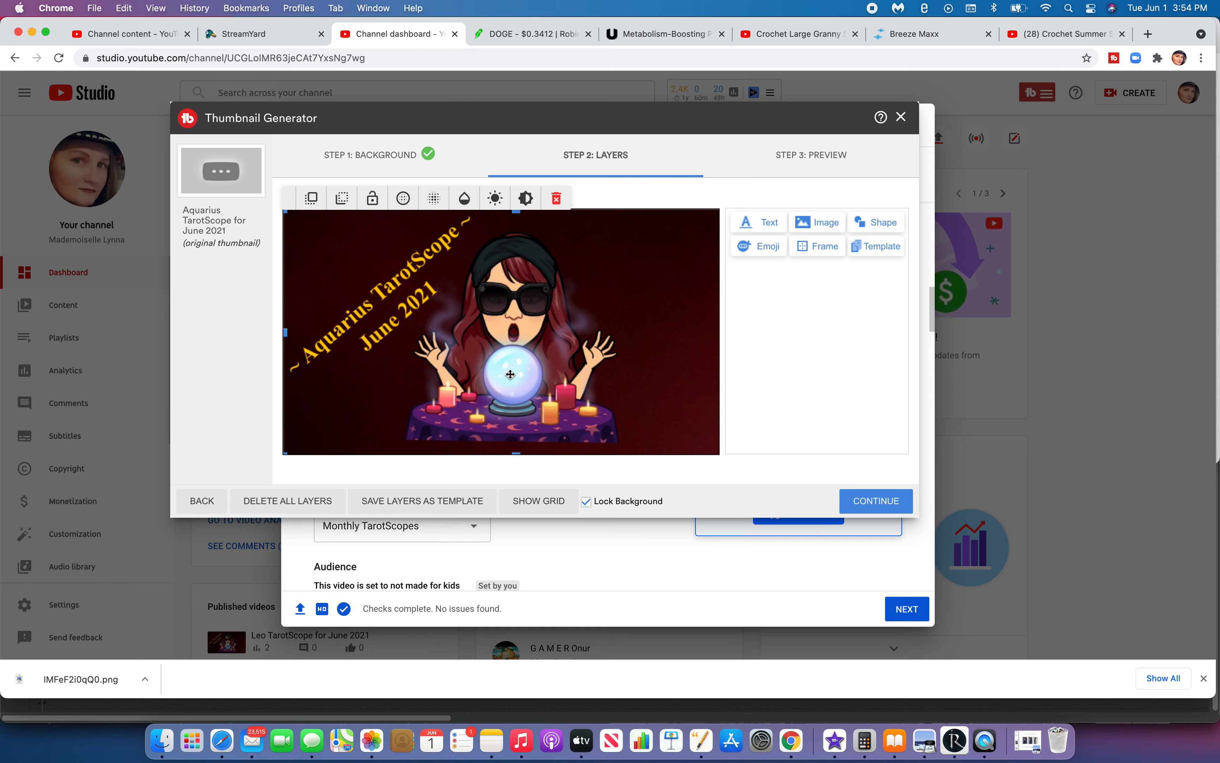
- Add the custom round blue Aquarius image to the thumbnail, scaled down and placed over the crystal ball
{"action": "left_click", "coordinate": [820, 233]}
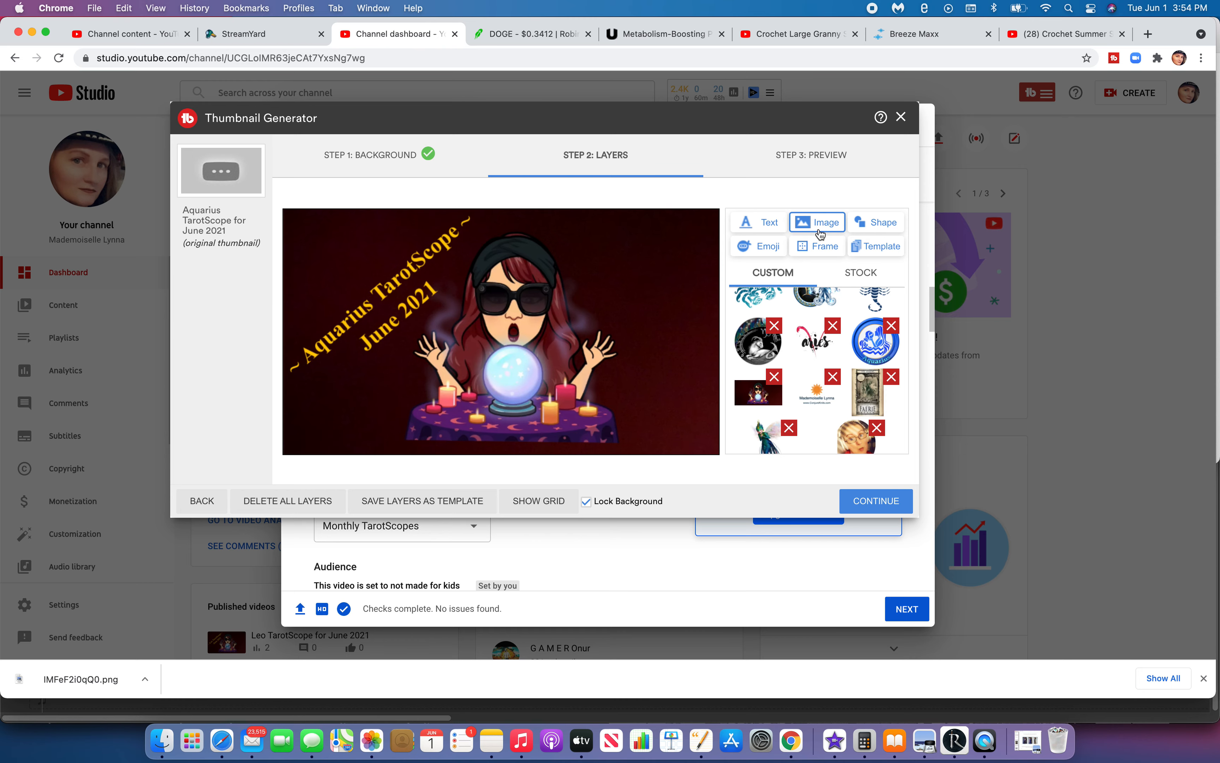
{"action": "left_click", "coordinate": [878, 353]}
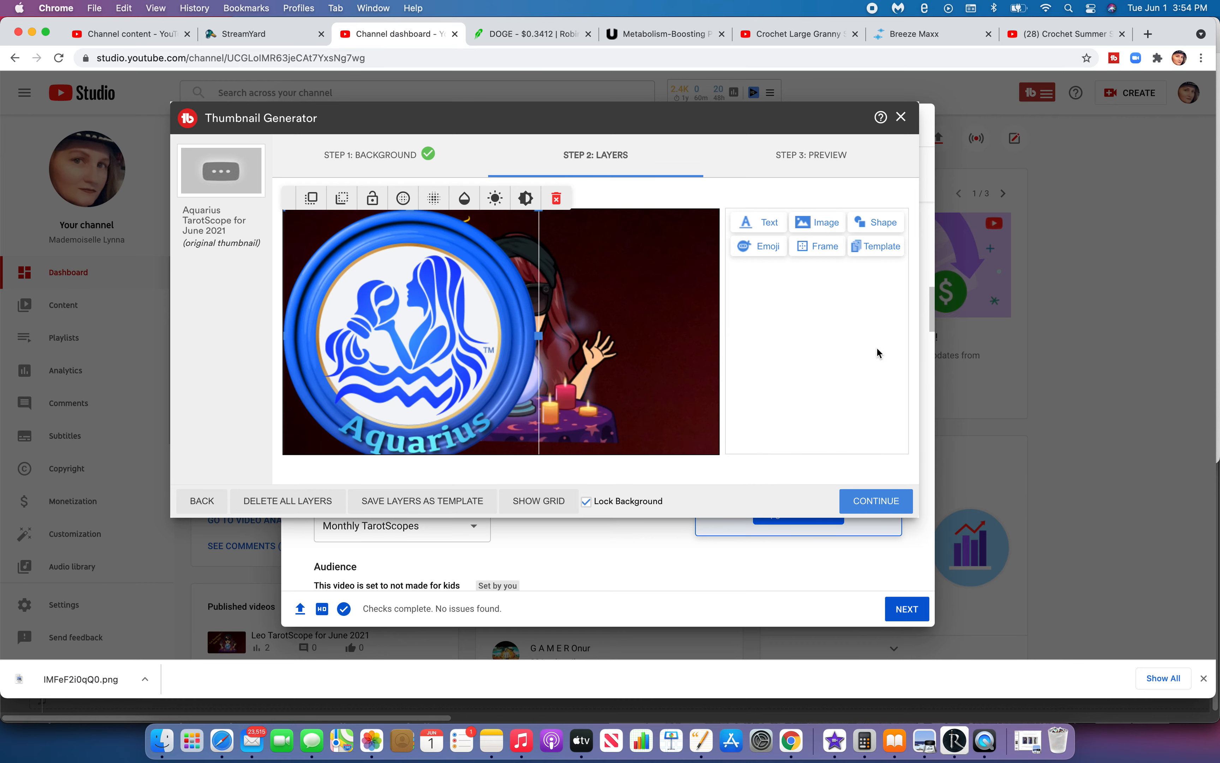
{"action": "left_click_drag", "start_coordinate": [450, 370], "coordinate": [439, 292]}
{"action": "mouse_move", "coordinate": [528, 388]}
{"action": "left_mouse_down"}
{"action": "mouse_move", "coordinate": [386, 249]}
{"action": "mouse_move", "coordinate": [489, 376]}
{"action": "mouse_move", "coordinate": [530, 390]}
{"action": "left_mouse_up"}
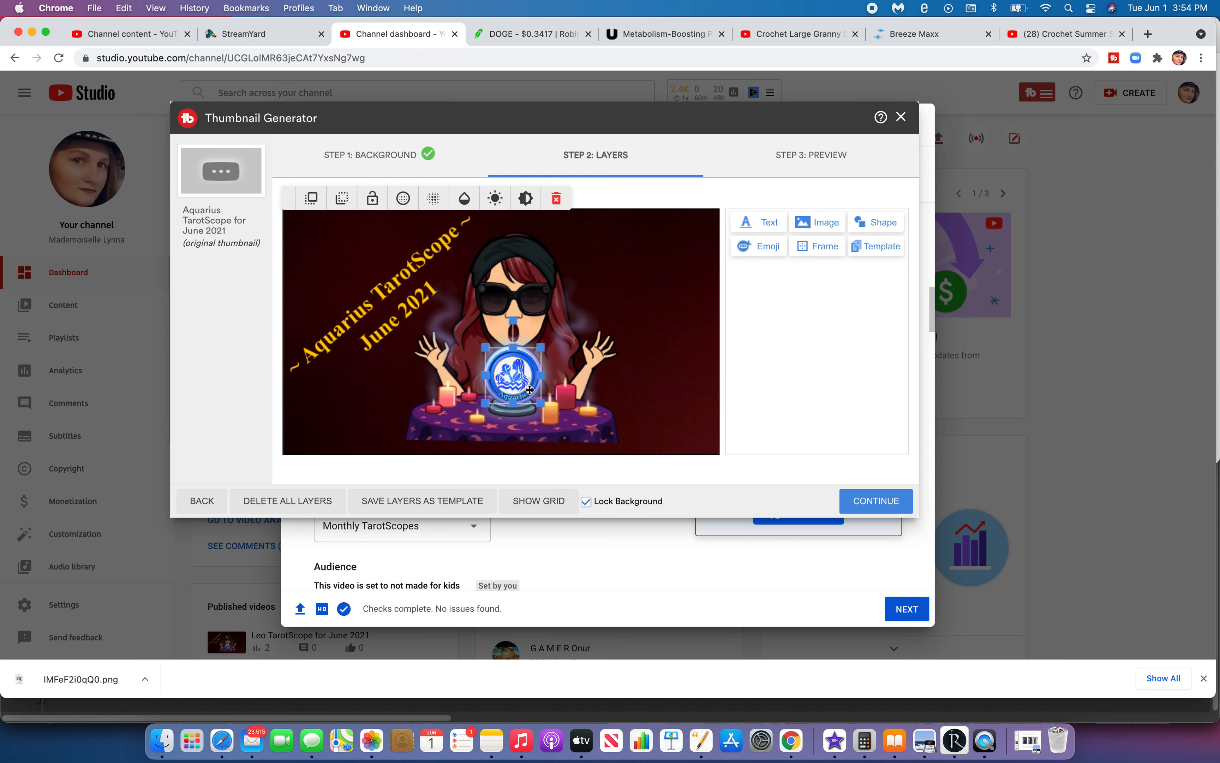
{"action": "left_click", "coordinate": [666, 414]}
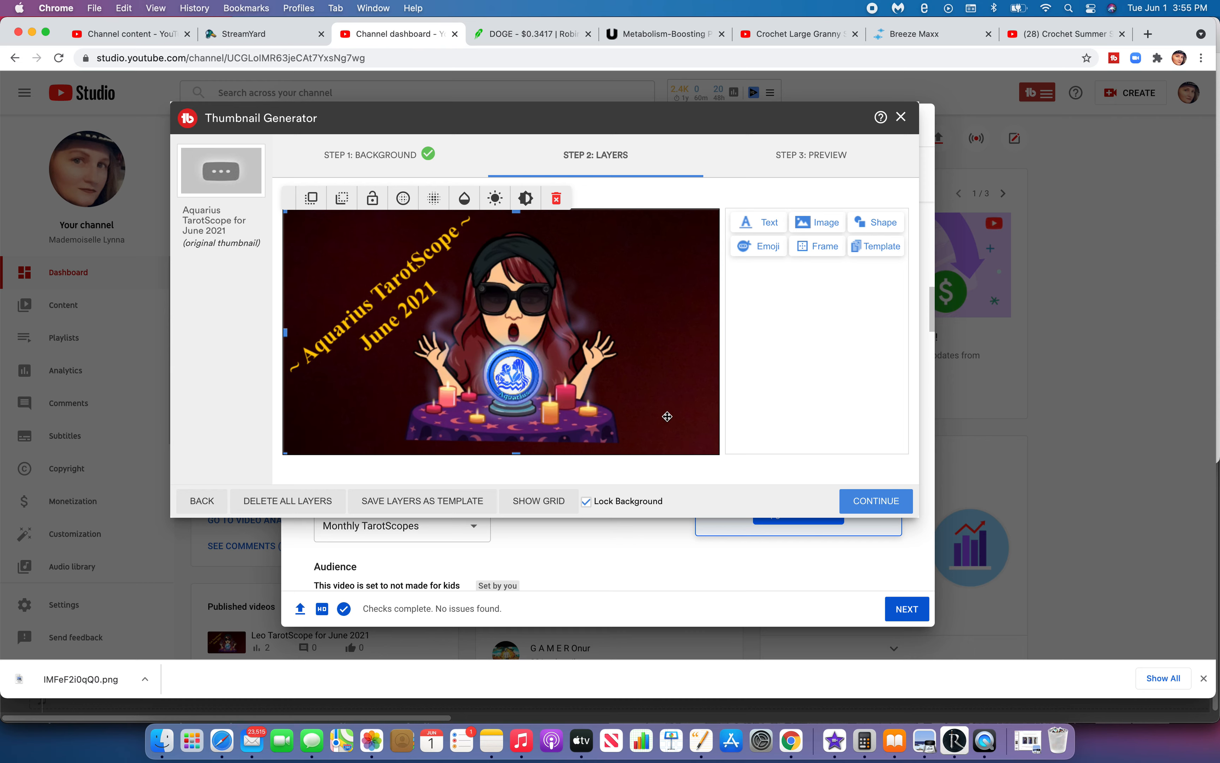
- Publish the finished thumbnail to the video and download a copy of it
{"action": "left_click", "coordinate": [866, 503]}
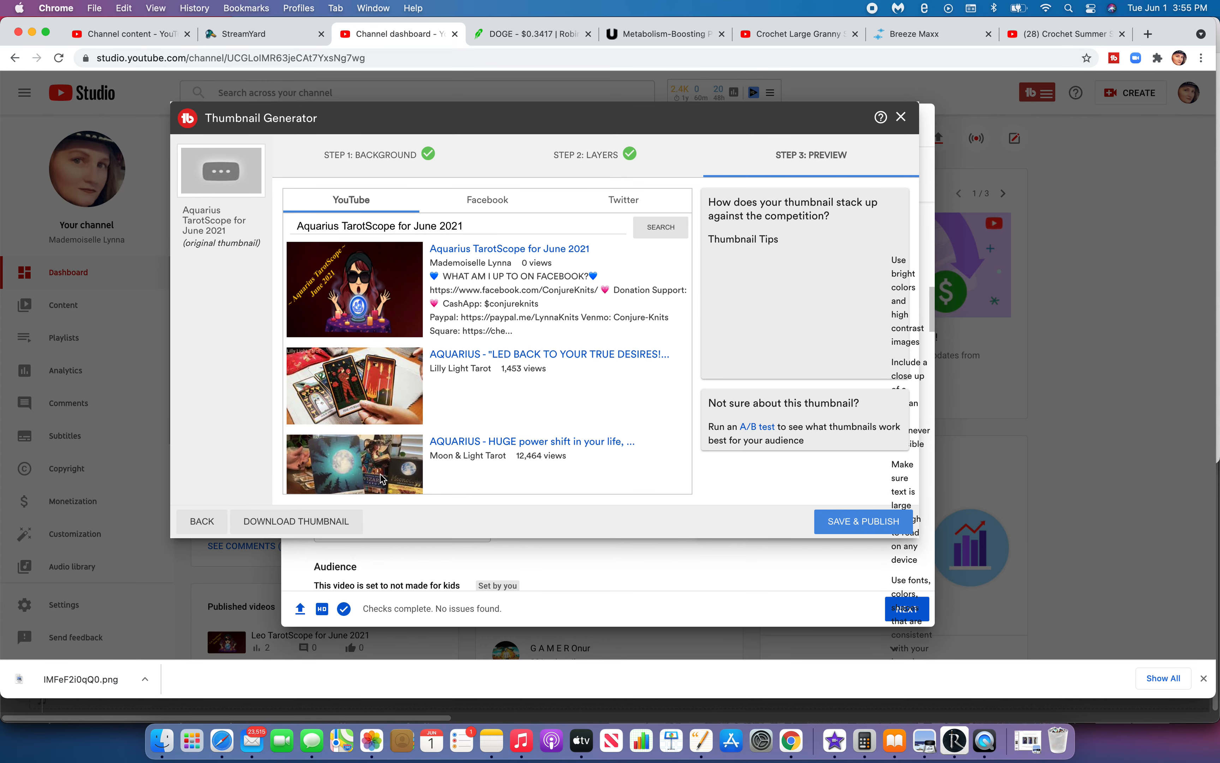
{"action": "scroll", "coordinate": [395, 476], "scroll_direction": "down", "scroll_amount": 5}
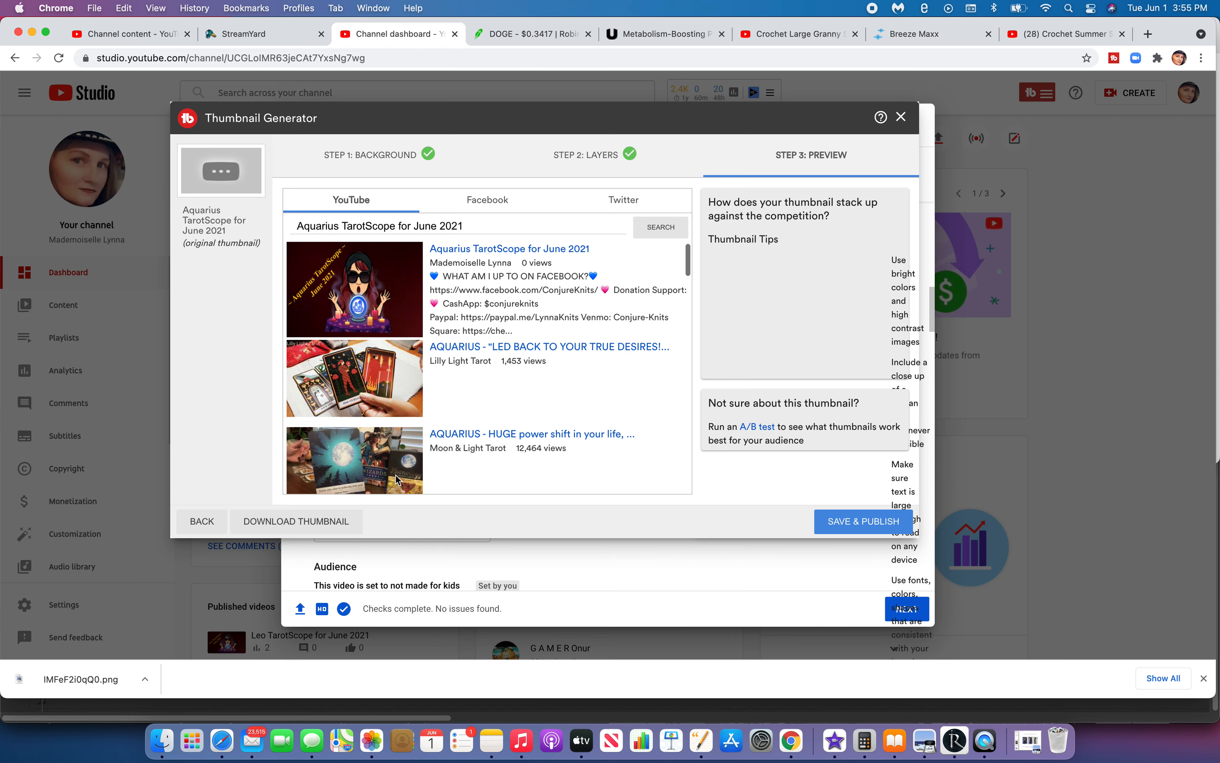
{"action": "scroll", "coordinate": [395, 475], "scroll_direction": "up", "scroll_amount": 3}
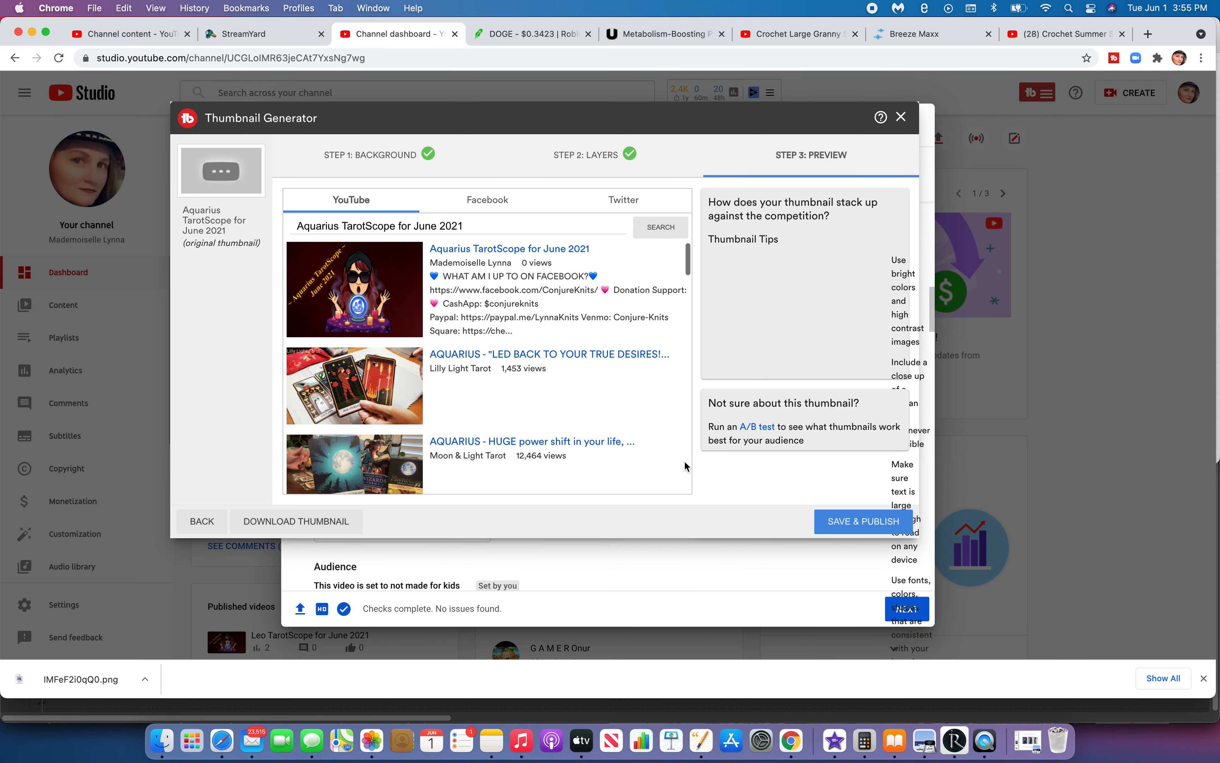
{"action": "left_click", "coordinate": [848, 525]}
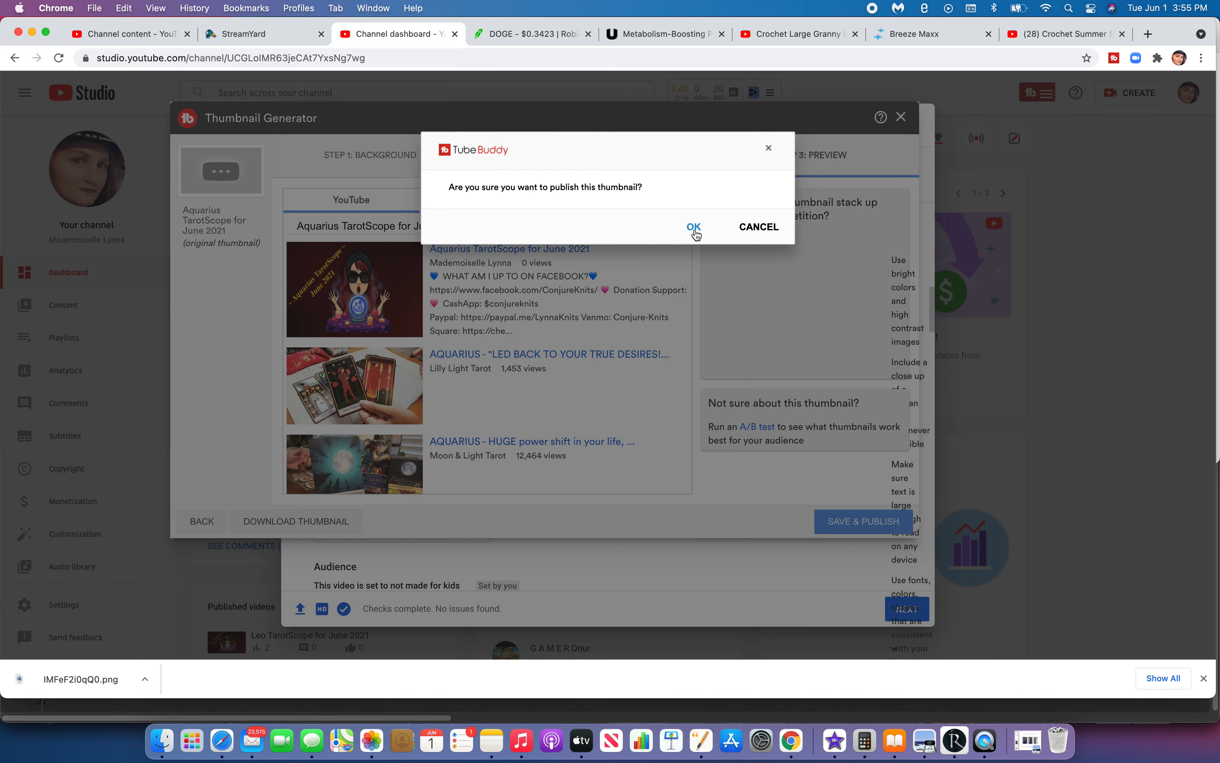
{"action": "left_click", "coordinate": [695, 228]}
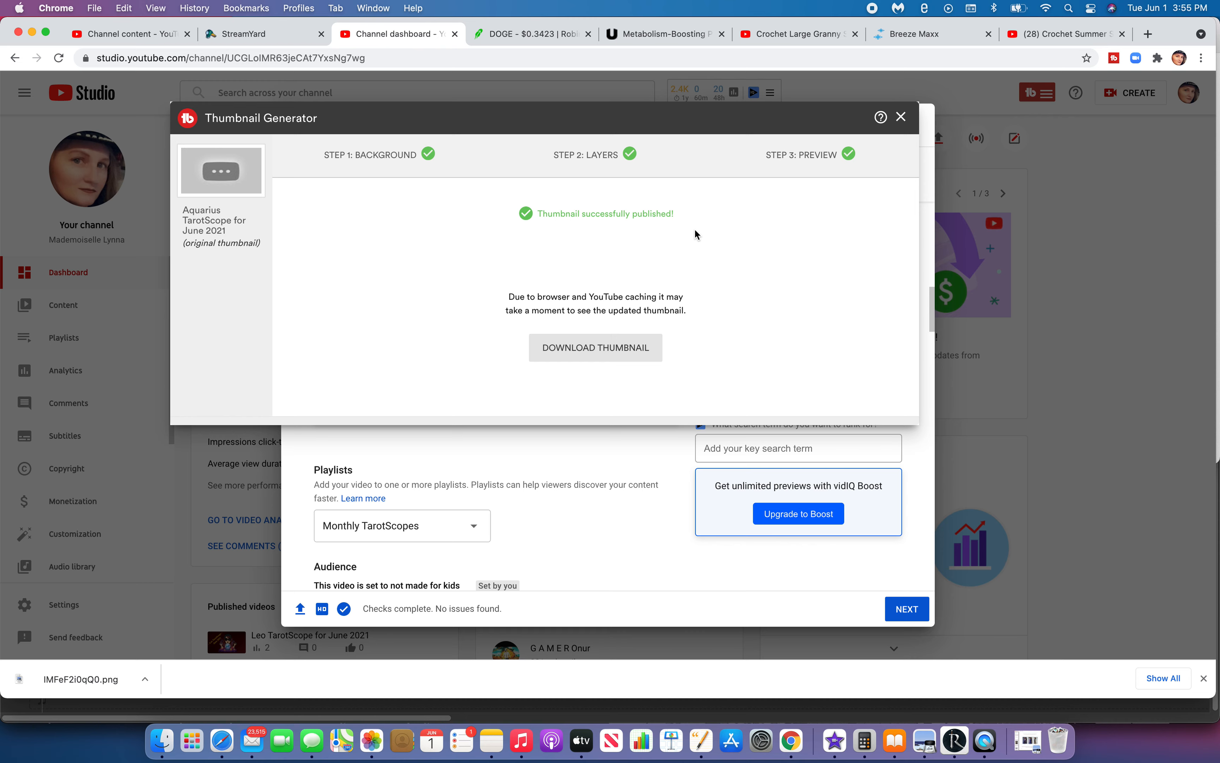
{"action": "left_click", "coordinate": [628, 349]}
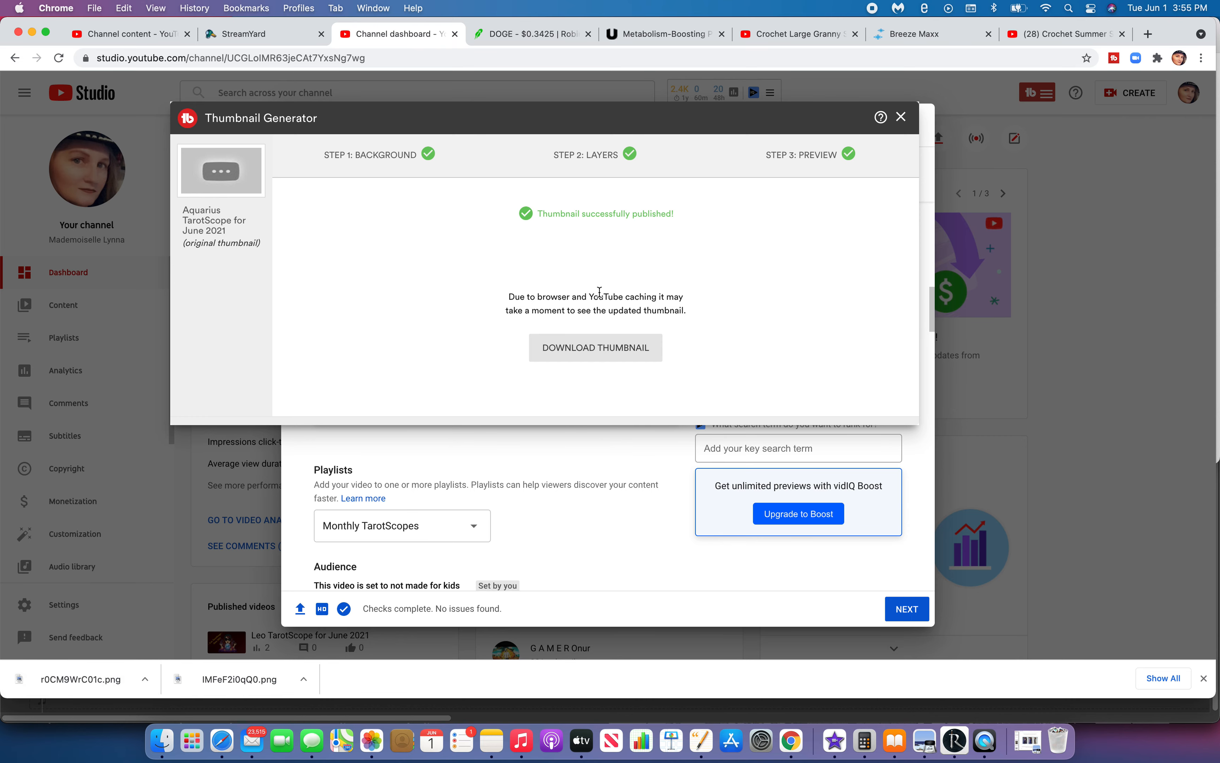
{"action": "left_click", "coordinate": [901, 117]}
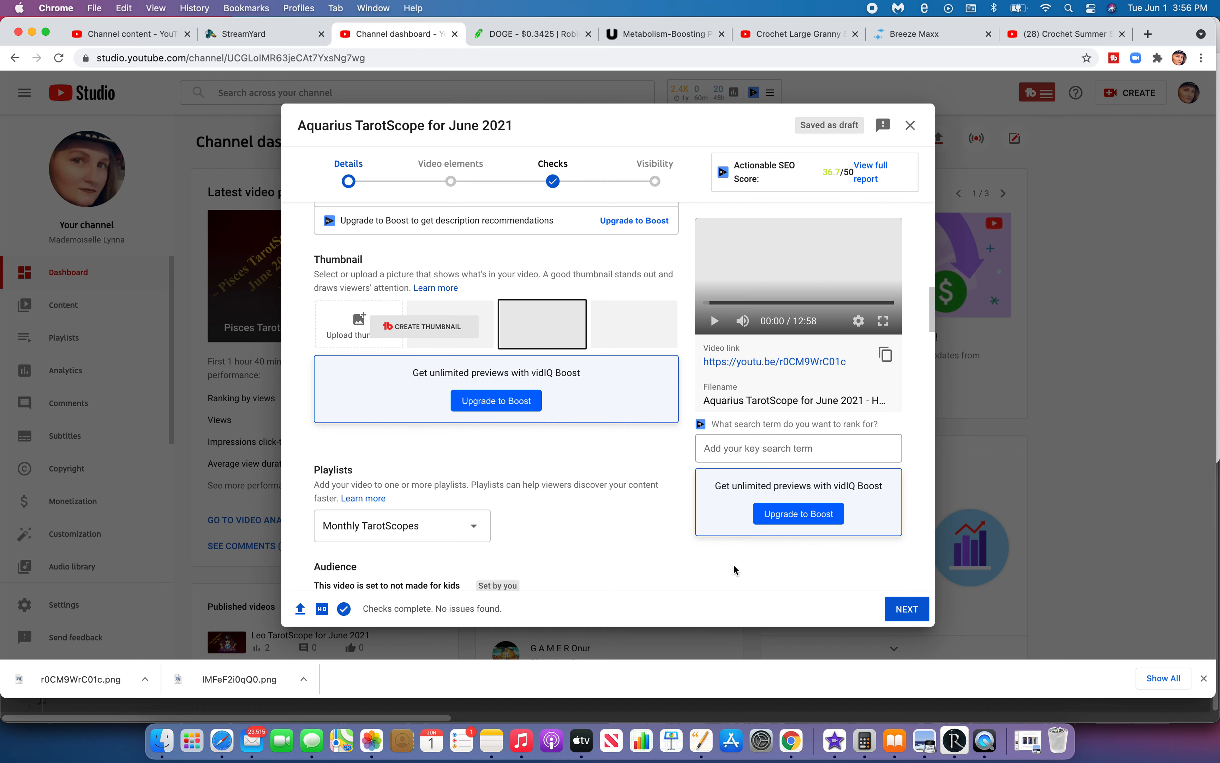
- Add an end screen to the video by importing the layout from the latest video, and save it
{"action": "left_click", "coordinate": [906, 609]}
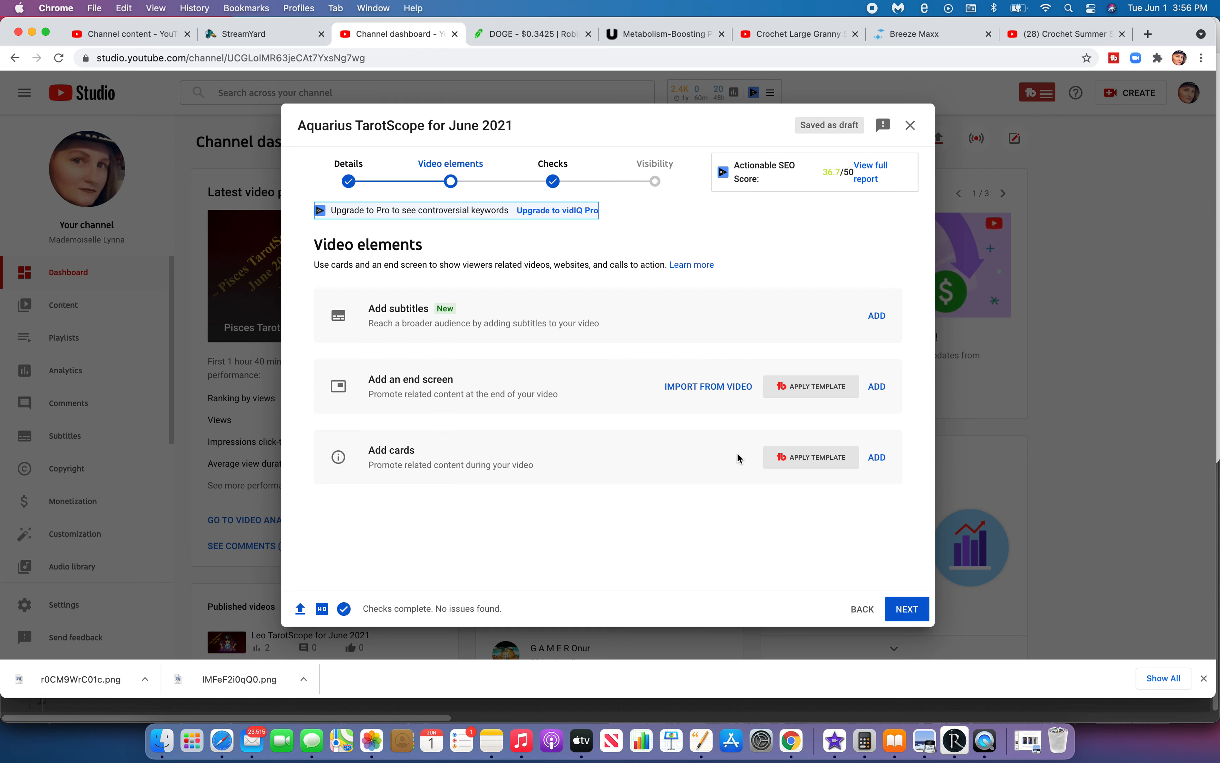
{"action": "left_click", "coordinate": [698, 388]}
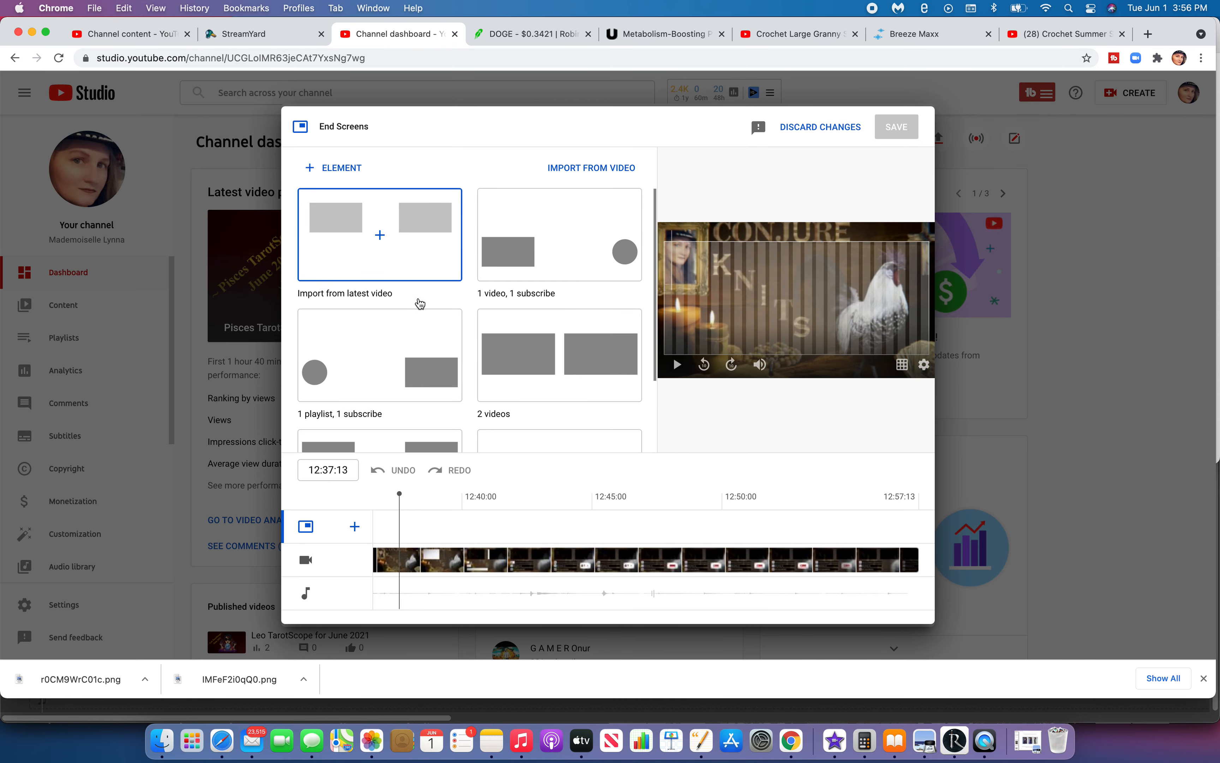
{"action": "left_click", "coordinate": [402, 260]}
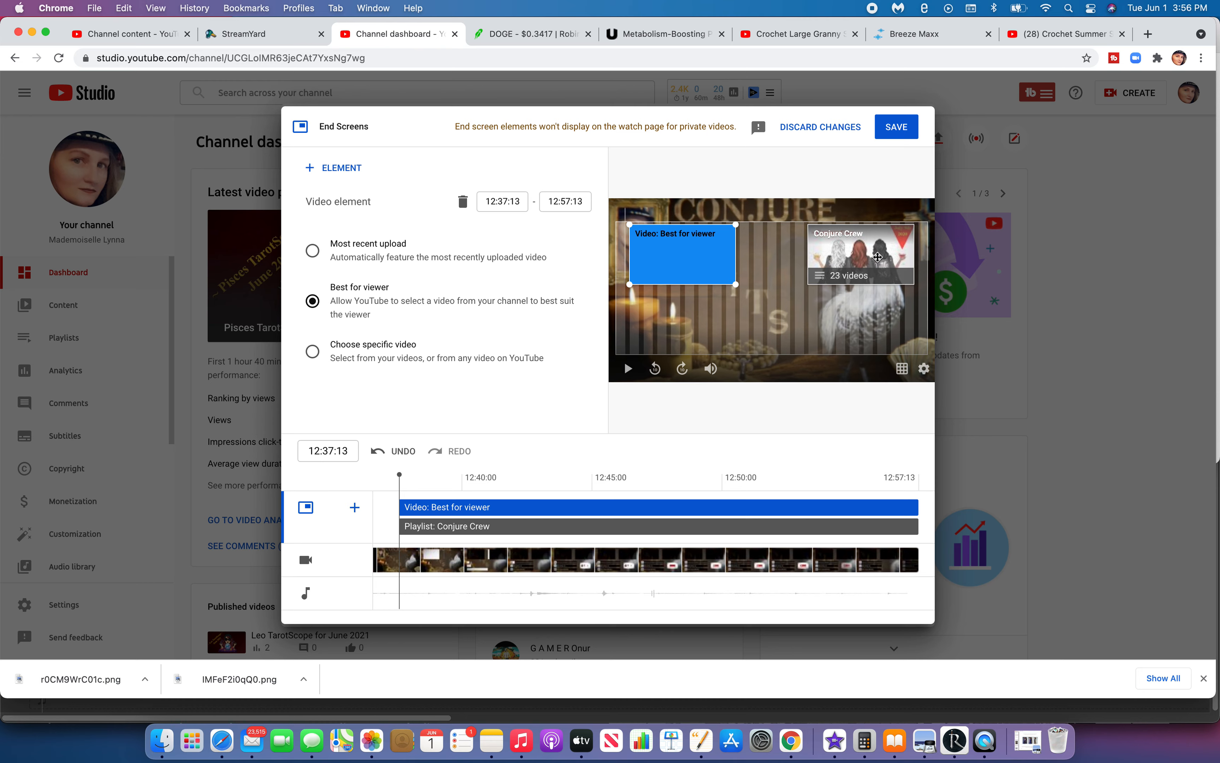
{"action": "left_click", "coordinate": [897, 128]}
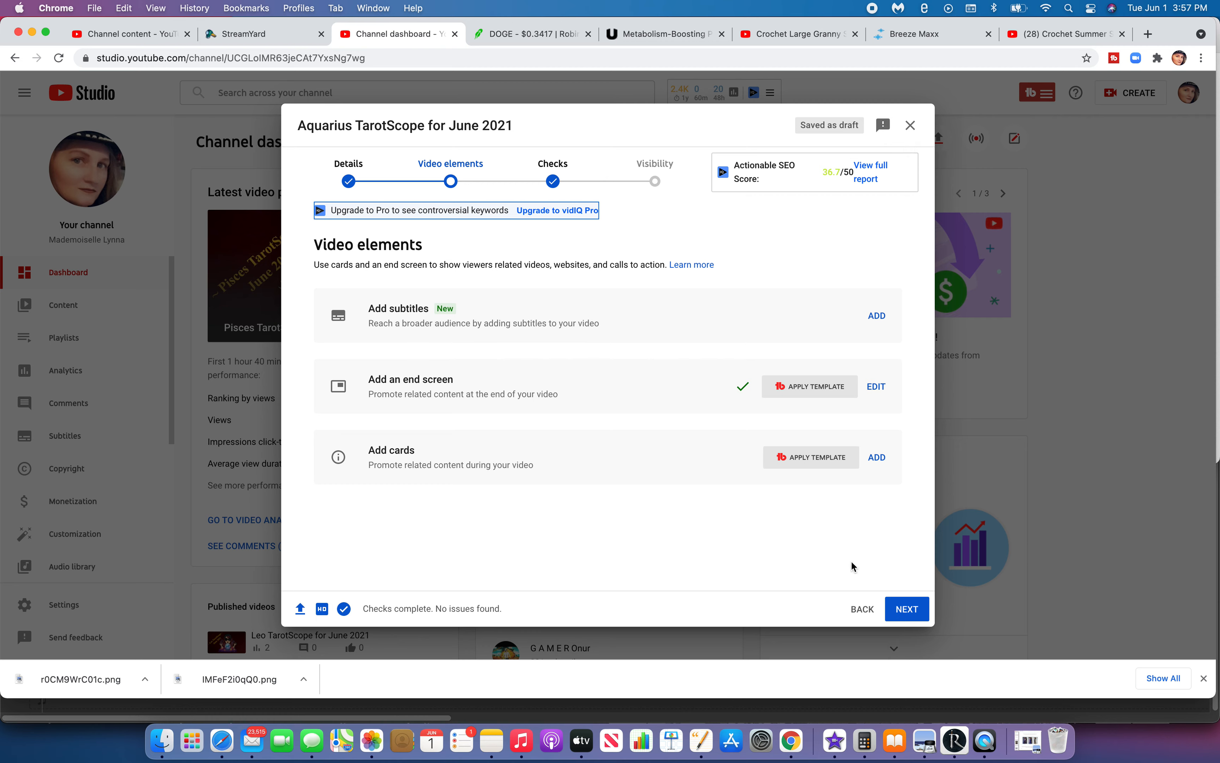
- Continue through the checks, set the Aquarius TarotScope video's visibility to Public and publish it
{"action": "left_click", "coordinate": [908, 610]}
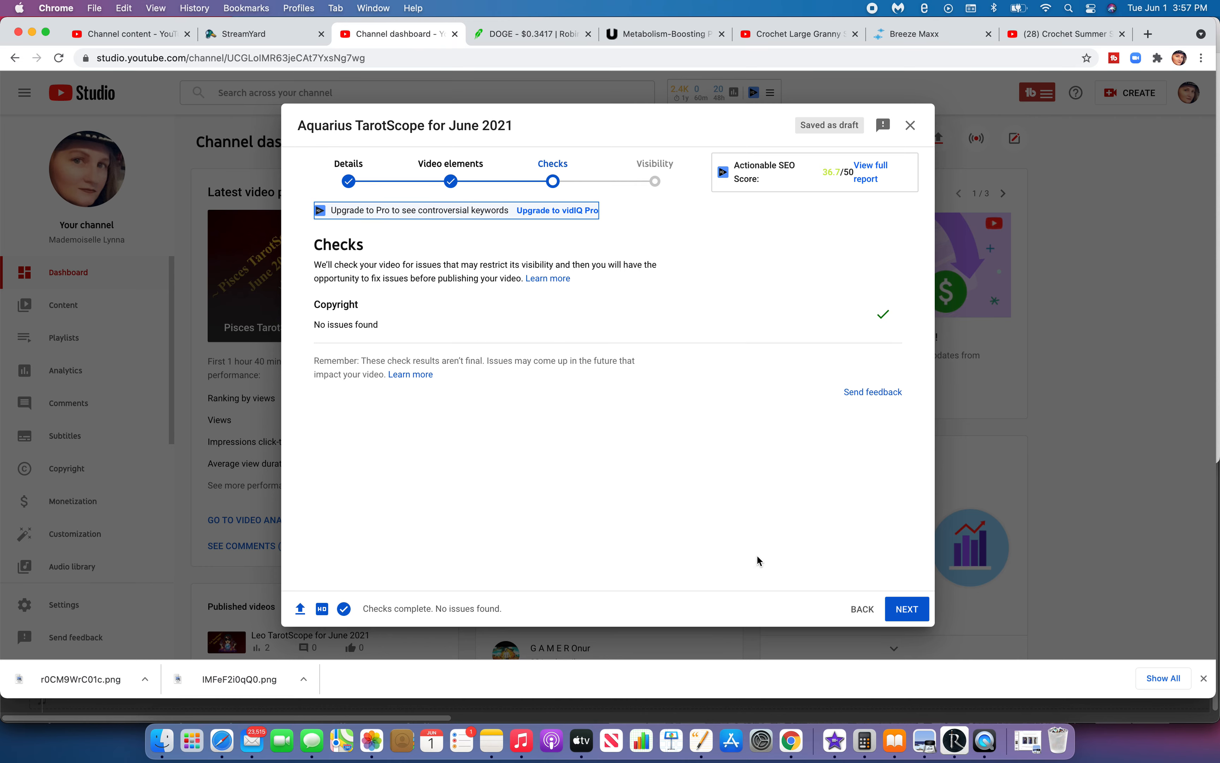
{"action": "left_click", "coordinate": [893, 613]}
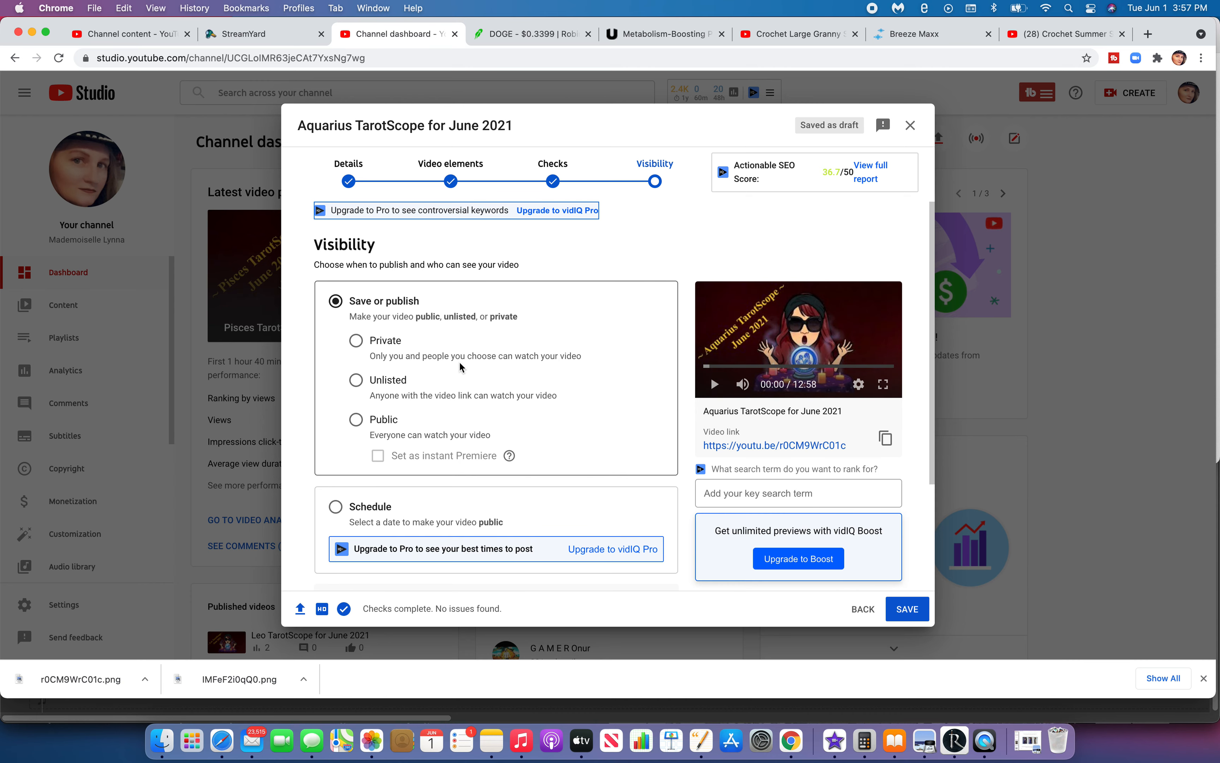
{"action": "left_click", "coordinate": [356, 421]}
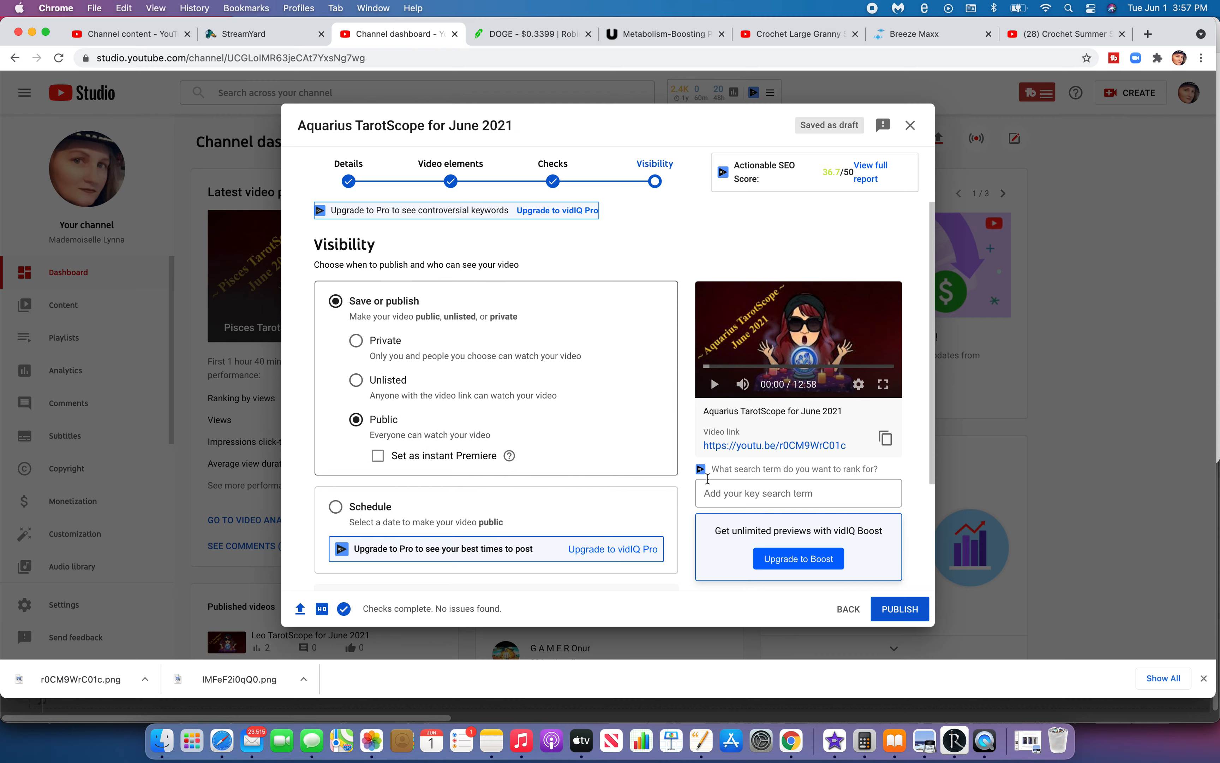
{"action": "scroll", "coordinate": [684, 483], "scroll_direction": "down", "scroll_amount": 3}
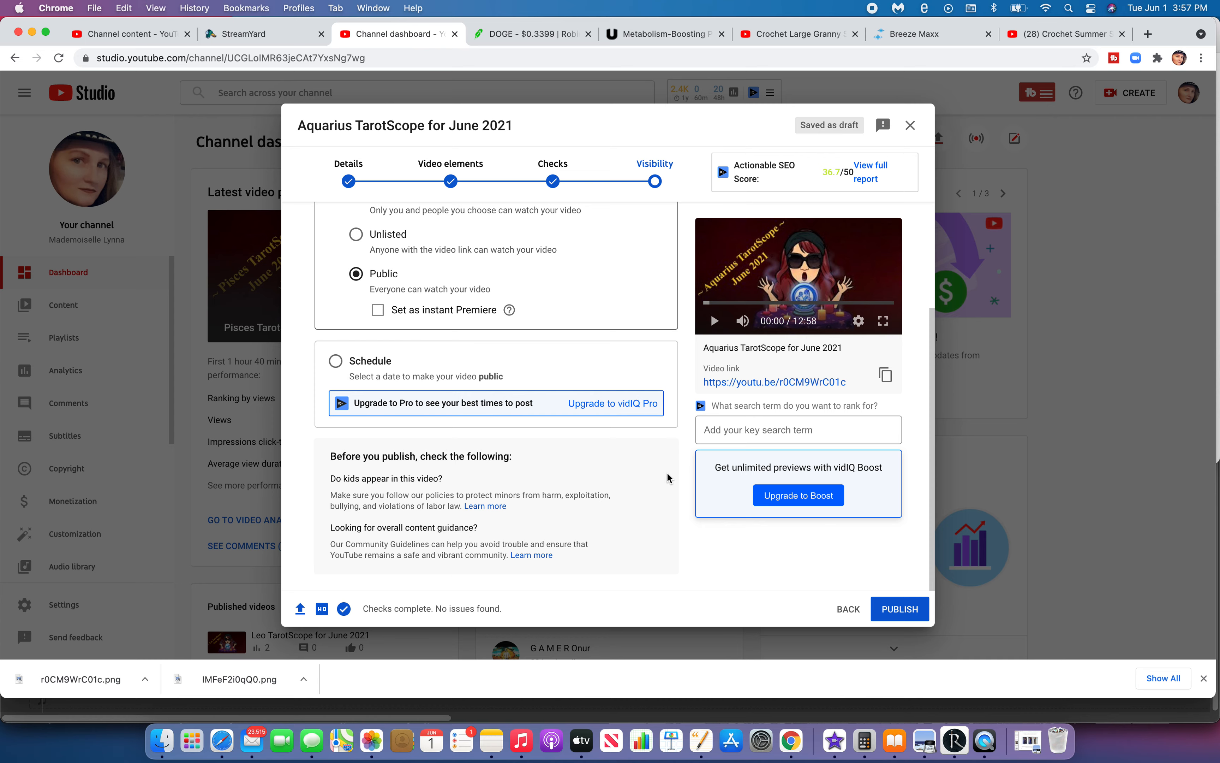
{"action": "scroll", "coordinate": [674, 479], "scroll_direction": "up", "scroll_amount": 2}
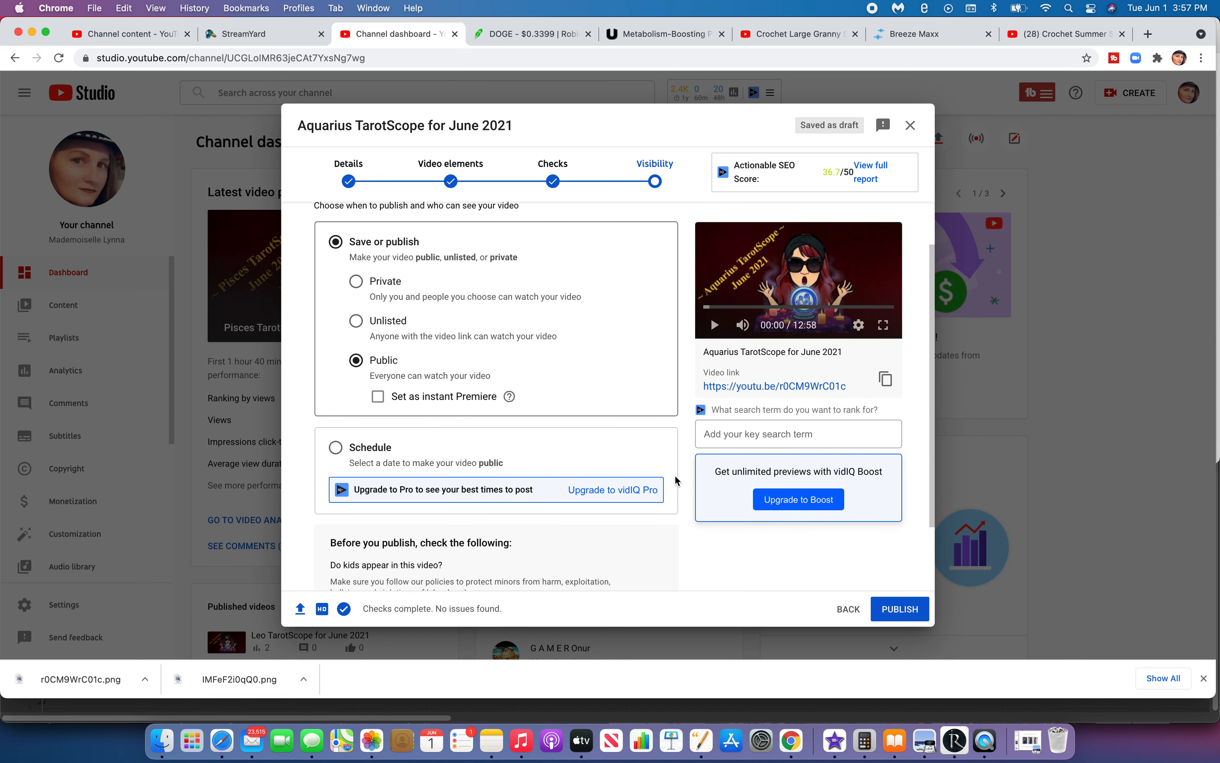
{"action": "left_click", "coordinate": [897, 611]}
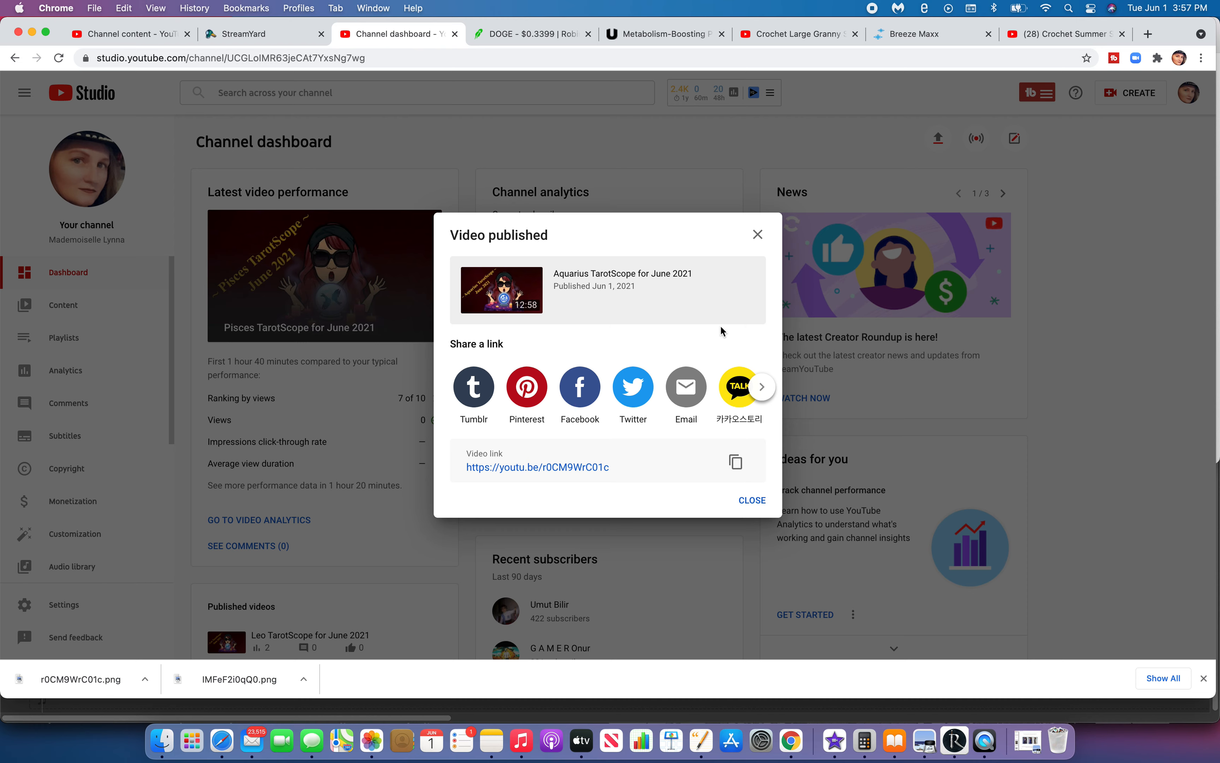
- Share the published video to Tumblr with the tag #aquarius, post it and return to the sharing dialog
{"action": "scroll", "coordinate": [478, 392], "scroll_direction": "right", "scroll_amount": 1}
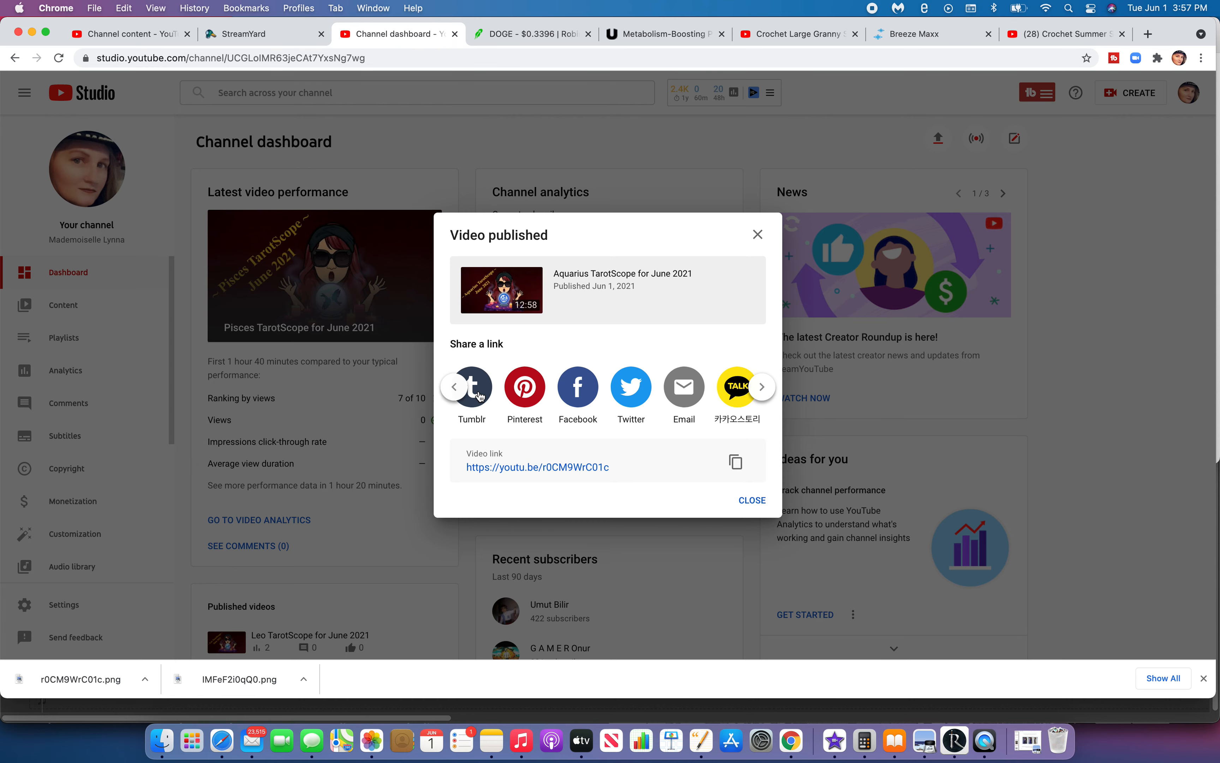
{"action": "left_click", "coordinate": [480, 395]}
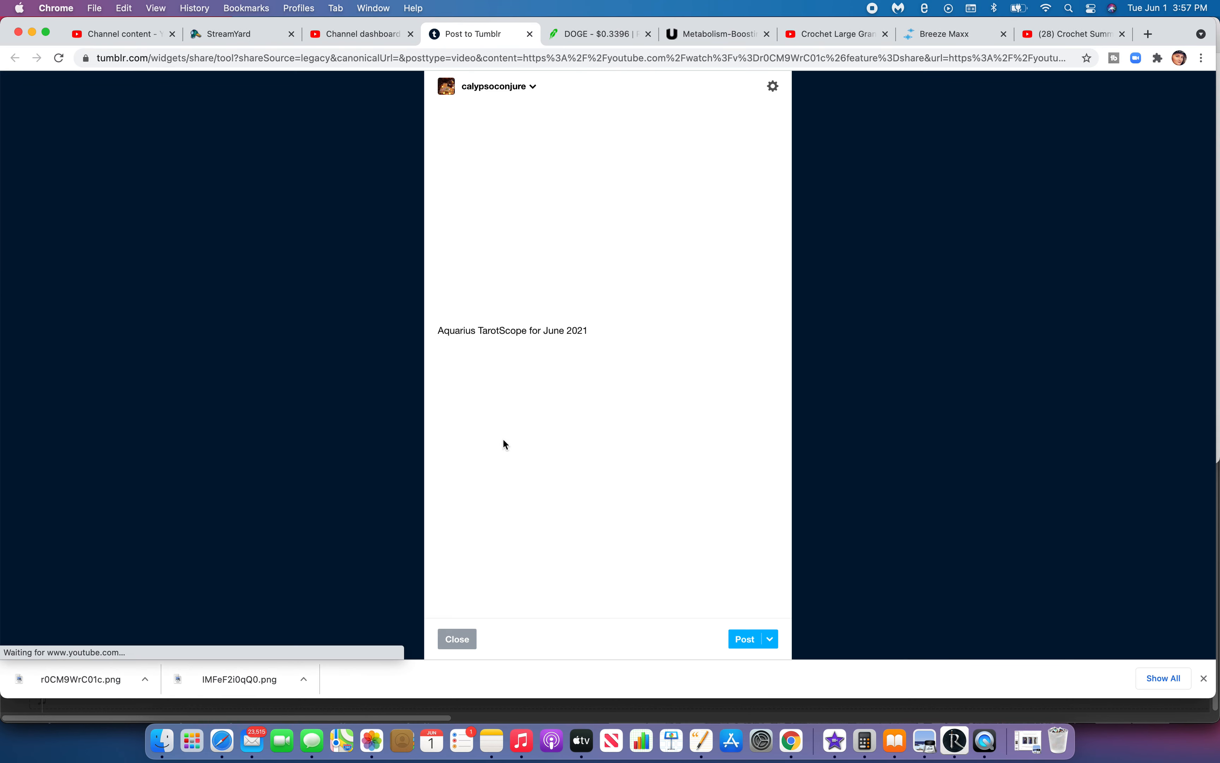
{"action": "left_click", "coordinate": [455, 392]}
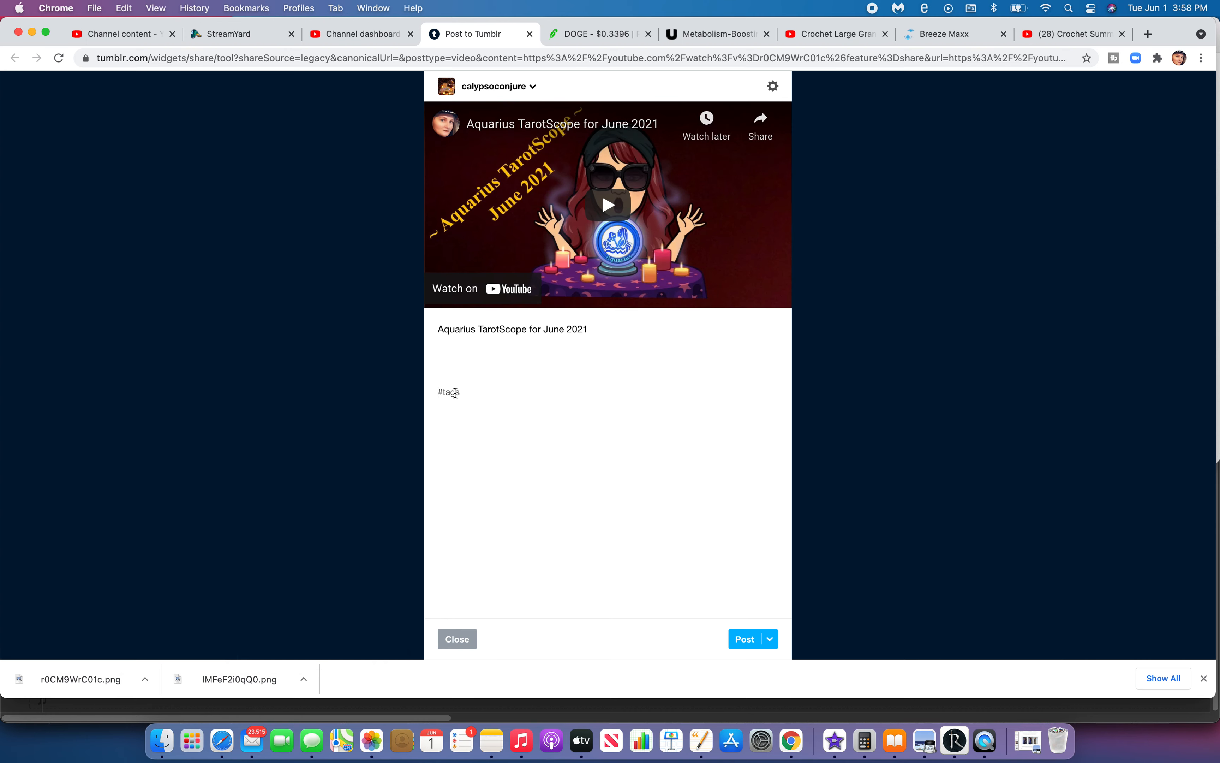
{"action": "type", "text": "#aquarius"}
{"action": "key", "text": "Return"}
{"action": "left_click", "coordinate": [744, 641]}
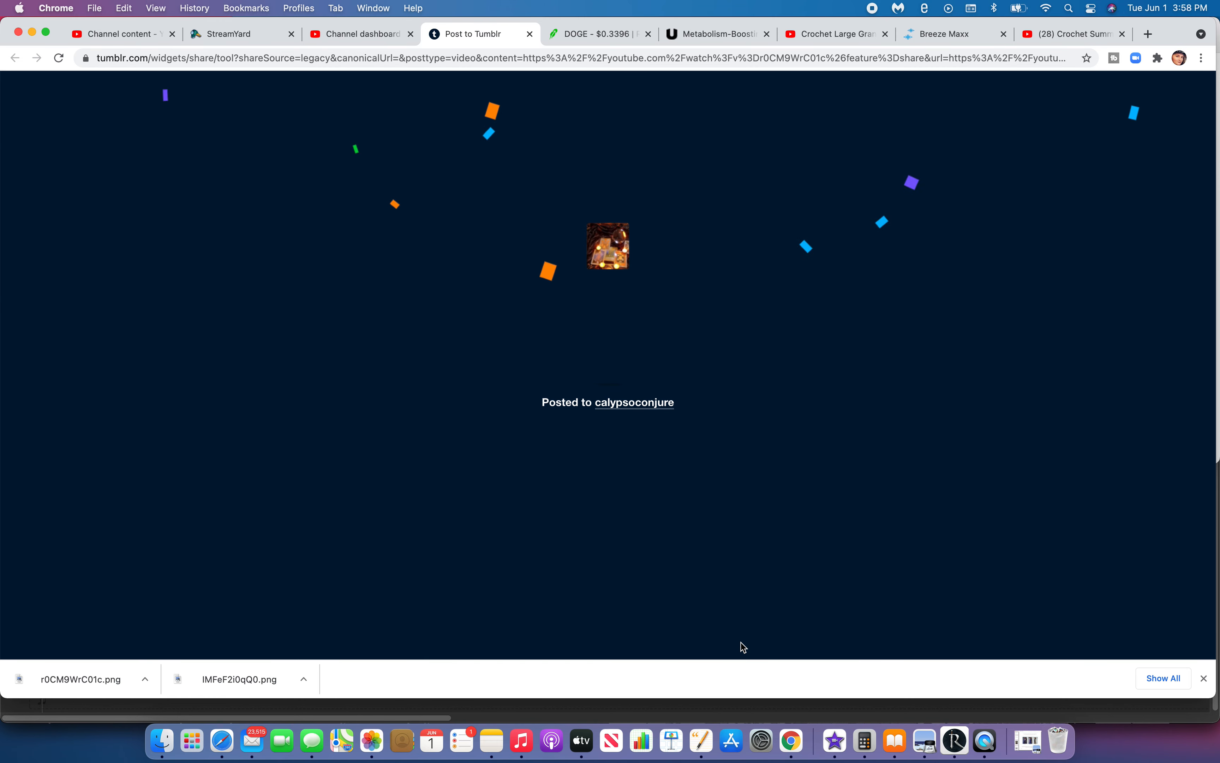
{"action": "left_click", "coordinate": [532, 35]}
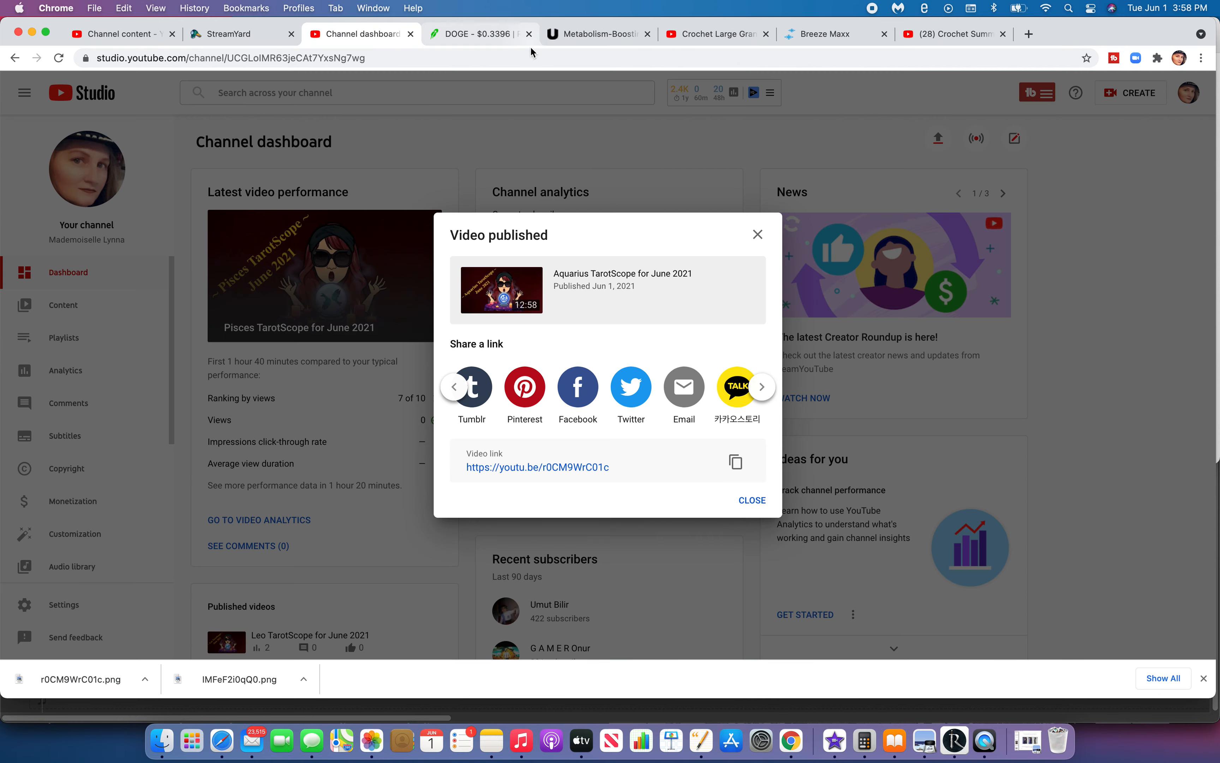
- Share the video to Pinterest by saving it to the Monthly TarotScopes board, and return to the sharing dialog
{"action": "left_click", "coordinate": [532, 390]}
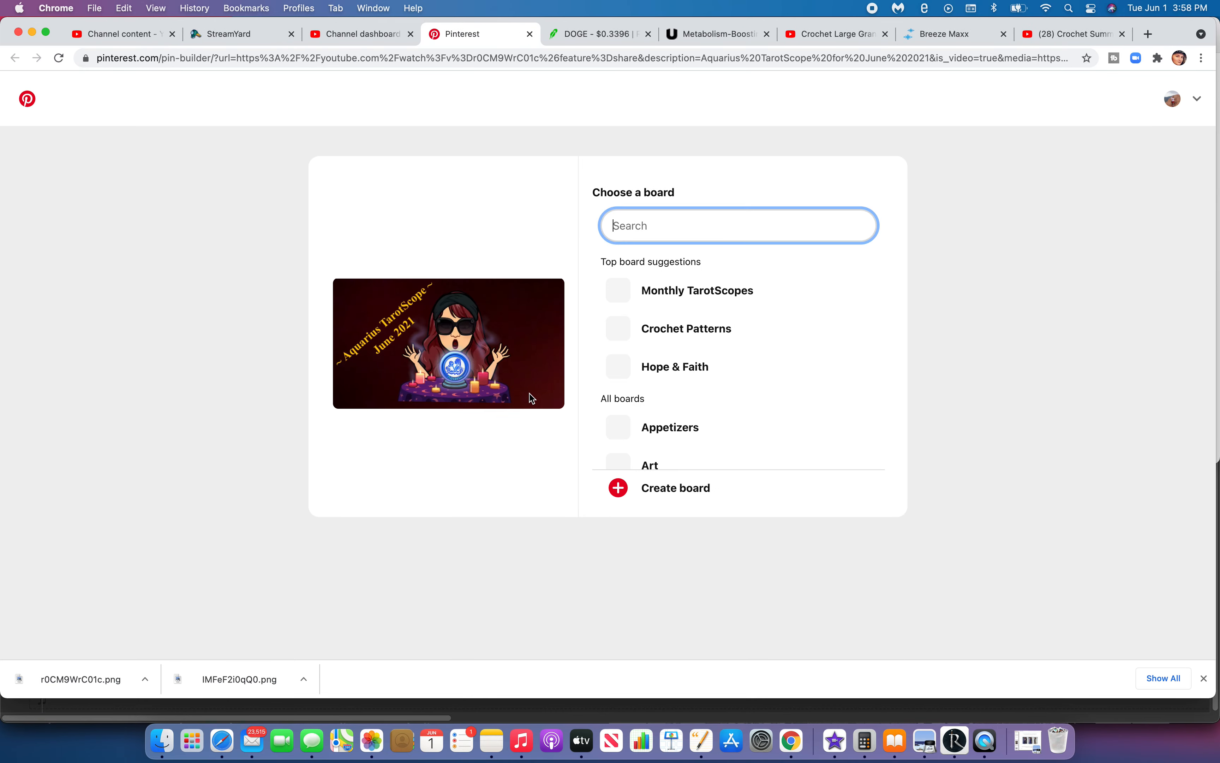
{"action": "mouse_move", "coordinate": [801, 291]}
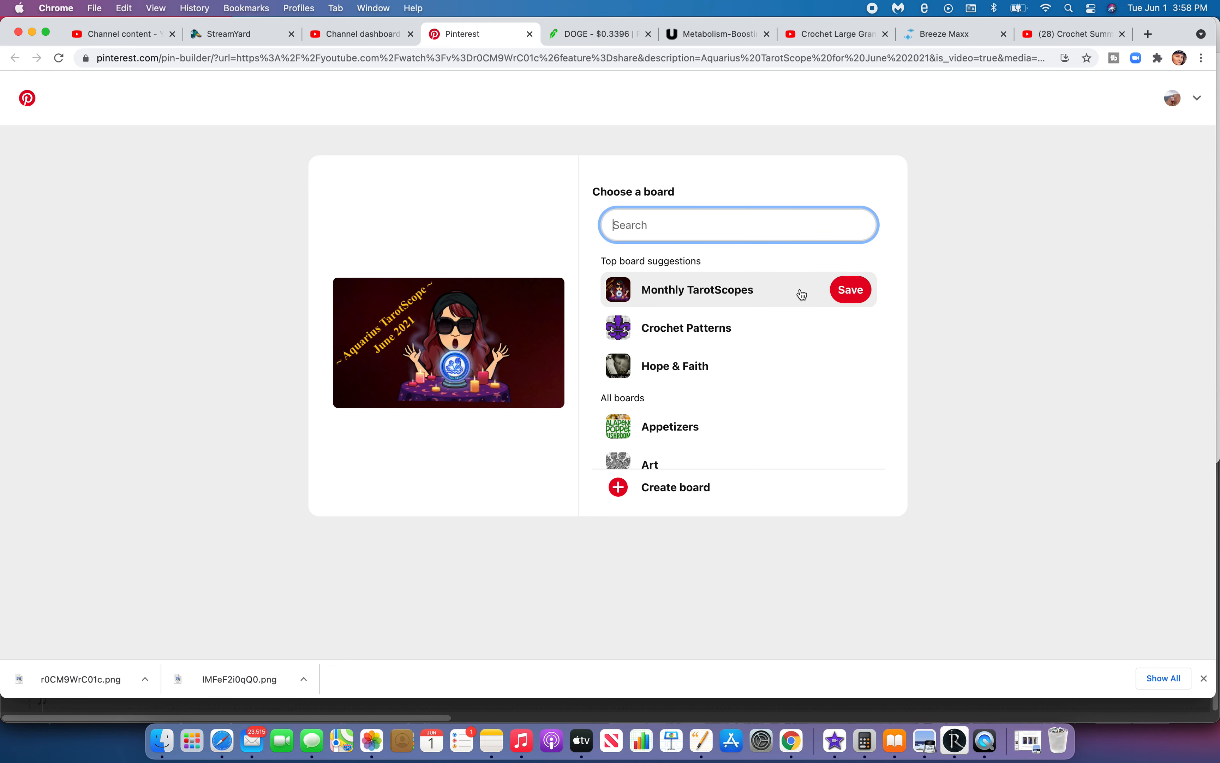
{"action": "left_click", "coordinate": [852, 291]}
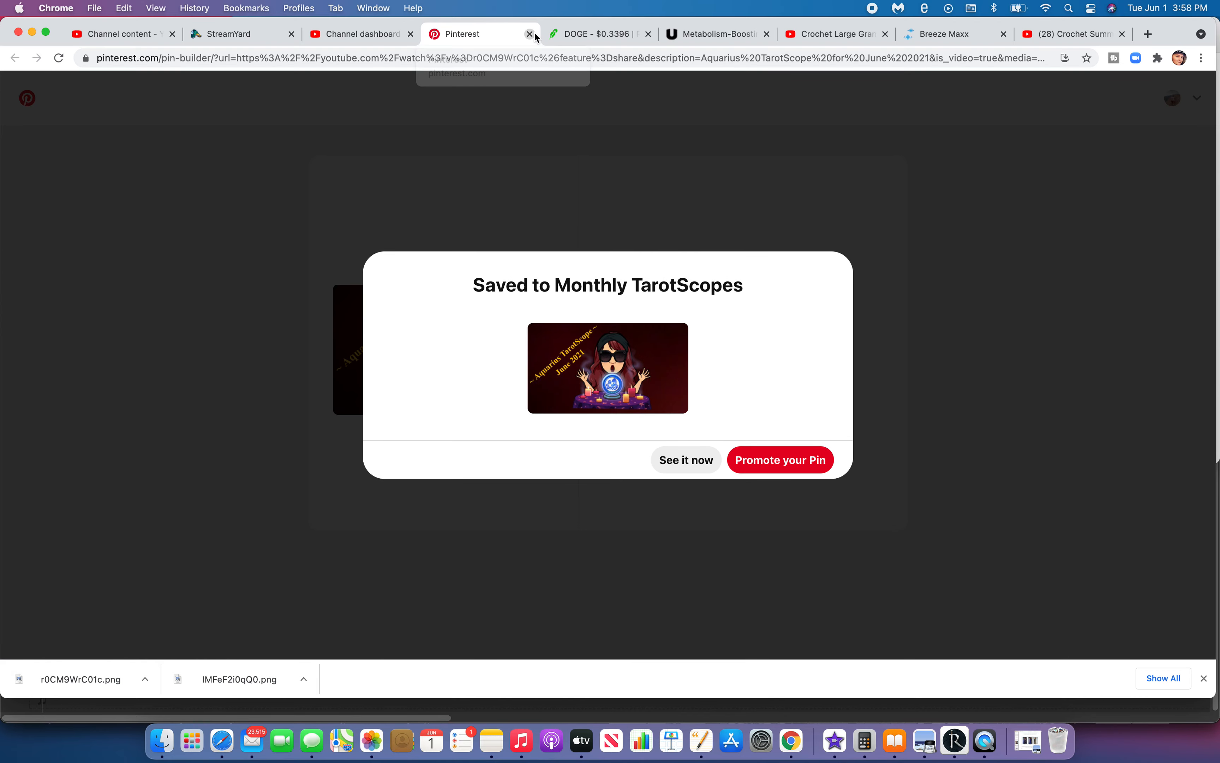
{"action": "left_click", "coordinate": [530, 34]}
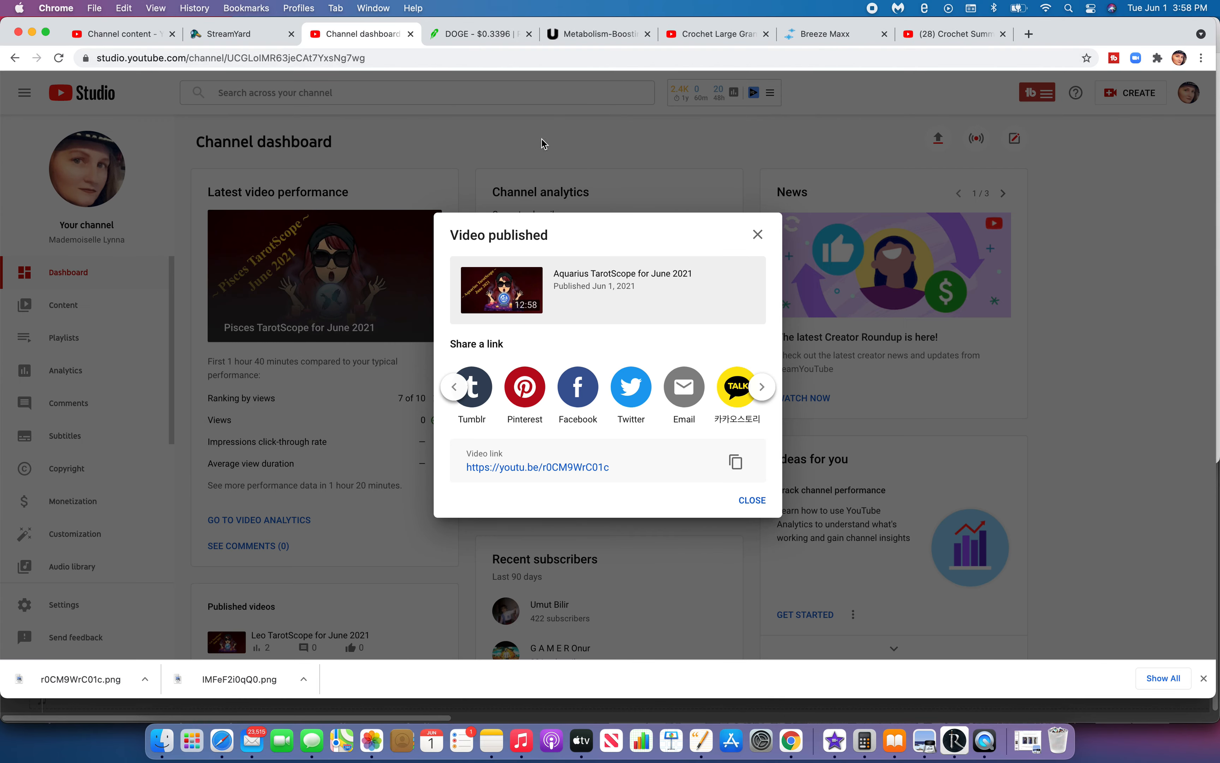
- Share the video to Facebook on a managed page, choosing the page named after the channel, and post it
{"action": "left_click", "coordinate": [578, 384]}
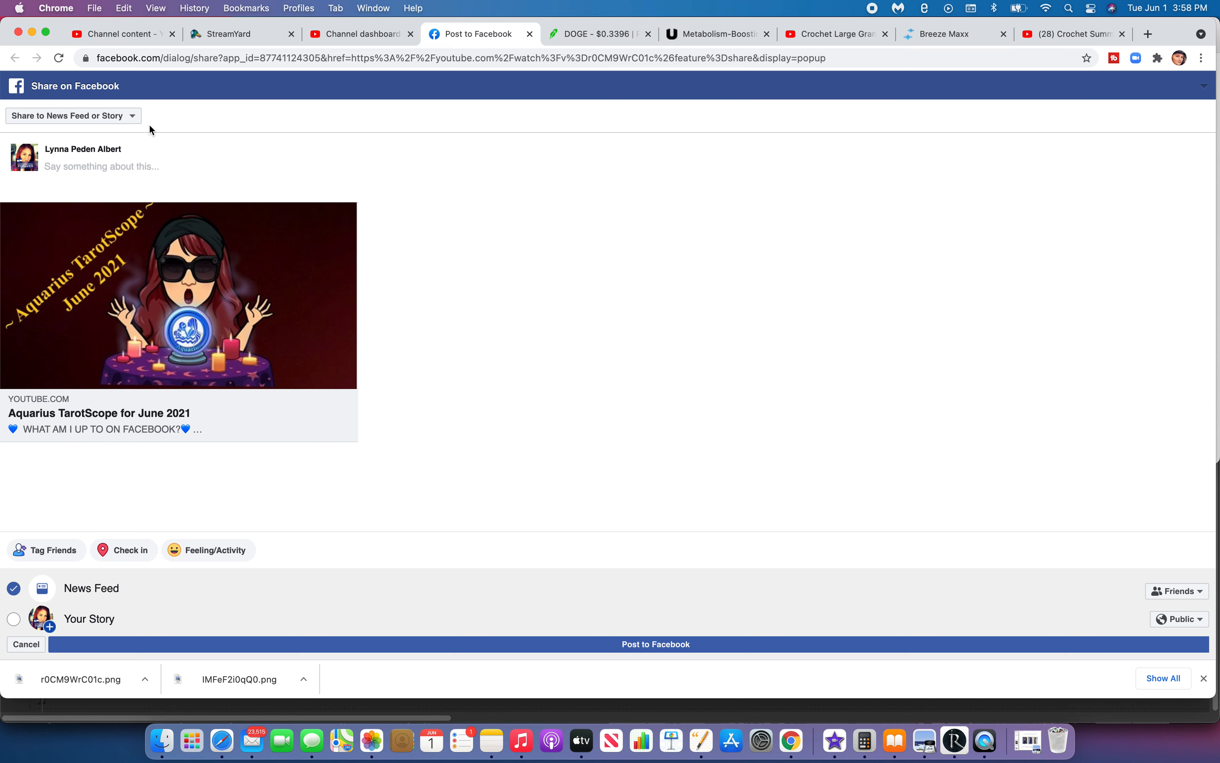
{"action": "left_click", "coordinate": [133, 121]}
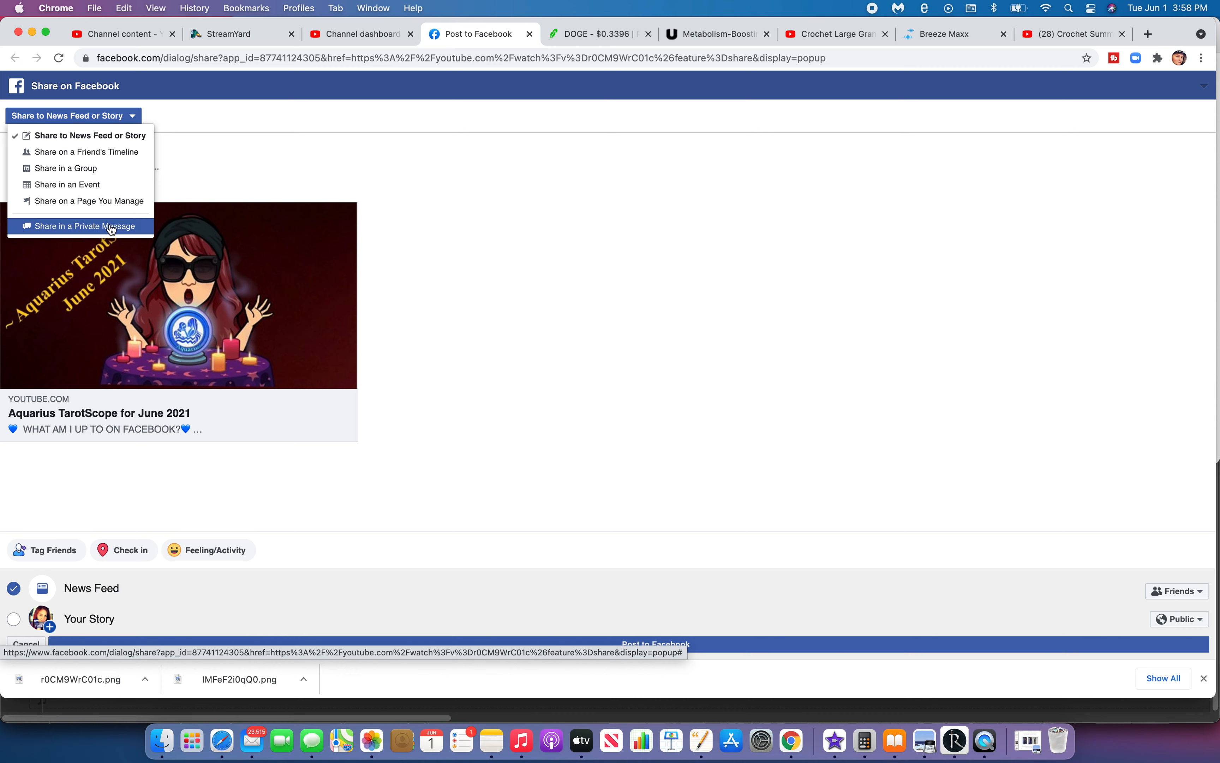
{"action": "left_click", "coordinate": [107, 202]}
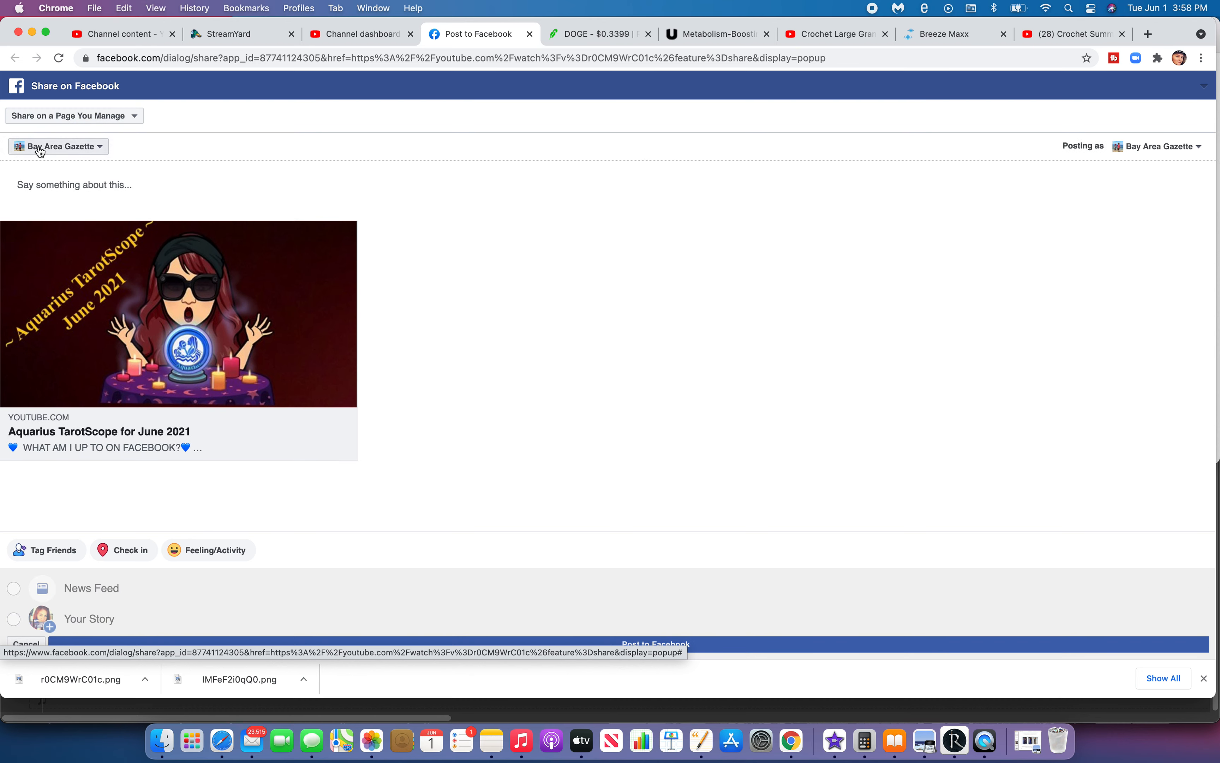
{"action": "left_click", "coordinate": [98, 148]}
{"action": "scroll", "coordinate": [114, 228], "scroll_direction": "down", "scroll_amount": 5}
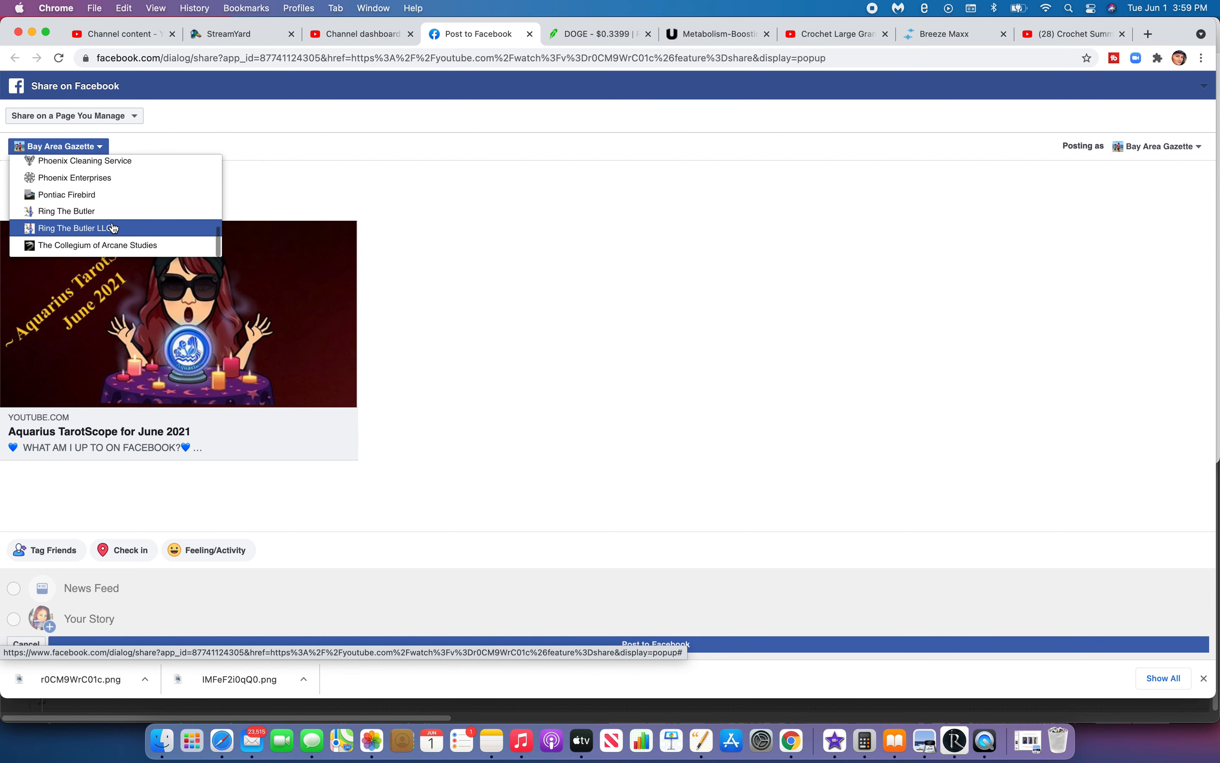
{"action": "scroll", "coordinate": [115, 229], "scroll_direction": "up", "scroll_amount": 5}
{"action": "scroll", "coordinate": [114, 229], "scroll_direction": "down", "scroll_amount": 3}
{"action": "scroll", "coordinate": [114, 228], "scroll_direction": "down", "scroll_amount": 3}
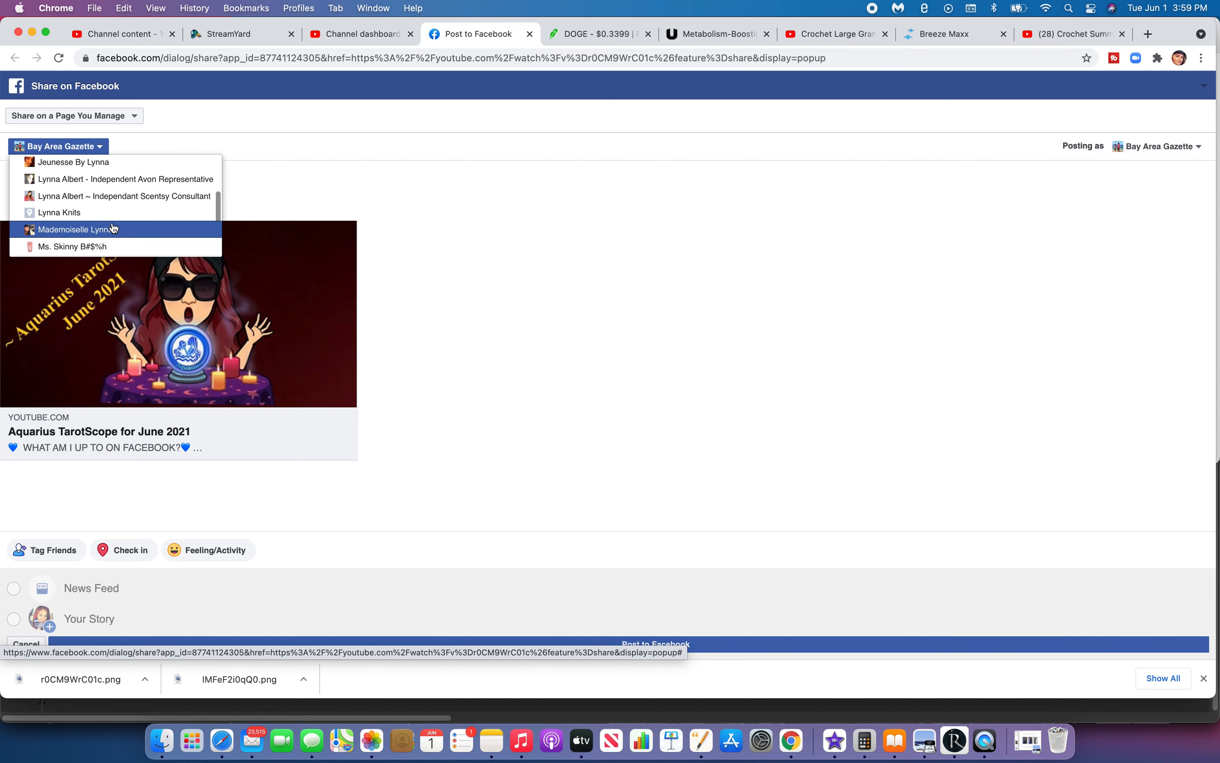
{"action": "left_click", "coordinate": [114, 235]}
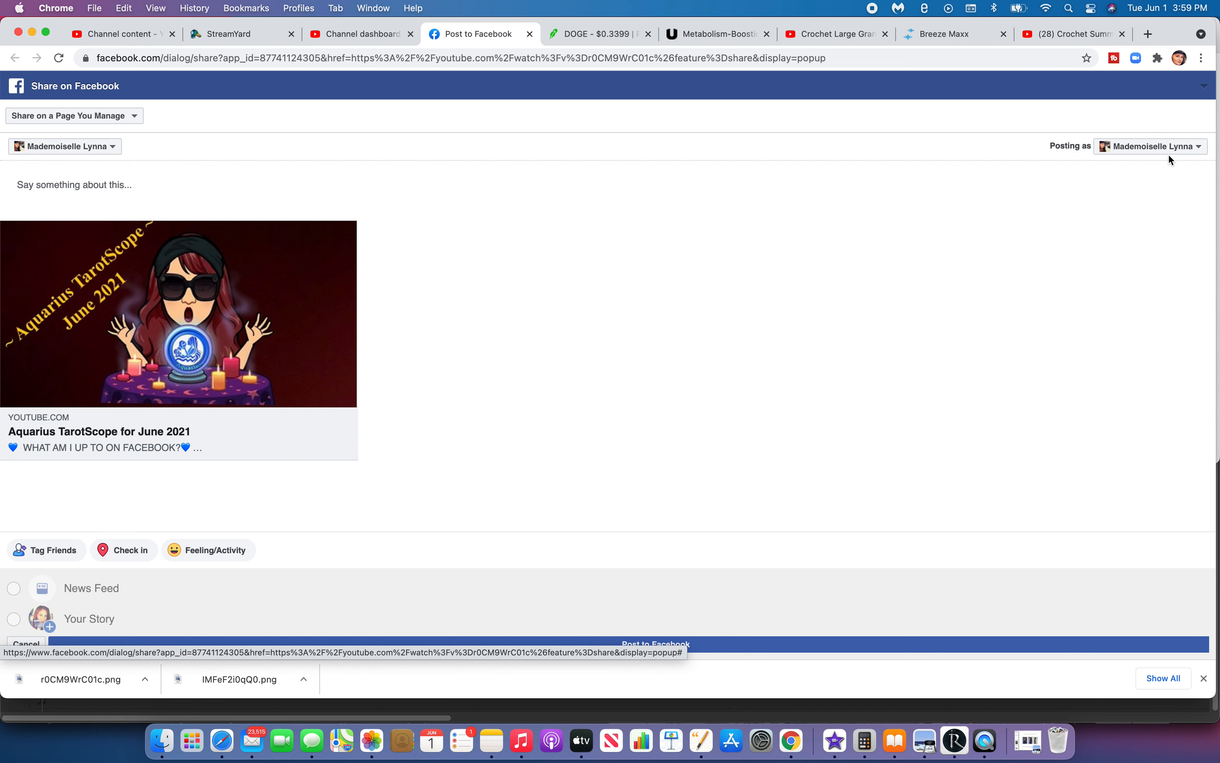
{"action": "left_click", "coordinate": [850, 650]}
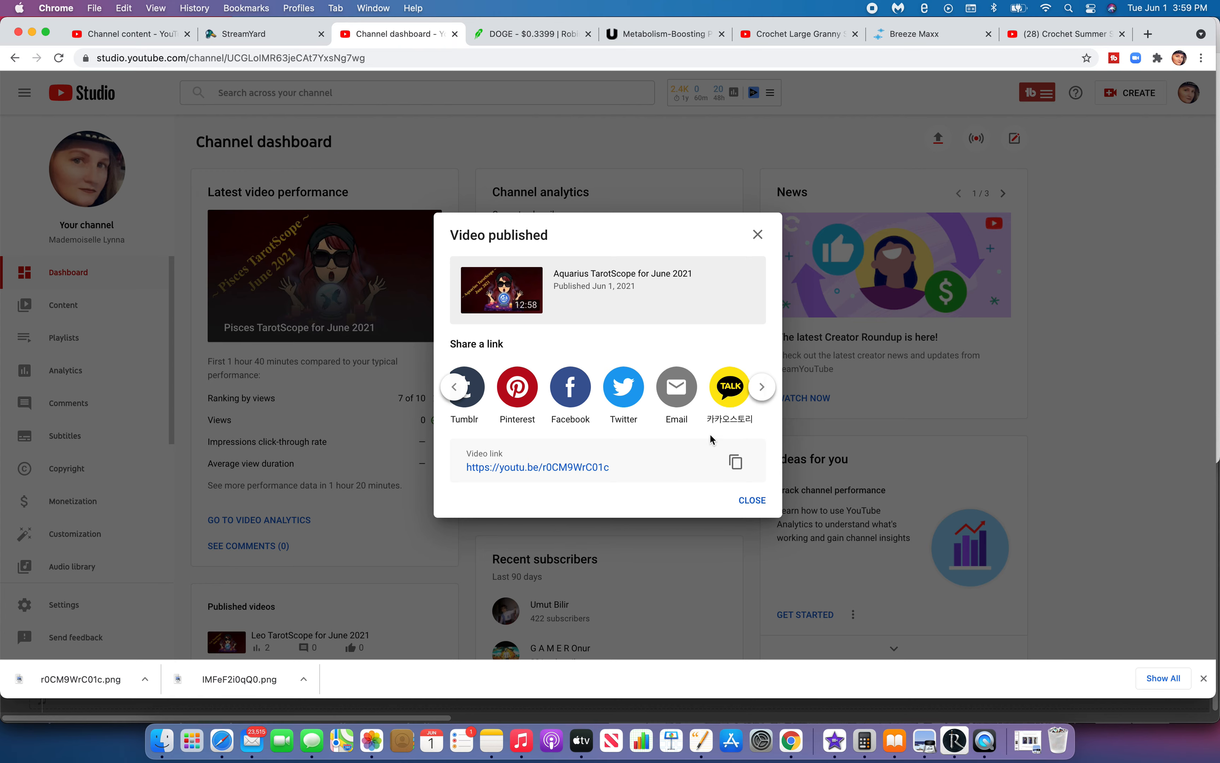
{"action": "left_click", "coordinate": [629, 389]}
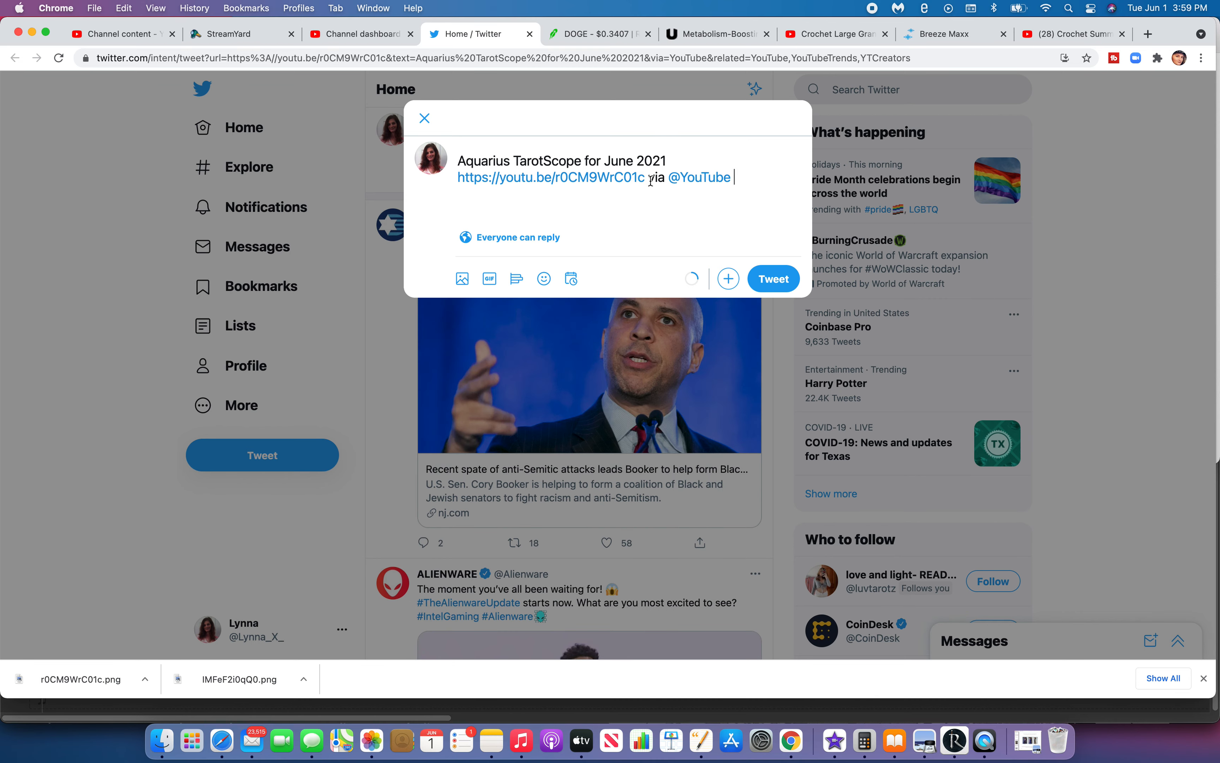
{"action": "left_click_drag", "start_coordinate": [649, 179], "coordinate": [758, 180]}
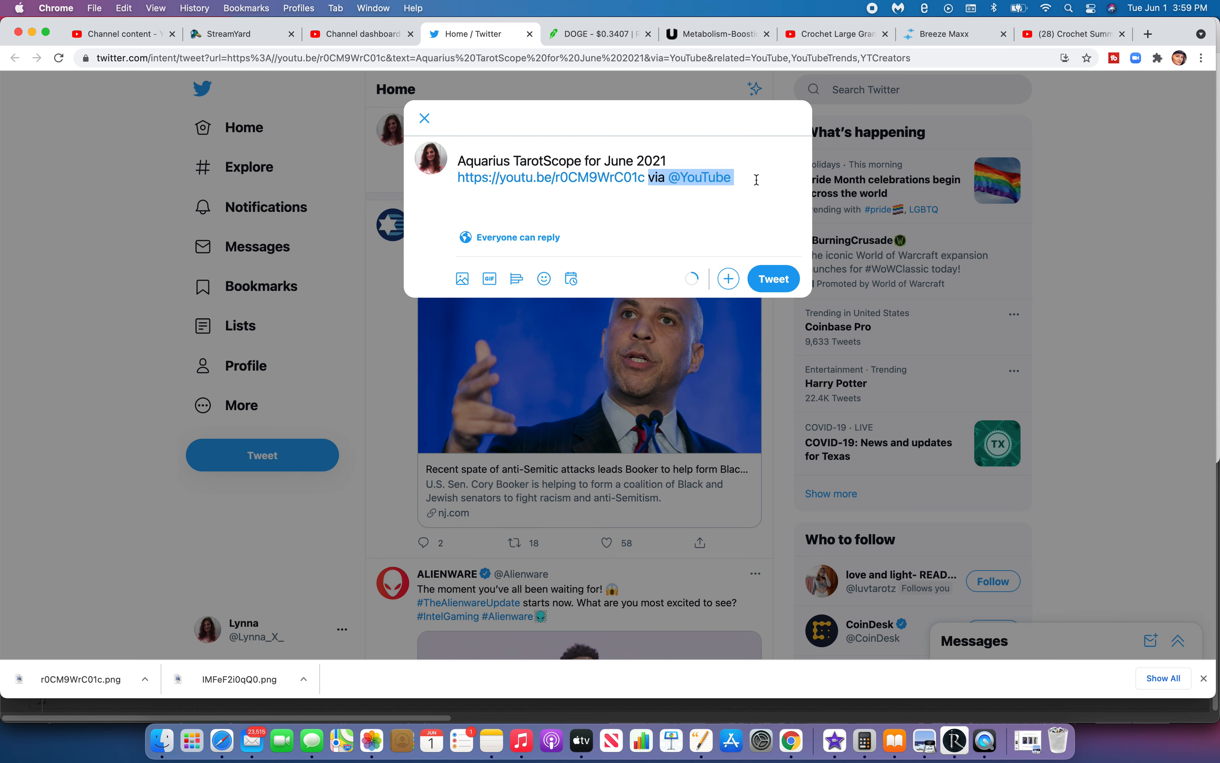
{"action": "type", "text": "#"}
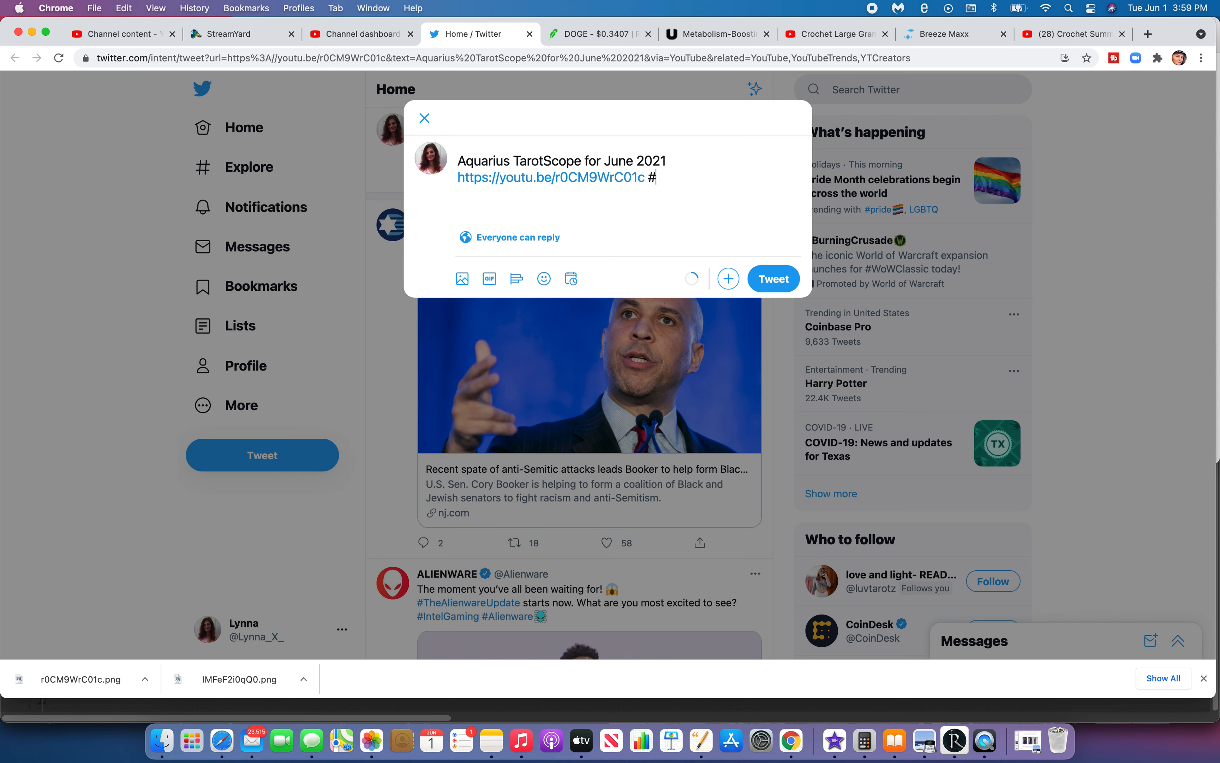
{"action": "type", "text": "aquarius"}
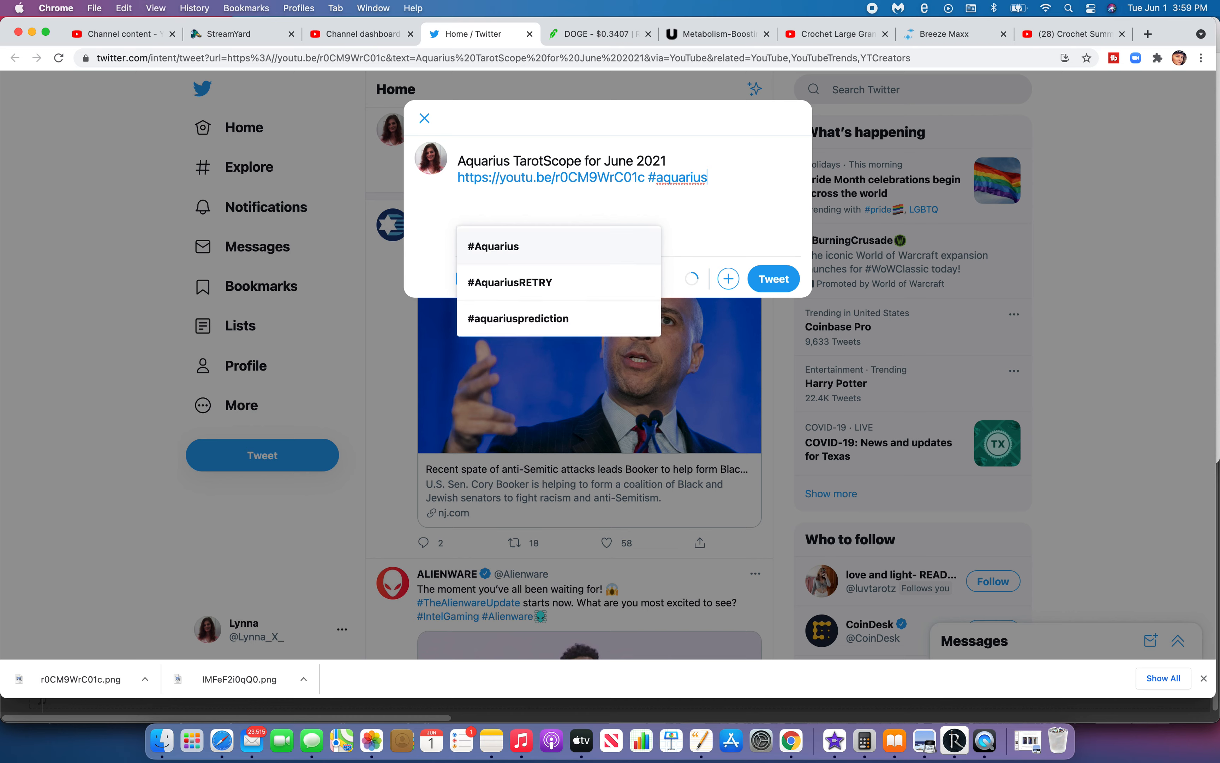
{"action": "left_click", "coordinate": [611, 250]}
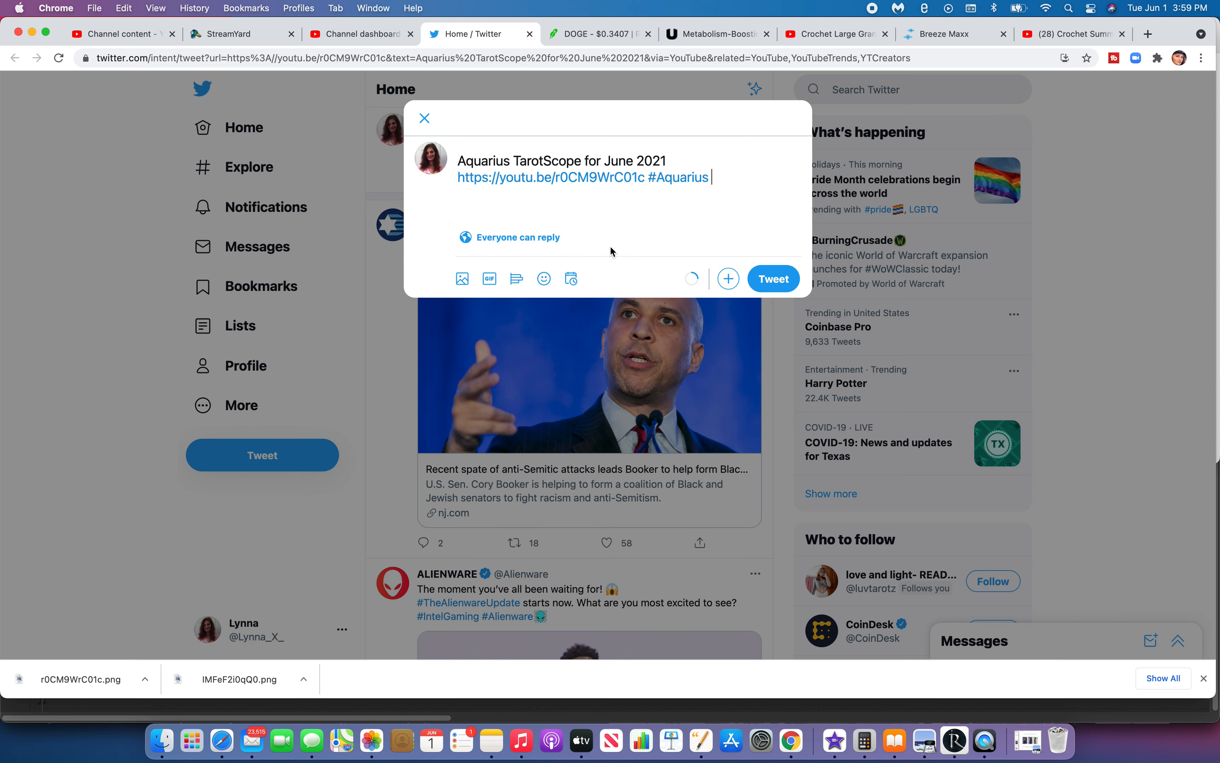
{"action": "left_click", "coordinate": [785, 283]}
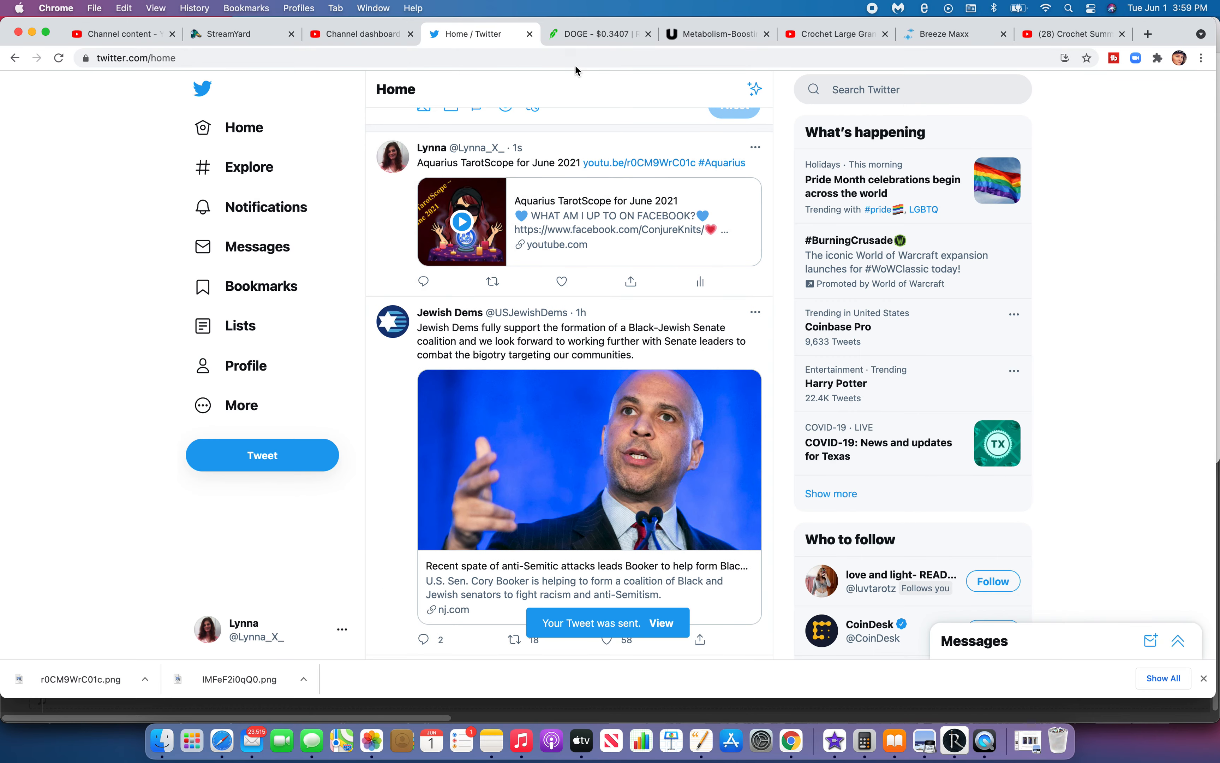
{"action": "left_click", "coordinate": [530, 34]}
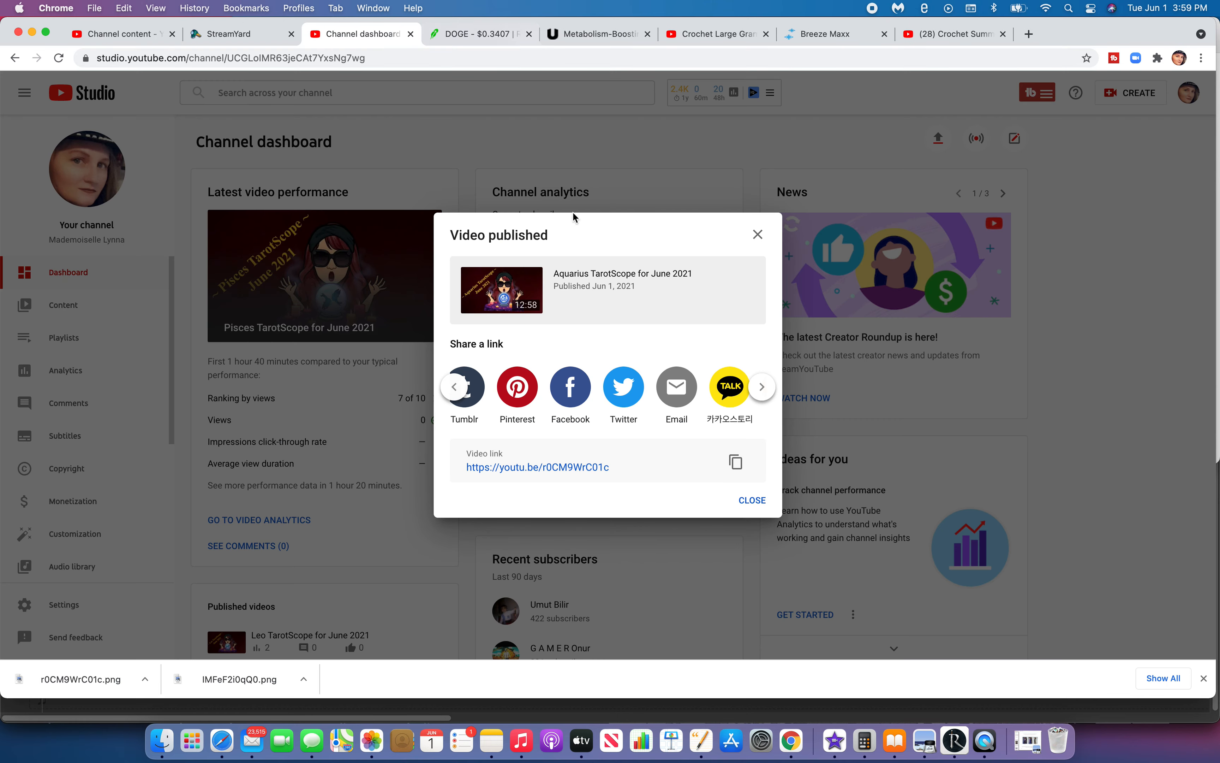
- Close the video sharing dialog and reload the channel dashboard
{"action": "left_click", "coordinate": [753, 501]}
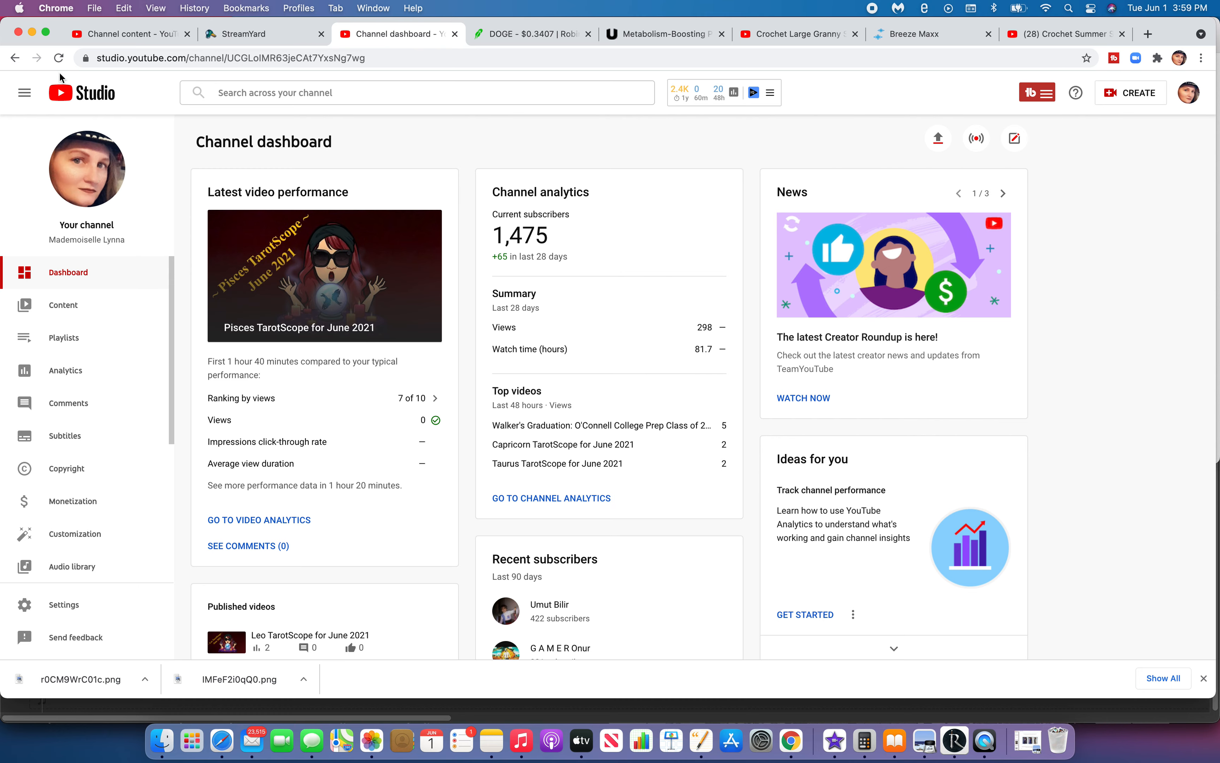
{"action": "left_click", "coordinate": [63, 60]}
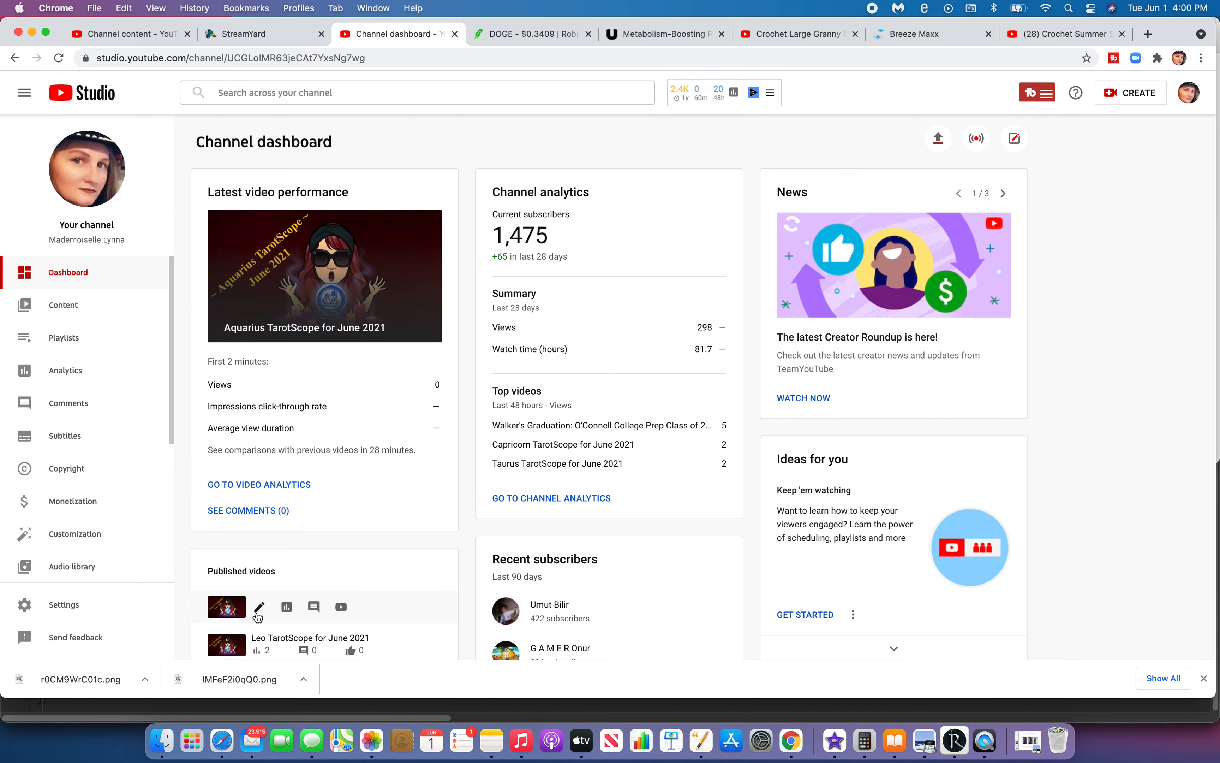
- Switch to Instagram in Safari and start a new IGTV upload using the Aquarius TarotScope .mov file from the desktop's GoPro folder
{"action": "left_click", "coordinate": [222, 742]}
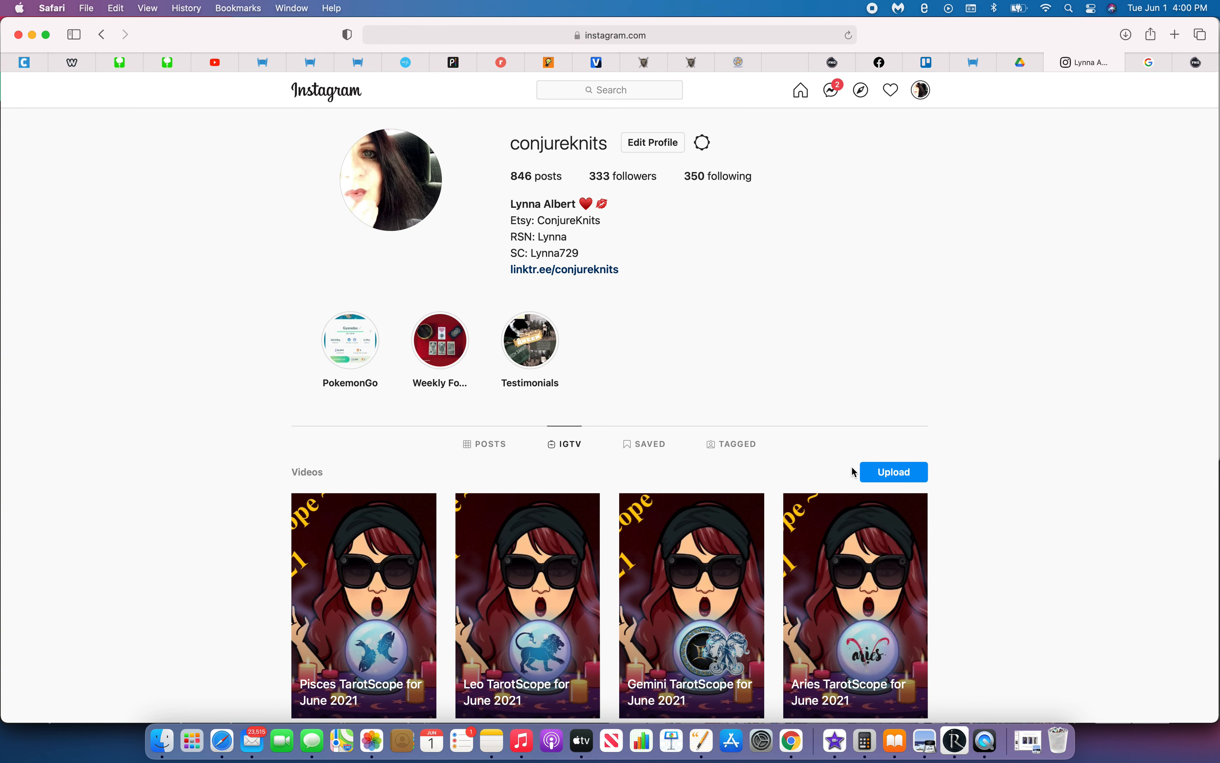
{"action": "left_click", "coordinate": [893, 475]}
{"action": "left_click", "coordinate": [395, 307]}
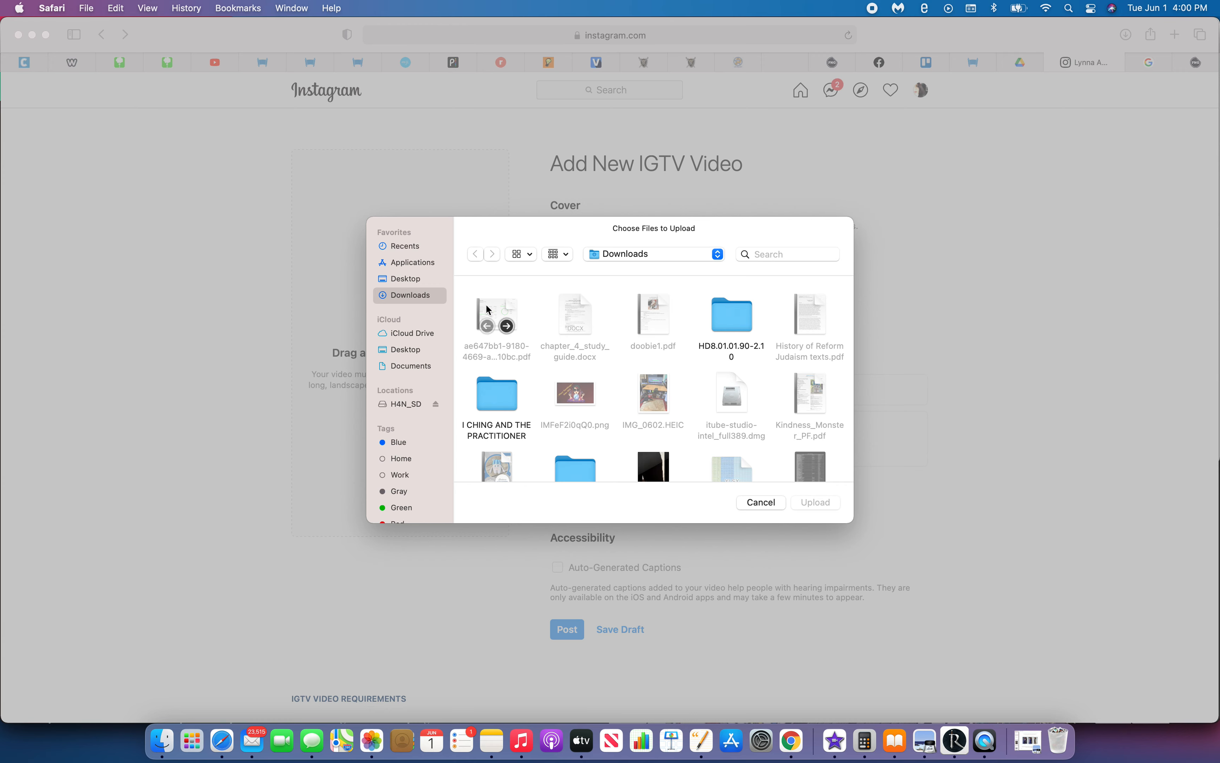
{"action": "left_click", "coordinate": [408, 351]}
{"action": "double_click", "coordinate": [484, 324]}
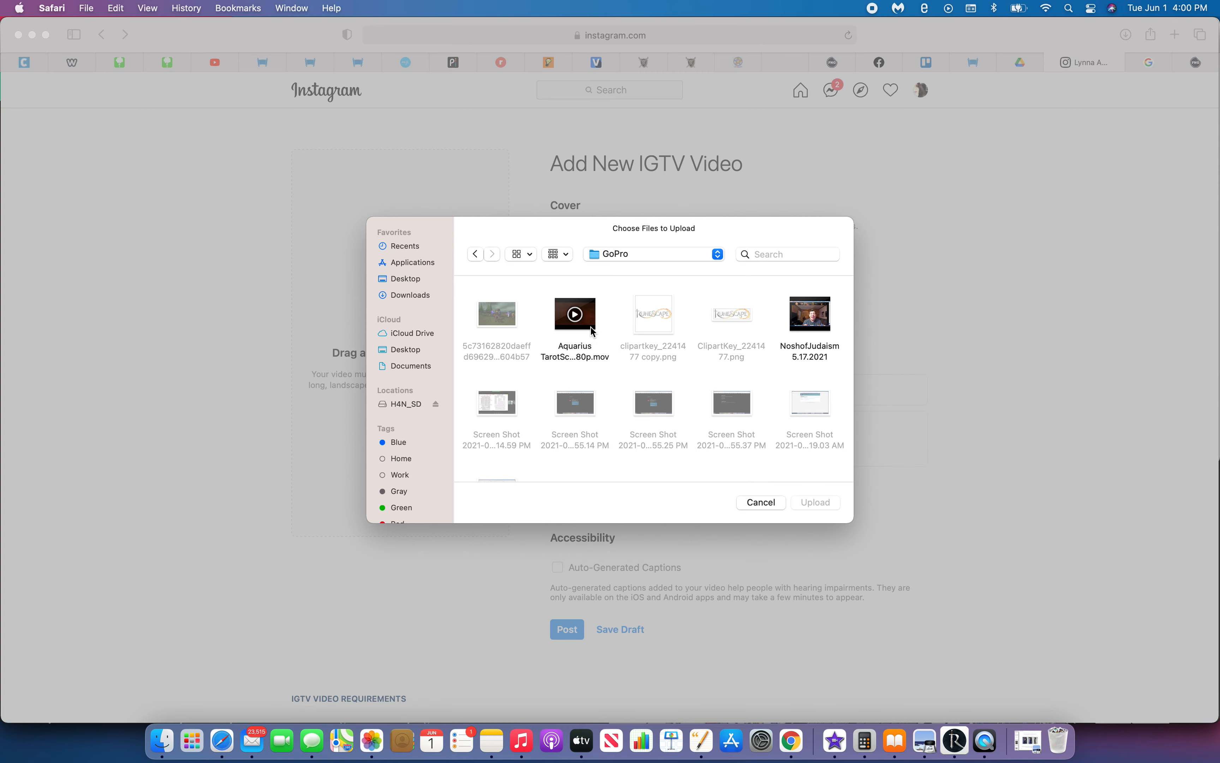
{"action": "double_click", "coordinate": [593, 331]}
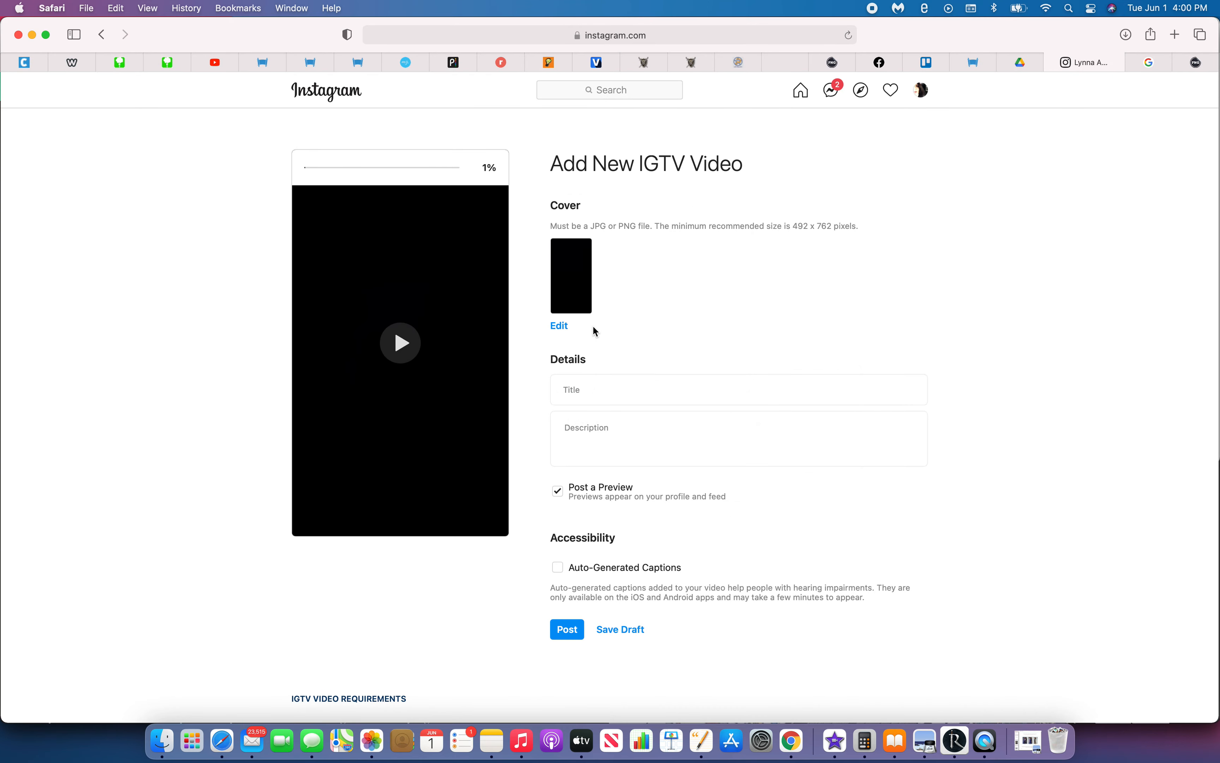
{"action": "left_click", "coordinate": [559, 327]}
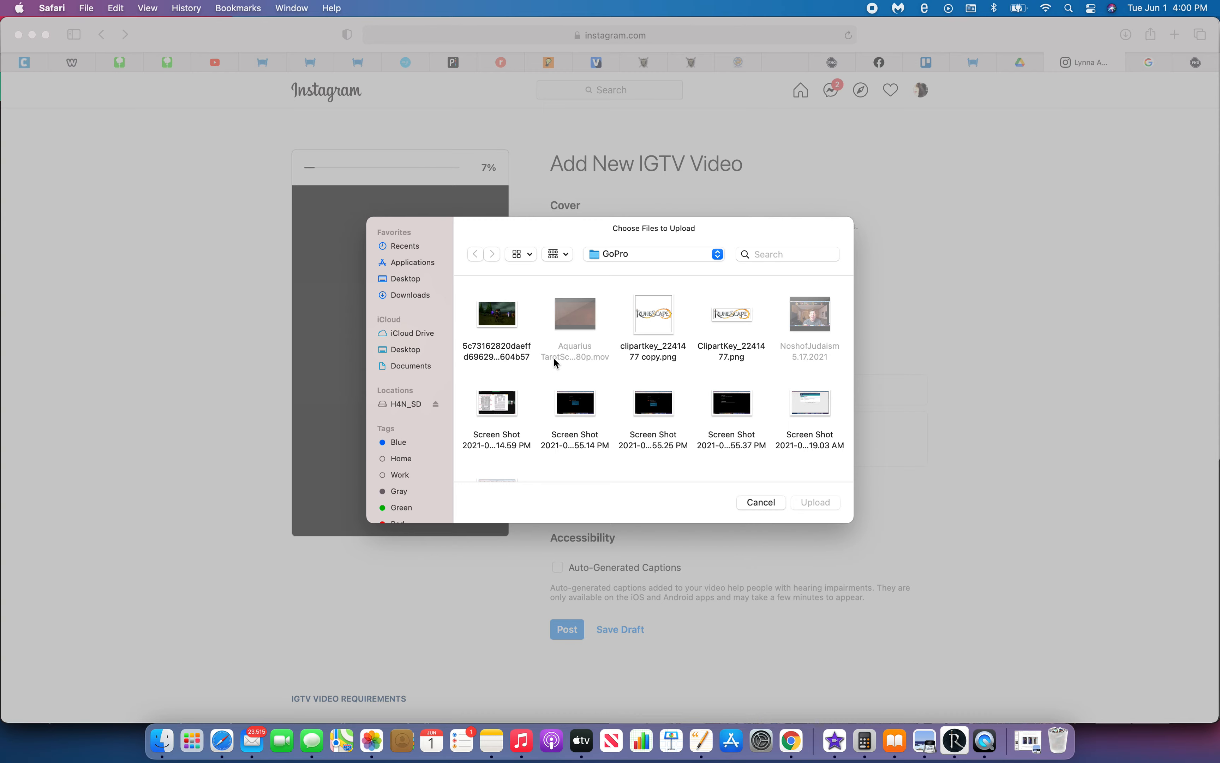
{"action": "left_click", "coordinate": [761, 503]}
{"action": "left_click", "coordinate": [791, 741]}
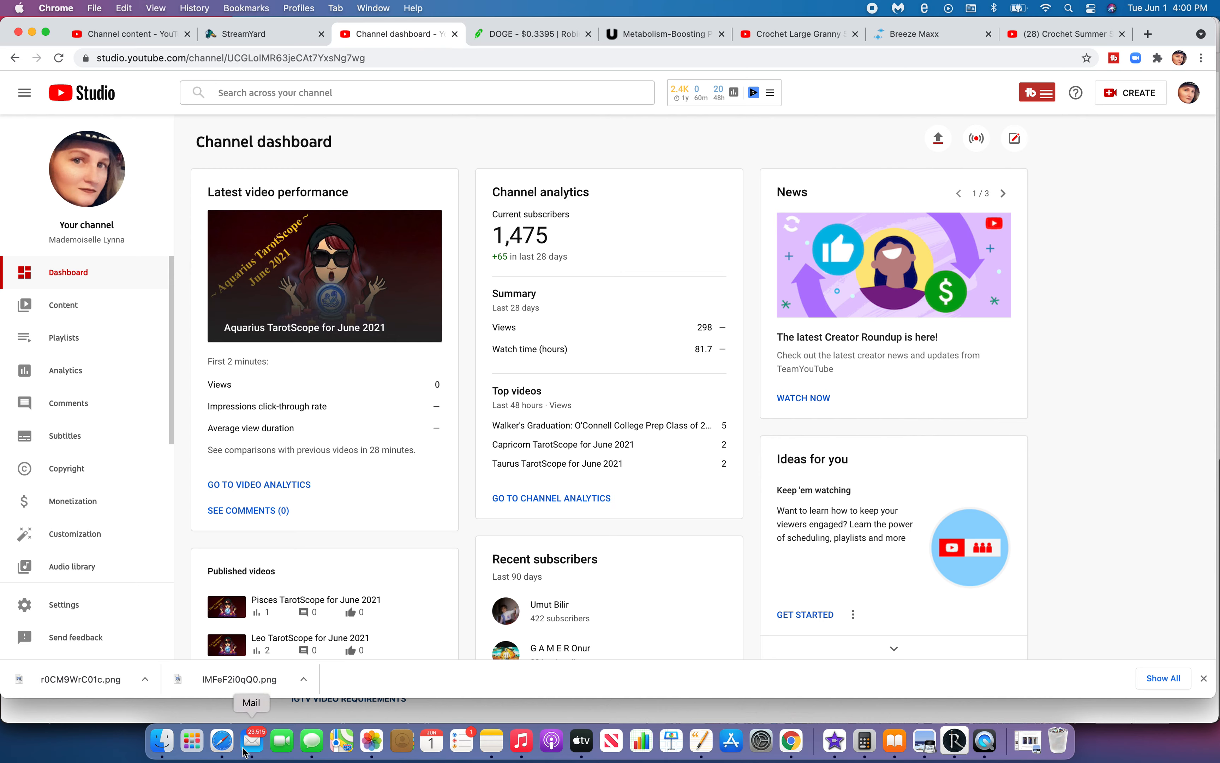
{"action": "left_click", "coordinate": [222, 741]}
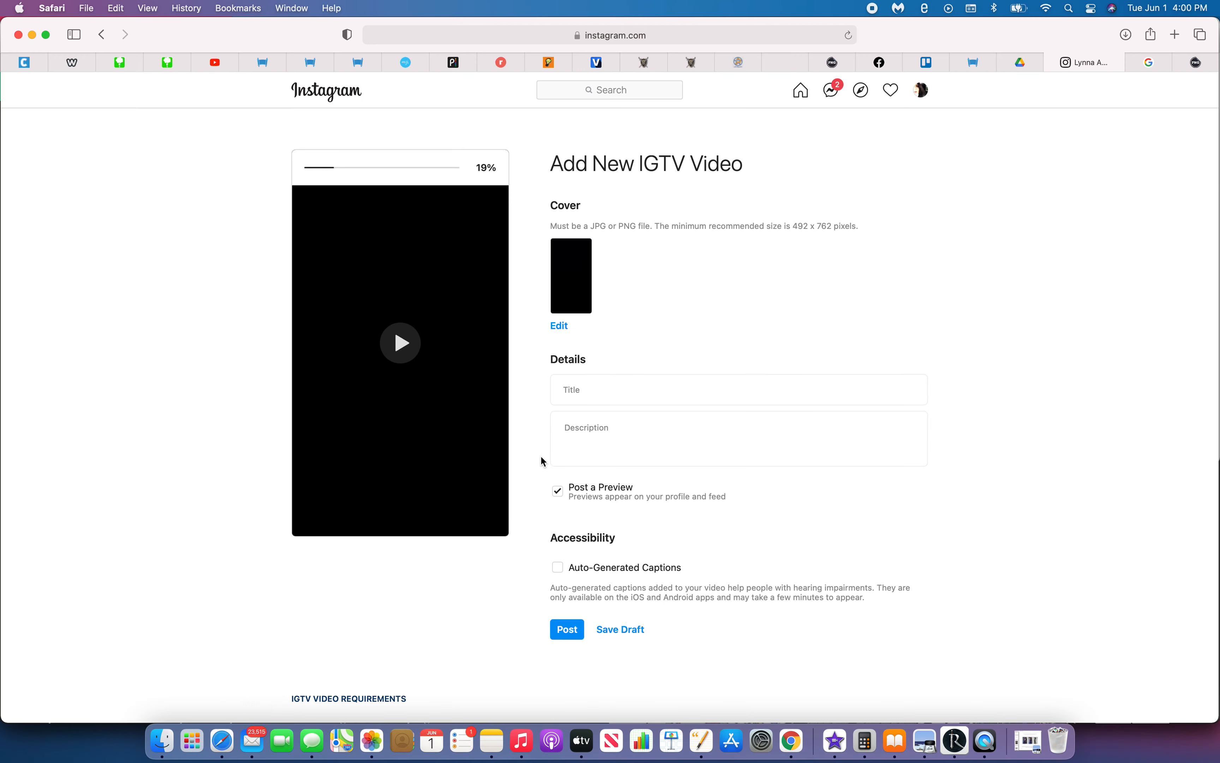
- Use r0CM9WrC01c.png from Downloads as the IGTV cover and enter the title "Aquarius TarotScope for June 2021"
{"action": "left_click", "coordinate": [566, 329]}
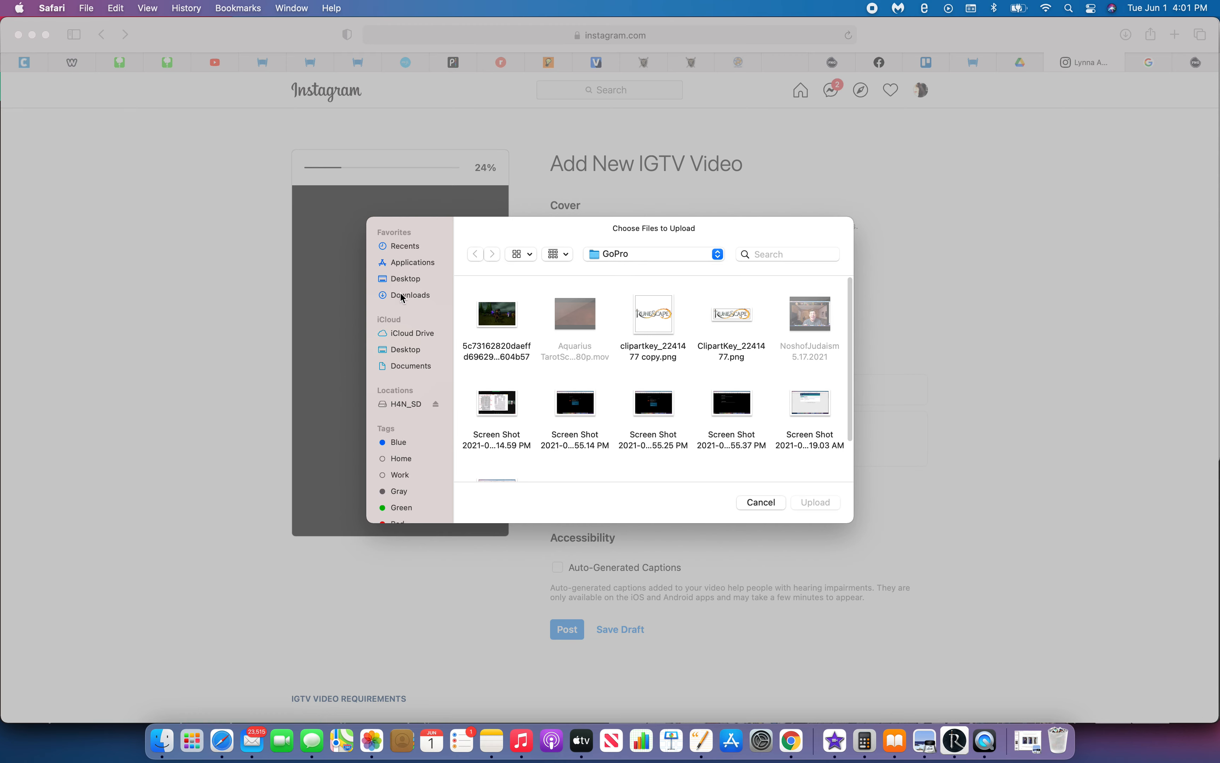
{"action": "left_click", "coordinate": [406, 297]}
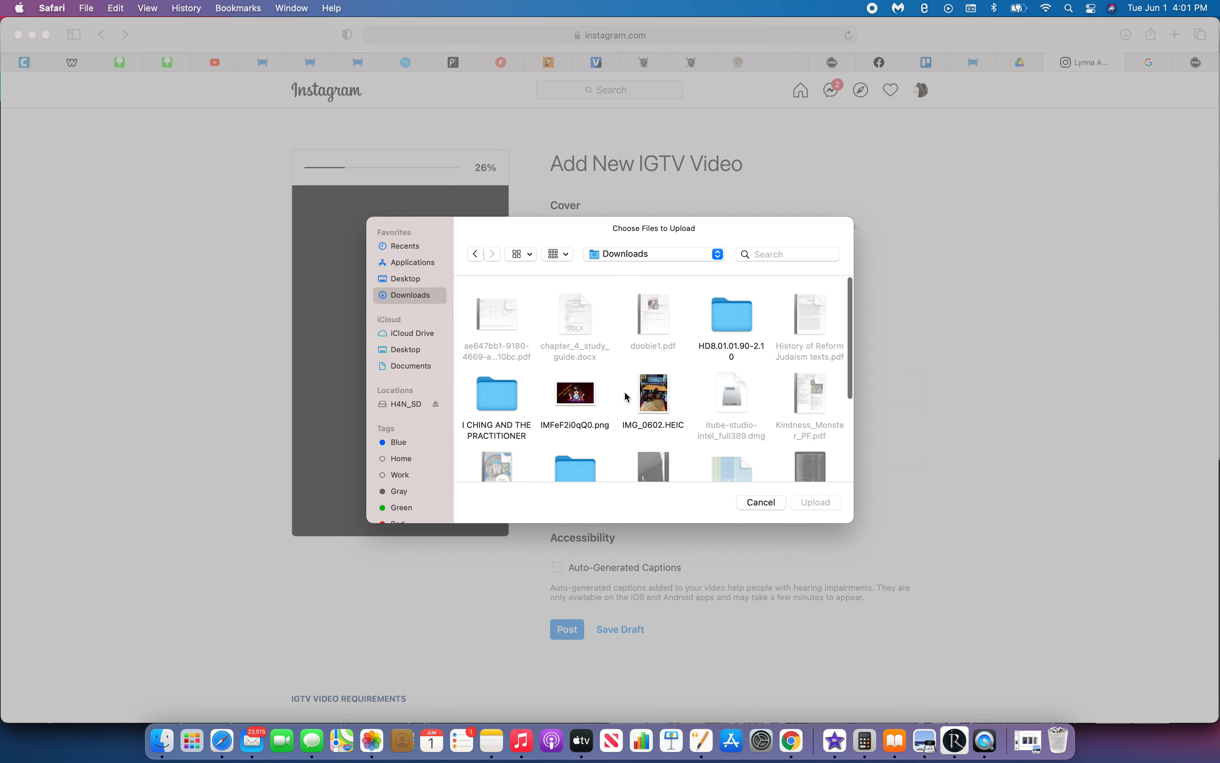
{"action": "scroll", "coordinate": [626, 397], "scroll_direction": "down", "scroll_amount": 5}
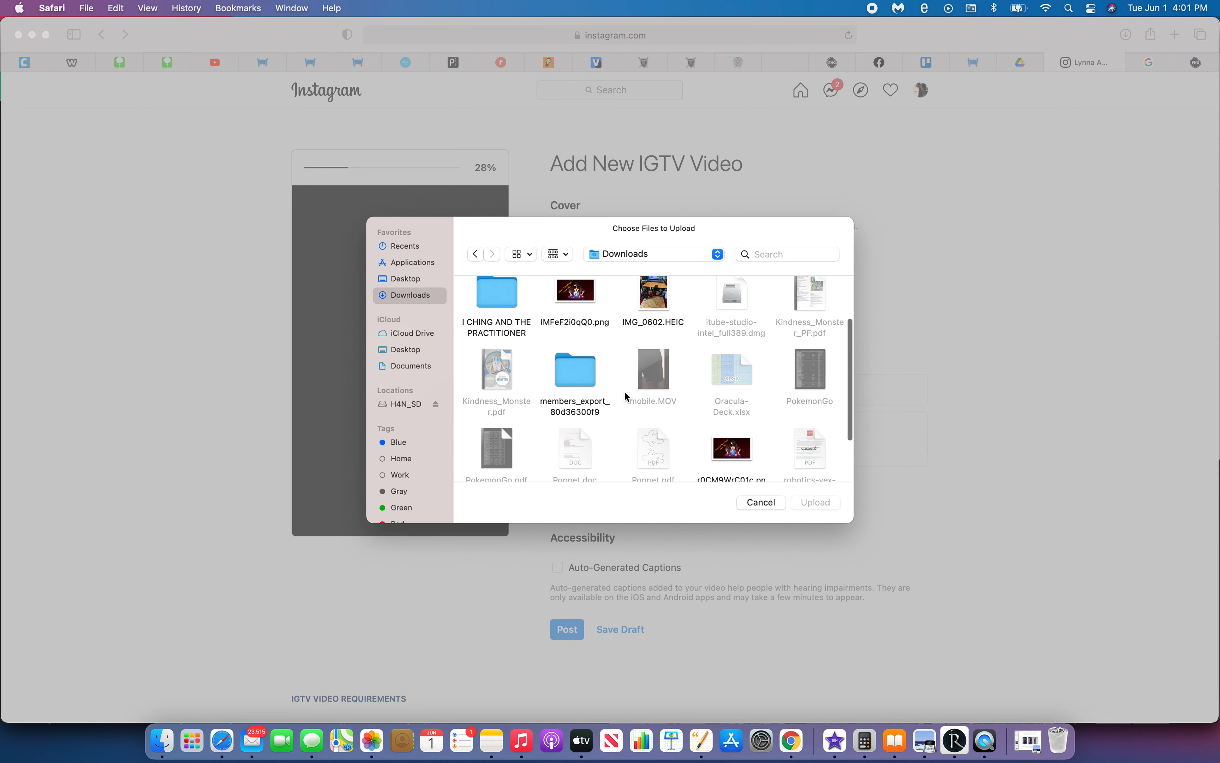
{"action": "left_click", "coordinate": [733, 393]}
{"action": "double_click", "coordinate": [731, 392]}
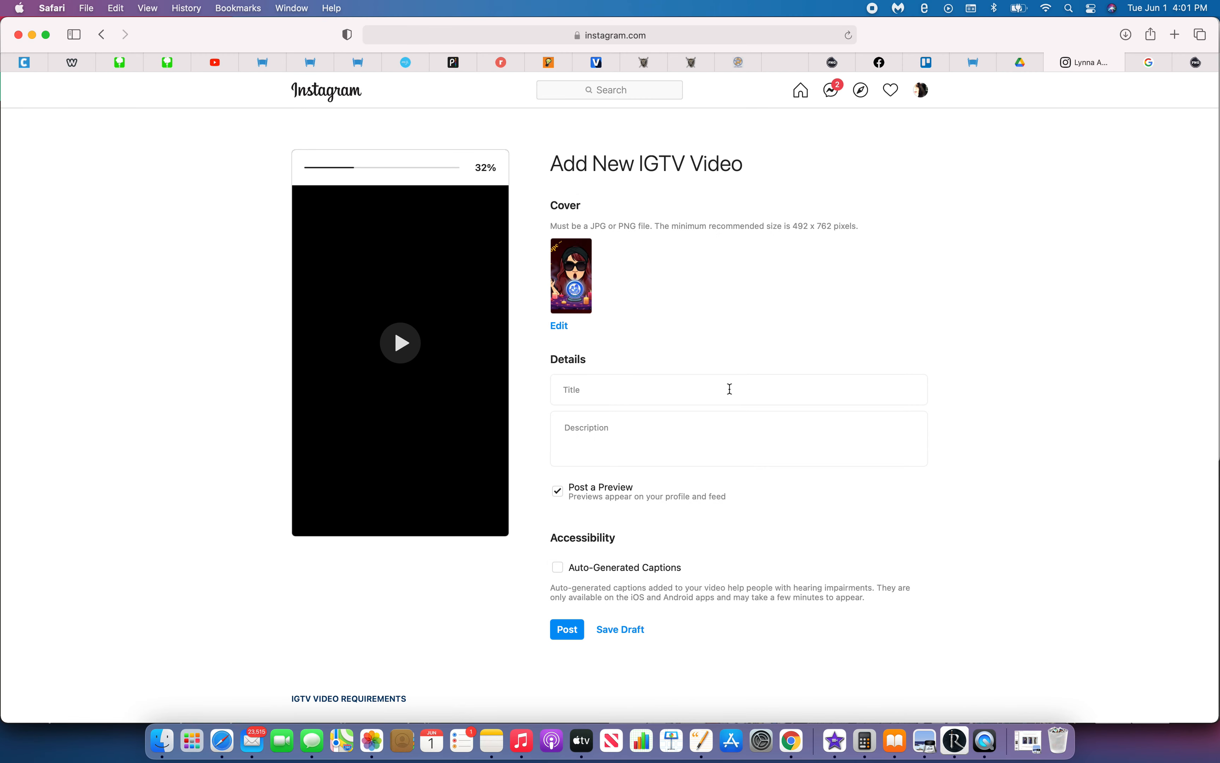
{"action": "left_click", "coordinate": [715, 392]}
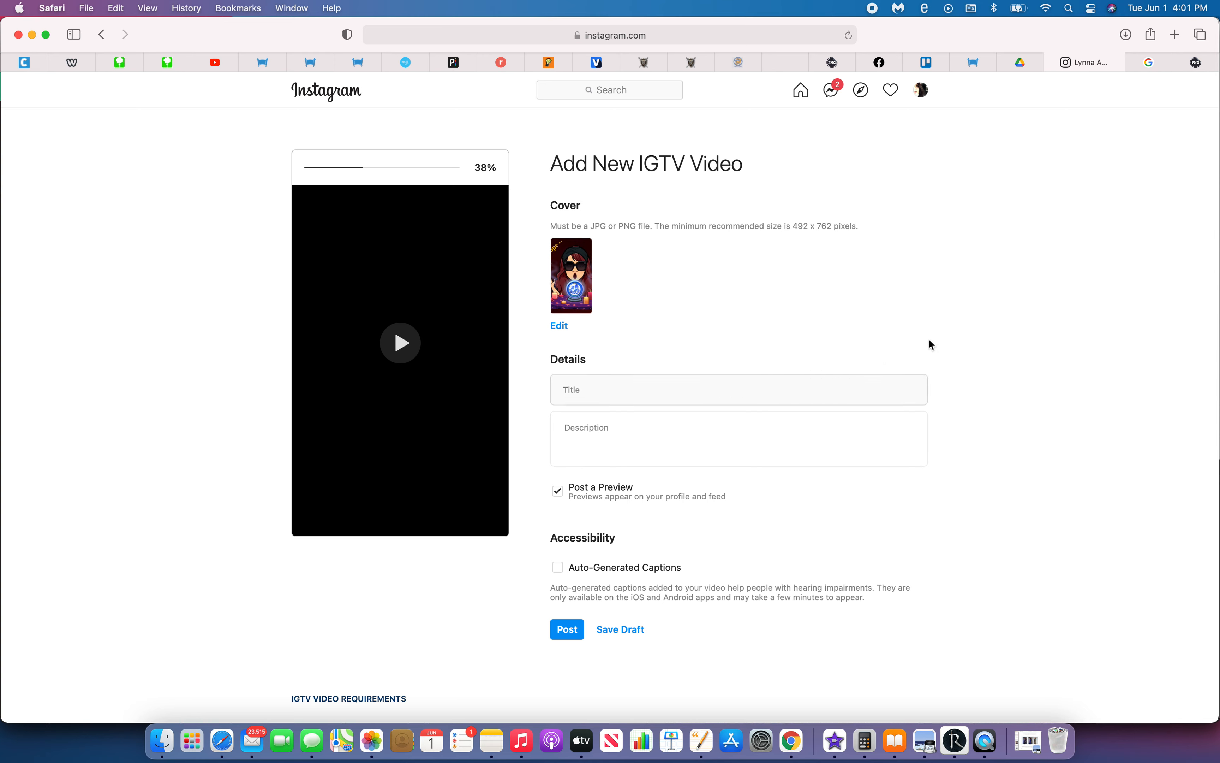
{"action": "type", "text": "Aquarius TarotScope for June 2021"}
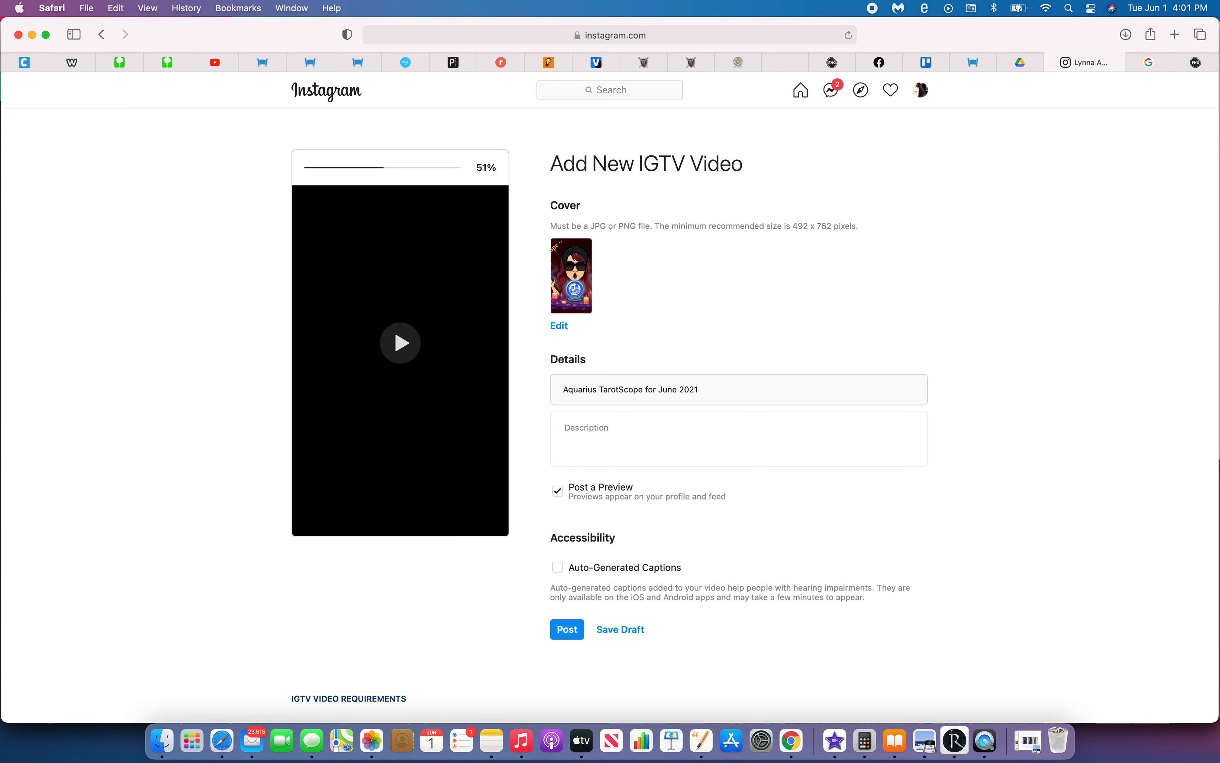
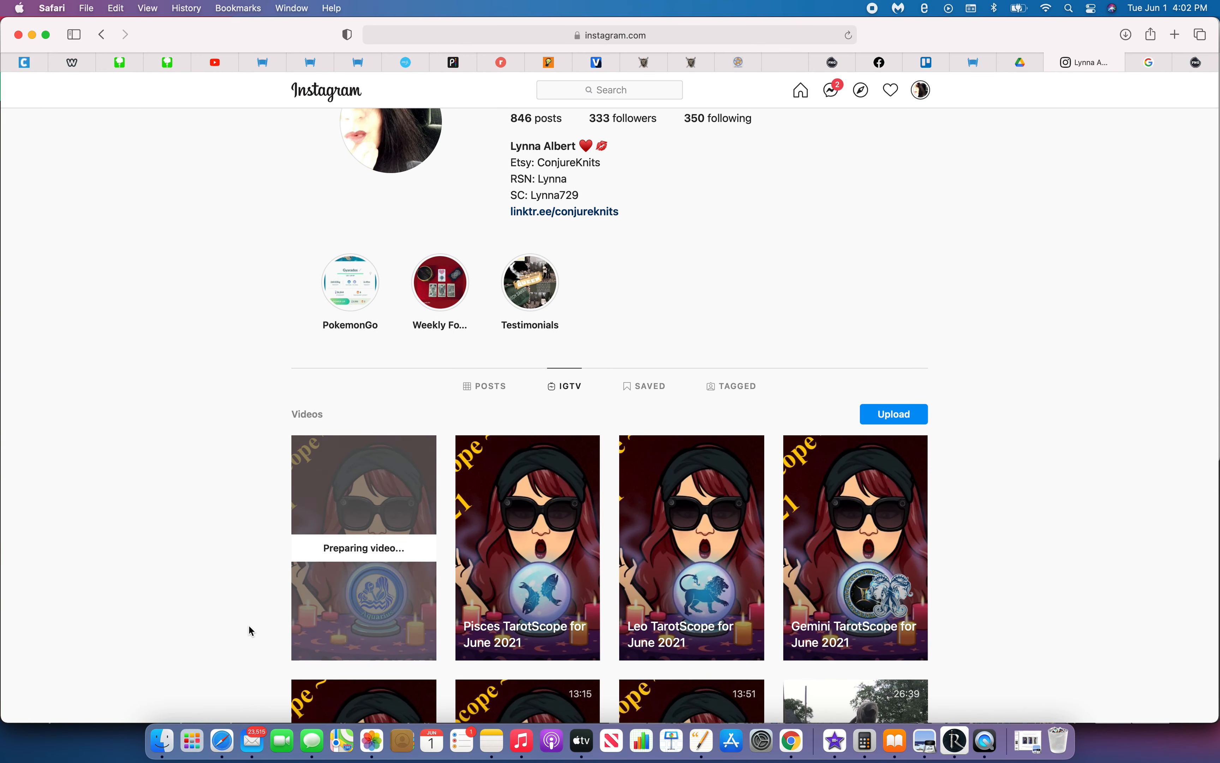
{"action": "scroll", "coordinate": [251, 631], "scroll_direction": "down", "scroll_amount": 2}
{"action": "scroll", "coordinate": [250, 631], "scroll_direction": "down", "scroll_amount": 2}
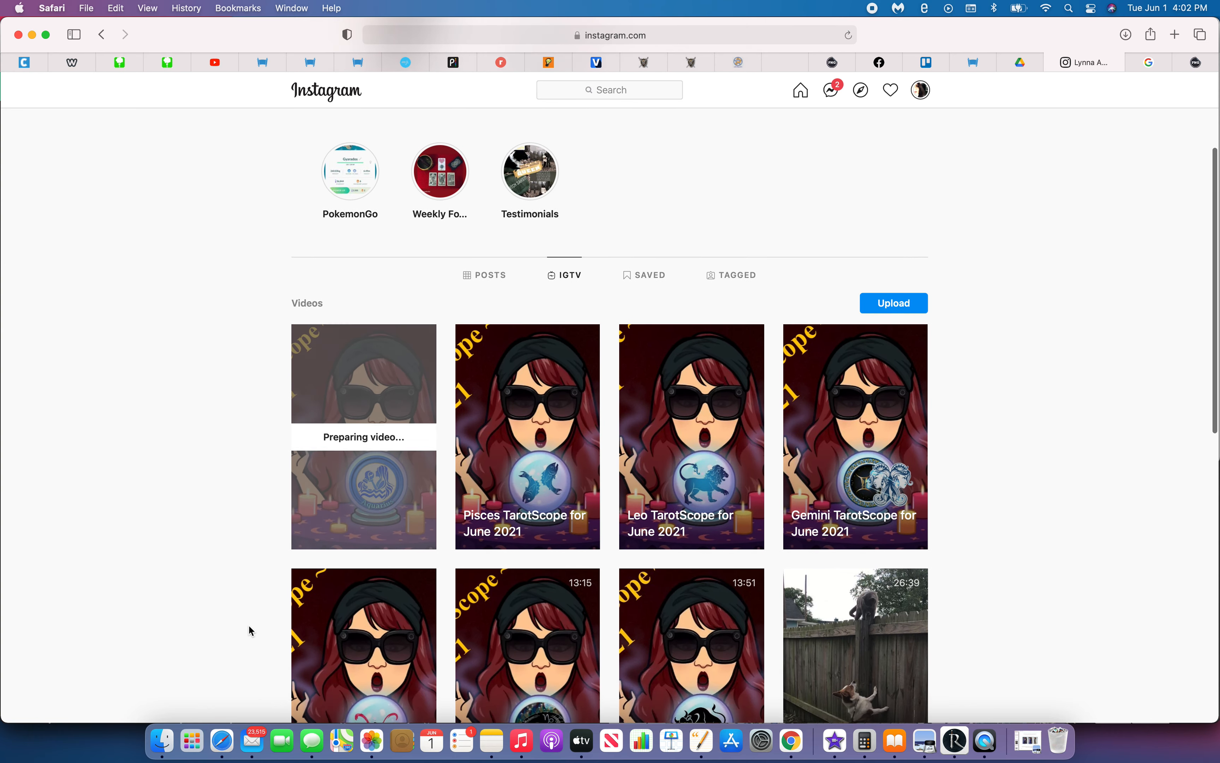
{"action": "scroll", "coordinate": [251, 631], "scroll_direction": "down", "scroll_amount": 3}
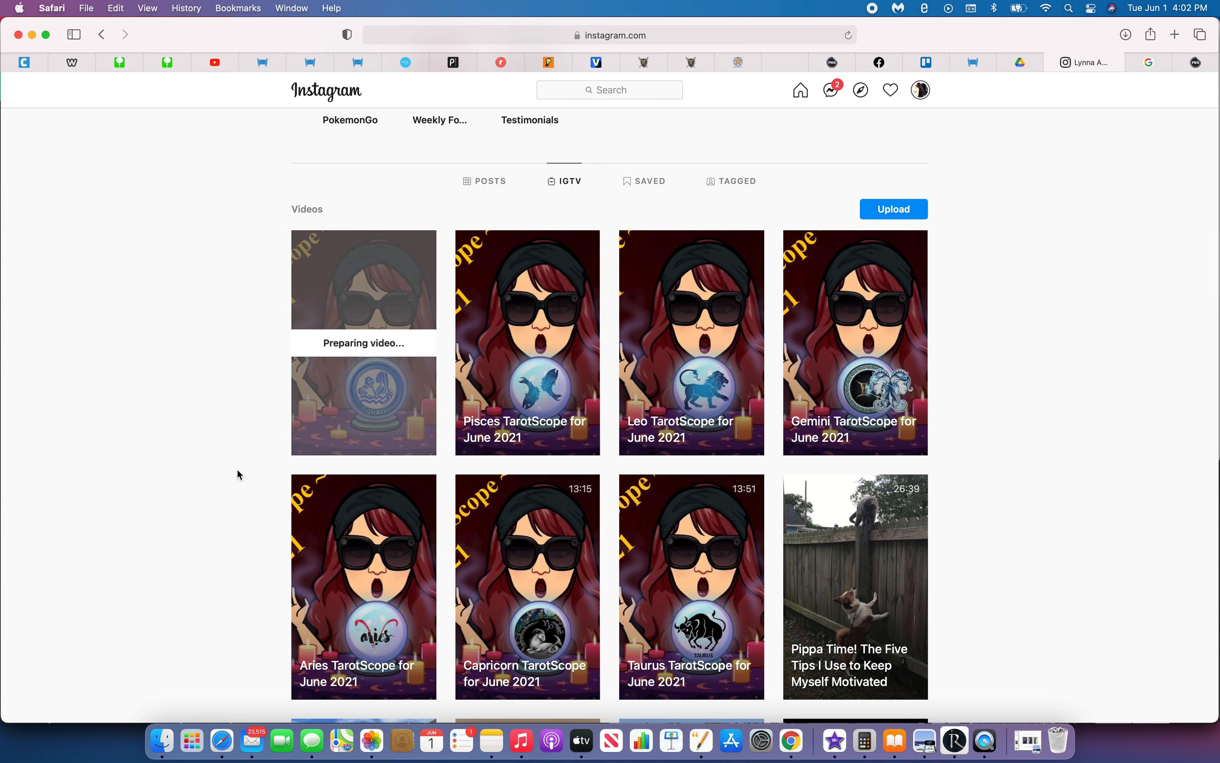
{"action": "scroll", "coordinate": [239, 474], "scroll_direction": "up", "scroll_amount": 5}
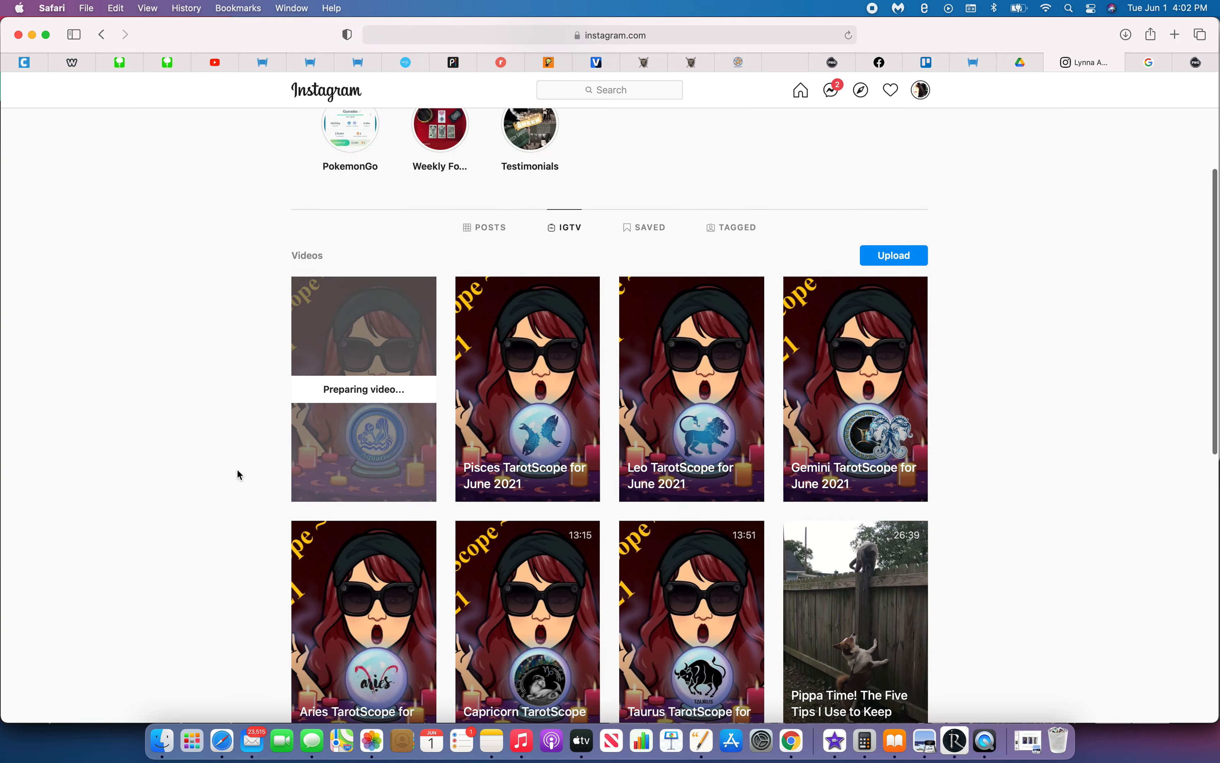
{"action": "scroll", "coordinate": [239, 474], "scroll_direction": "up", "scroll_amount": 1}
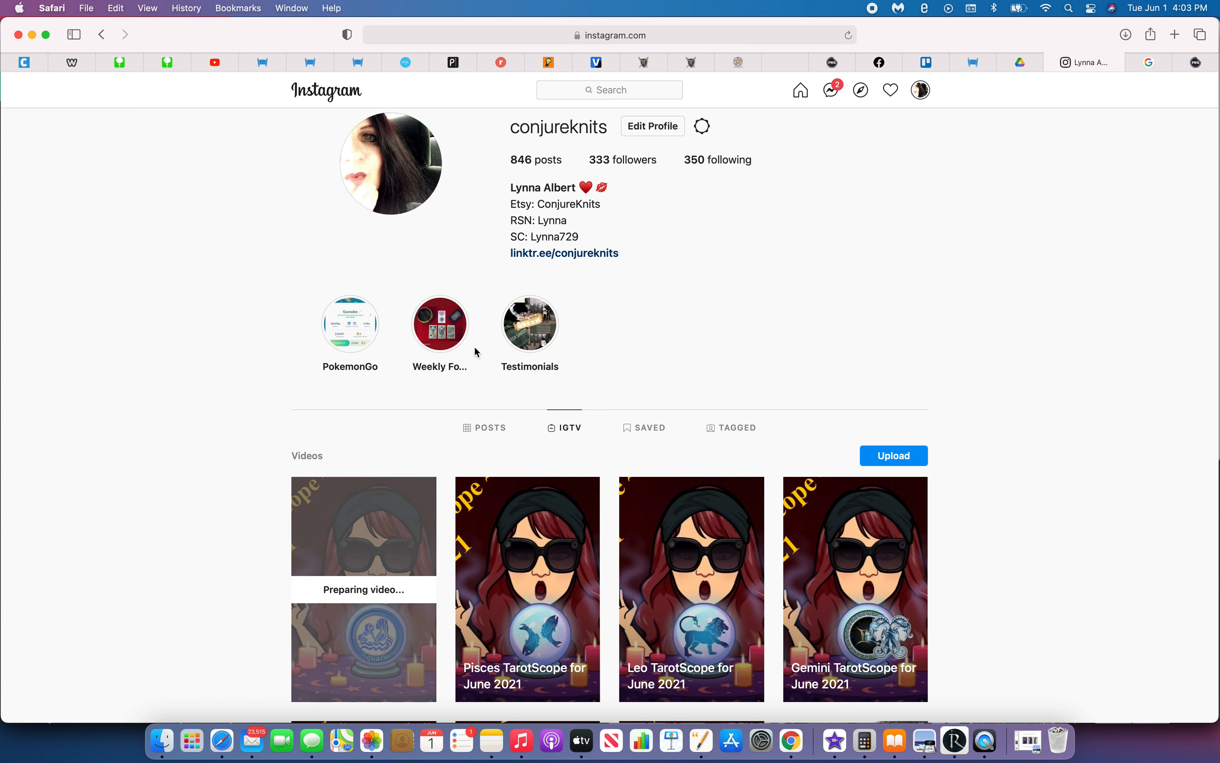
- Switch to iMovie and cut the 29.0 s STE-000 narration from beneath the card deck image in My Movie 2
{"action": "left_click", "coordinate": [834, 743]}
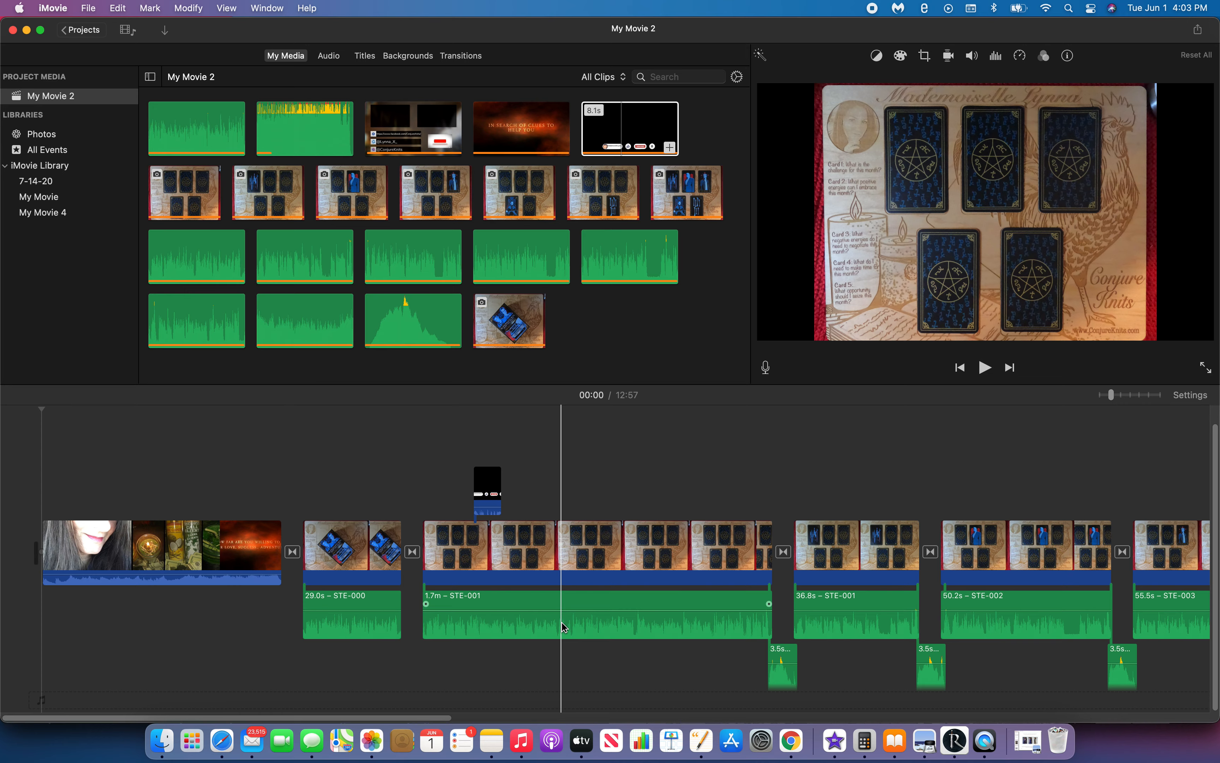
{"action": "left_click", "coordinate": [350, 626]}
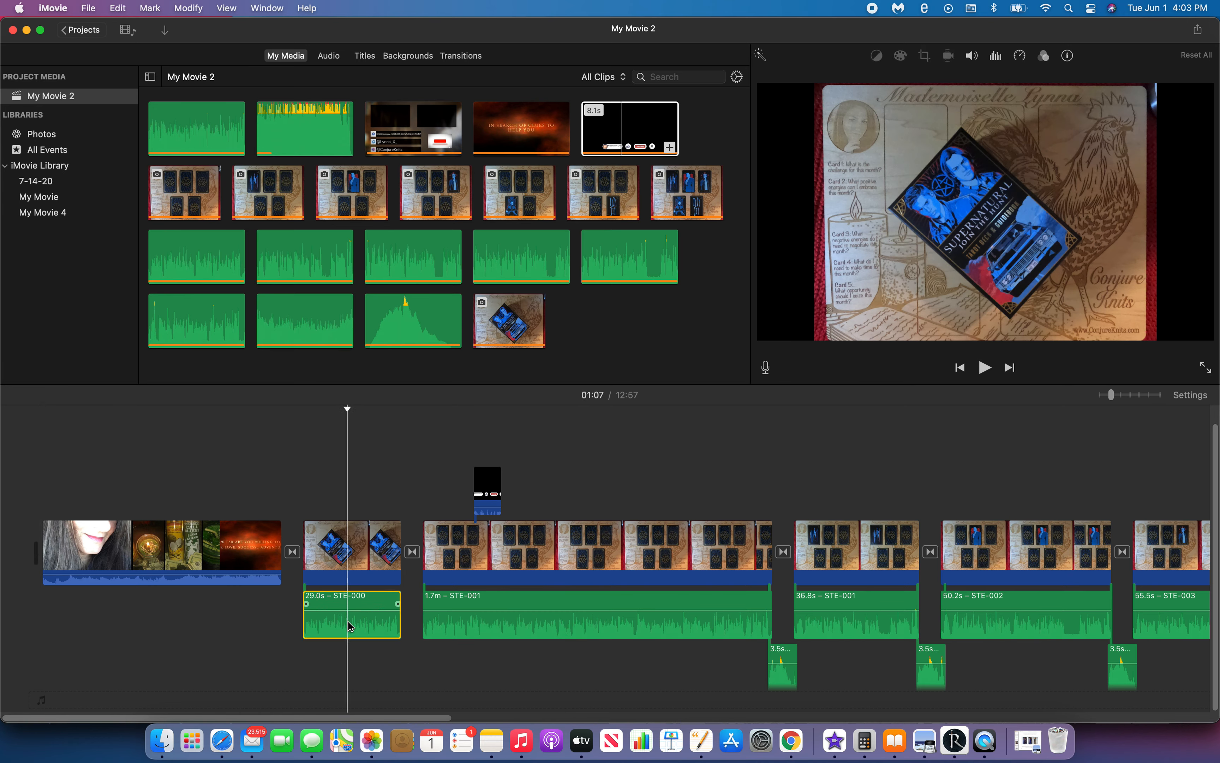
{"action": "right_click", "coordinate": [348, 629]}
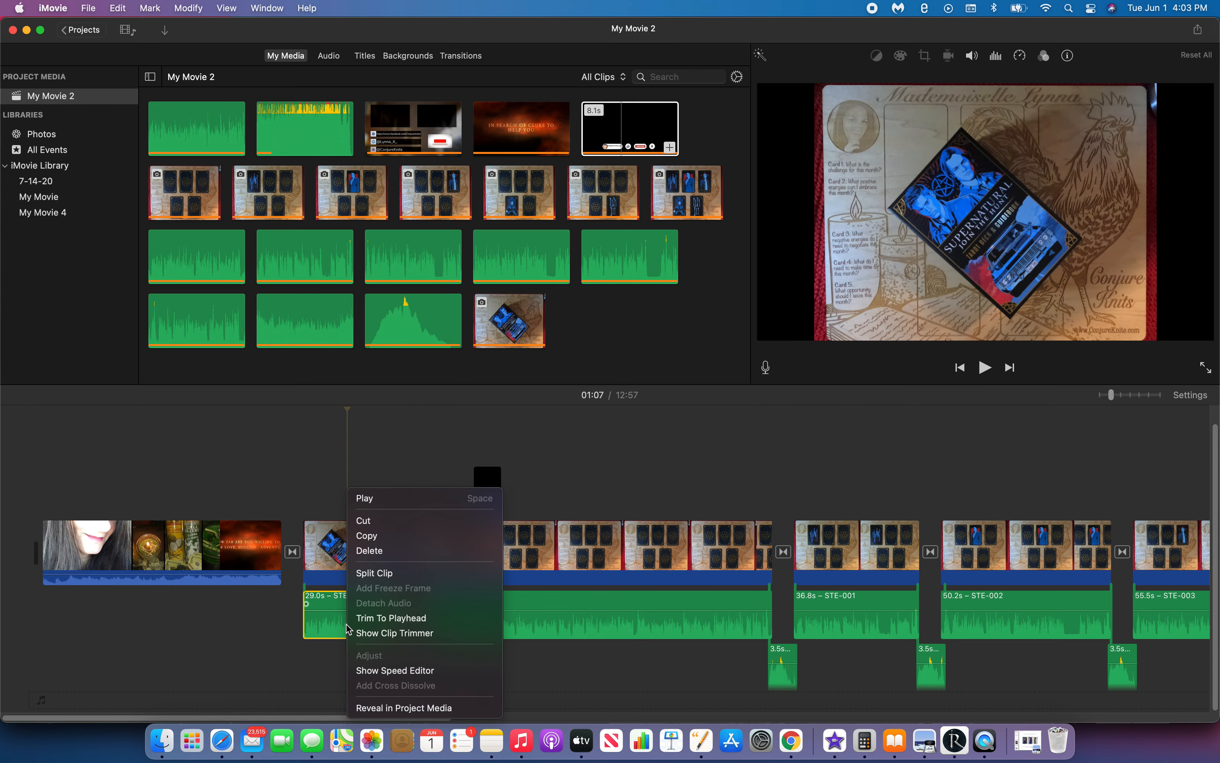
{"action": "left_click", "coordinate": [384, 521]}
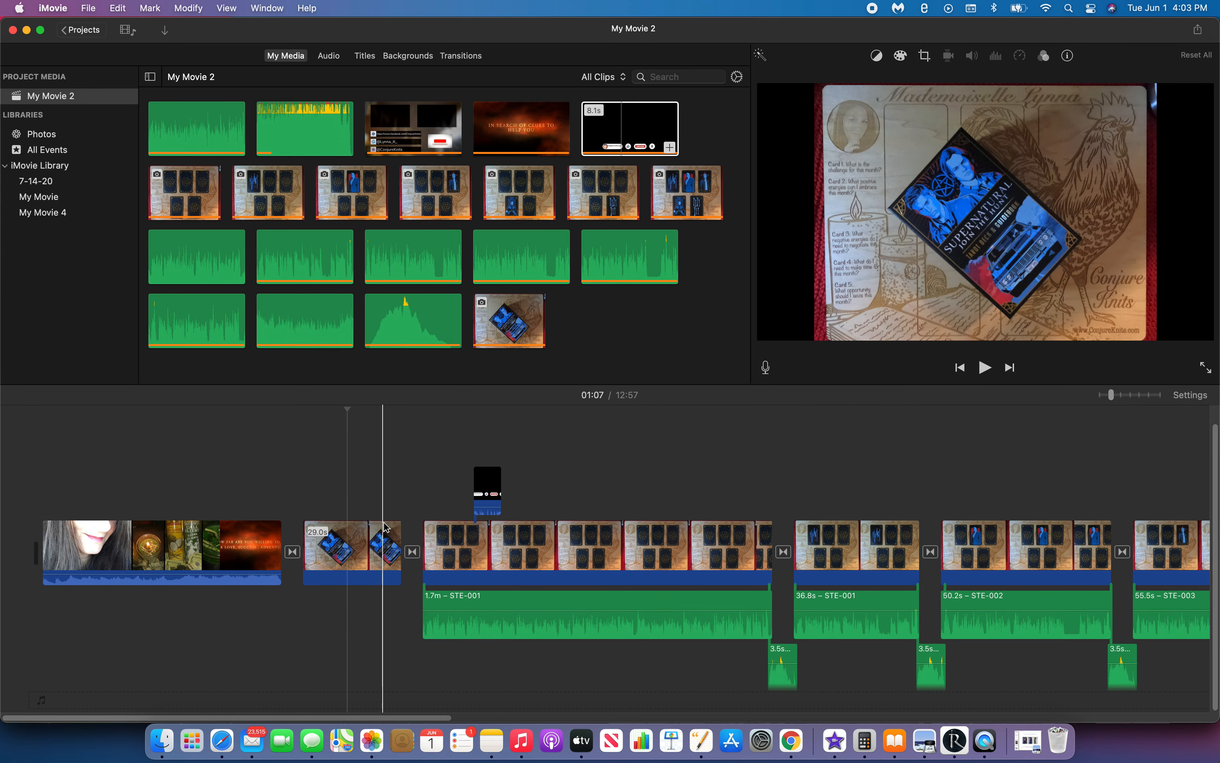
- Move the 3.5 s sound effect at the first transition after the face-down cards earlier, beneath the end of the 1.7 m STE-001 narration
{"action": "scroll", "coordinate": [389, 552], "scroll_direction": "right", "scroll_amount": 5}
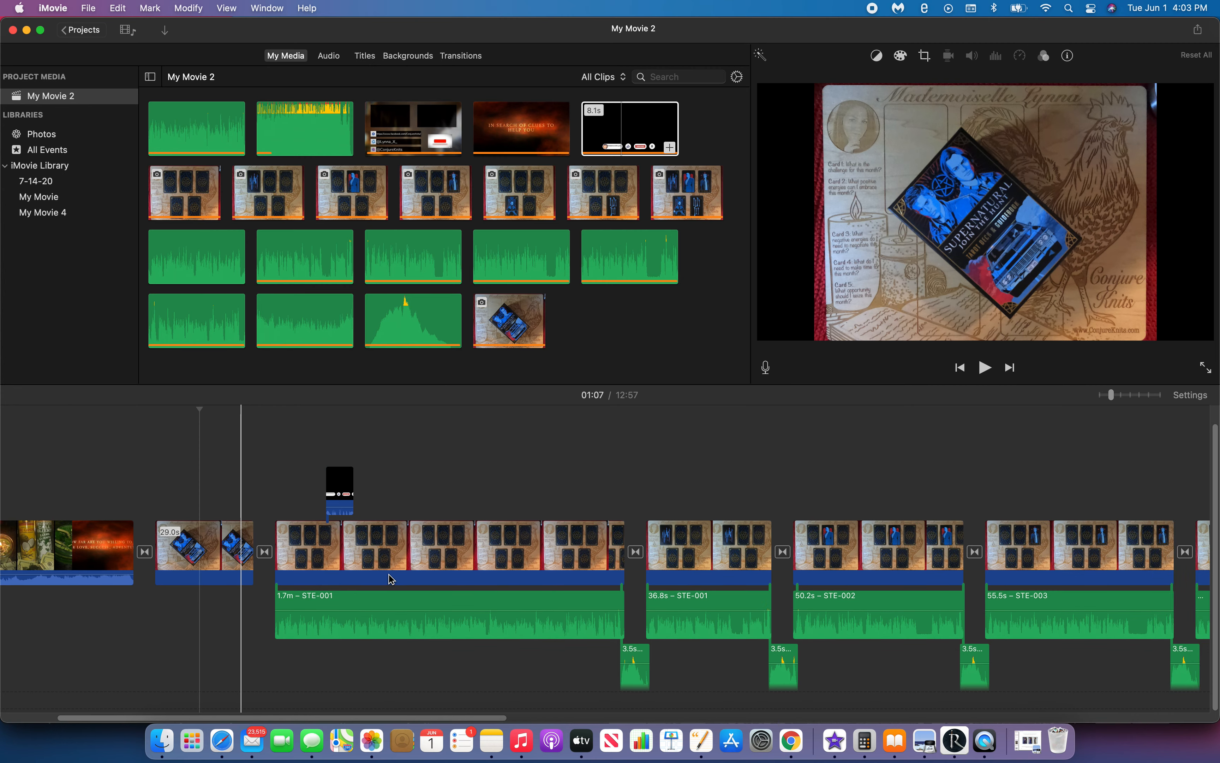
{"action": "left_click", "coordinate": [636, 680]}
{"action": "left_click", "coordinate": [634, 677]}
{"action": "left_click", "coordinate": [604, 682]}
{"action": "left_click", "coordinate": [628, 681]}
{"action": "left_click_drag", "start_coordinate": [618, 678], "coordinate": [600, 679]}
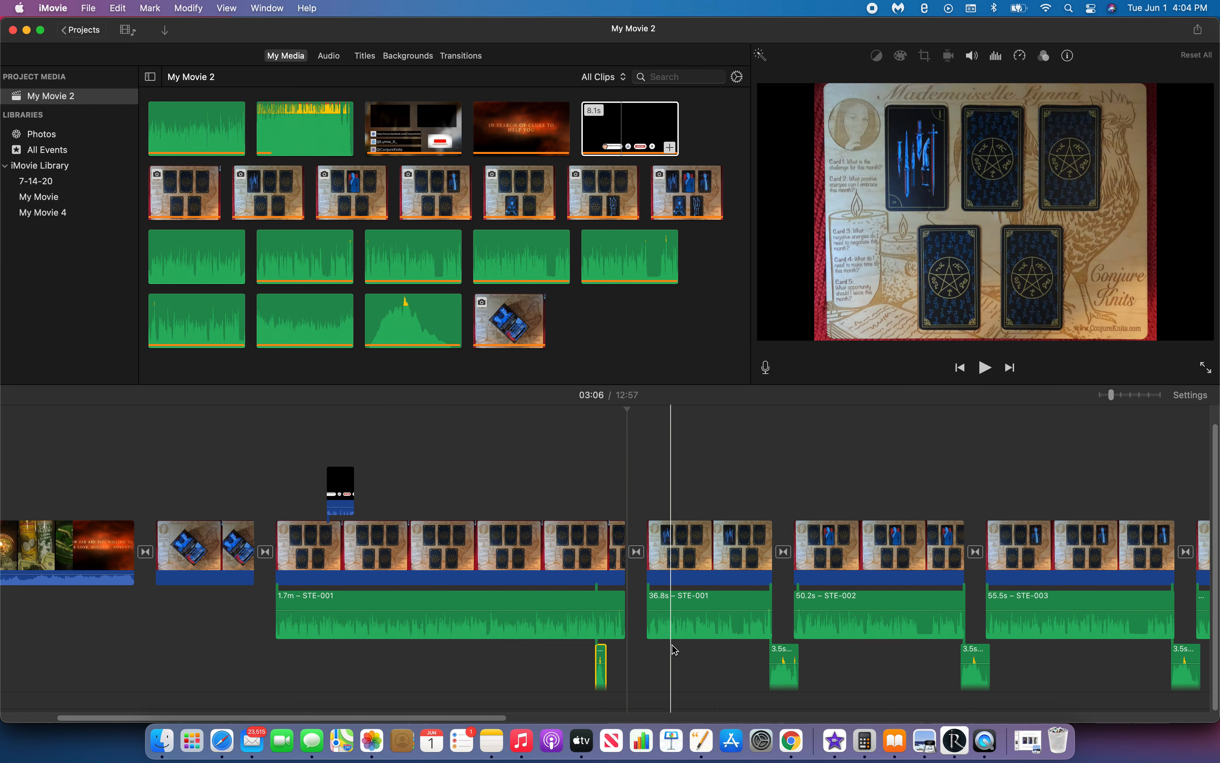
- Cut the first-card and second-card image clips, with their attached STE-001 (36.8 s) and STE-002 audio, from the timeline
{"action": "scroll", "coordinate": [696, 595], "scroll_direction": "right", "scroll_amount": 5}
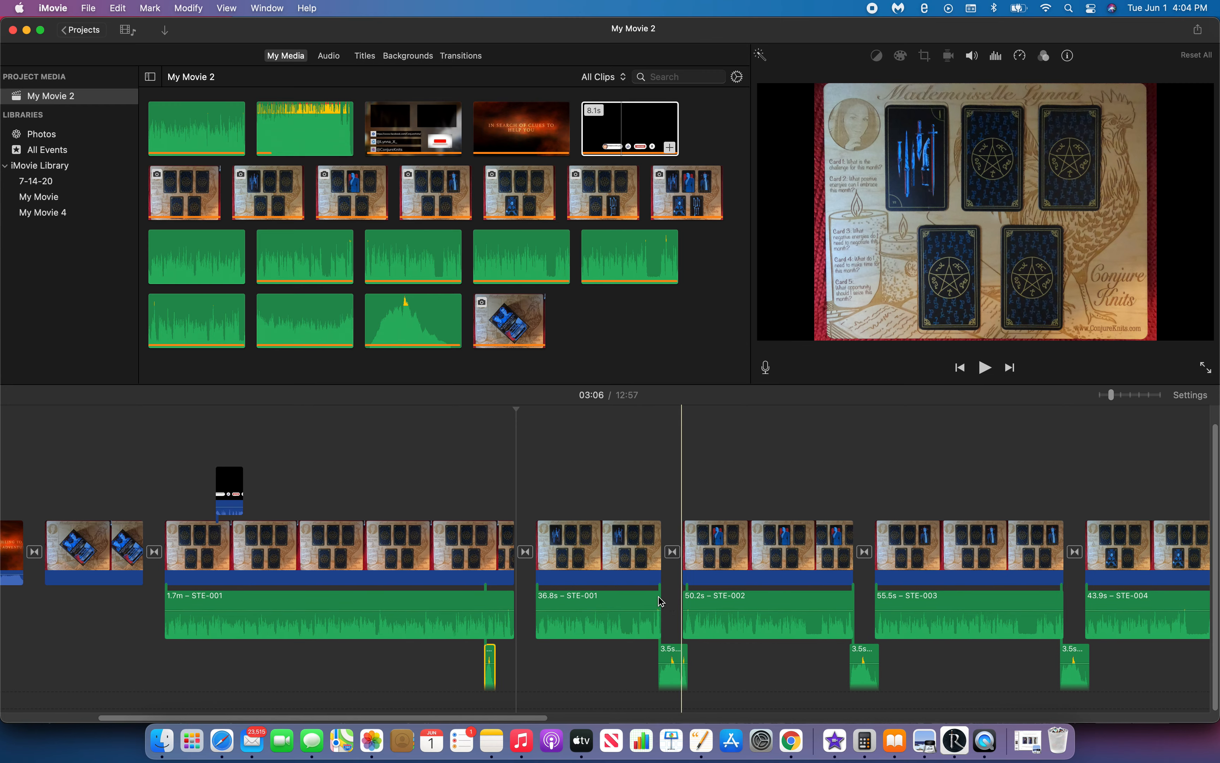
{"action": "left_click", "coordinate": [604, 570]}
{"action": "right_click", "coordinate": [604, 570]}
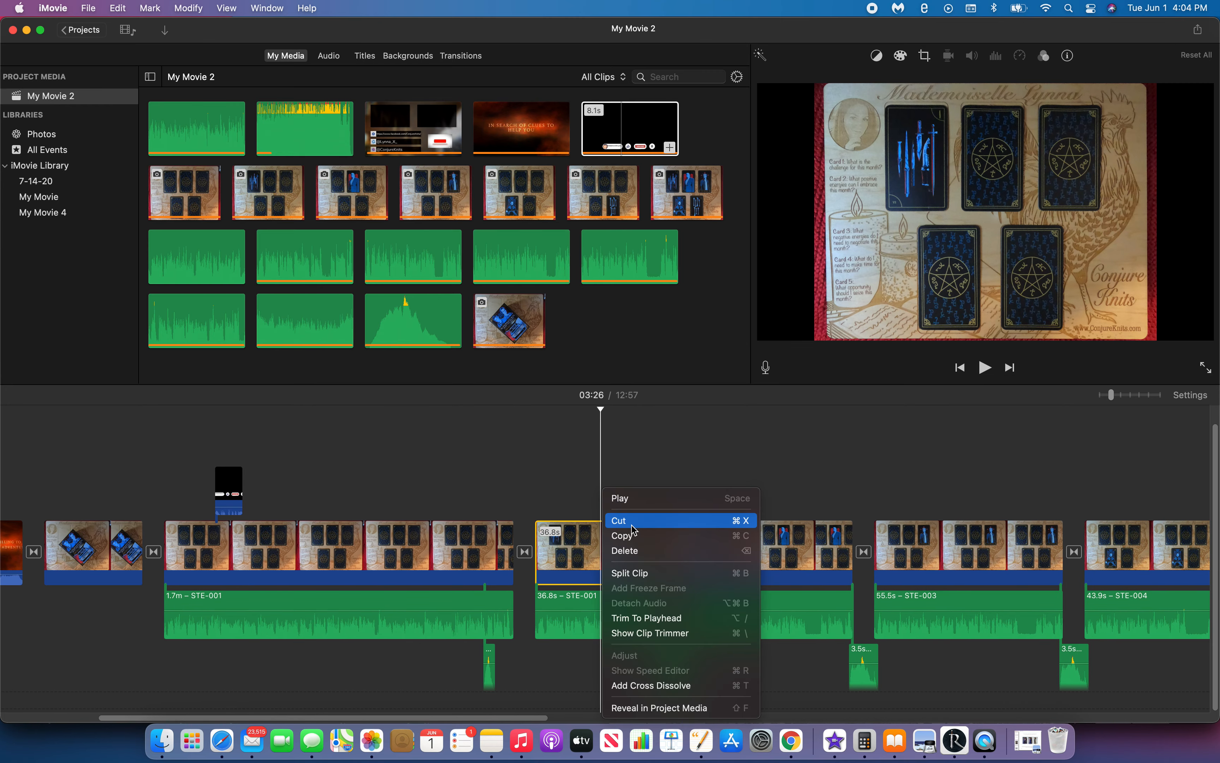
{"action": "left_click", "coordinate": [635, 520]}
{"action": "left_click", "coordinate": [591, 560]}
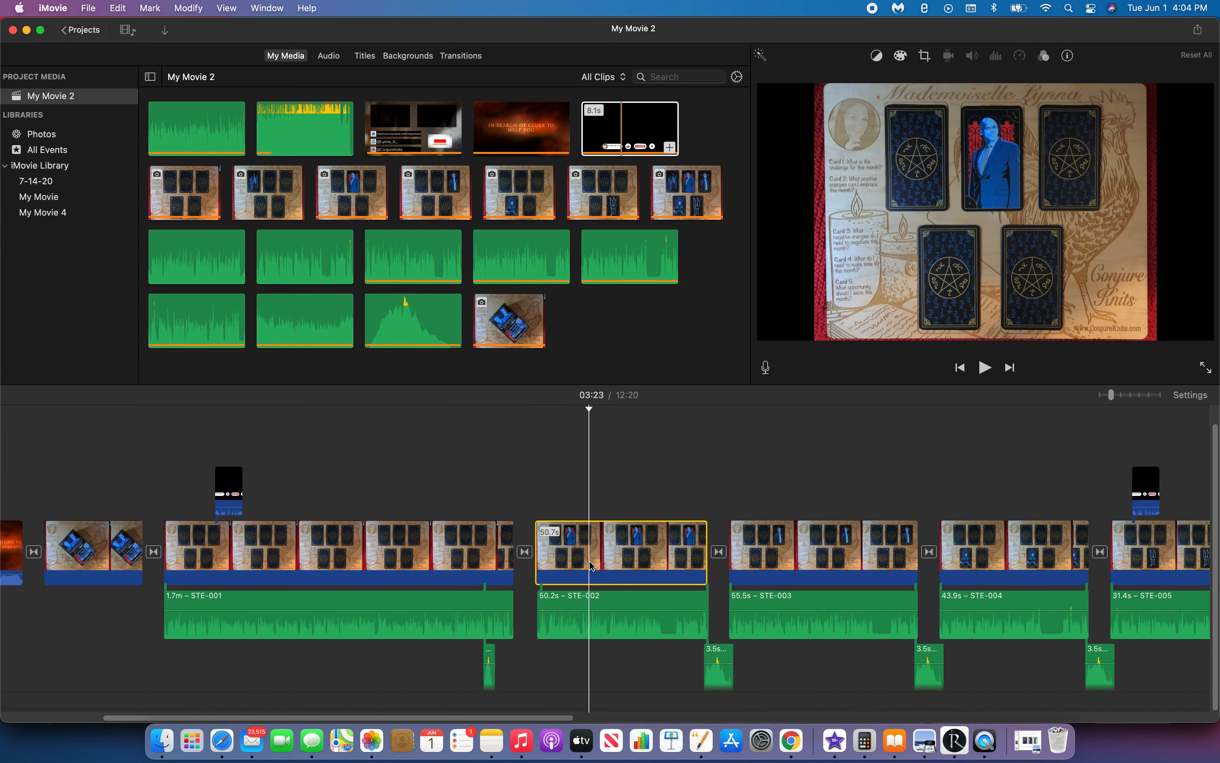
{"action": "right_click", "coordinate": [591, 560]}
{"action": "left_click", "coordinate": [608, 520]}
- Cut the third-, fourth- and fifth-card image clips, with their attached STE-003, STE-004 and STE-005 audio, from the timeline
{"action": "left_click", "coordinate": [612, 568]}
{"action": "right_click", "coordinate": [612, 567]}
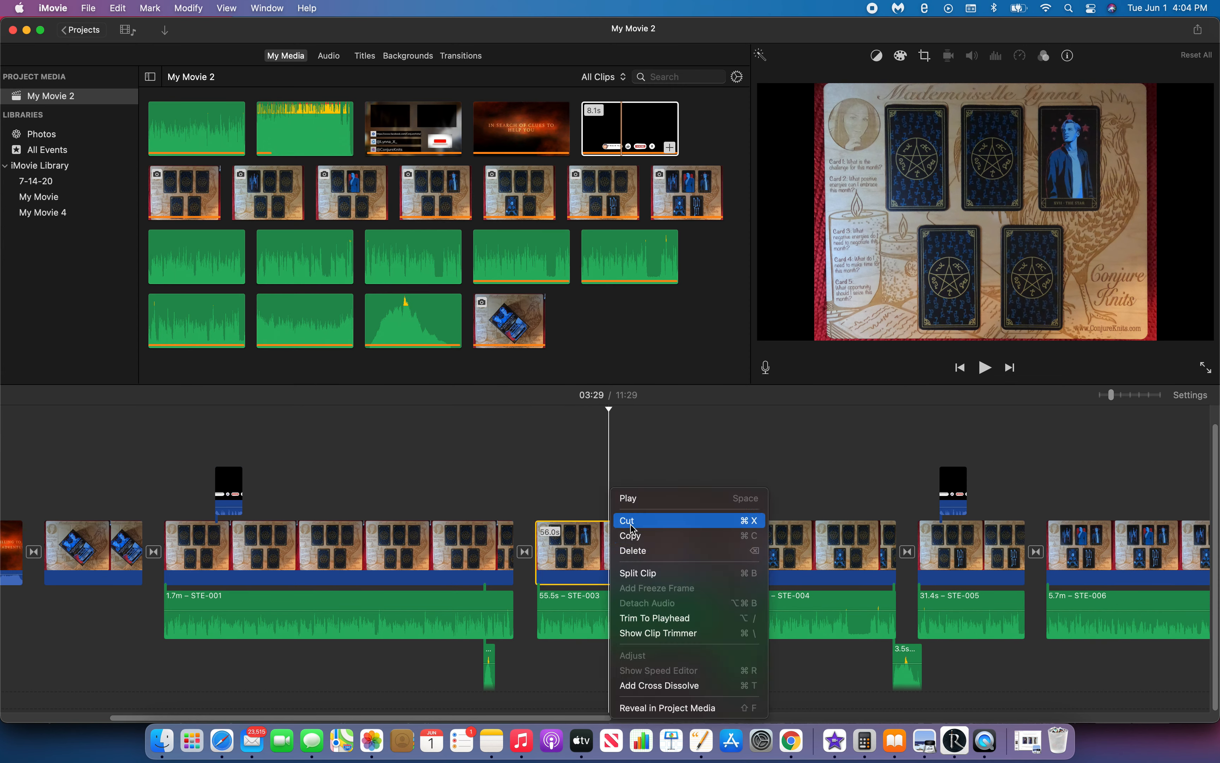
{"action": "left_click", "coordinate": [632, 524]}
{"action": "left_click", "coordinate": [614, 559]}
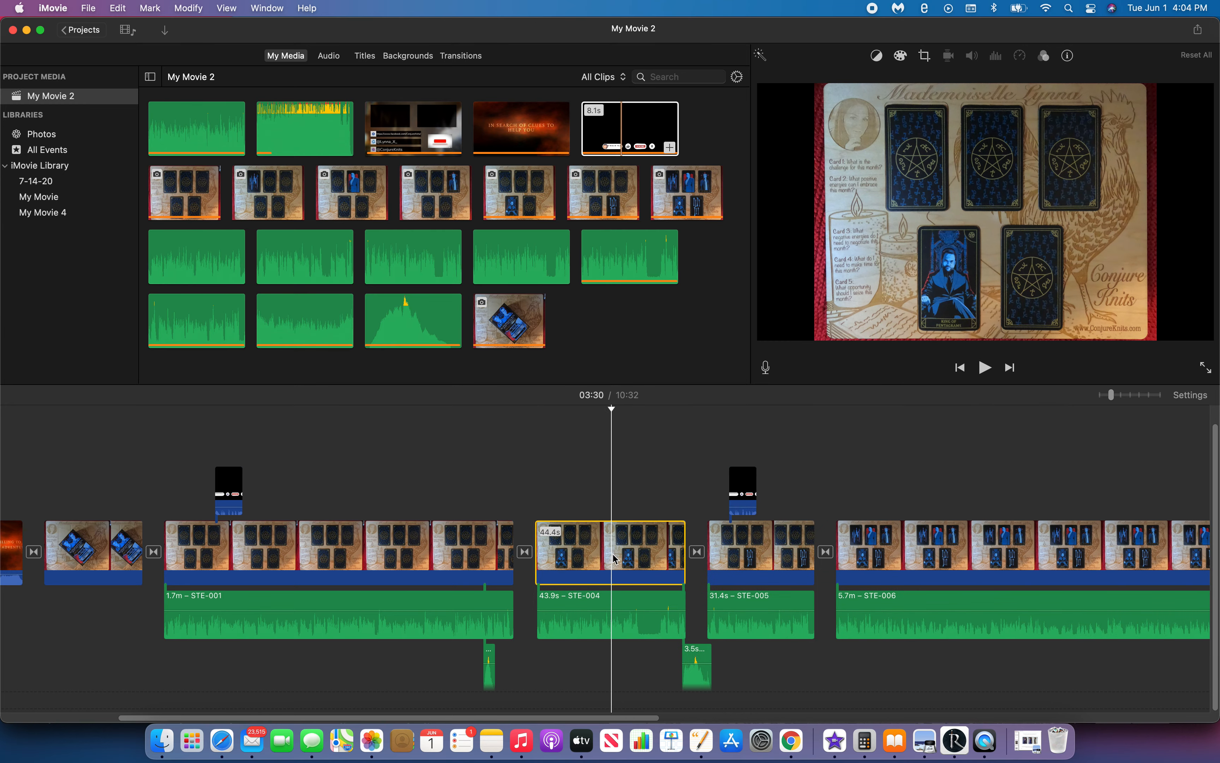
{"action": "right_click", "coordinate": [614, 559]}
{"action": "left_click", "coordinate": [632, 520]}
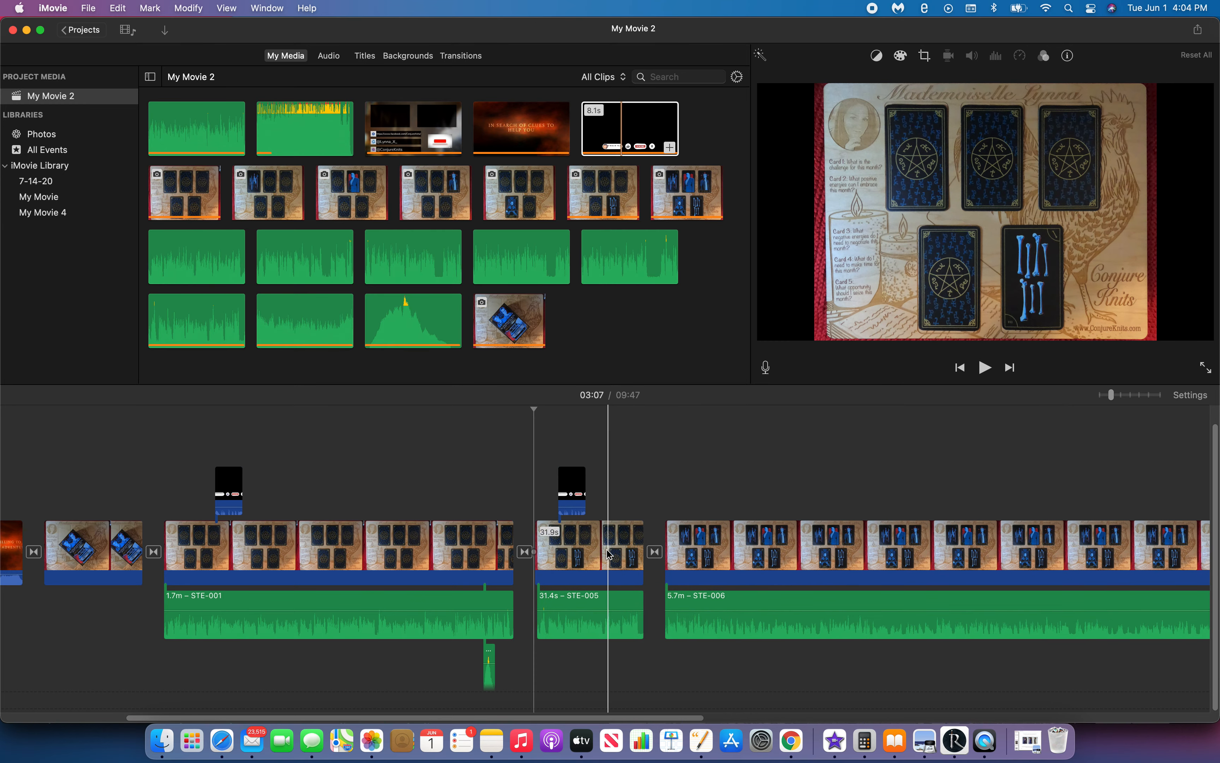
{"action": "right_click", "coordinate": [602, 557]}
{"action": "left_click", "coordinate": [627, 518]}
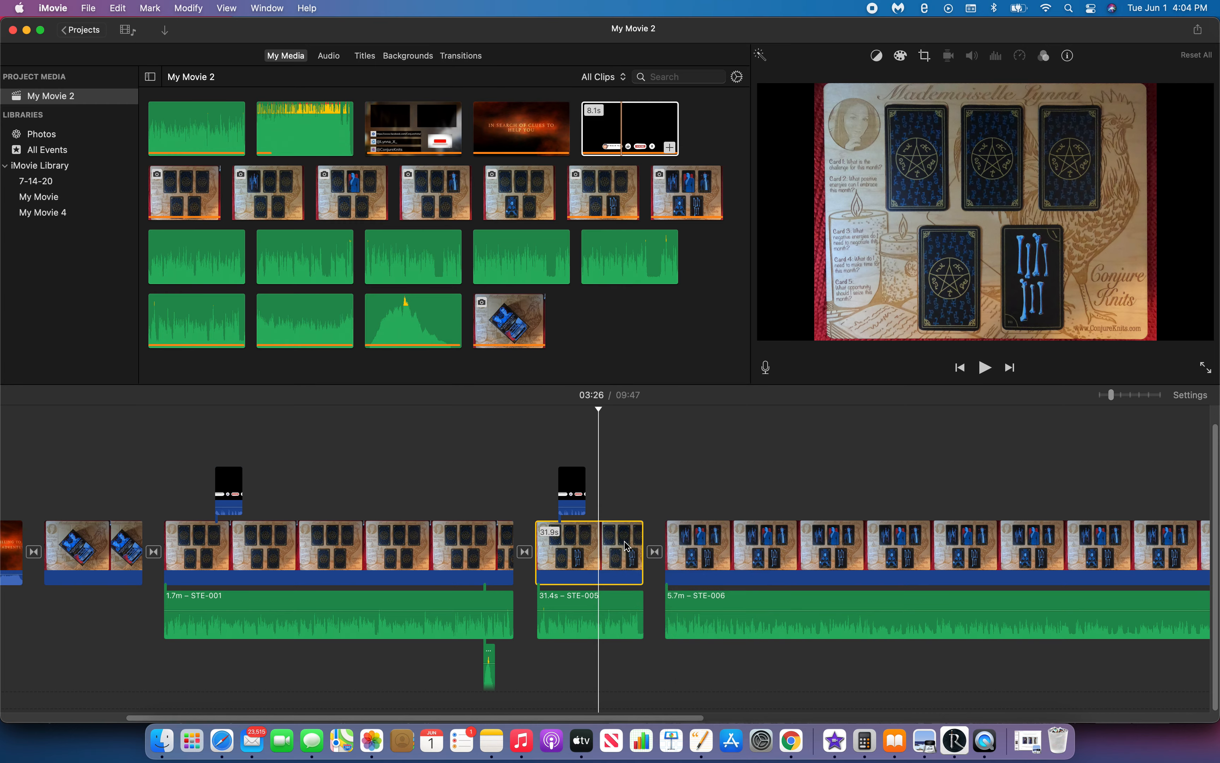
- Move the Beer_Belly_Blues music so it starts beneath the beginning of the end screen clip
{"action": "scroll", "coordinate": [638, 580], "scroll_direction": "right", "scroll_amount": 10}
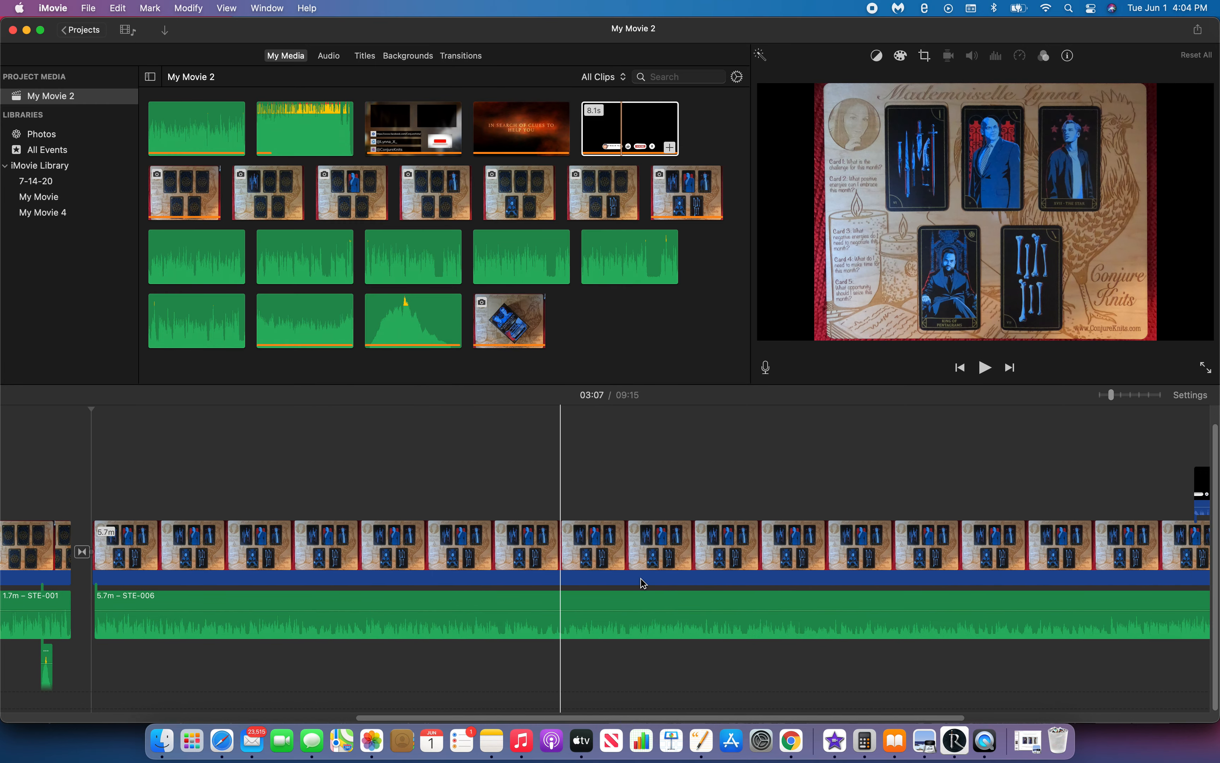
{"action": "scroll", "coordinate": [640, 578], "scroll_direction": "right", "scroll_amount": 7}
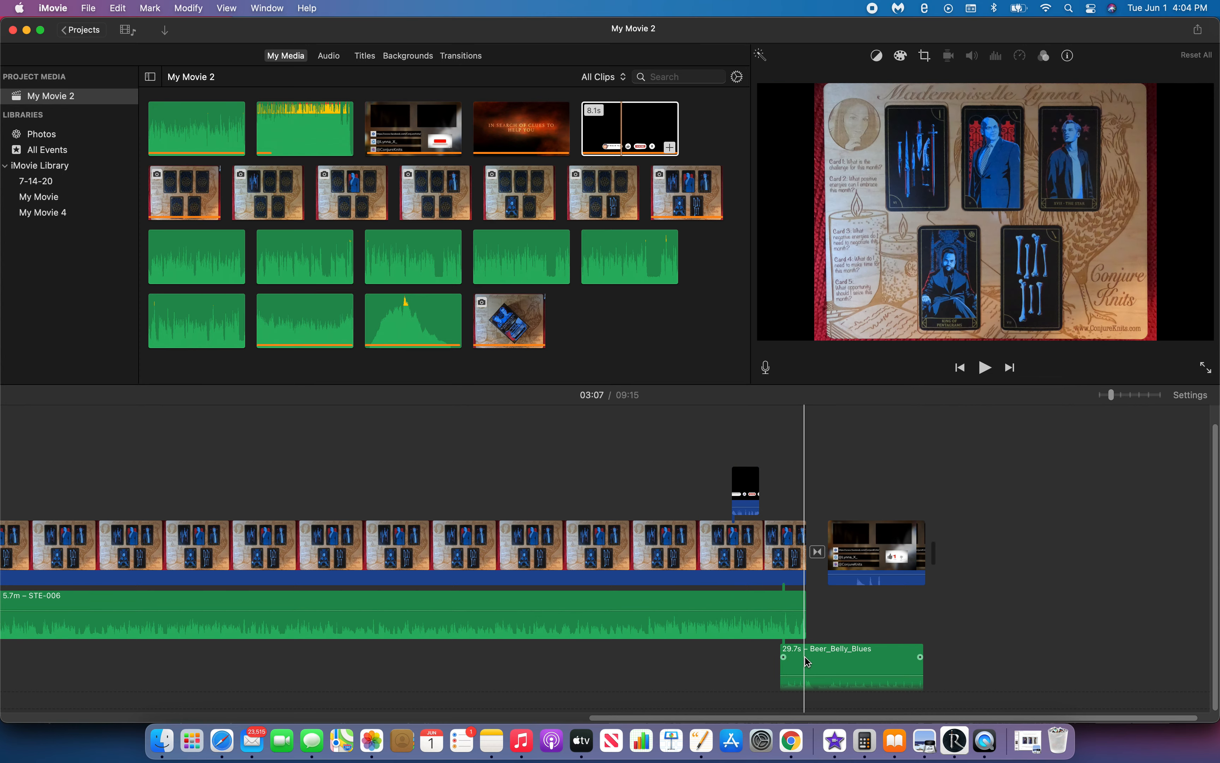
{"action": "left_click_drag", "start_coordinate": [833, 667], "coordinate": [880, 615]}
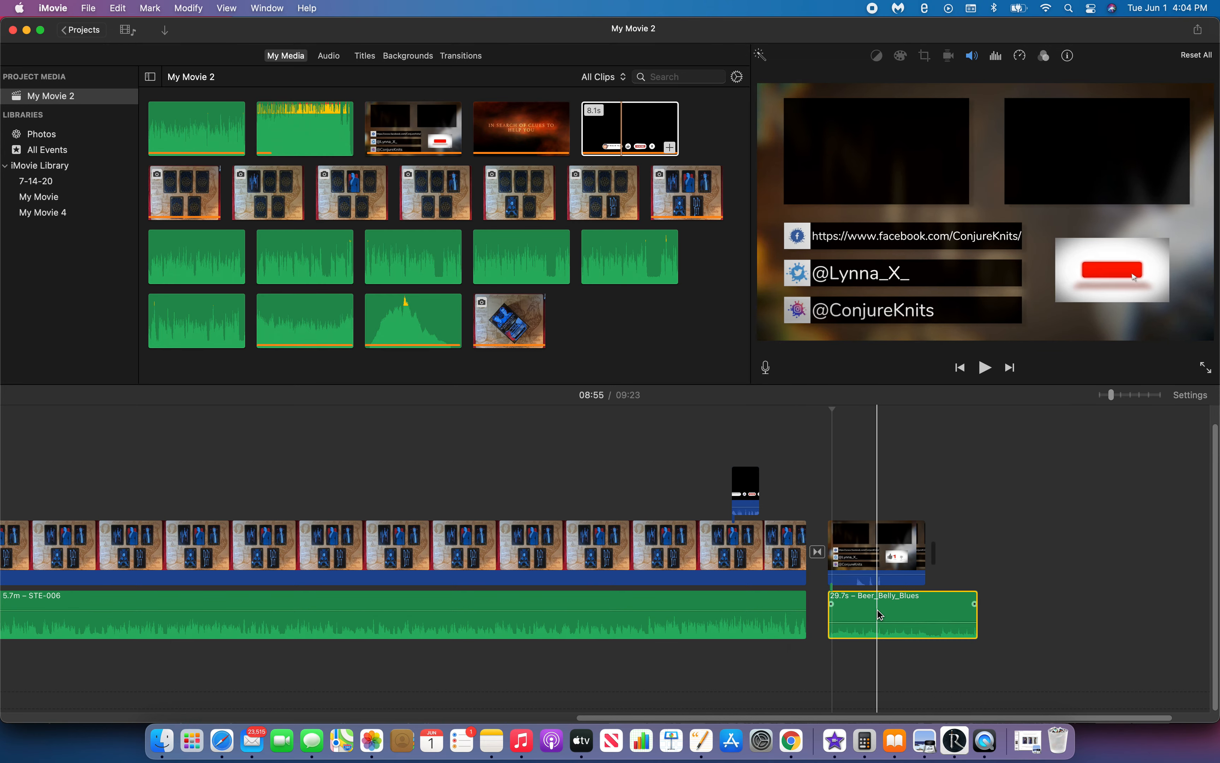
- Cut the 5.7 m clip of the fully revealed five-card spread, with its STE-006 narration, from the timeline
{"action": "left_click", "coordinate": [645, 553]}
{"action": "right_click", "coordinate": [646, 553]}
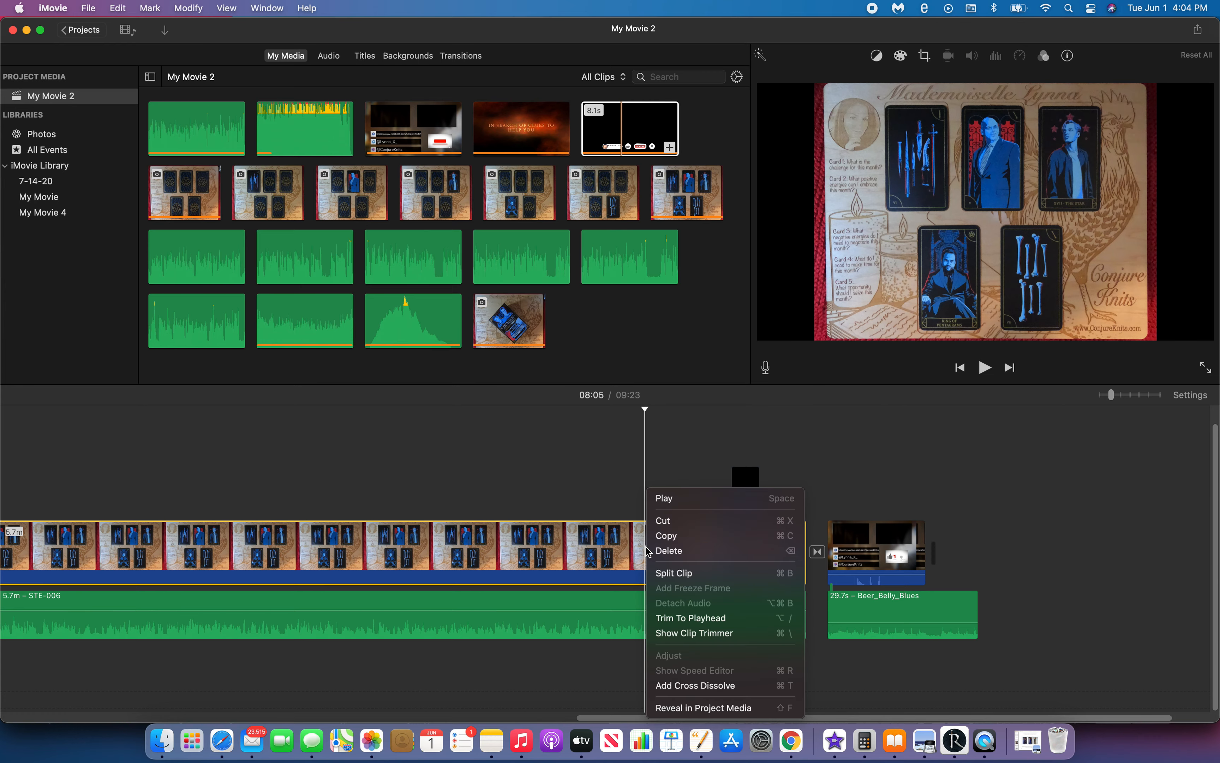
{"action": "left_click", "coordinate": [681, 520]}
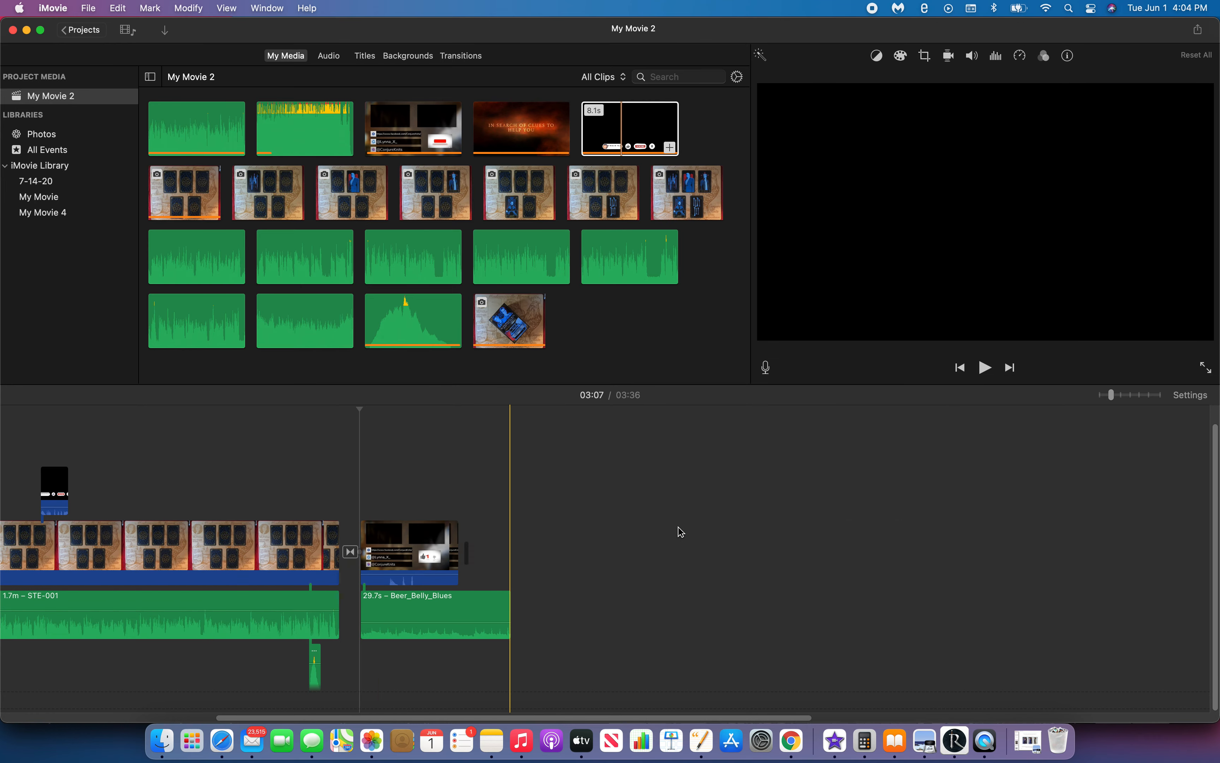
- Delete the six spread images with revealed cards, from the first-card image through the fully revealed spread, from the project's media library
{"action": "scroll", "coordinate": [681, 532], "scroll_direction": "left", "scroll_amount": 10}
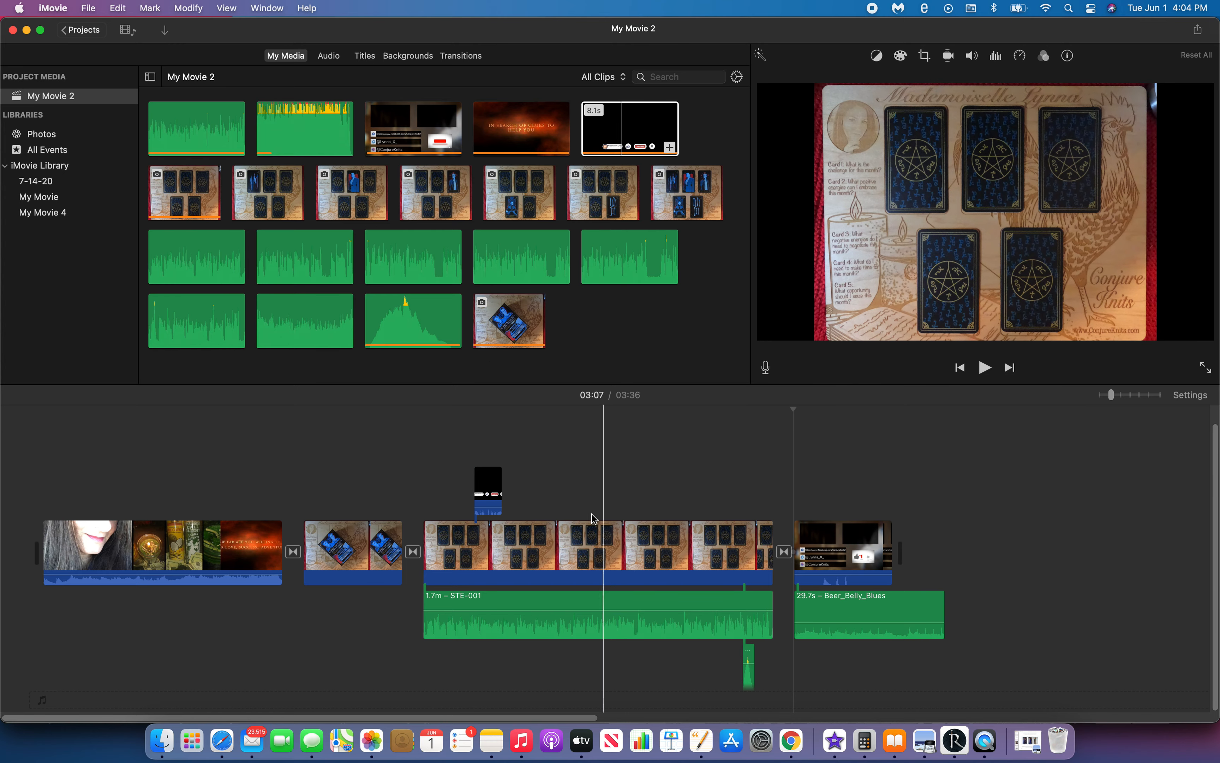
{"action": "left_click", "coordinate": [268, 191]}
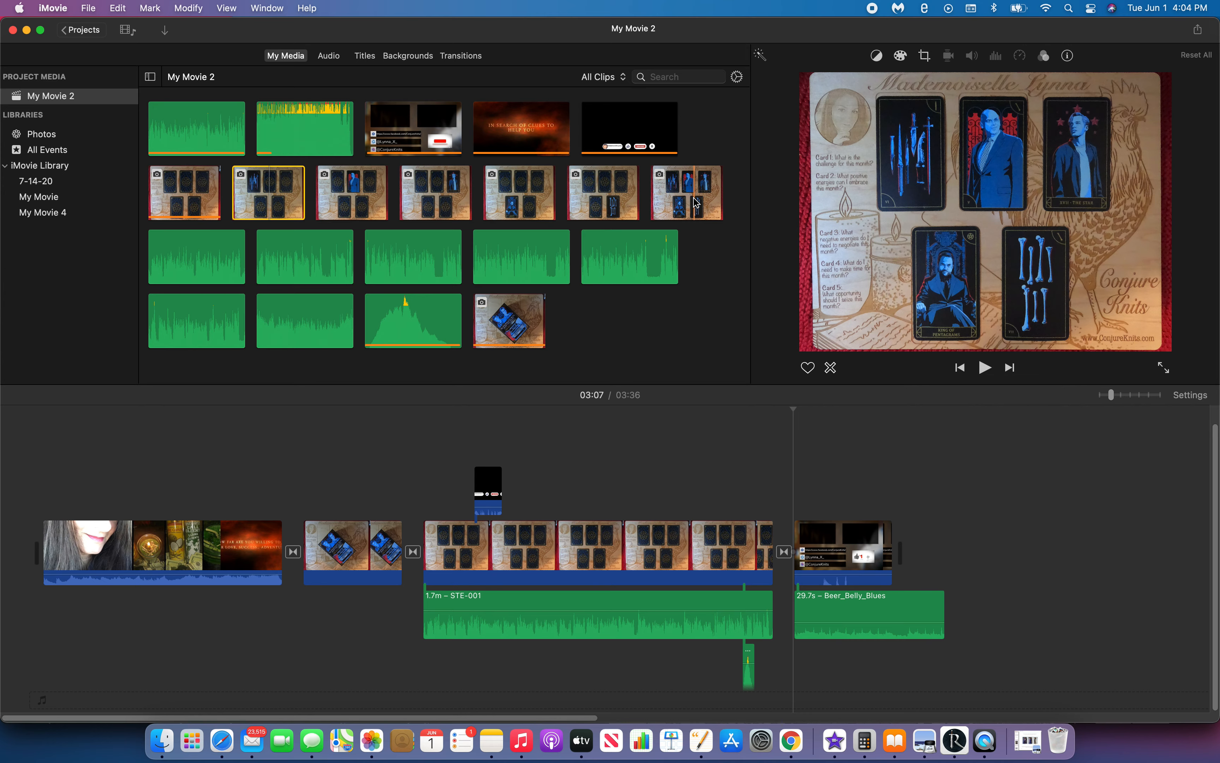
{"action": "left_click", "coordinate": [696, 202], "text": "shift"}
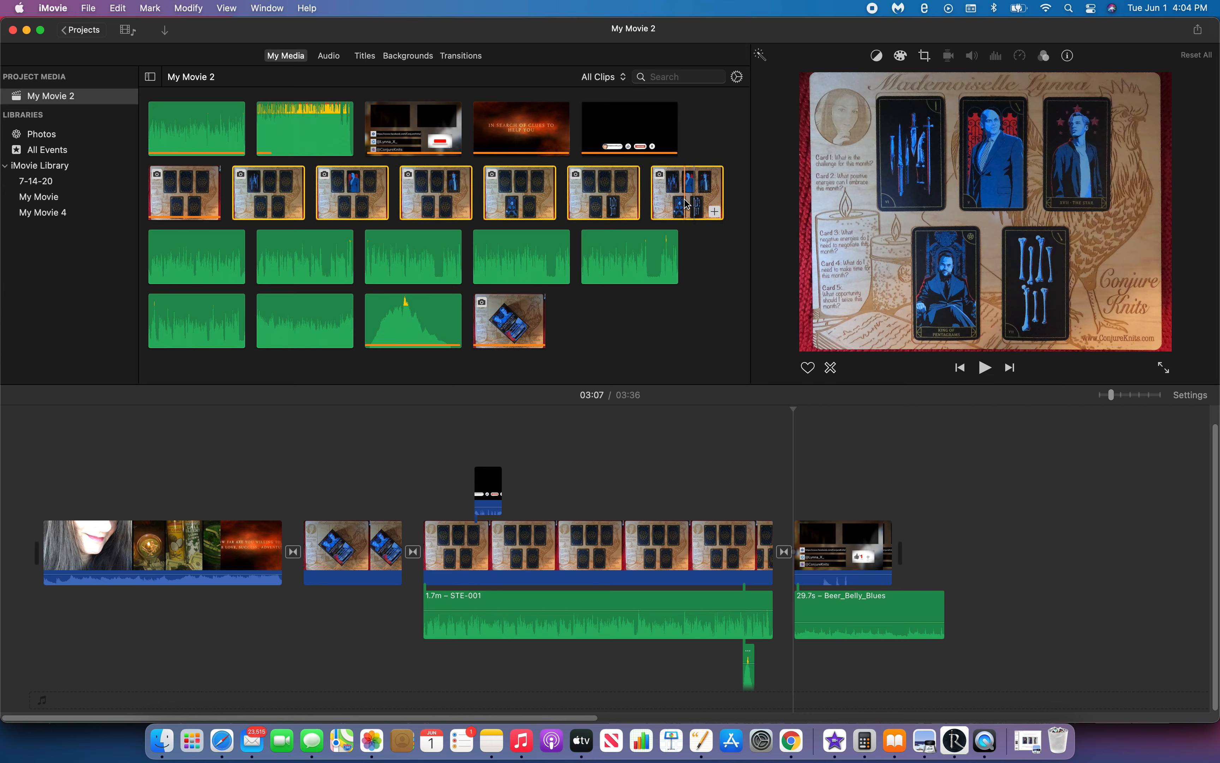
{"action": "right_click", "coordinate": [688, 202]}
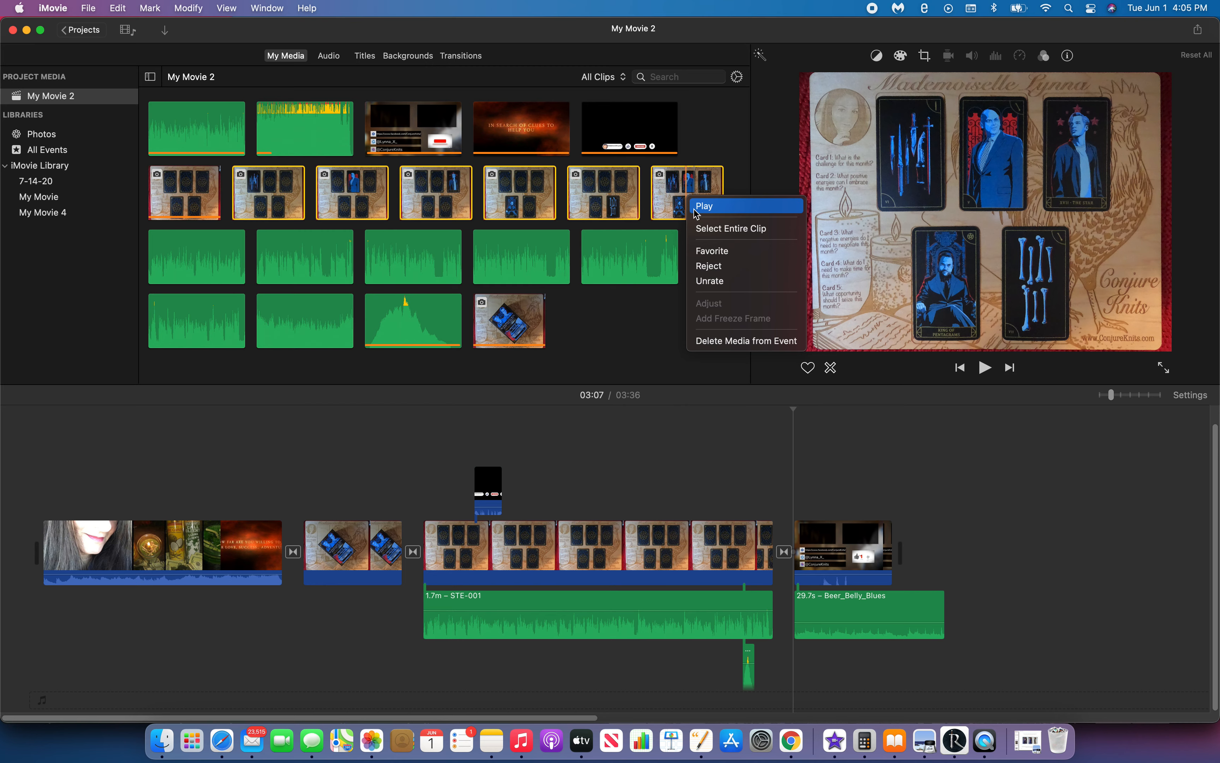
{"action": "left_click", "coordinate": [715, 342]}
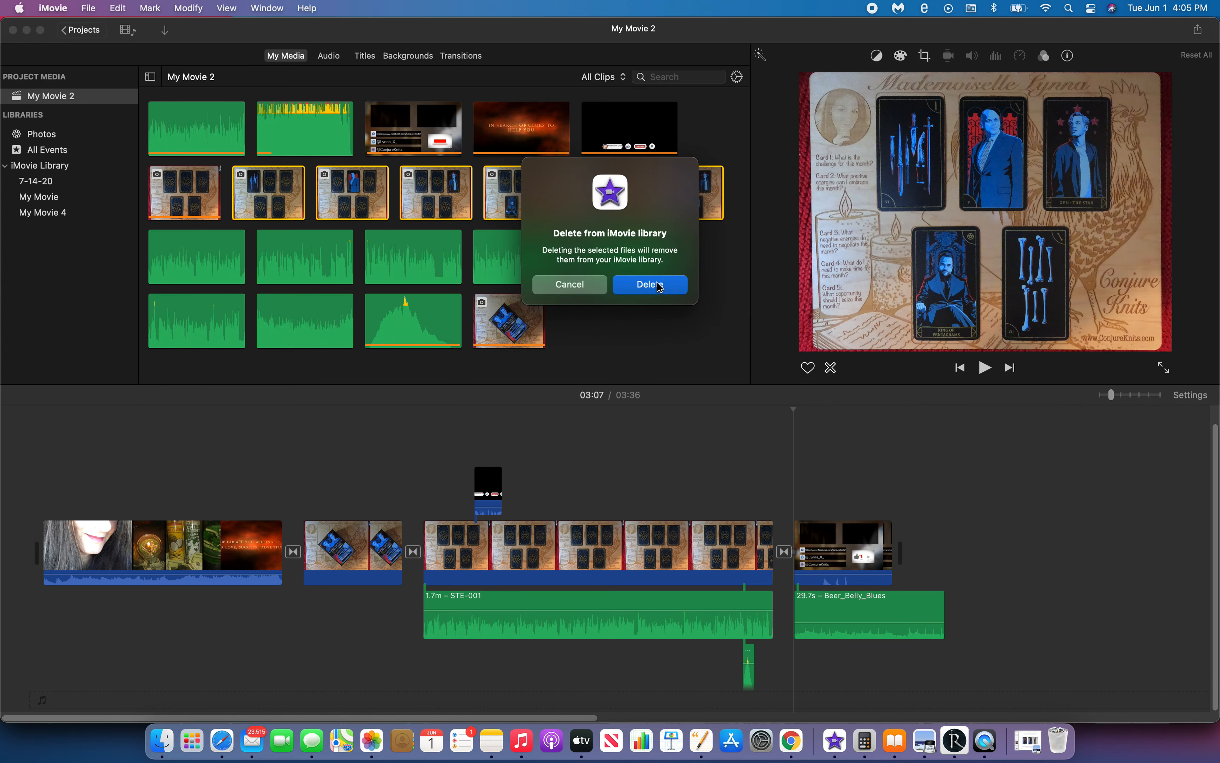
{"action": "left_click", "coordinate": [660, 286]}
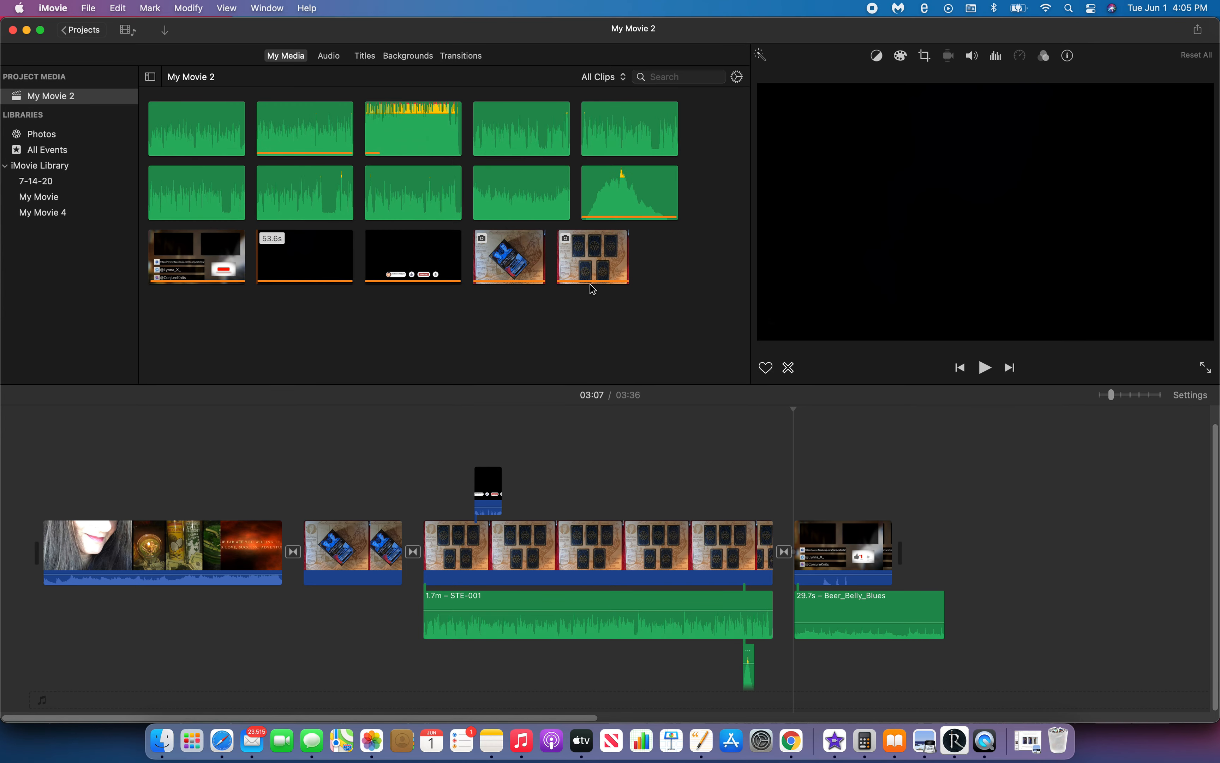
- Try to delete the image of the five face-down cards from the project media
{"action": "left_click", "coordinate": [605, 268]}
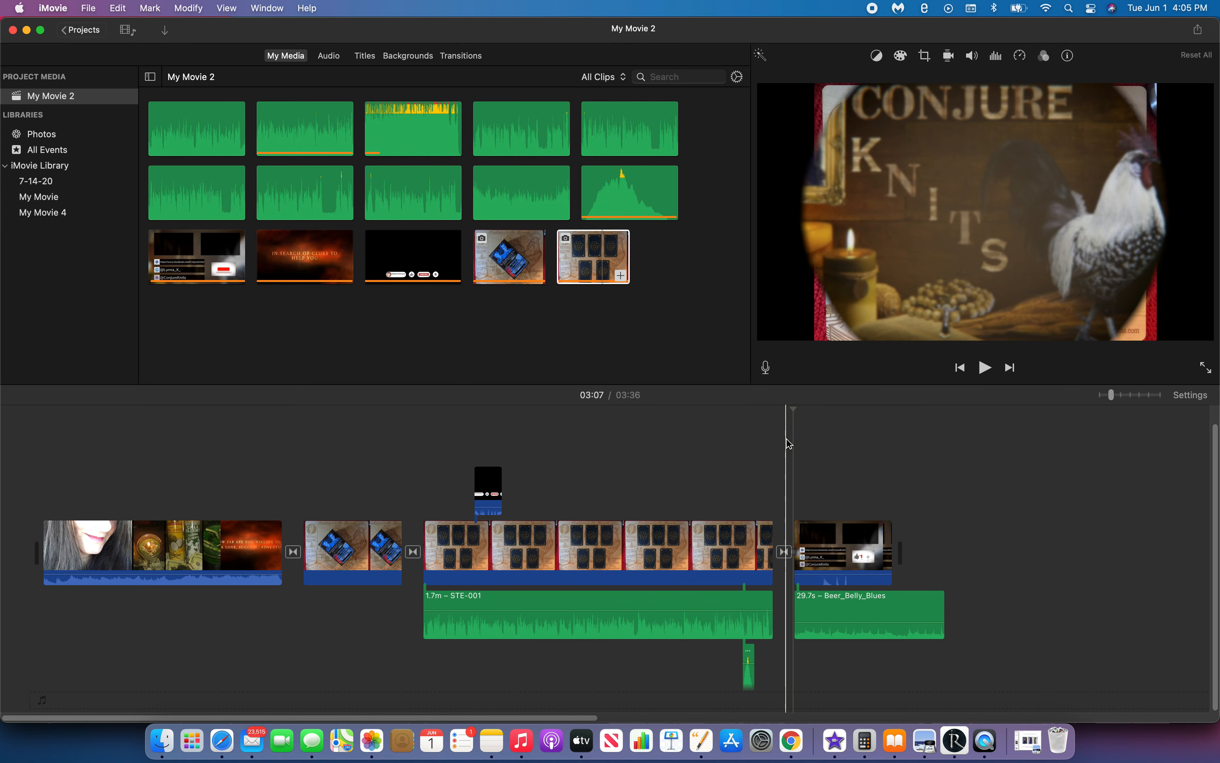
{"action": "left_click", "coordinate": [599, 266]}
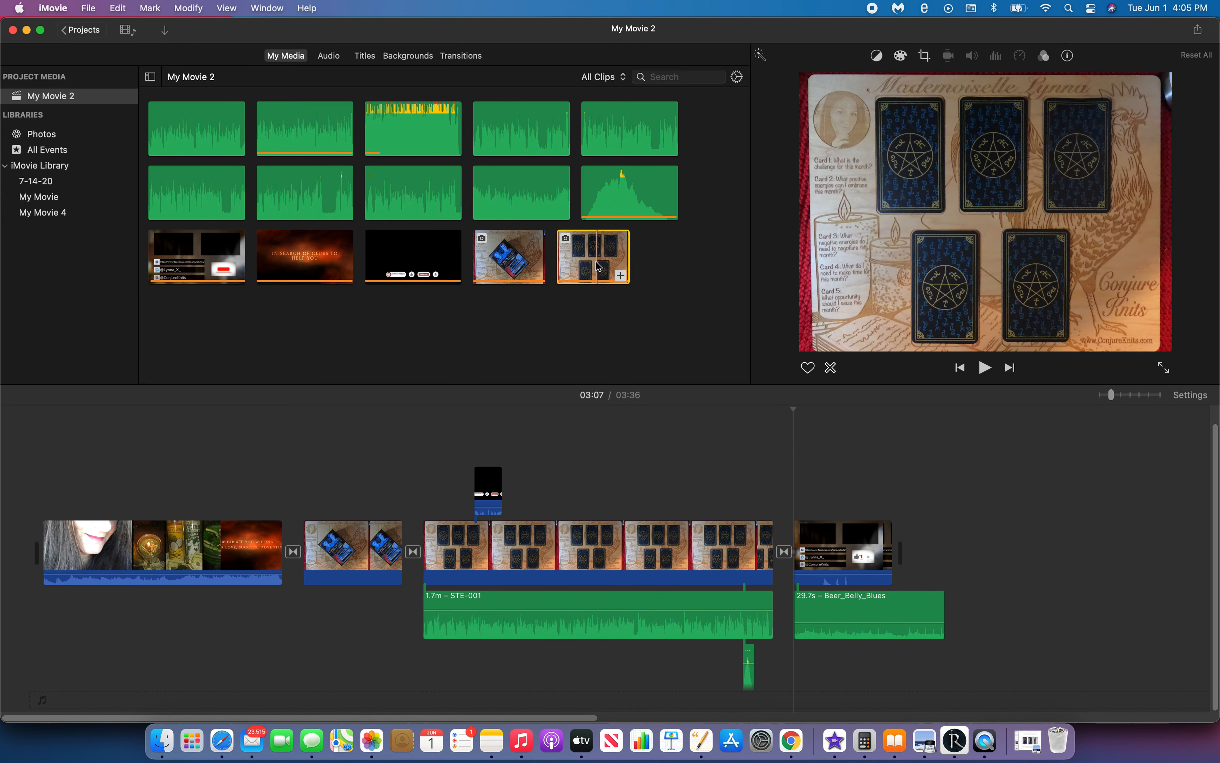
{"action": "right_click", "coordinate": [599, 265]}
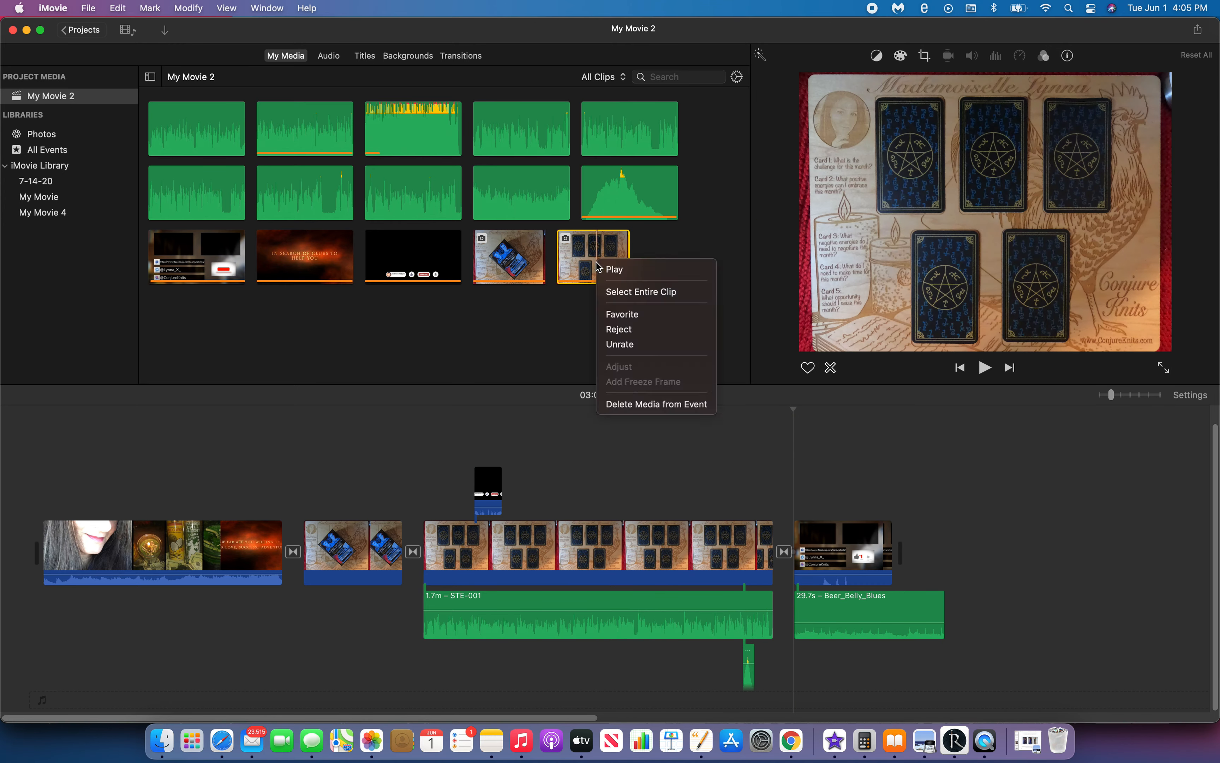
{"action": "left_click", "coordinate": [645, 407]}
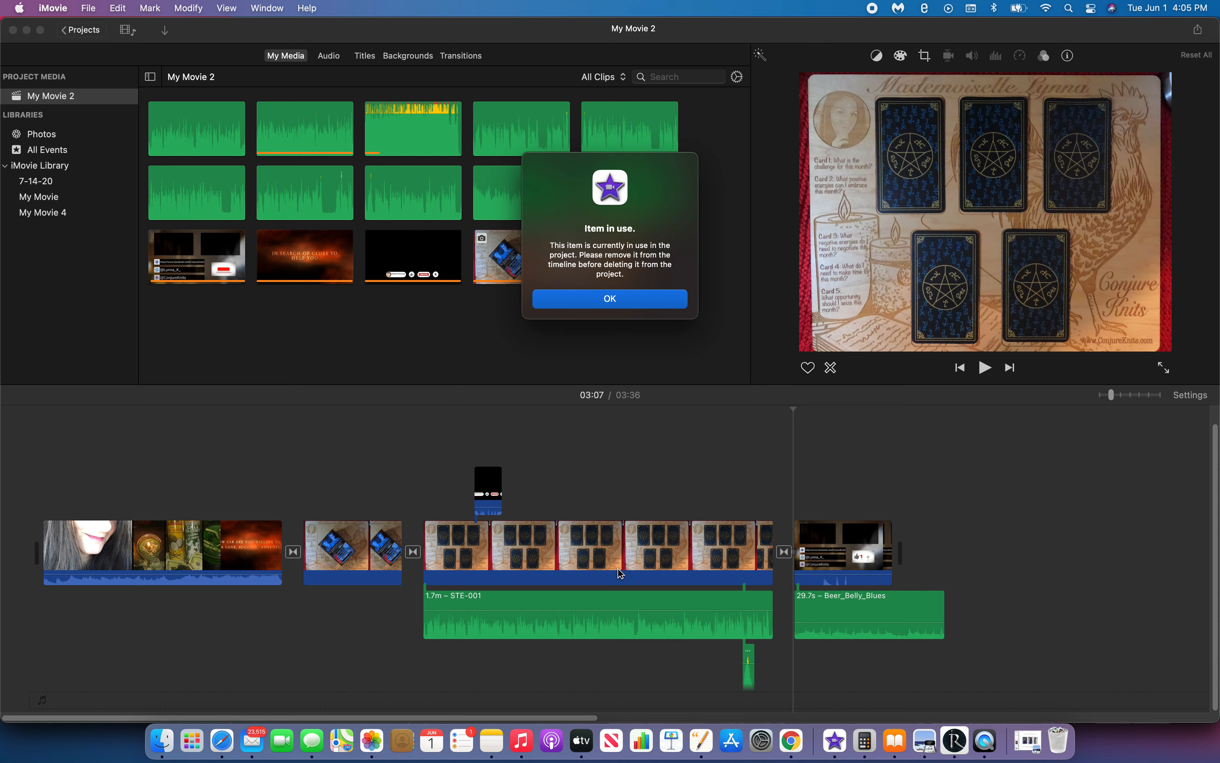
{"action": "left_click", "coordinate": [641, 299]}
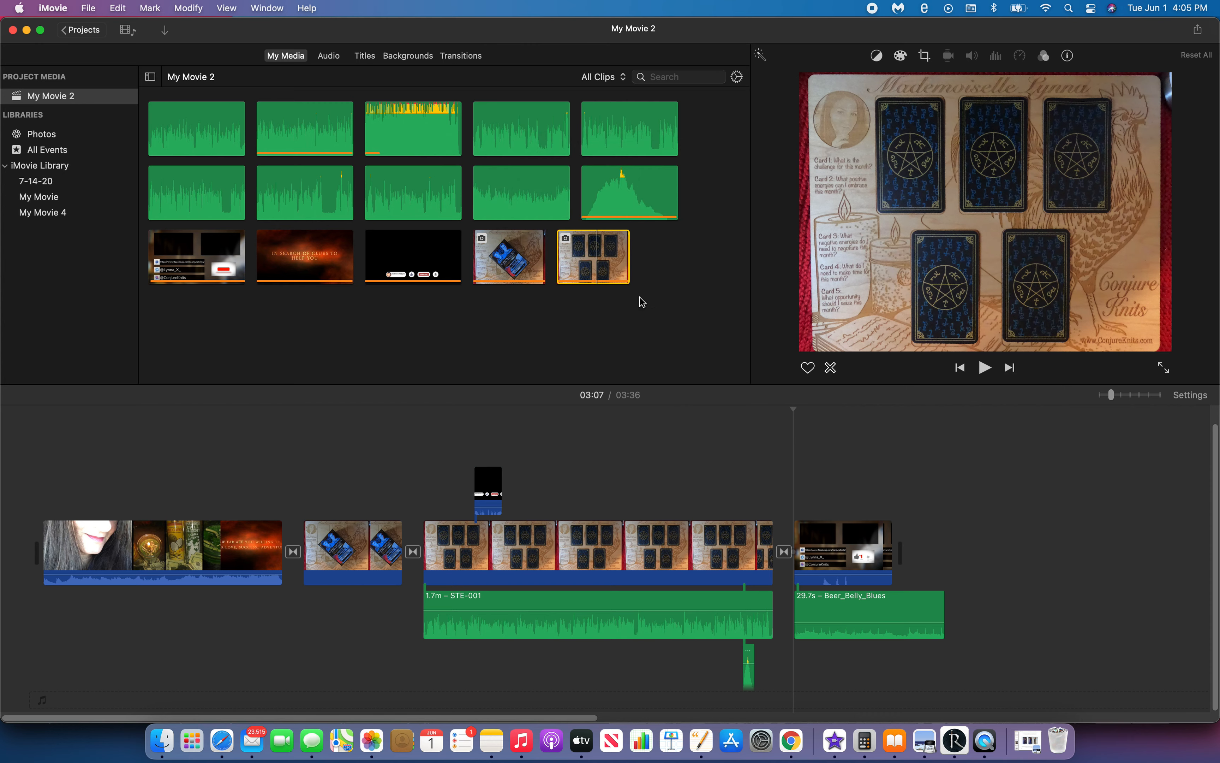
{"action": "left_click", "coordinate": [690, 320]}
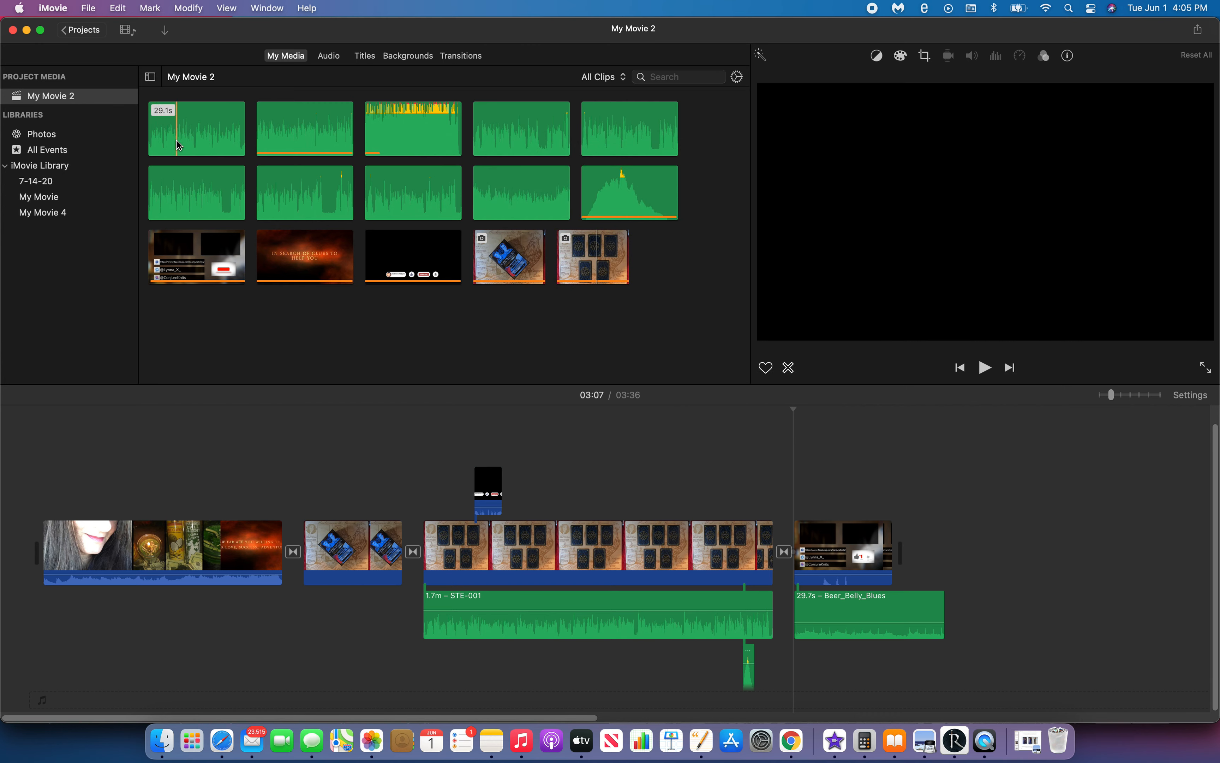
- Delete the unused 29.1 s audio clip from the project media and the iMovie library
{"action": "left_click", "coordinate": [181, 139]}
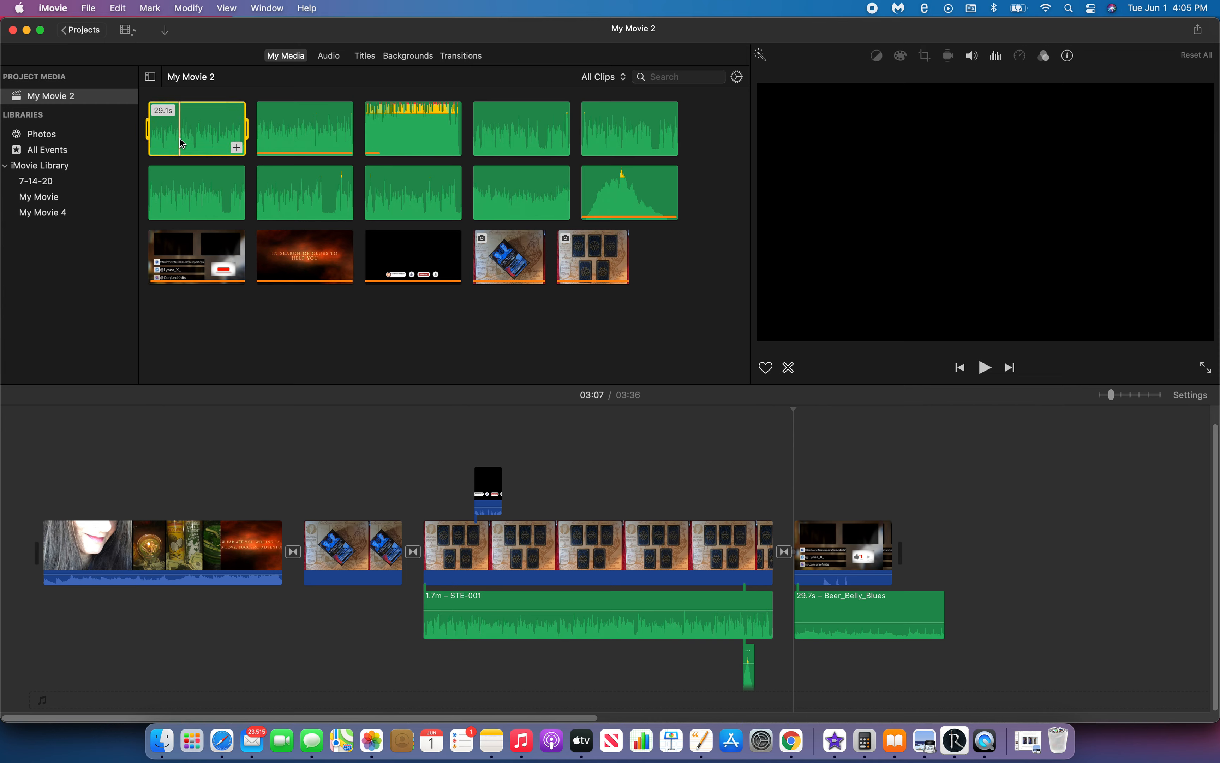
{"action": "right_click", "coordinate": [180, 143]}
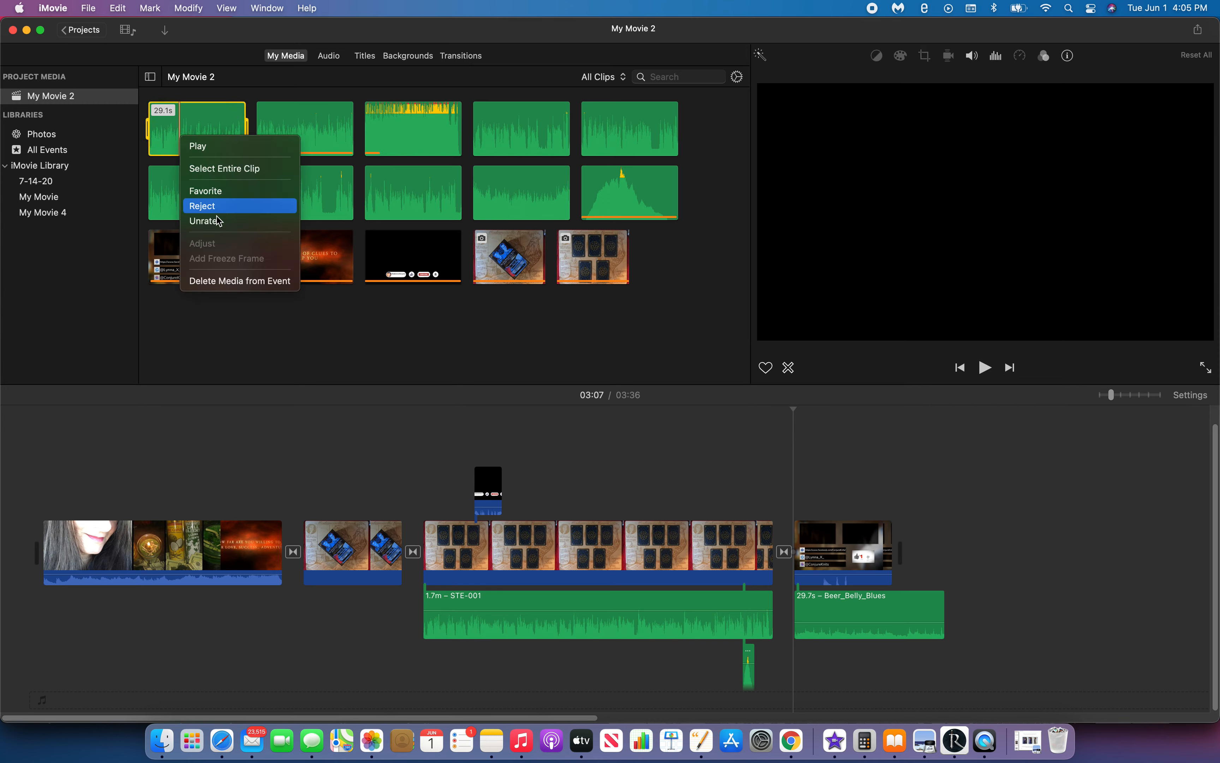
{"action": "left_click", "coordinate": [204, 282]}
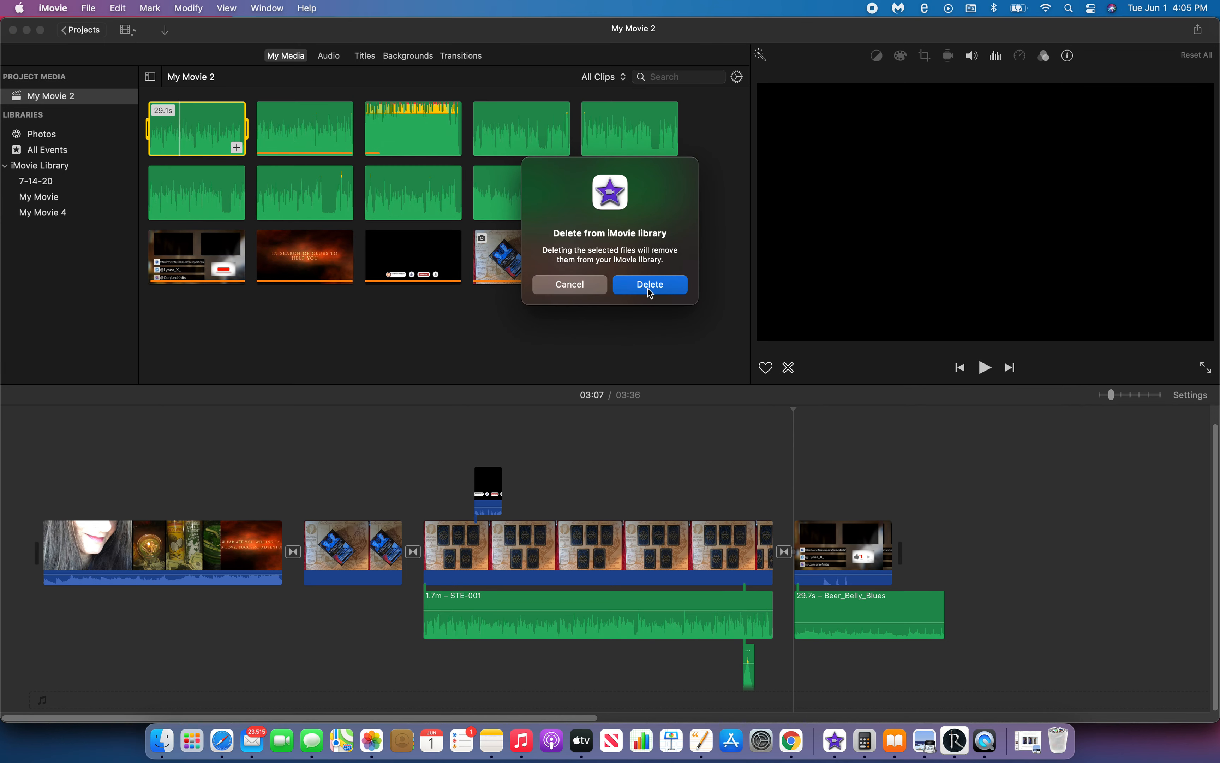
{"action": "left_click", "coordinate": [651, 284]}
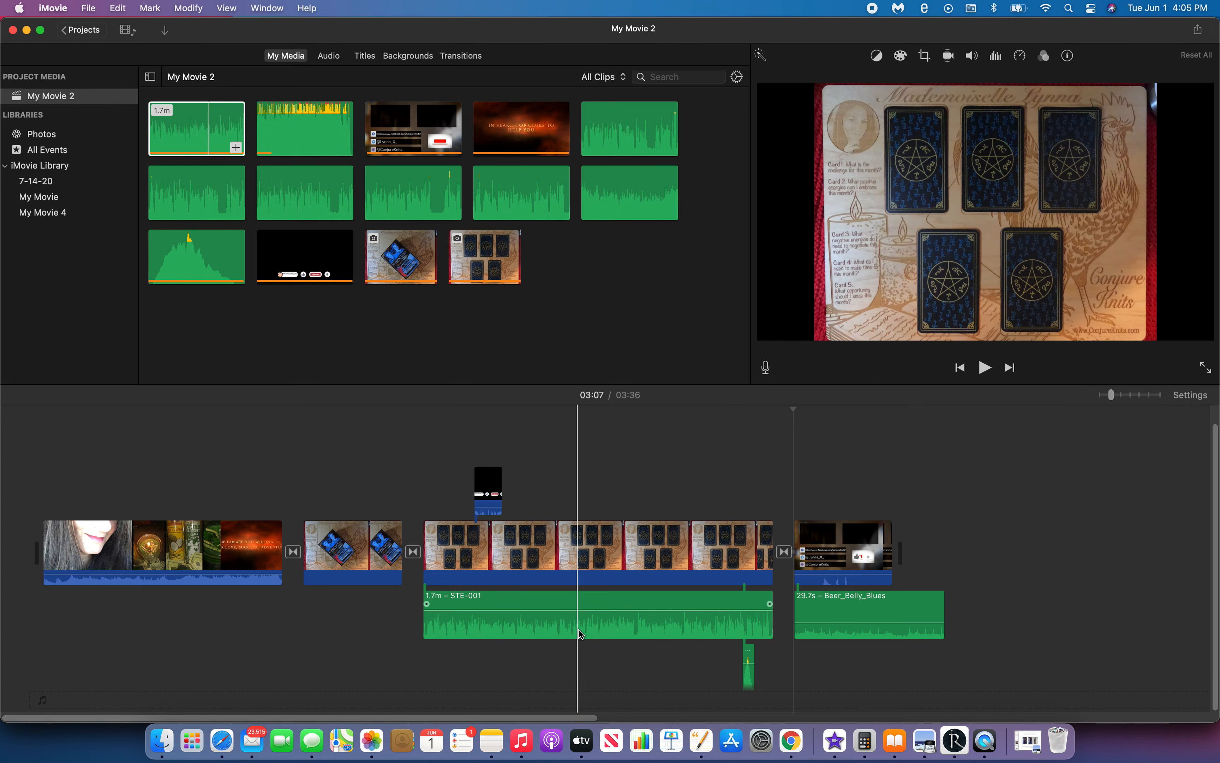
- Try to delete the 1.7 m and 3.1 m audio clips from the project media
{"action": "left_click", "coordinate": [201, 126]}
{"action": "right_click", "coordinate": [201, 121]}
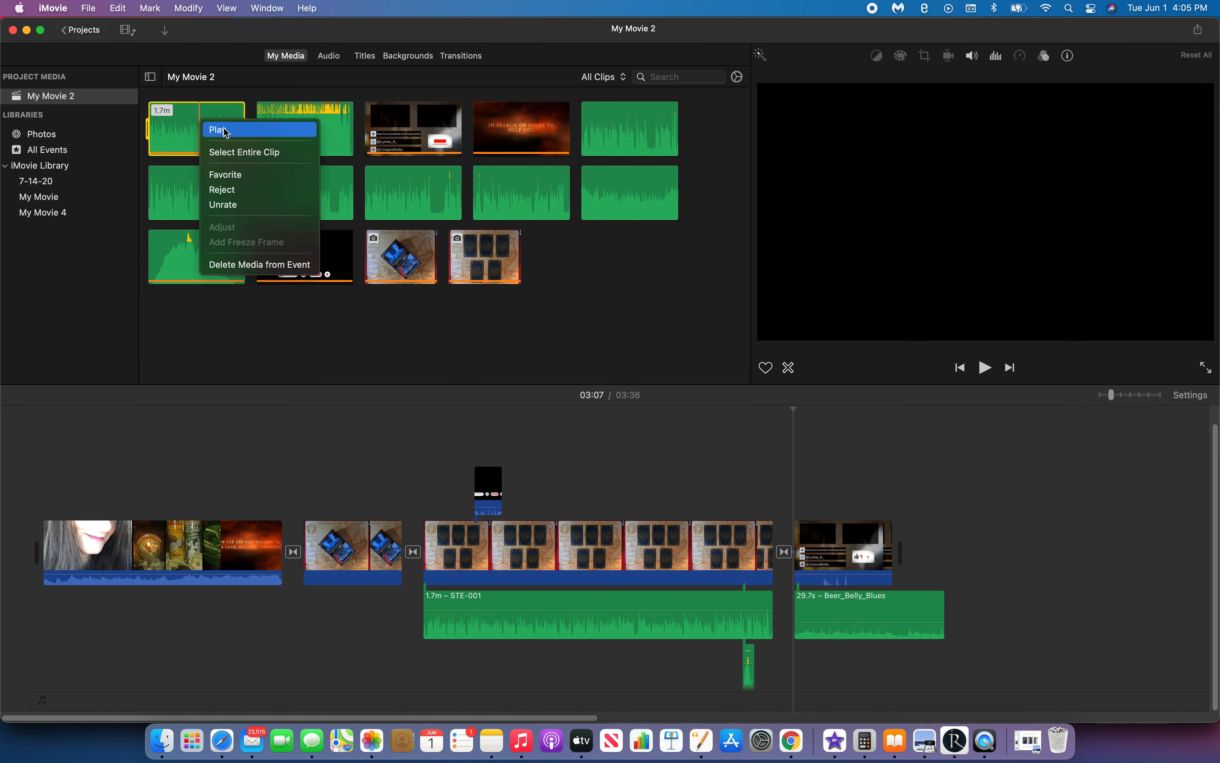
{"action": "left_click", "coordinate": [251, 266]}
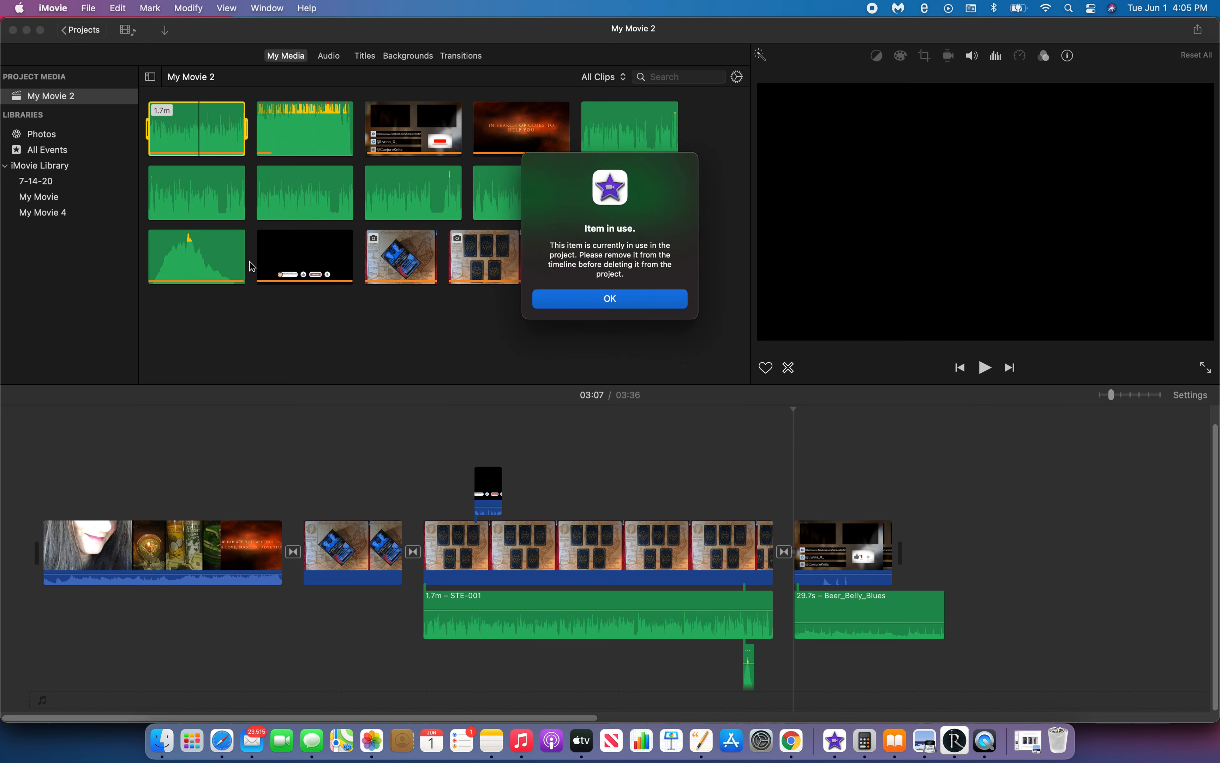
{"action": "left_click", "coordinate": [610, 299]}
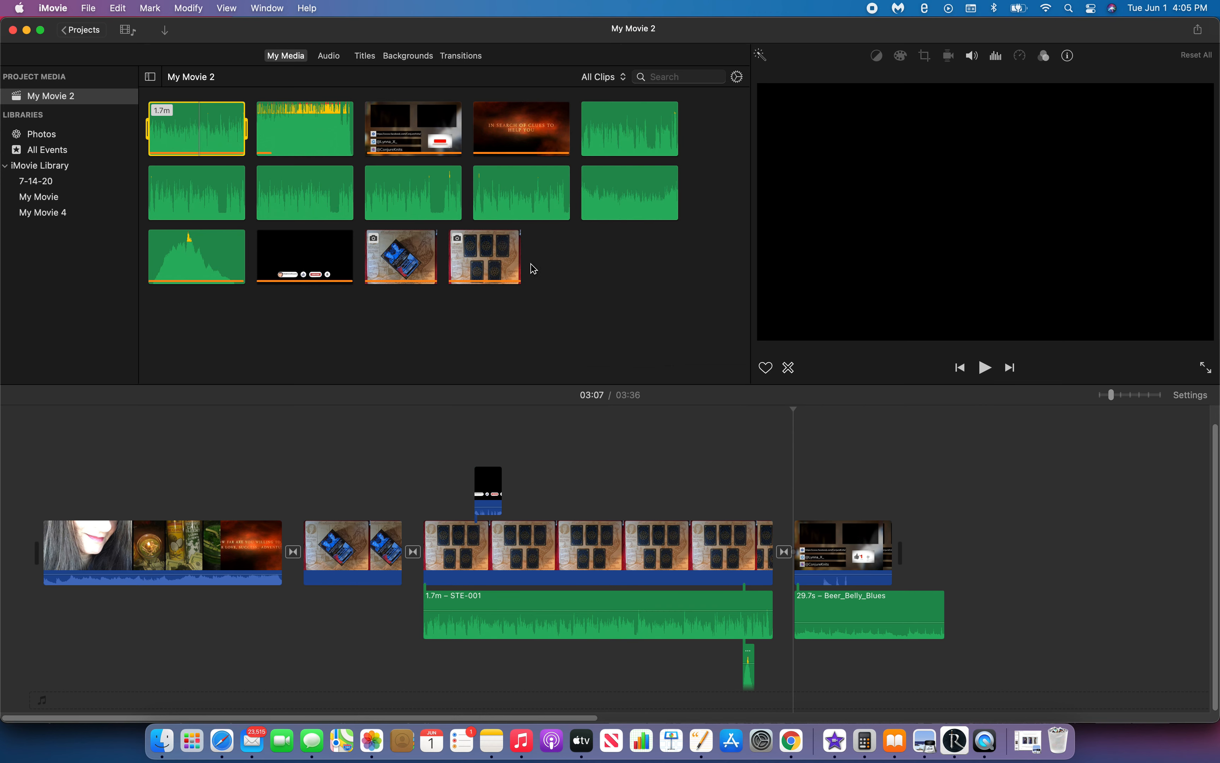
{"action": "left_click", "coordinate": [312, 131]}
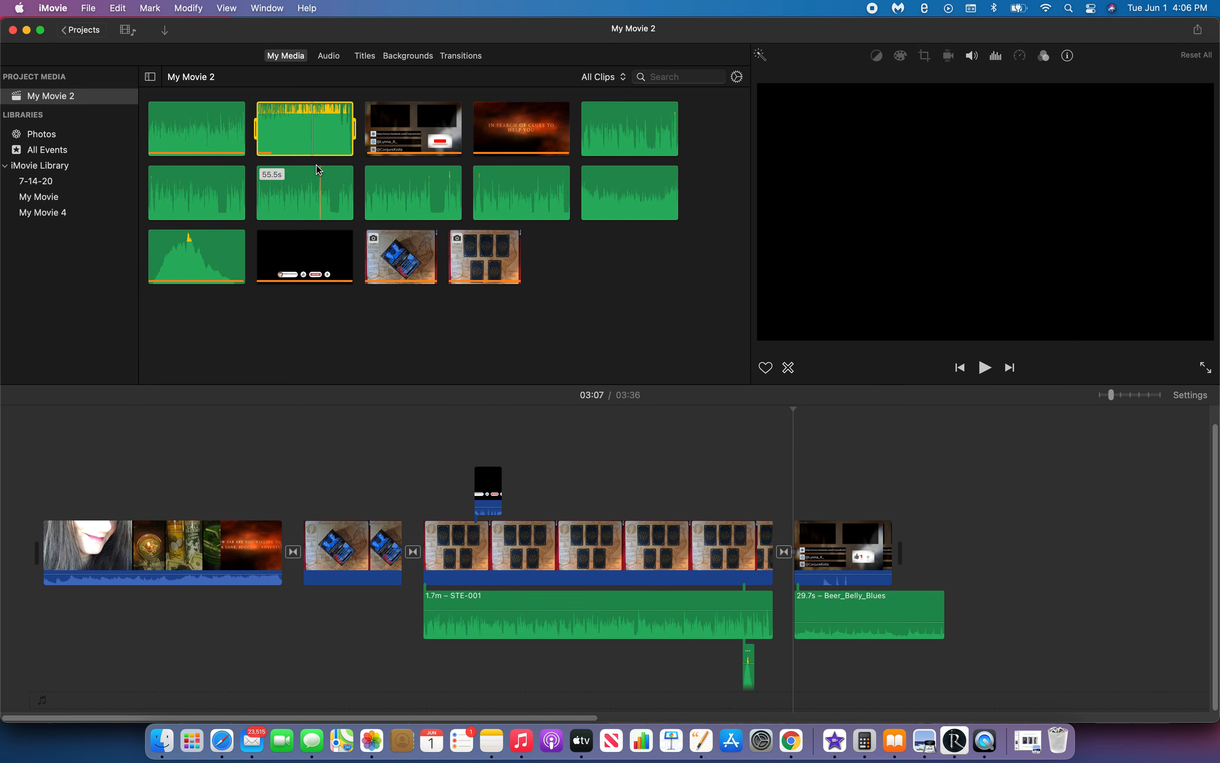
{"action": "right_click", "coordinate": [314, 138]}
{"action": "left_click", "coordinate": [368, 282]}
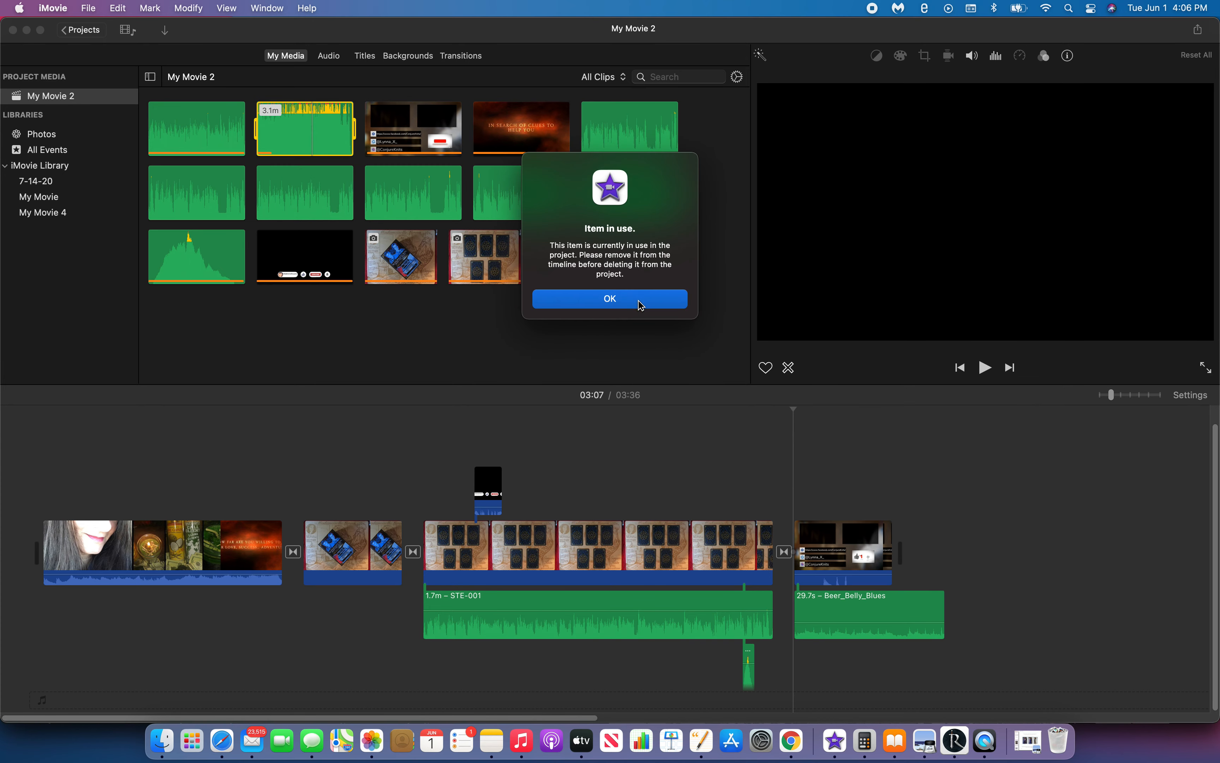
{"action": "left_click", "coordinate": [640, 304]}
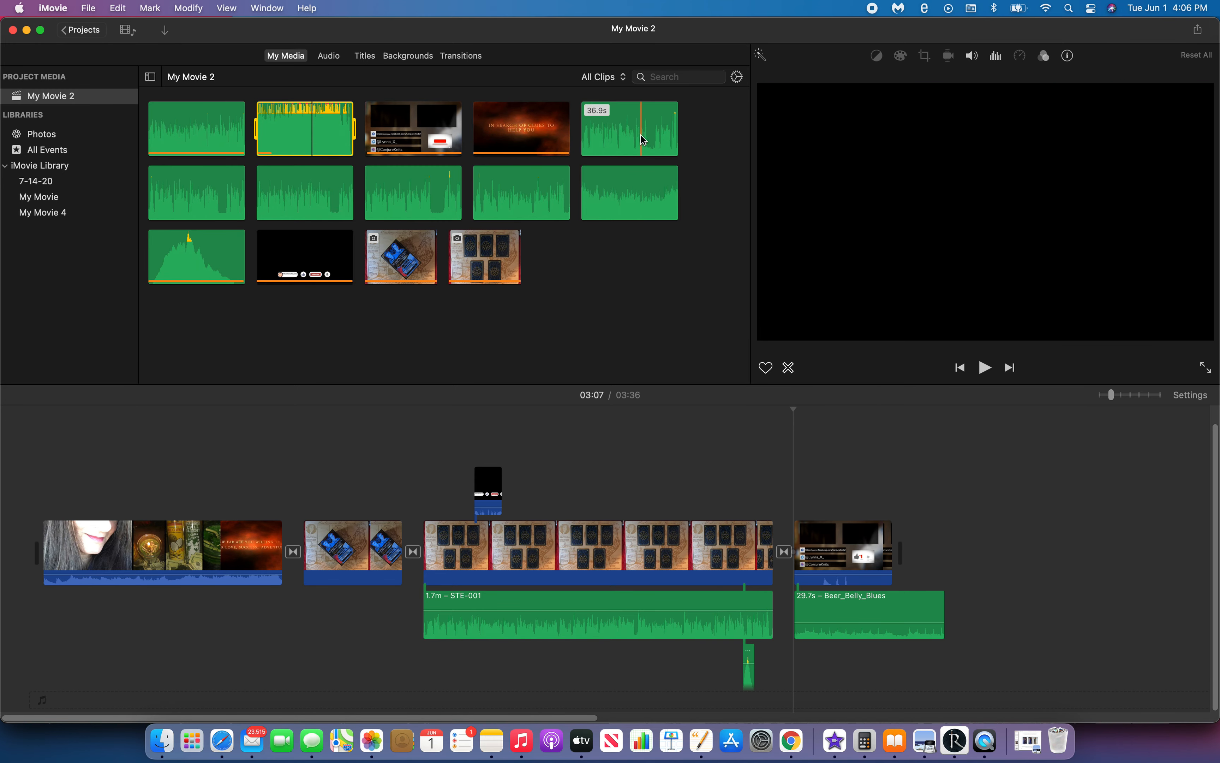
- Delete the unused 36.9 s and 50.2 s audio clips from the project media, dismissing the mail notification
{"action": "left_click", "coordinate": [641, 136]}
{"action": "right_click", "coordinate": [641, 135]}
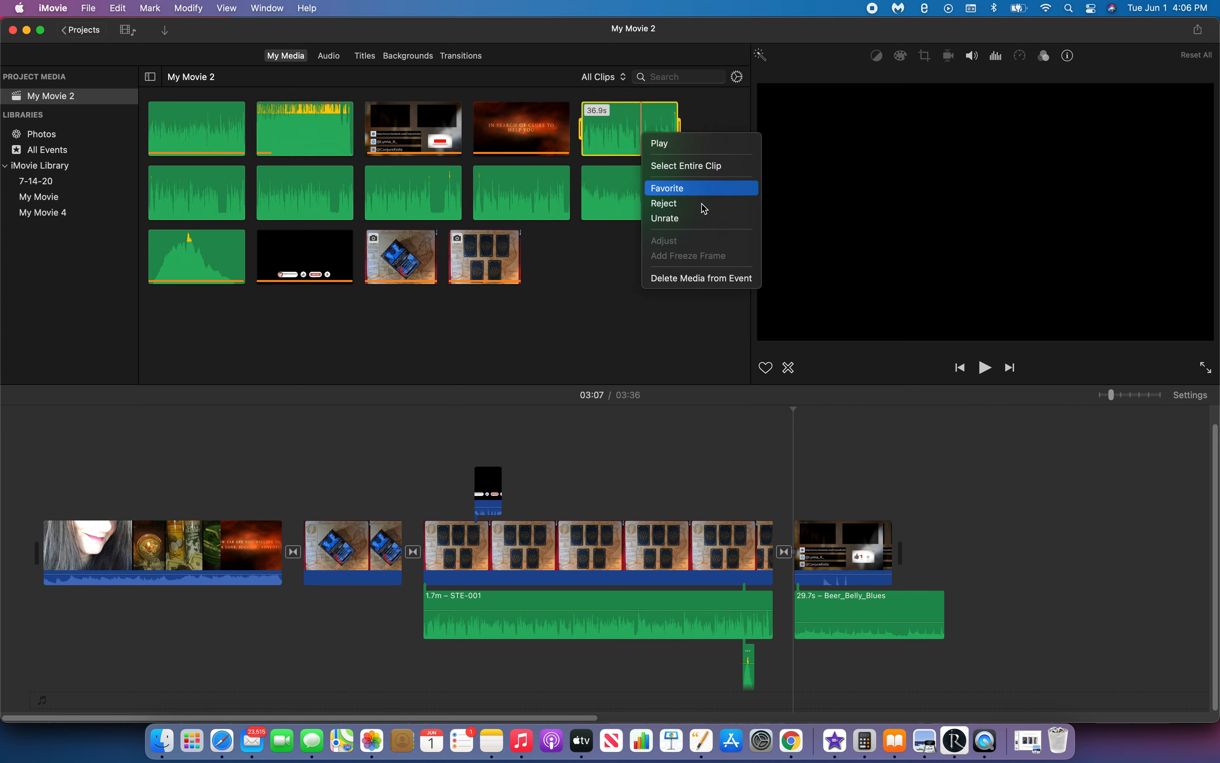
{"action": "left_click", "coordinate": [717, 280]}
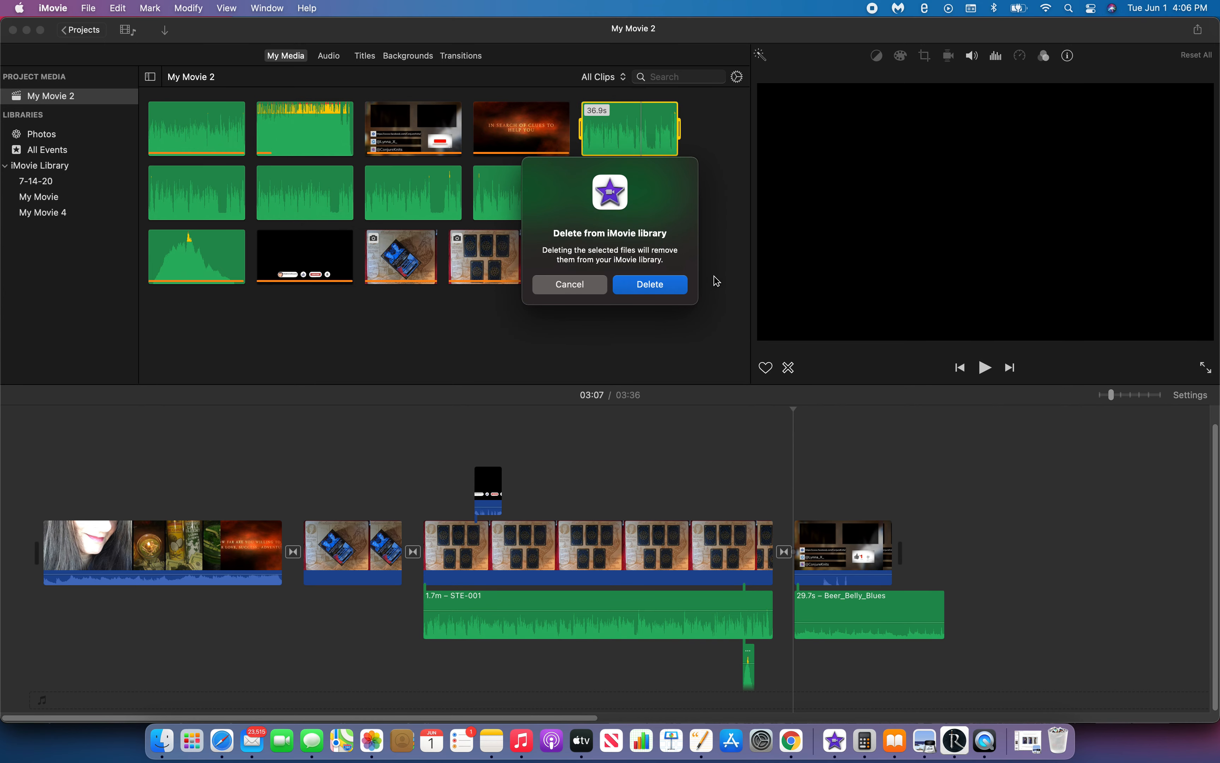
{"action": "left_click", "coordinate": [651, 285]}
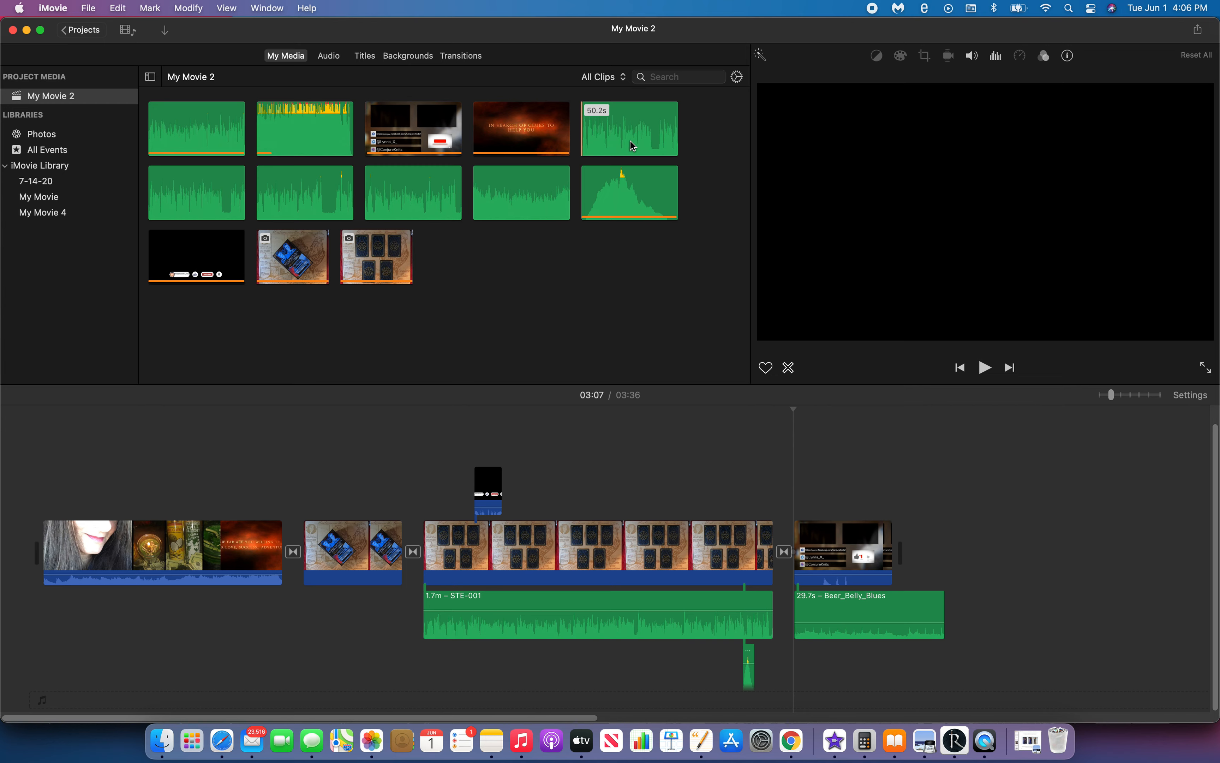
{"action": "left_click", "coordinate": [627, 127]}
{"action": "right_click", "coordinate": [628, 127]}
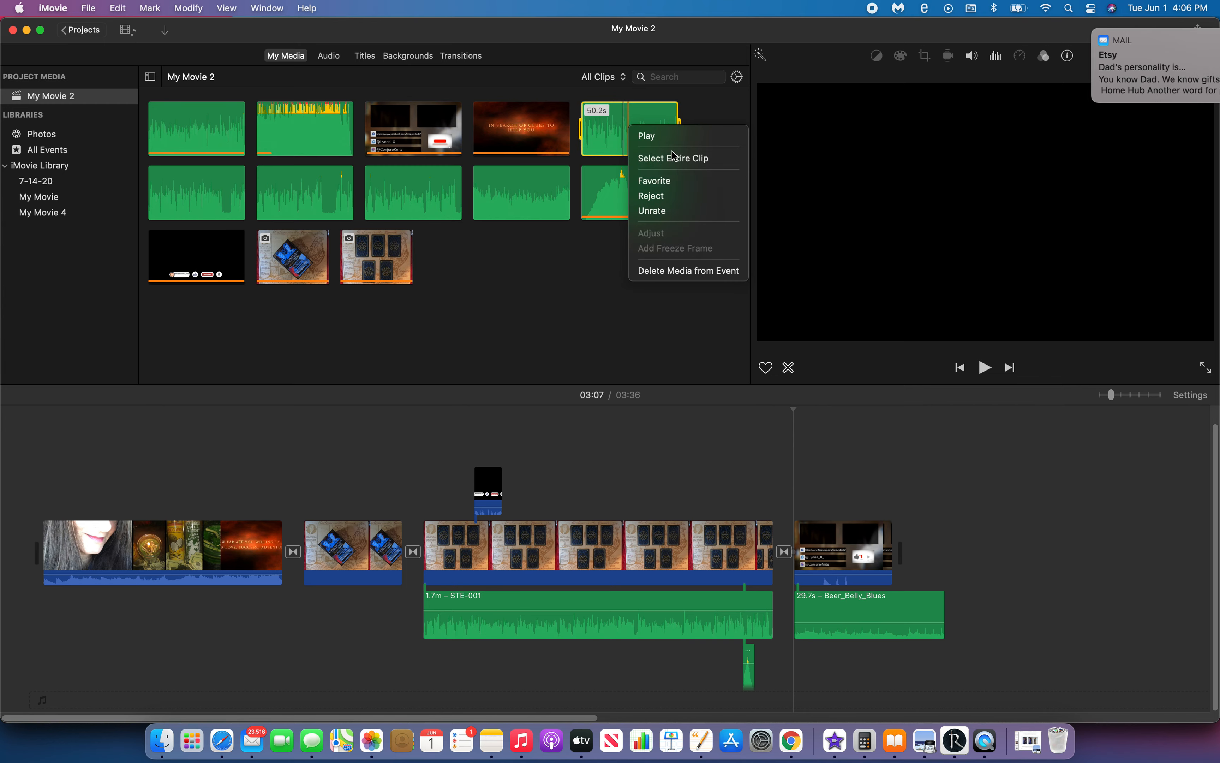
{"action": "left_click", "coordinate": [685, 280]}
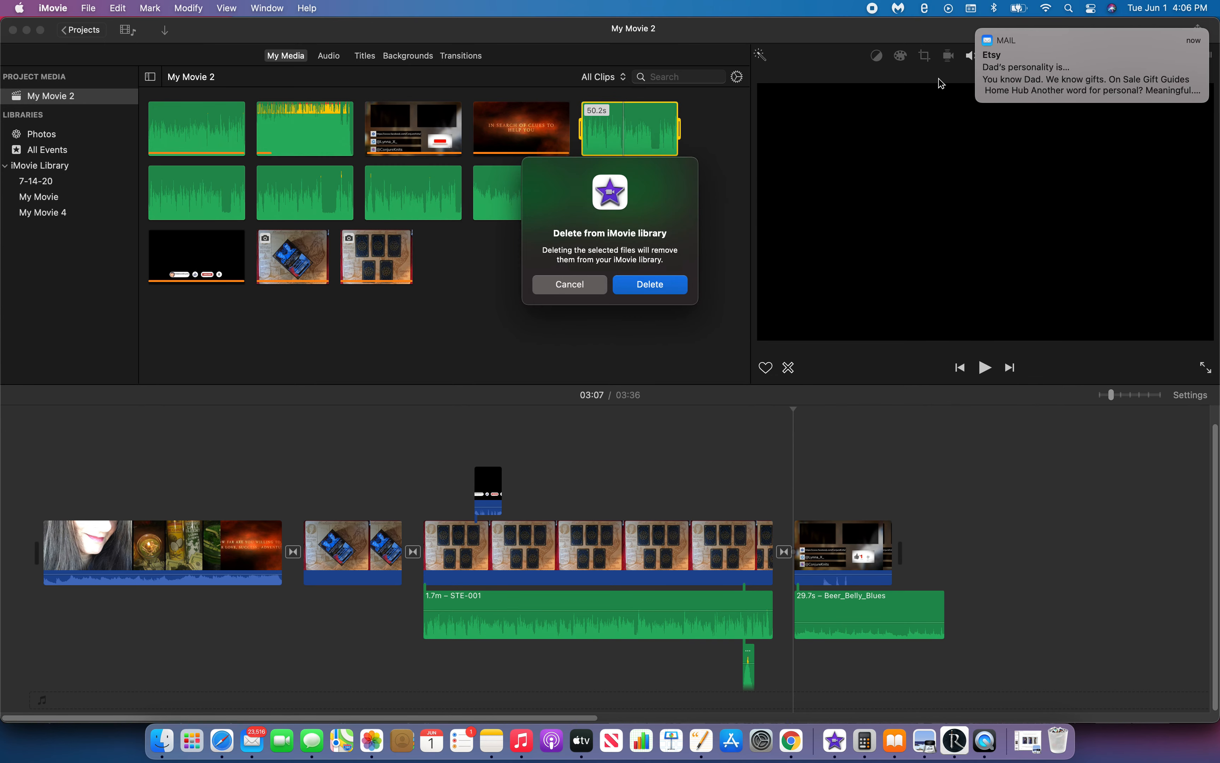
{"action": "left_click", "coordinate": [979, 30]}
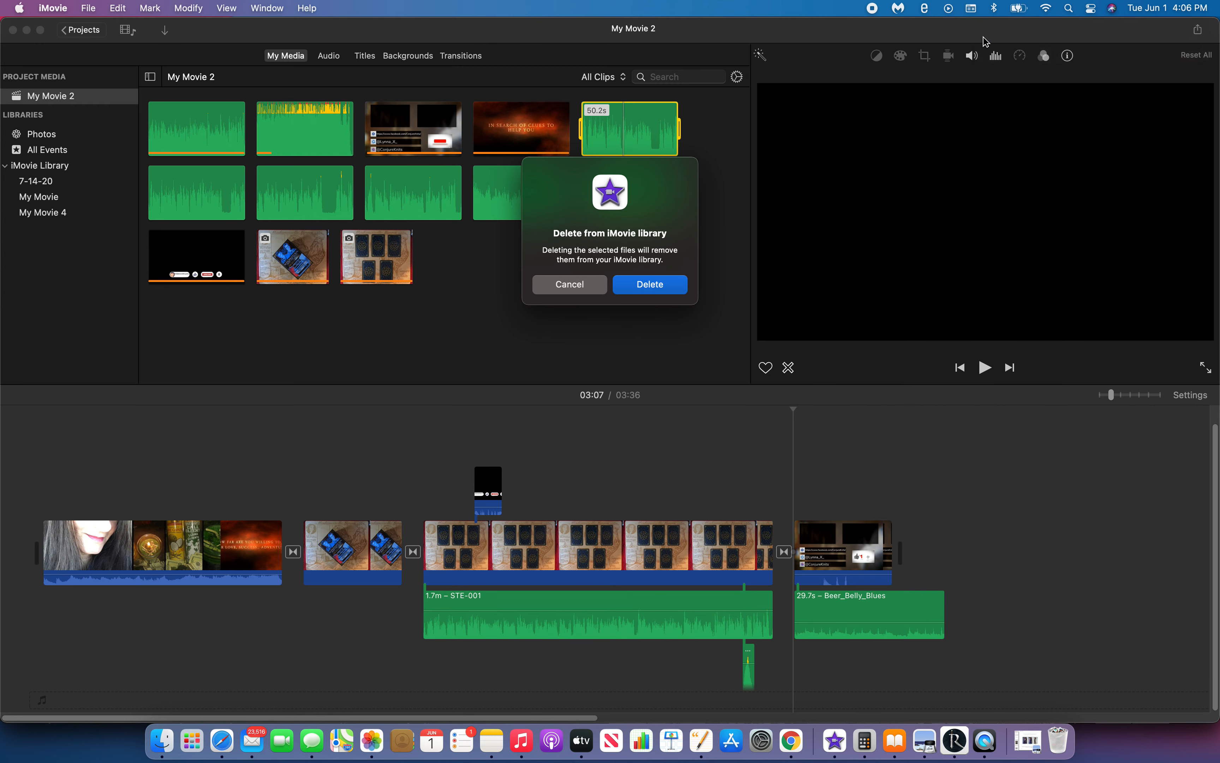
{"action": "left_click", "coordinate": [664, 289]}
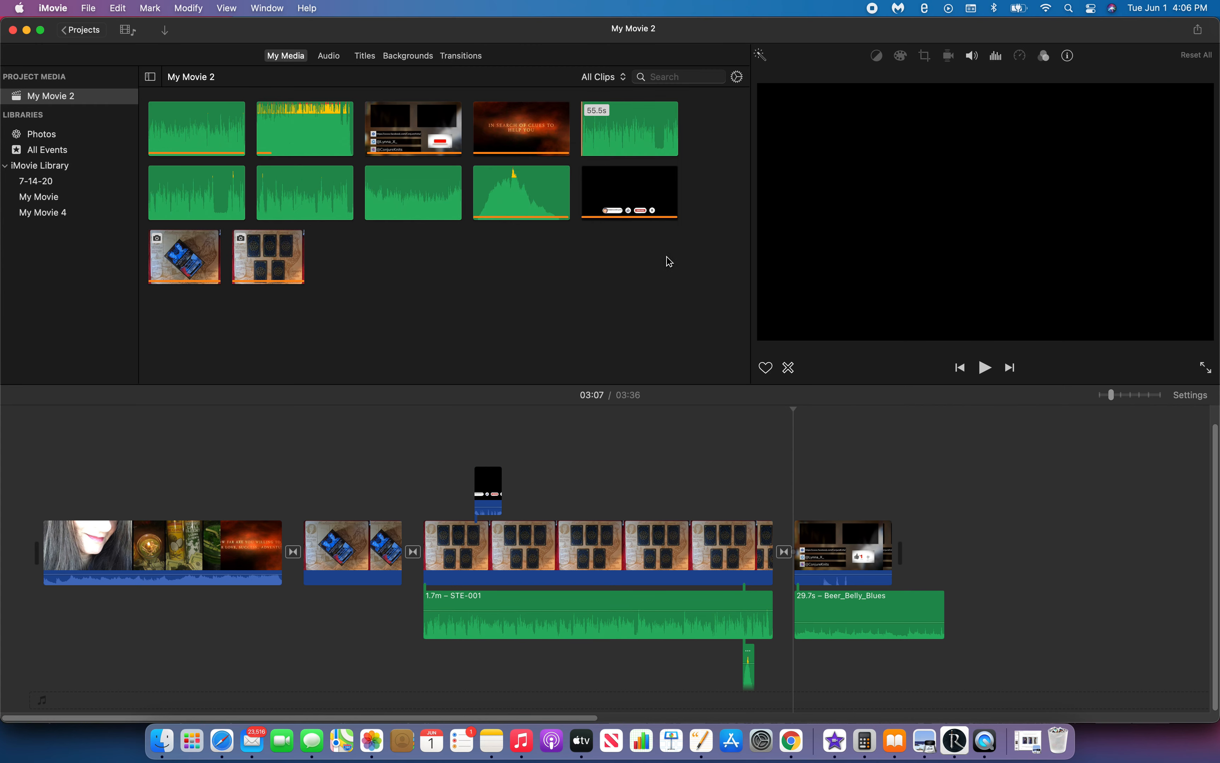
- Delete the unused 55.5 s and 43.9 s audio clips from the project media
{"action": "right_click", "coordinate": [643, 128]}
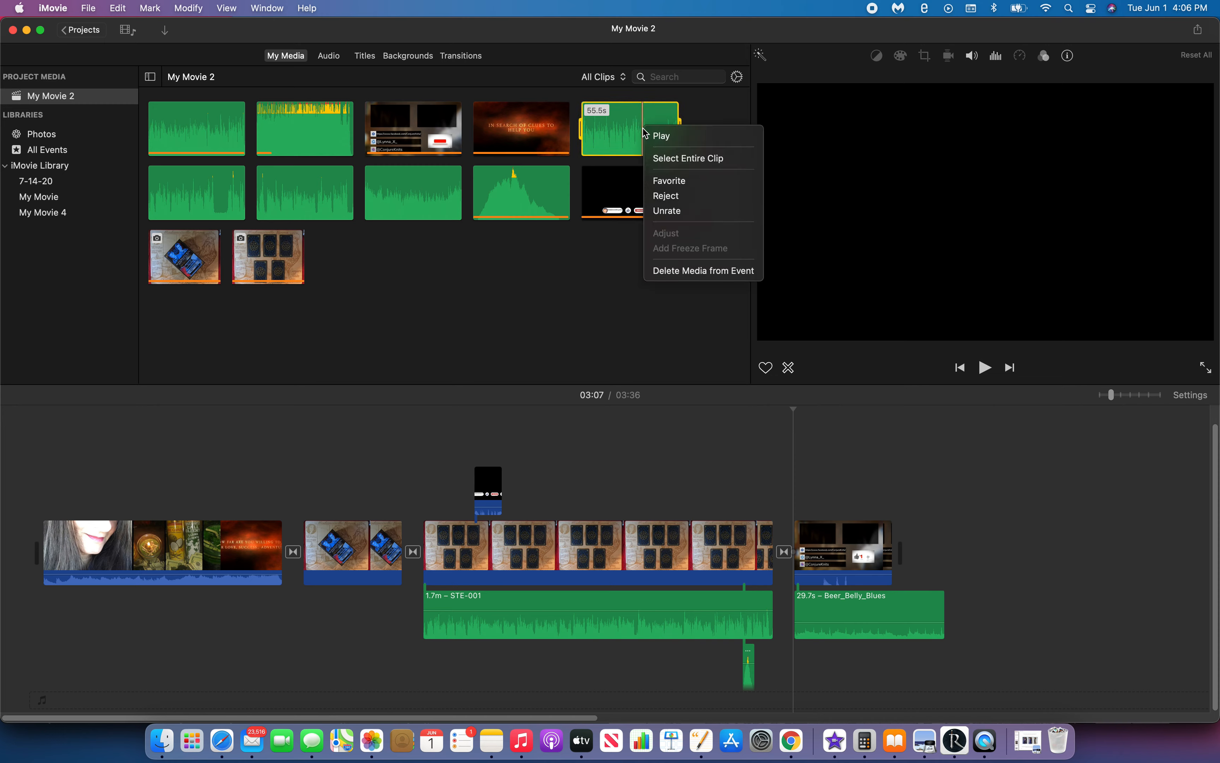
{"action": "left_click", "coordinate": [676, 271]}
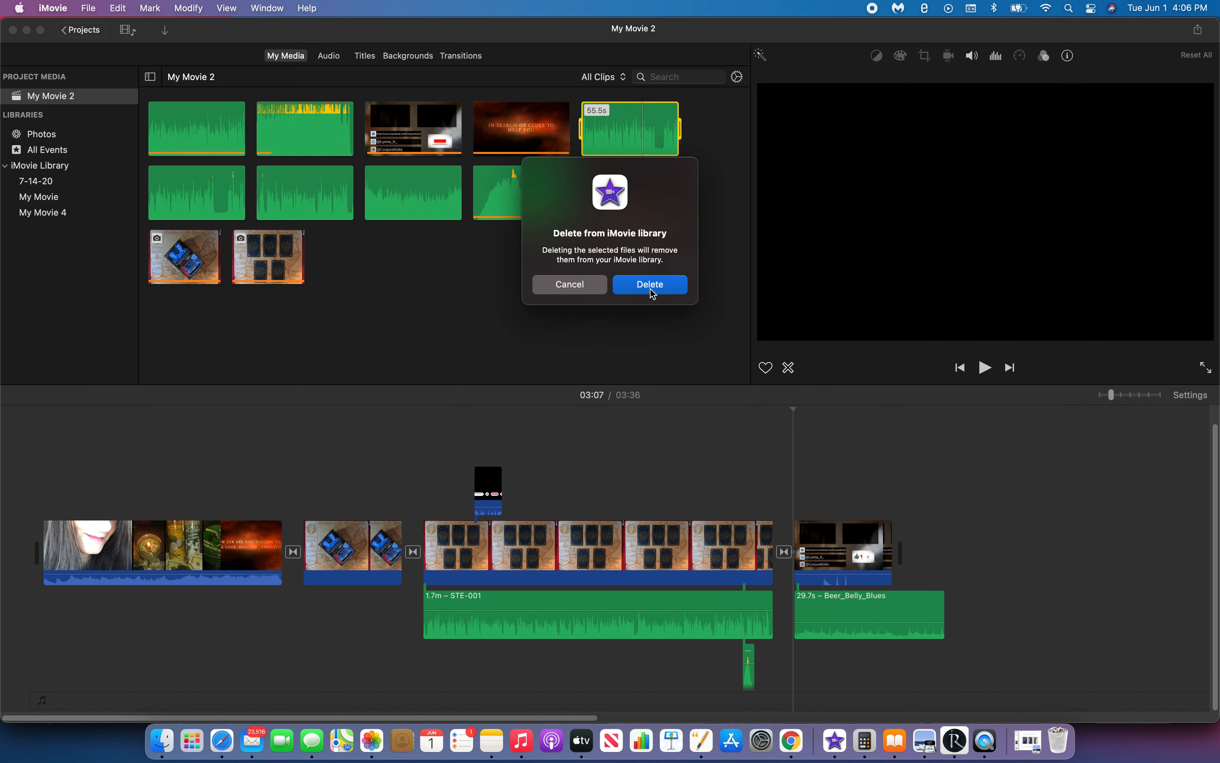
{"action": "left_click", "coordinate": [650, 290]}
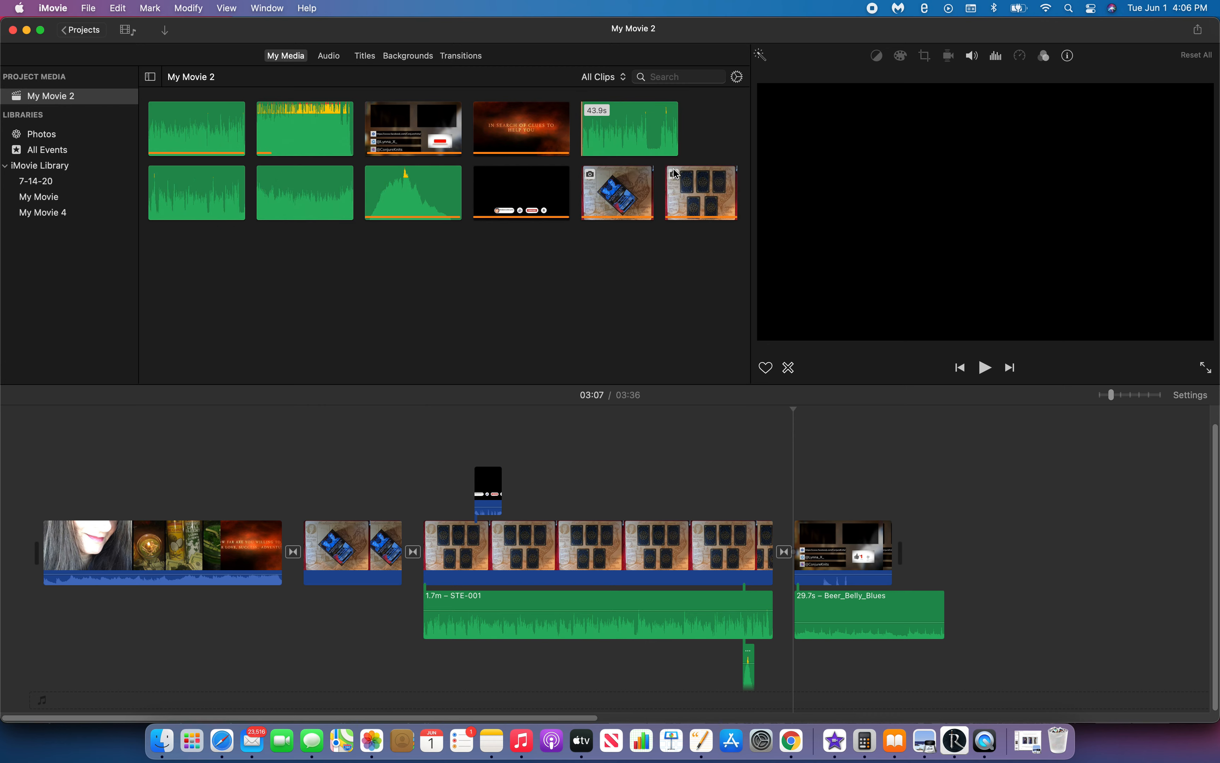
{"action": "right_click", "coordinate": [622, 127]}
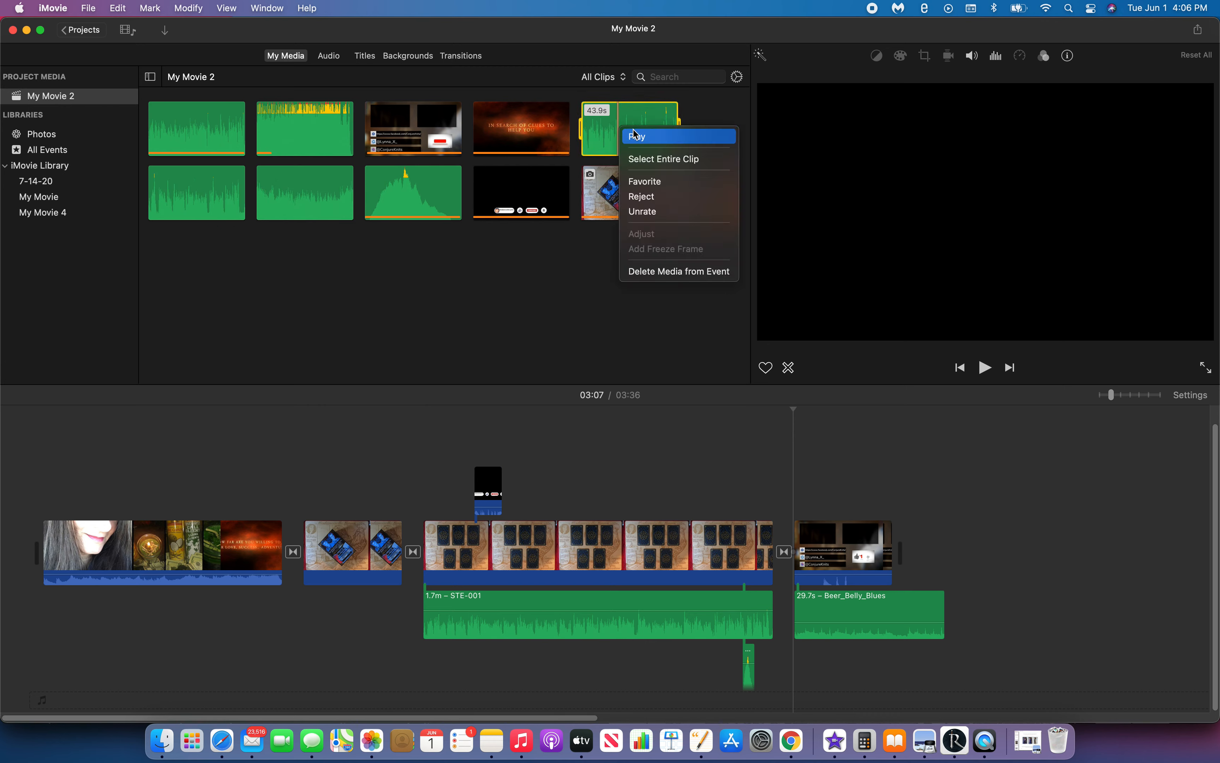
{"action": "left_click", "coordinate": [662, 271]}
{"action": "left_click", "coordinate": [656, 286]}
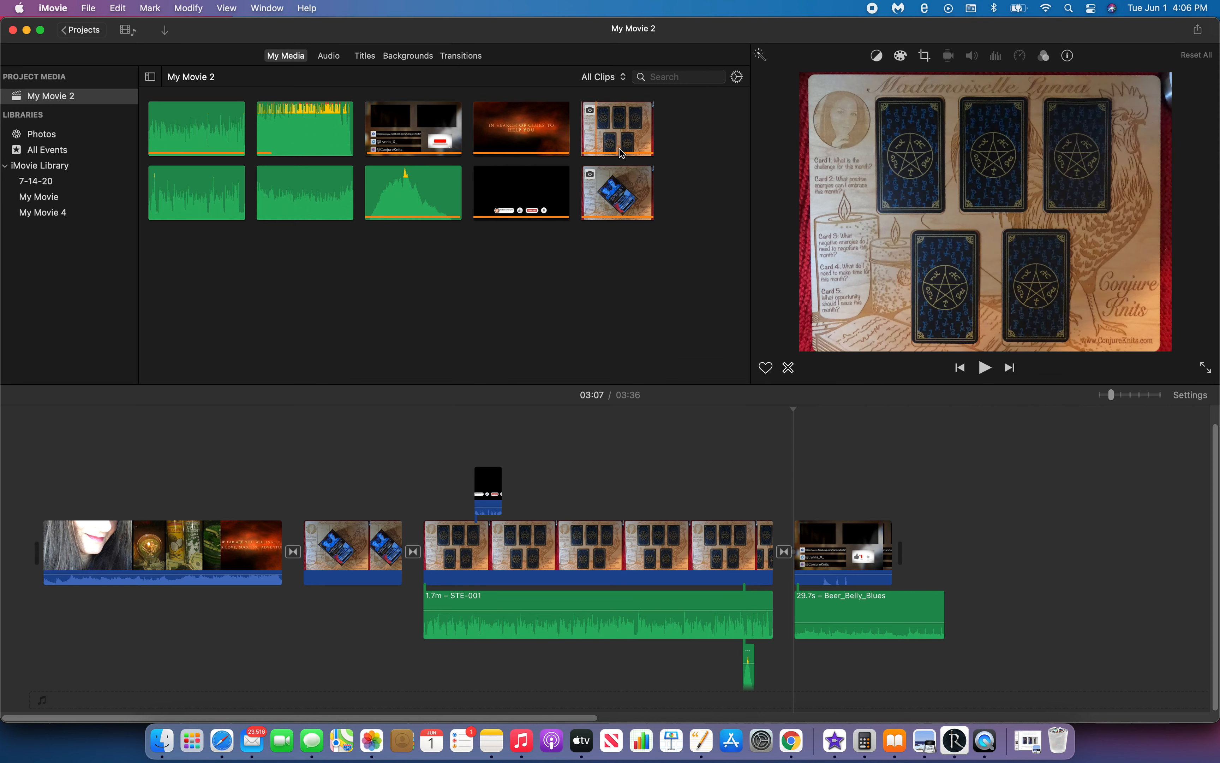
- Delete the unused 31.4 s and 5.7 m audio clips from the project media
{"action": "left_click", "coordinate": [192, 212]}
{"action": "right_click", "coordinate": [195, 204]}
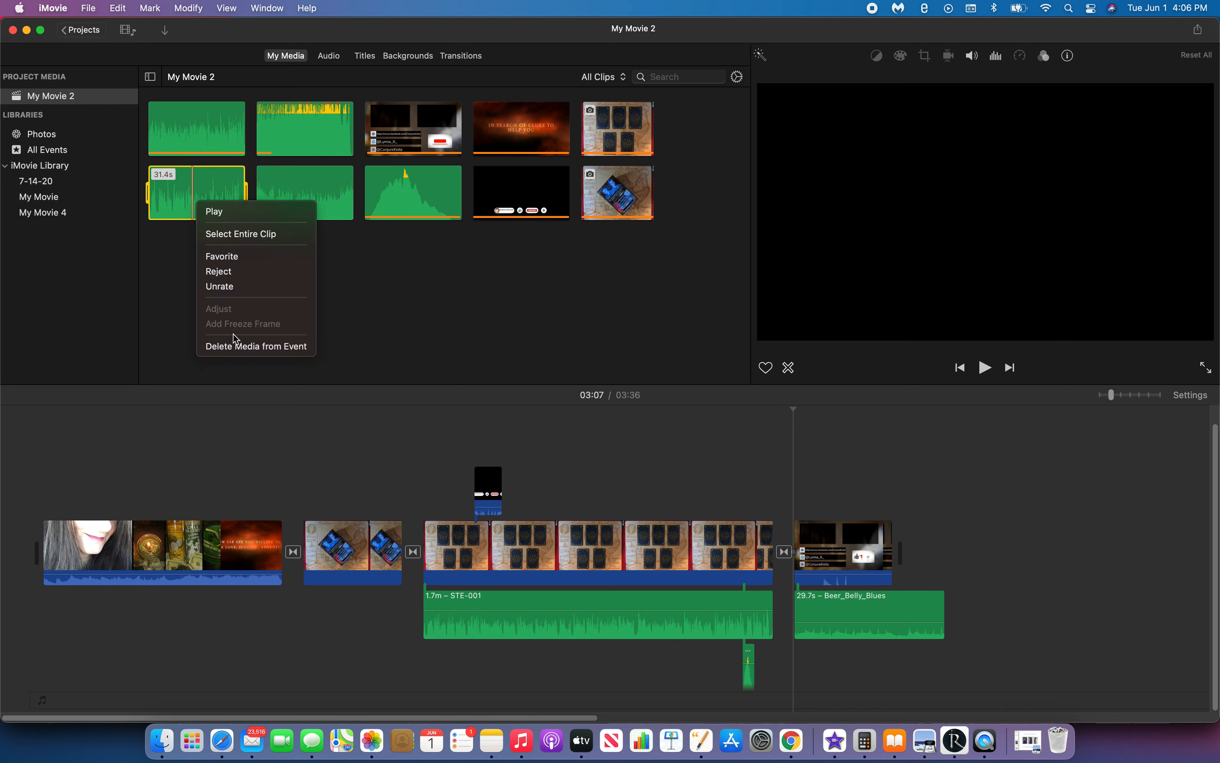
{"action": "left_click", "coordinate": [231, 346]}
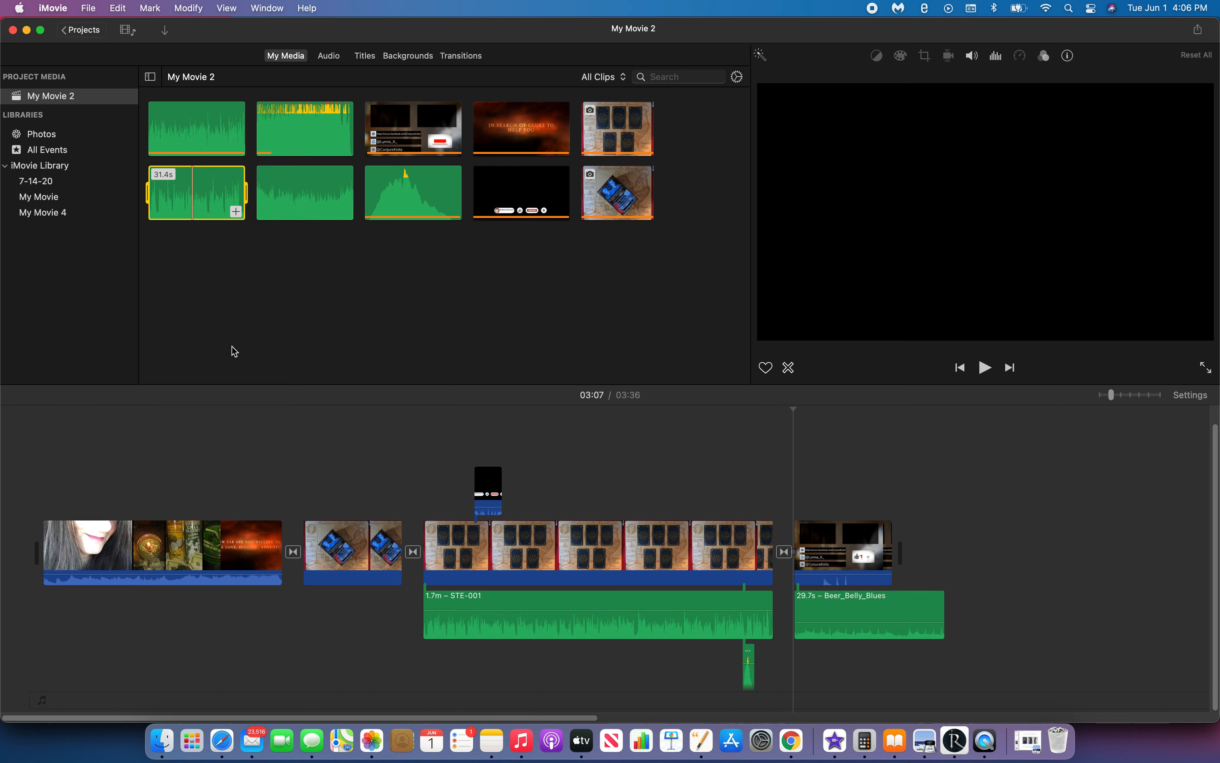
{"action": "left_click", "coordinate": [651, 285]}
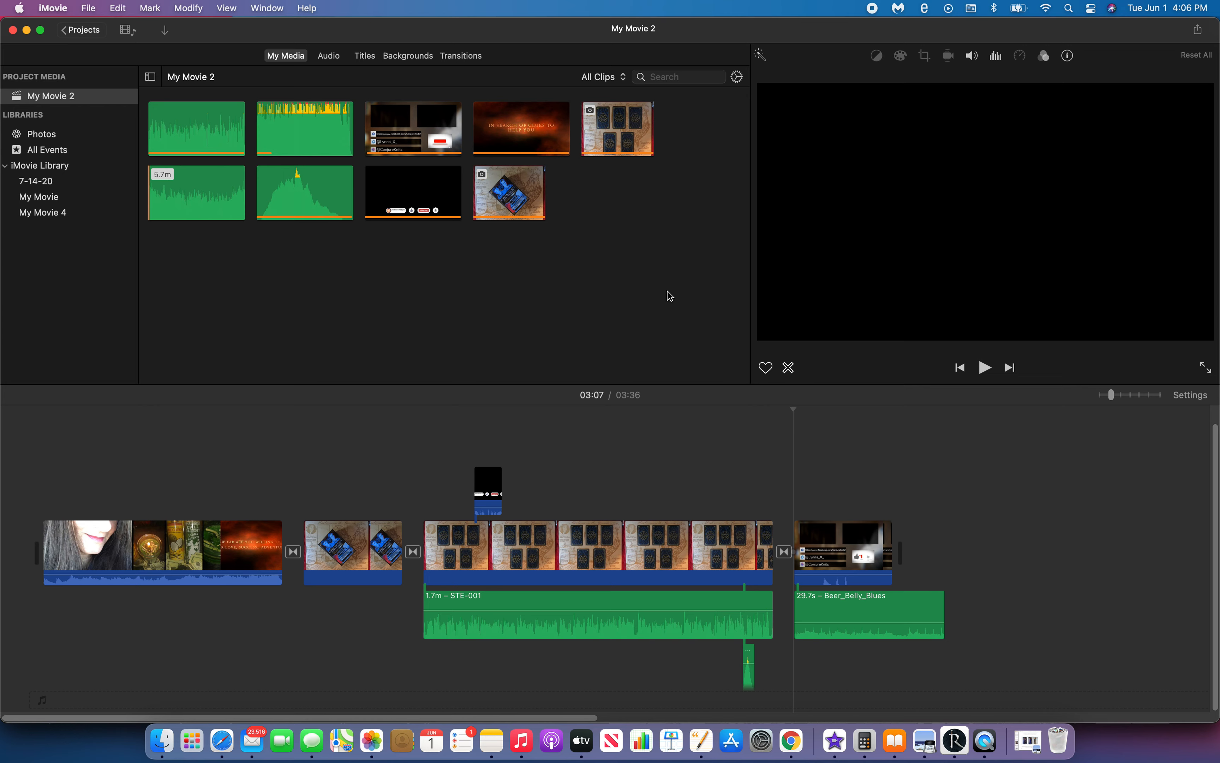
{"action": "left_click", "coordinate": [194, 197]}
{"action": "right_click", "coordinate": [193, 196]}
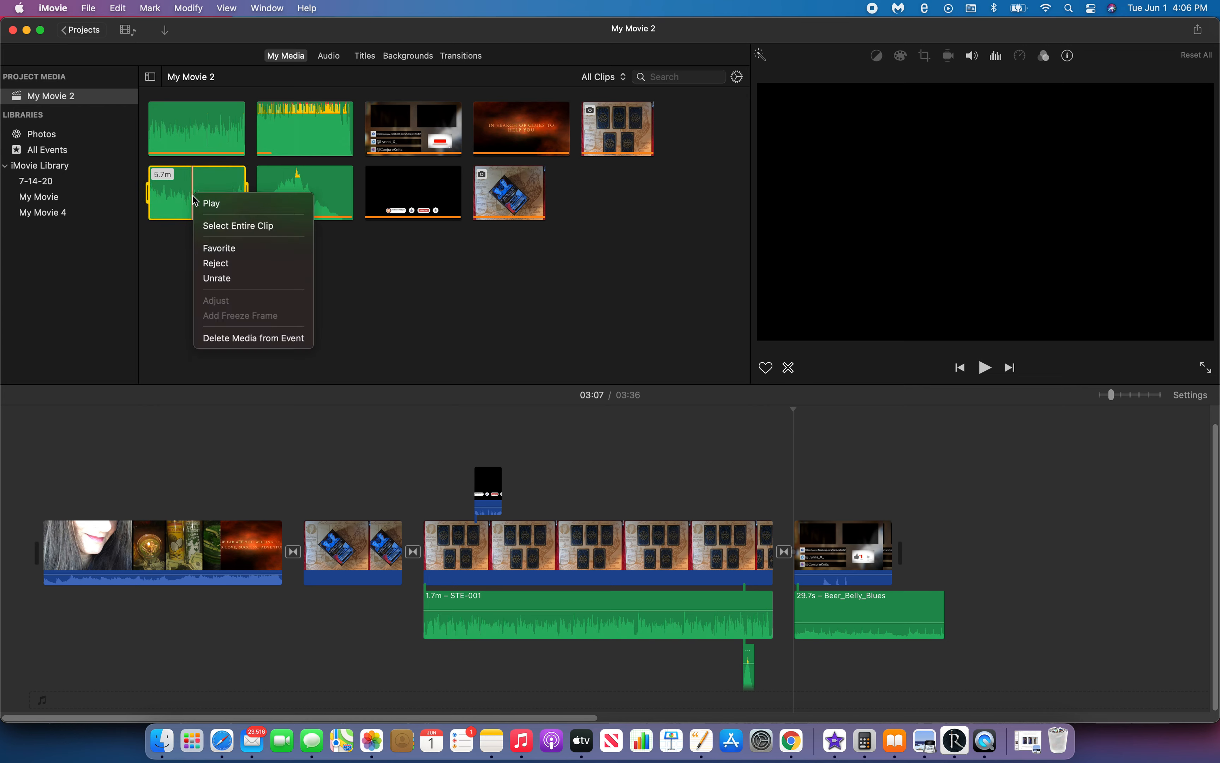
{"action": "left_click", "coordinate": [231, 343]}
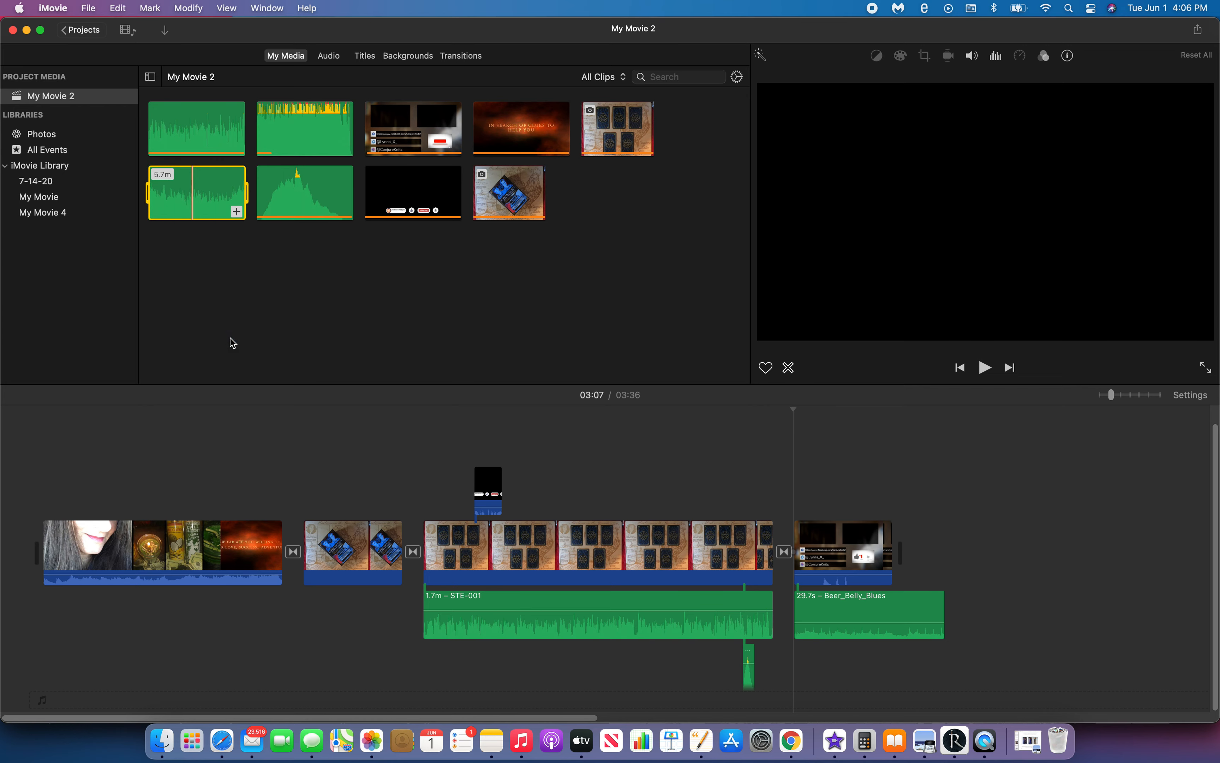
{"action": "left_click", "coordinate": [649, 285]}
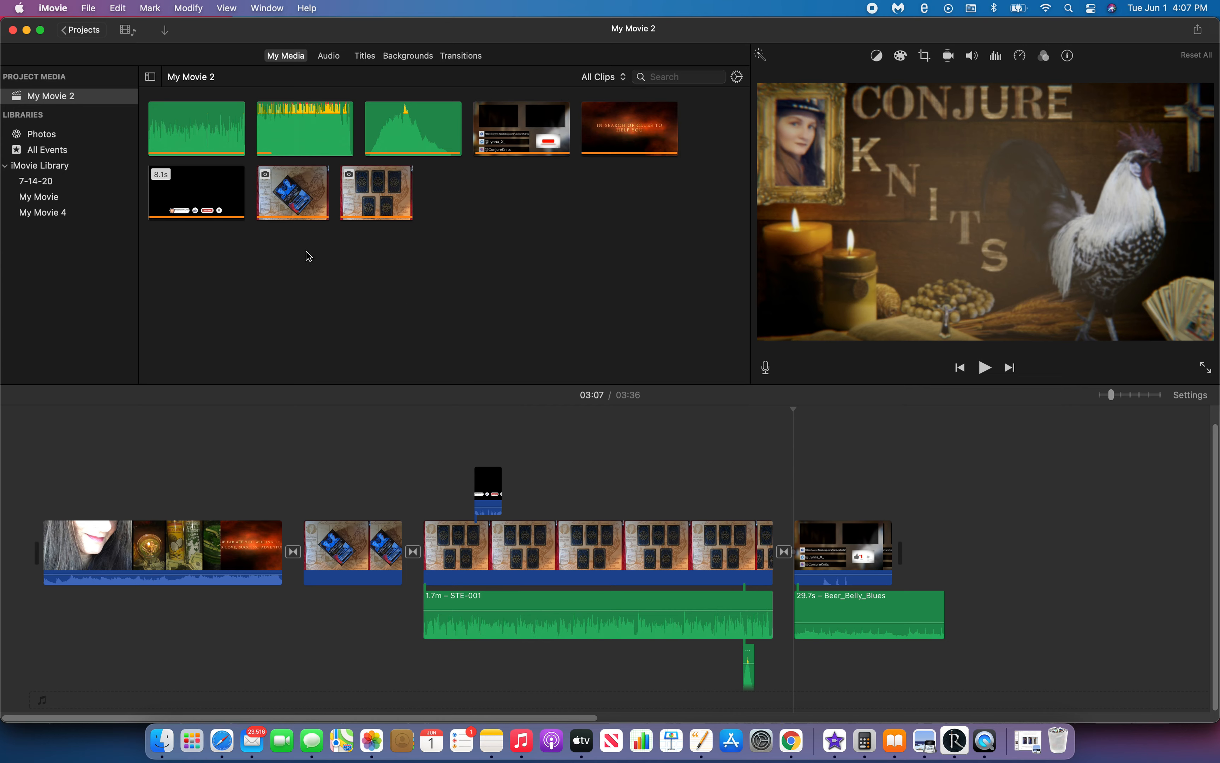
- Try to delete the 8.1 s subscribe overlay clip from the project media, and return the playhead to the timeline's start
{"action": "left_click", "coordinate": [225, 198]}
{"action": "right_click", "coordinate": [225, 198]}
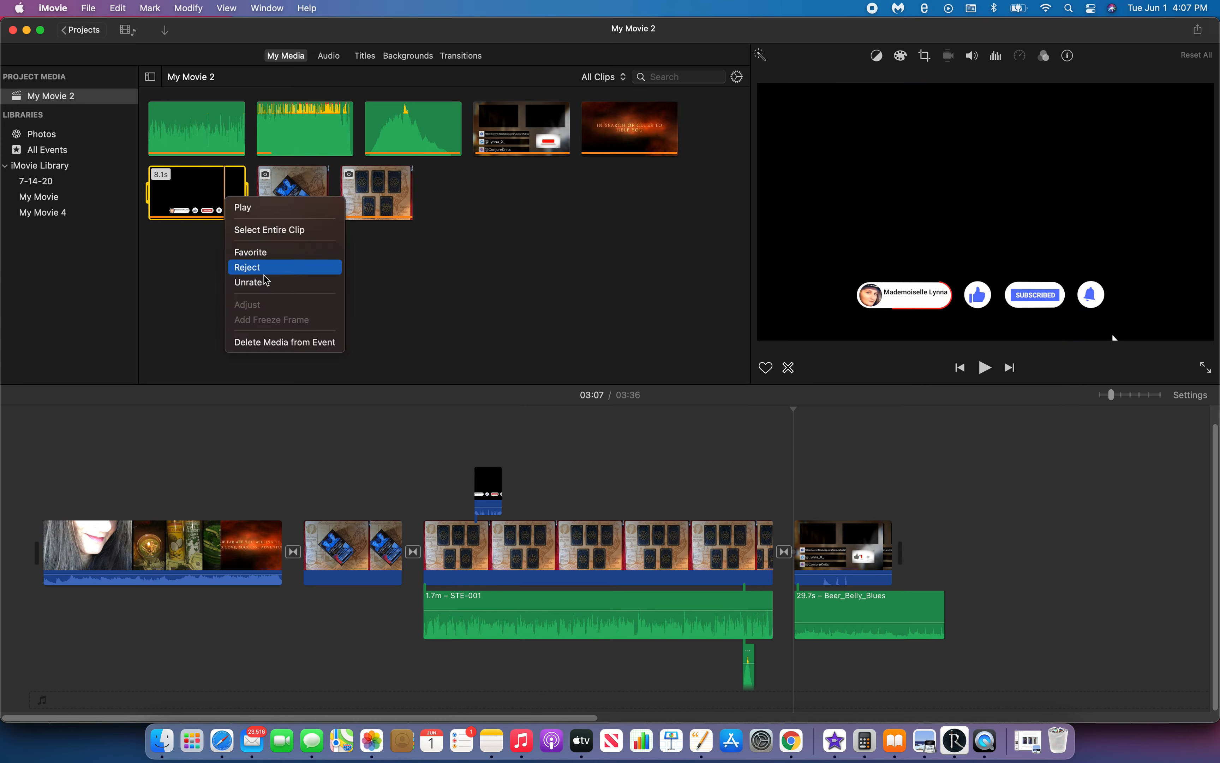
{"action": "left_click", "coordinate": [271, 342]}
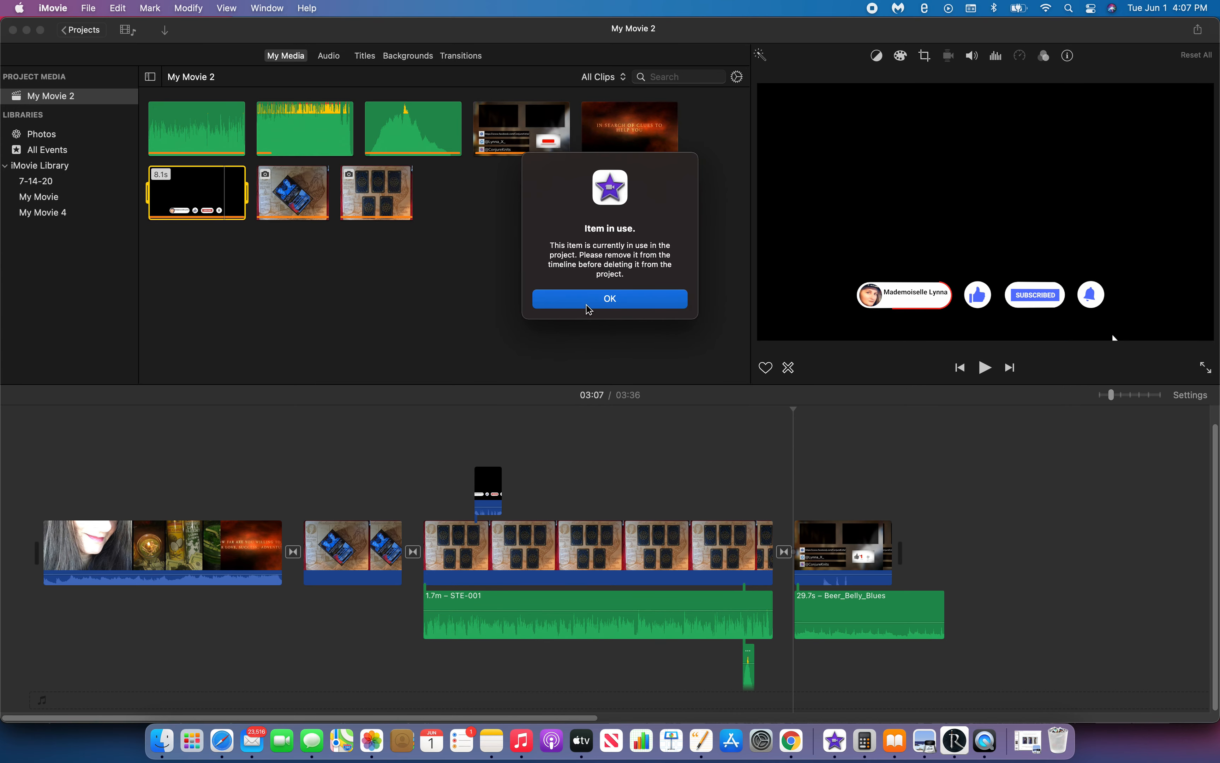
{"action": "left_click", "coordinate": [591, 301]}
{"action": "left_click", "coordinate": [488, 495]}
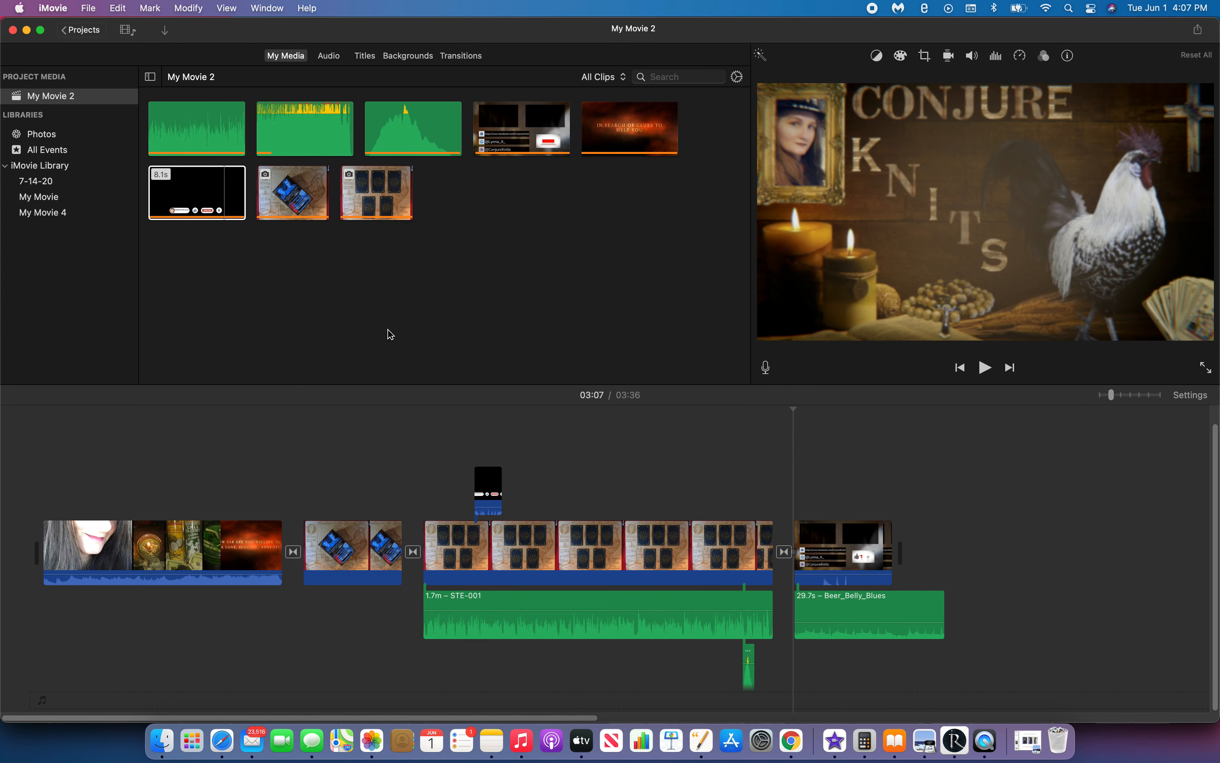
{"action": "left_click", "coordinate": [20, 468]}
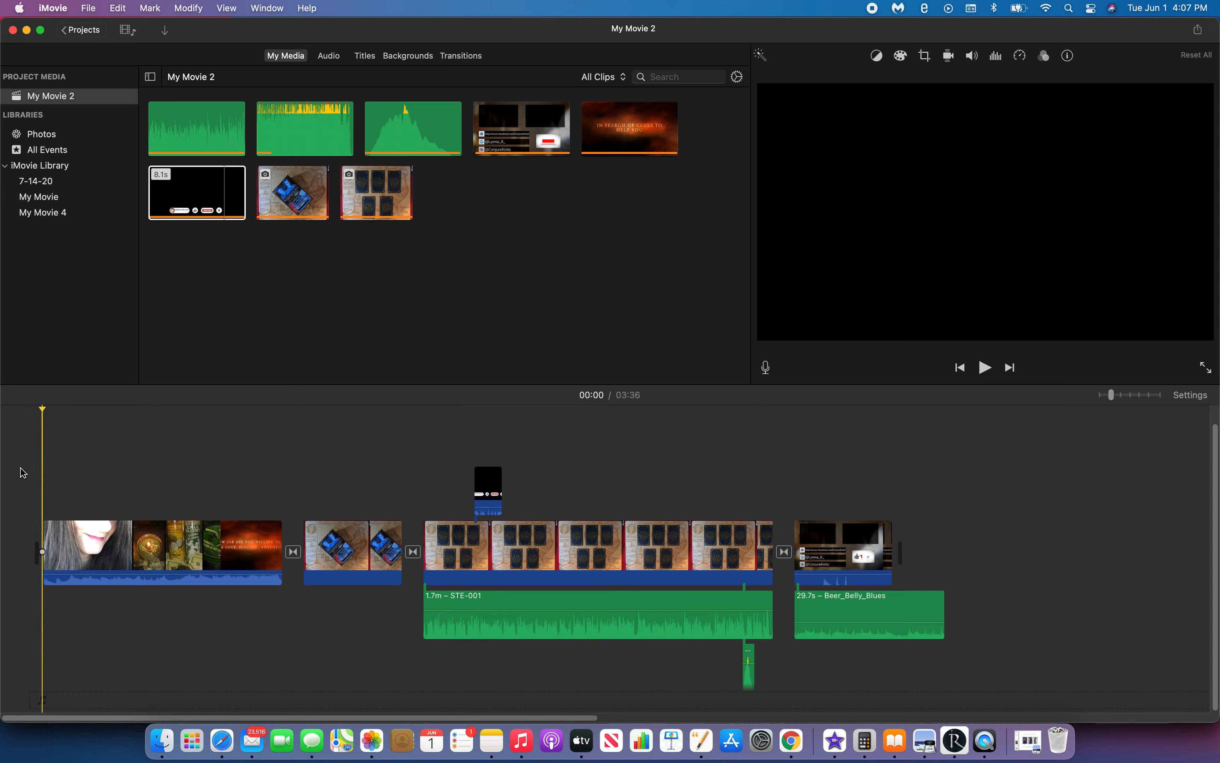